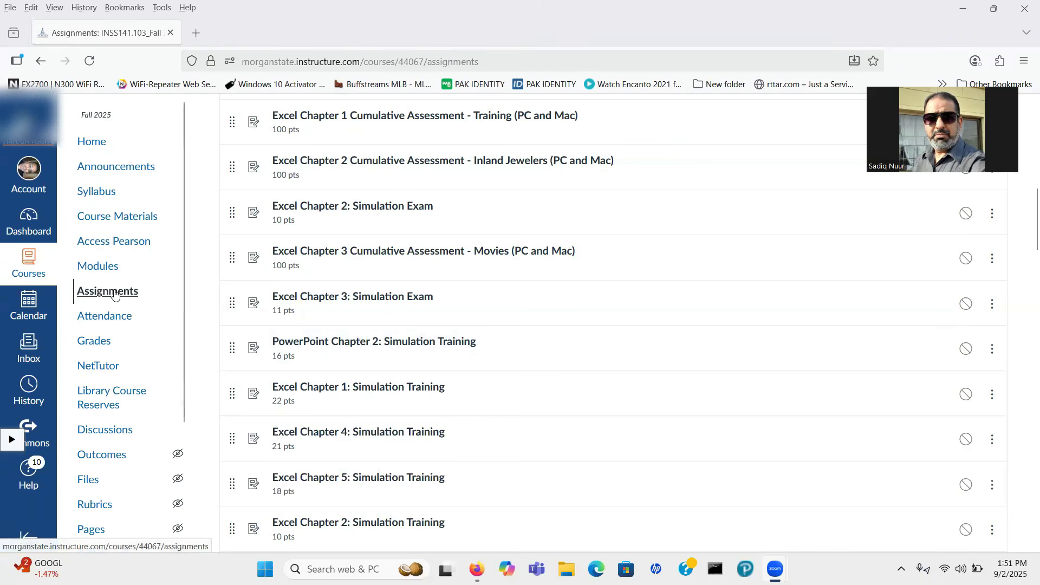
Step: Open the assignment Excel Chapter 1 Cumulative Assessment - Training (PC and Mac) in Pearson and start an attempt
{"action": "left_click", "coordinate": [114, 292]}
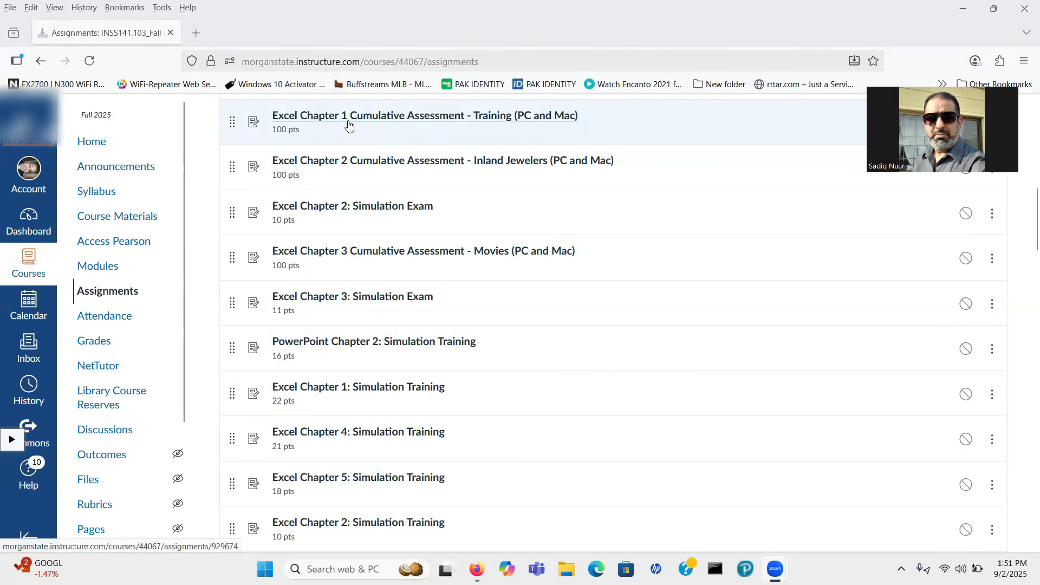
{"action": "left_click", "coordinate": [438, 124]}
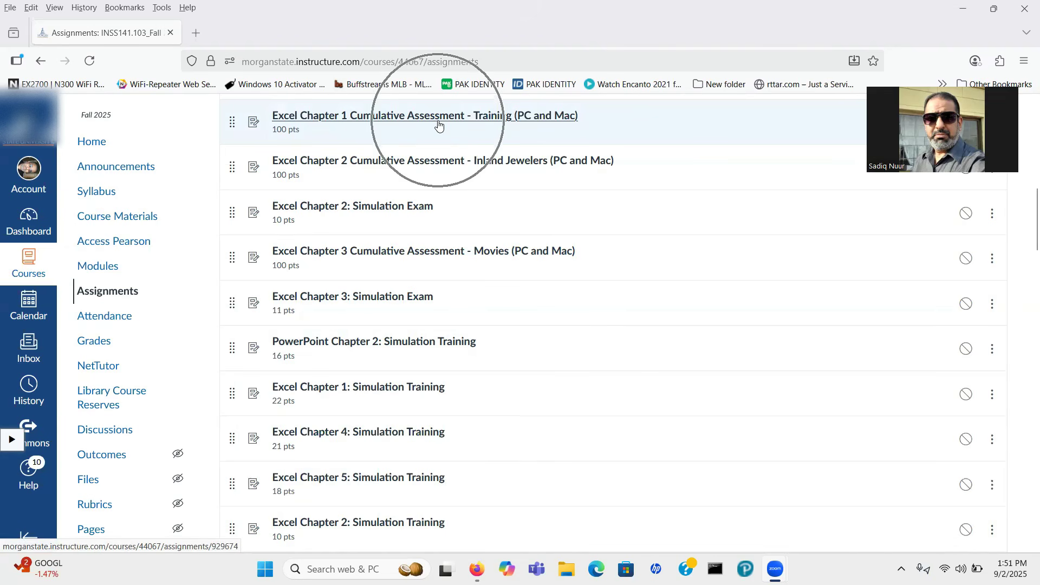
{"action": "left_click", "coordinate": [439, 124]}
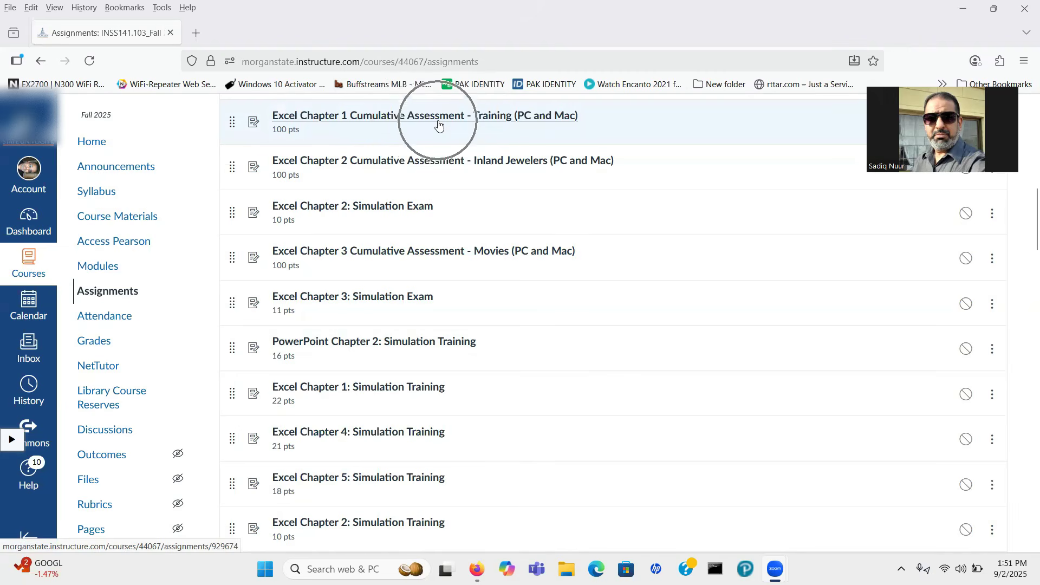
{"action": "left_click", "coordinate": [439, 124]}
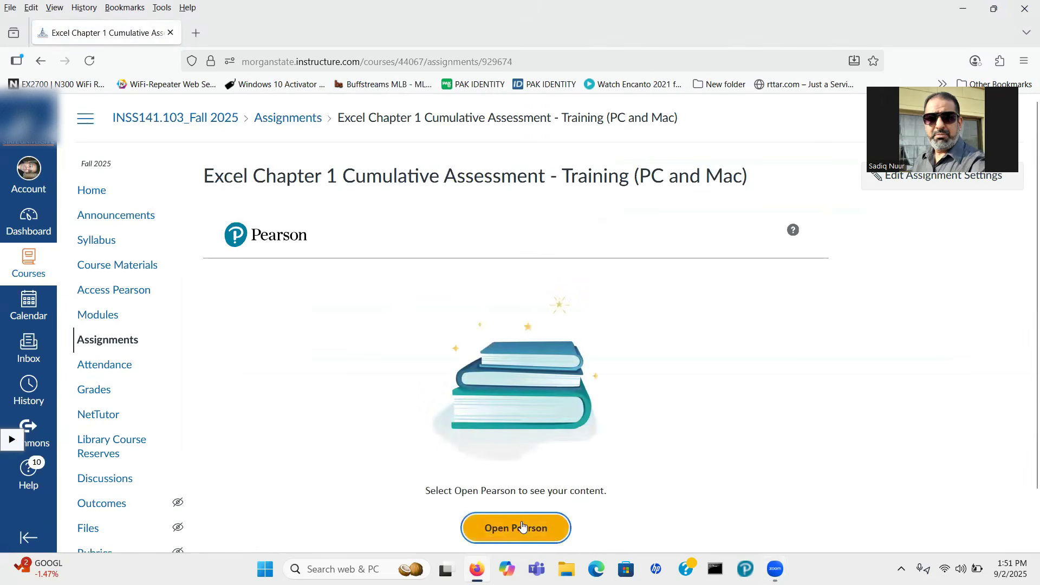
{"action": "left_click", "coordinate": [549, 529]}
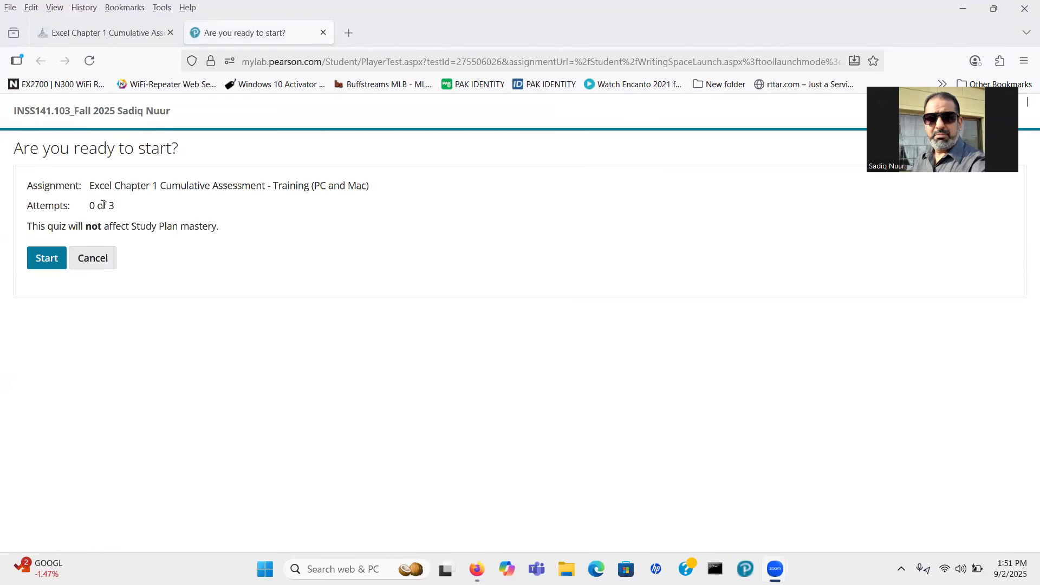
{"action": "left_click", "coordinate": [140, 163]}
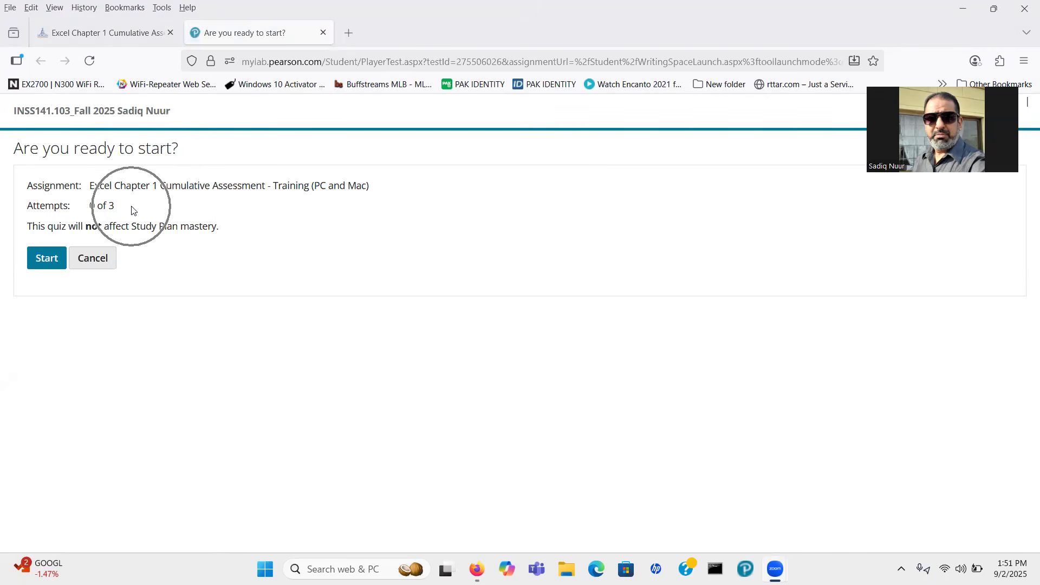
{"action": "left_click", "coordinate": [42, 265]}
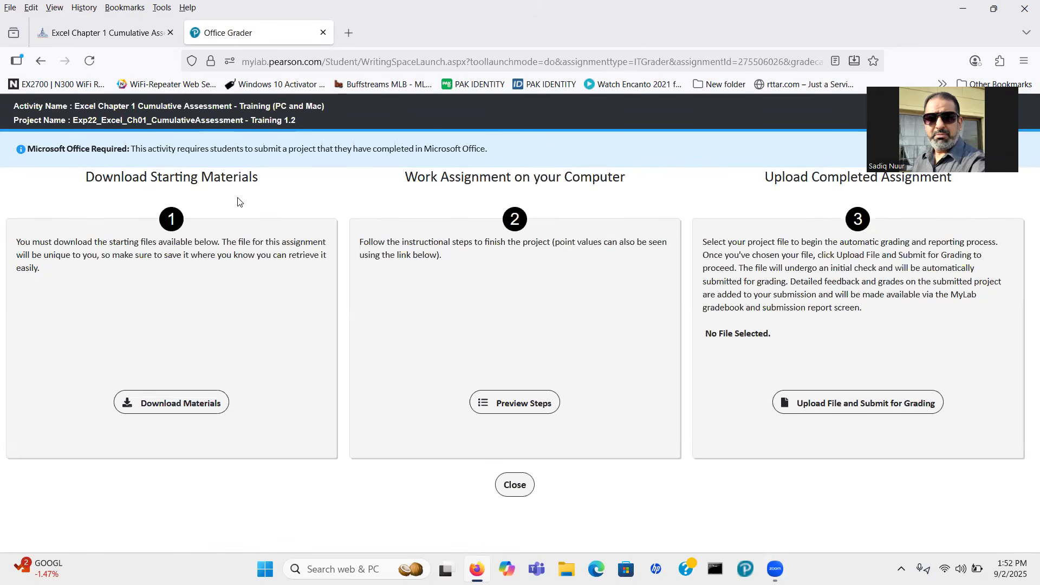
Step: Download all starting materials for the Excel Chapter 1 training project and close the download dialog
{"action": "left_click", "coordinate": [839, 313]}
{"action": "left_click", "coordinate": [155, 403]}
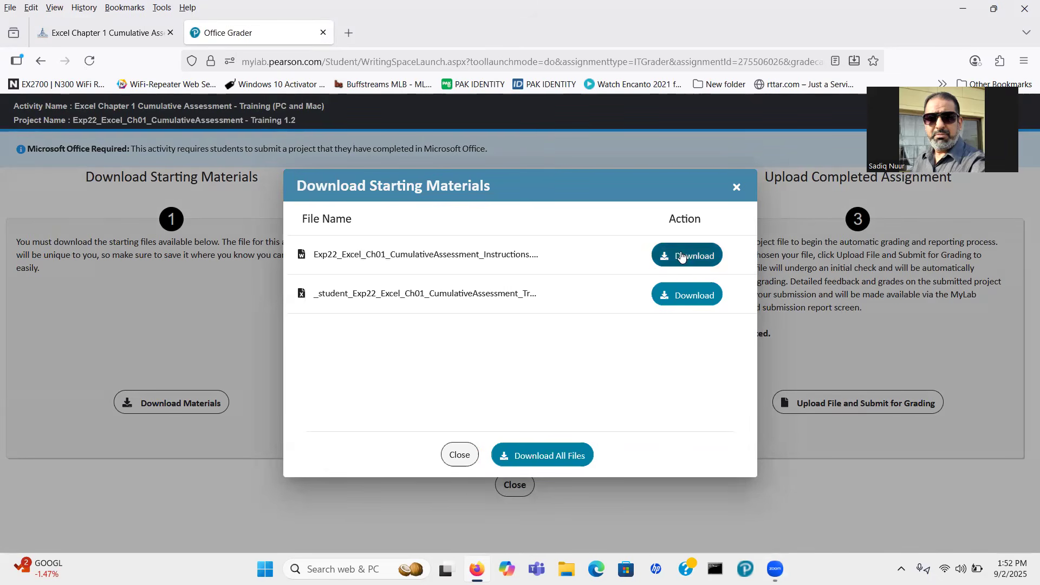
{"action": "left_click", "coordinate": [552, 458]}
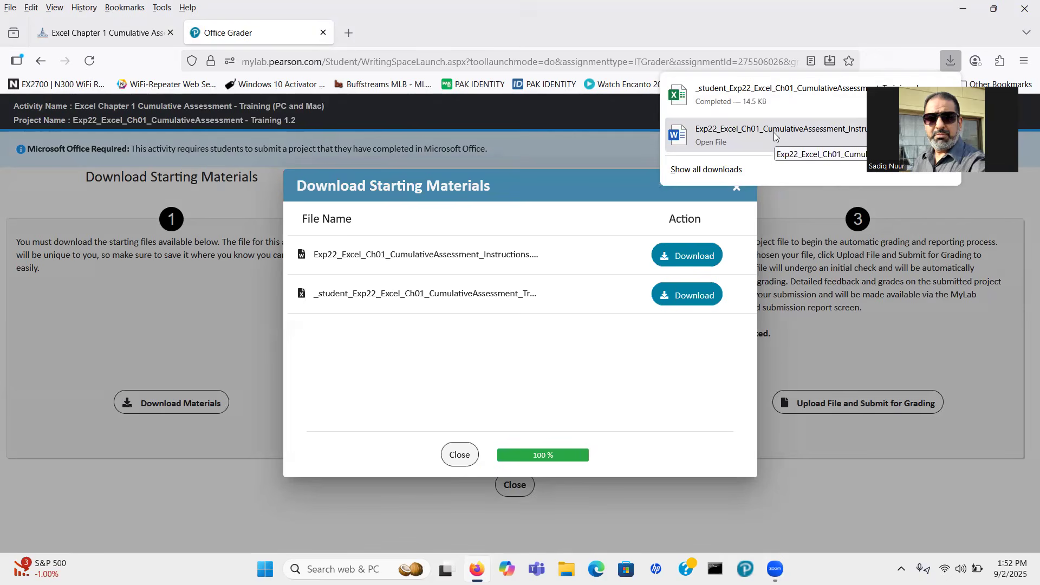
{"action": "left_click_drag", "start_coordinate": [613, 184], "coordinate": [524, 206]}
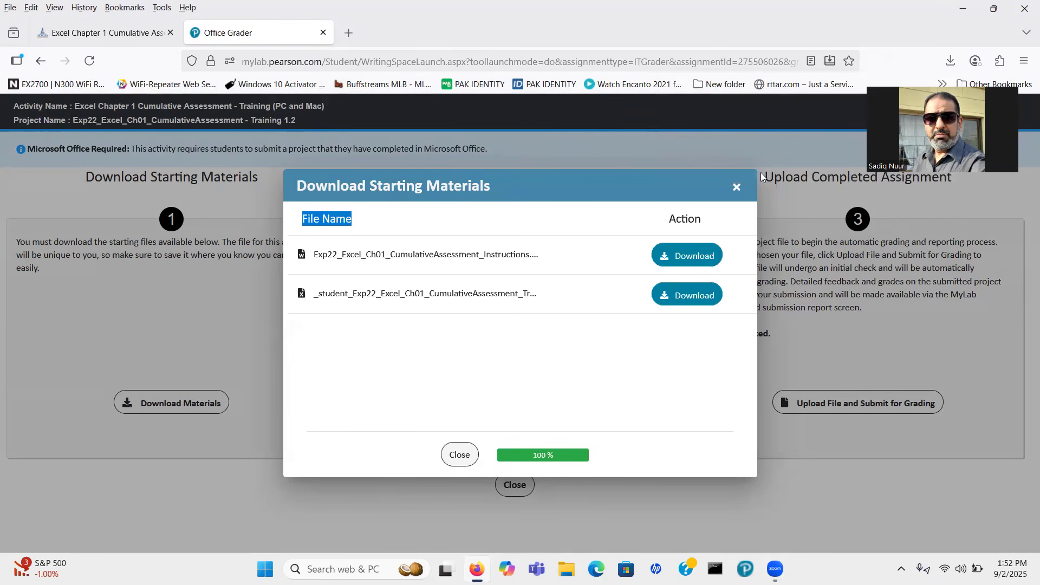
{"action": "left_click", "coordinate": [463, 456]}
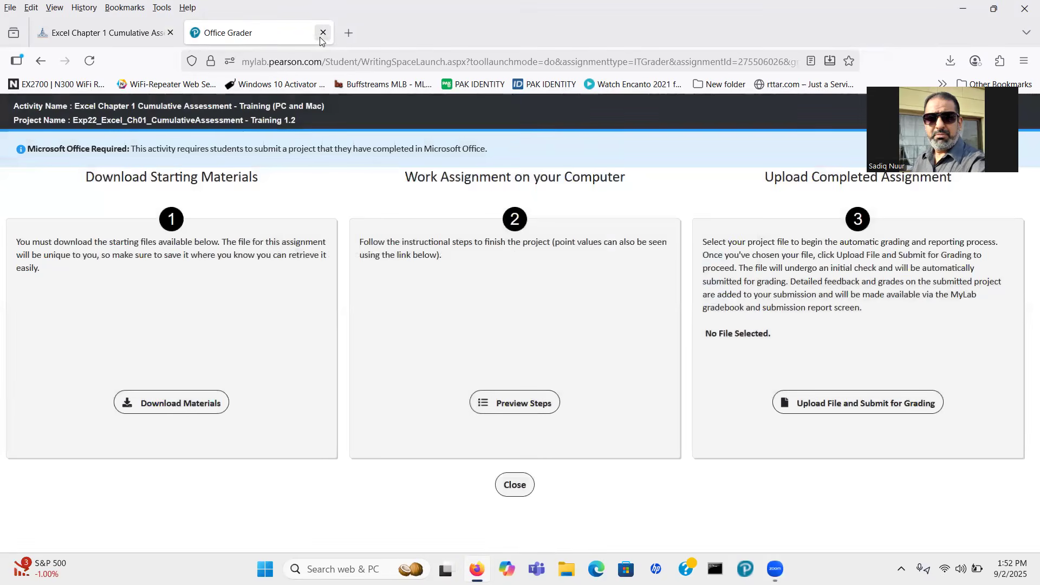
Step: Close the Office Grader page and the whole browser window
{"action": "left_click", "coordinate": [323, 35]}
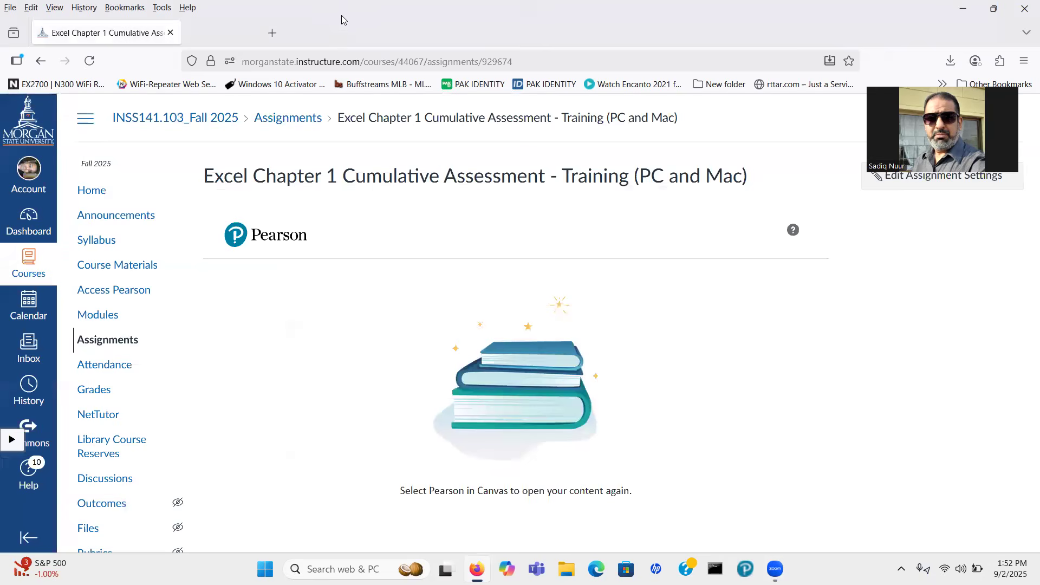
{"action": "double_click", "coordinate": [349, 9]}
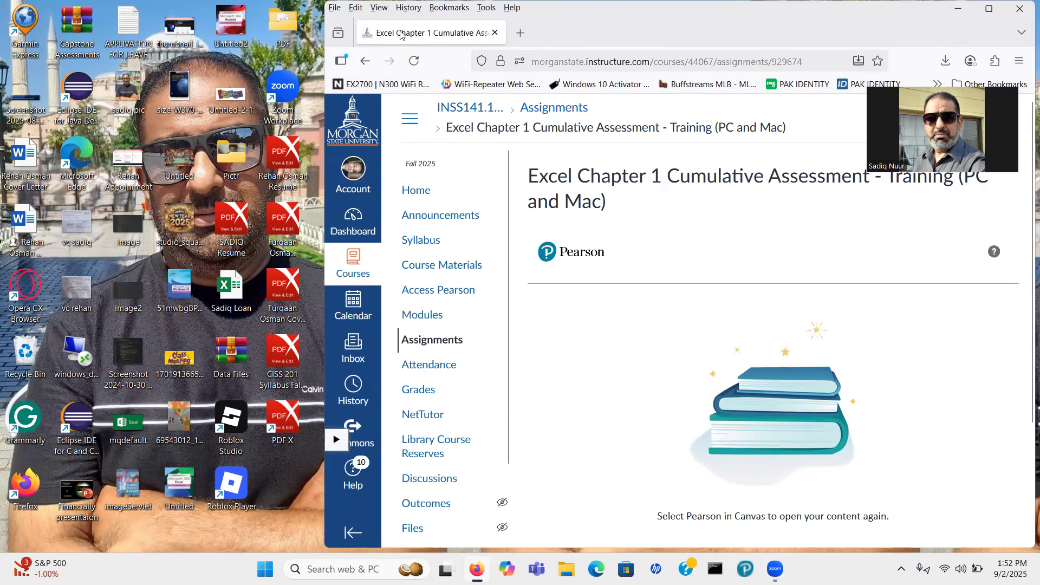
{"action": "left_click", "coordinate": [1019, 9]}
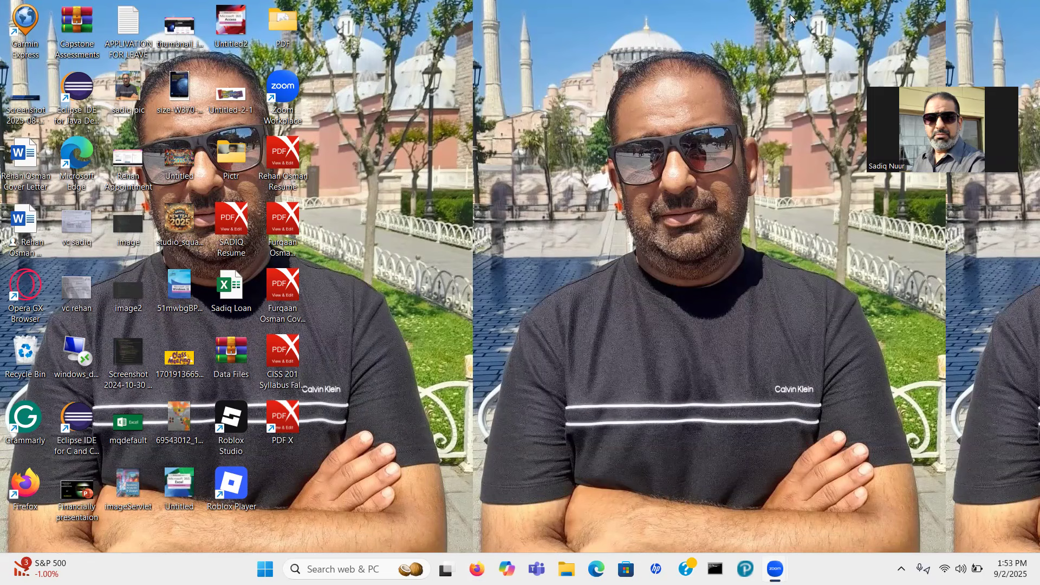
Step: Show the Downloads folder in File Explorer
{"action": "left_click", "coordinate": [566, 568]}
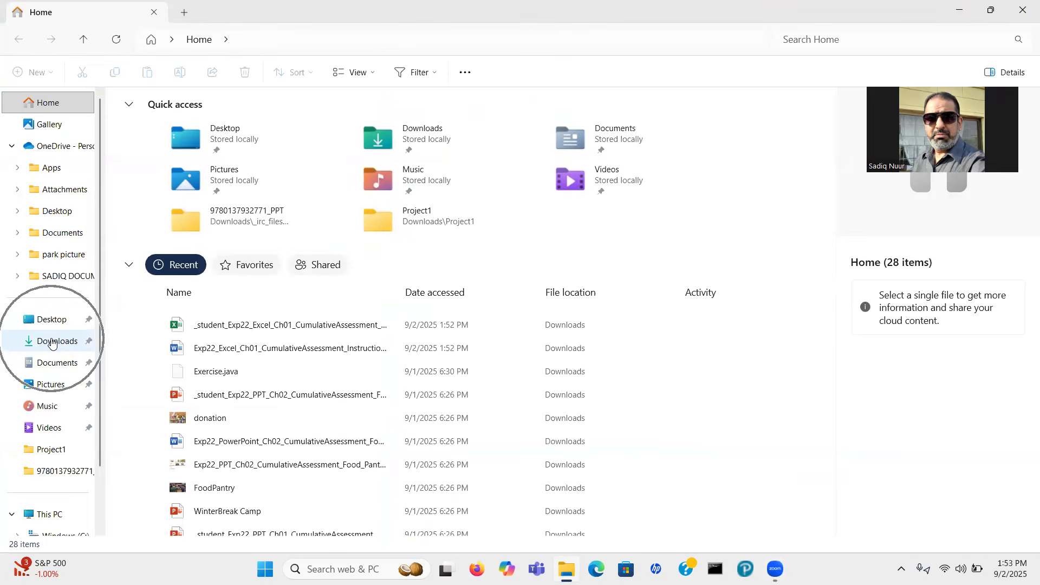
{"action": "left_click", "coordinate": [53, 341]}
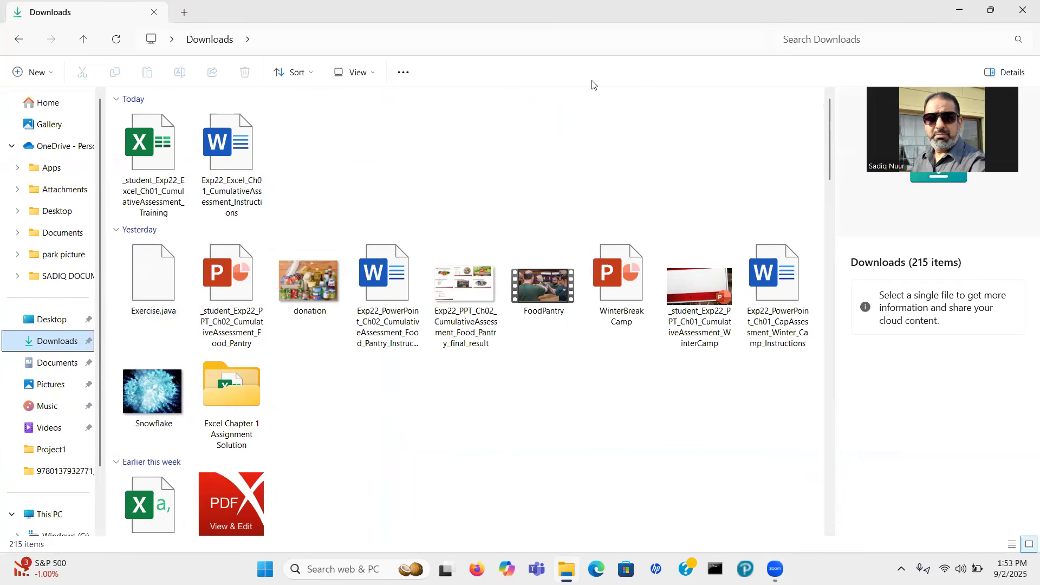
{"action": "mouse_move", "coordinate": [253, 92]}
{"action": "left_mouse_down"}
{"action": "mouse_move", "coordinate": [168, 91]}
{"action": "mouse_move", "coordinate": [98, 165]}
{"action": "mouse_move", "coordinate": [105, 216]}
{"action": "mouse_move", "coordinate": [250, 217]}
{"action": "mouse_move", "coordinate": [309, 198]}
{"action": "mouse_move", "coordinate": [262, 85]}
{"action": "left_mouse_up"}
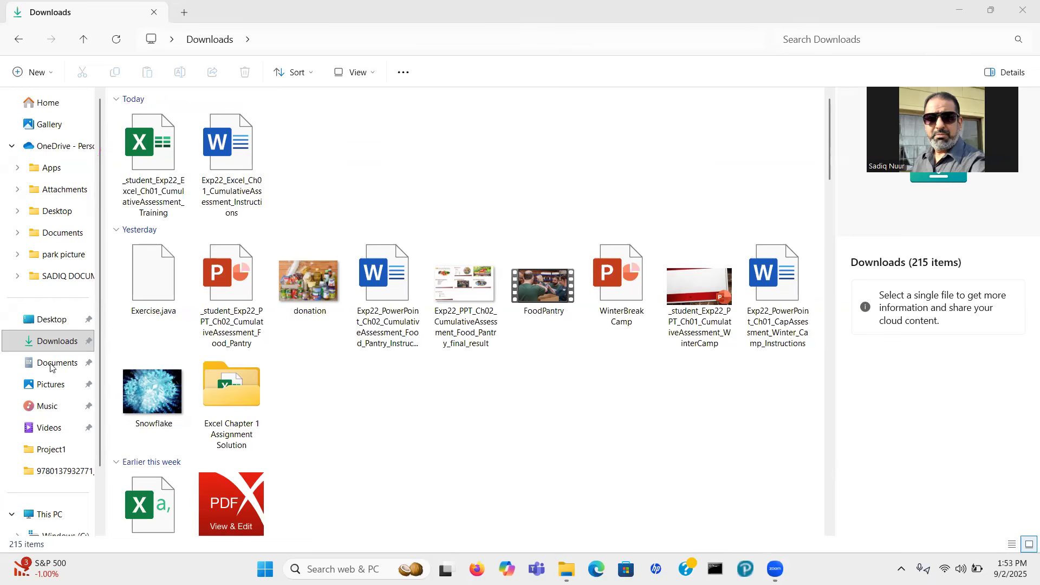
Step: Open the Exp22_Excel_Ch01_CumulativeAssessment_Instructions document in Word, maximize its window and enable editing
{"action": "left_click", "coordinate": [228, 153]}
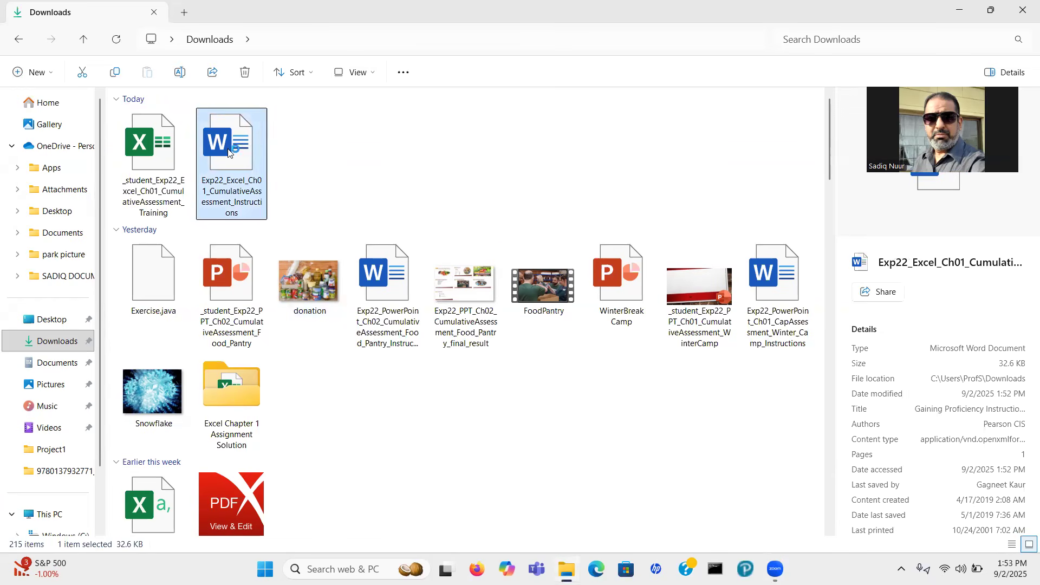
{"action": "double_click", "coordinate": [228, 153]}
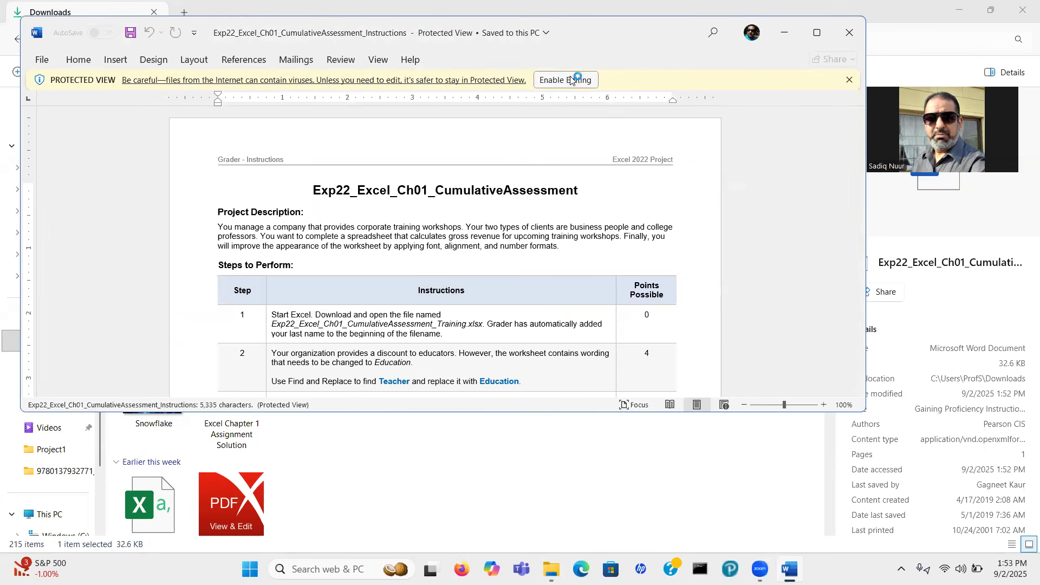
{"action": "double_click", "coordinate": [277, 23]}
{"action": "left_click", "coordinate": [553, 65]}
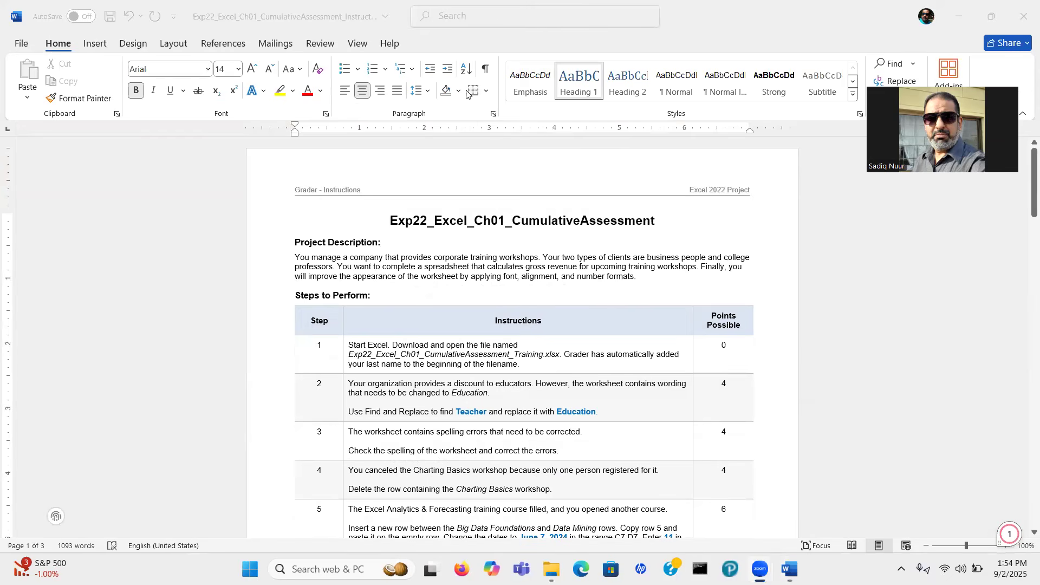
Step: Snap the instructions document to the left half of the screen and dismiss the Grammarly offer
{"action": "left_click", "coordinate": [990, 18]}
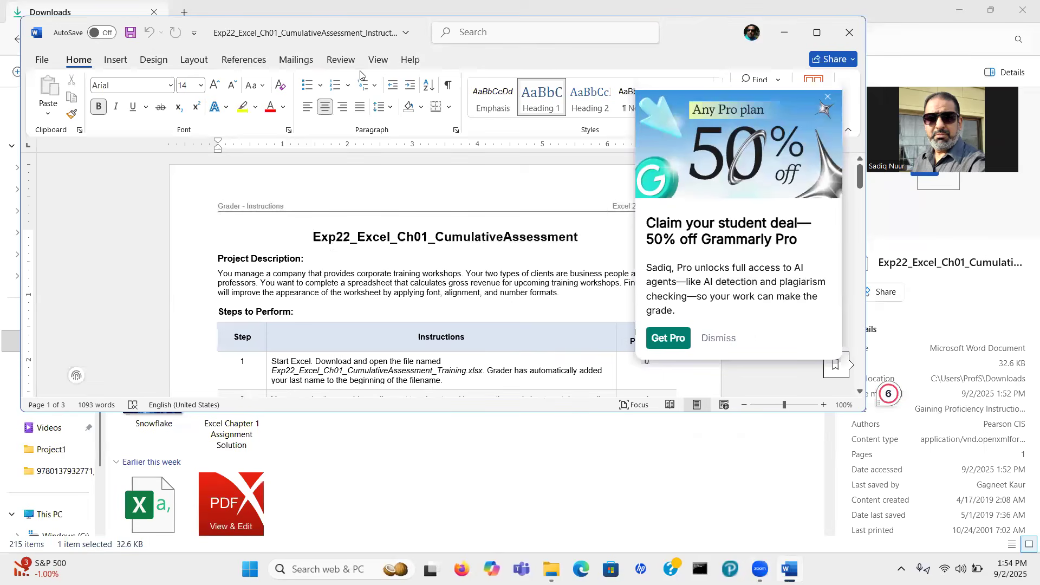
{"action": "left_click", "coordinate": [817, 32]}
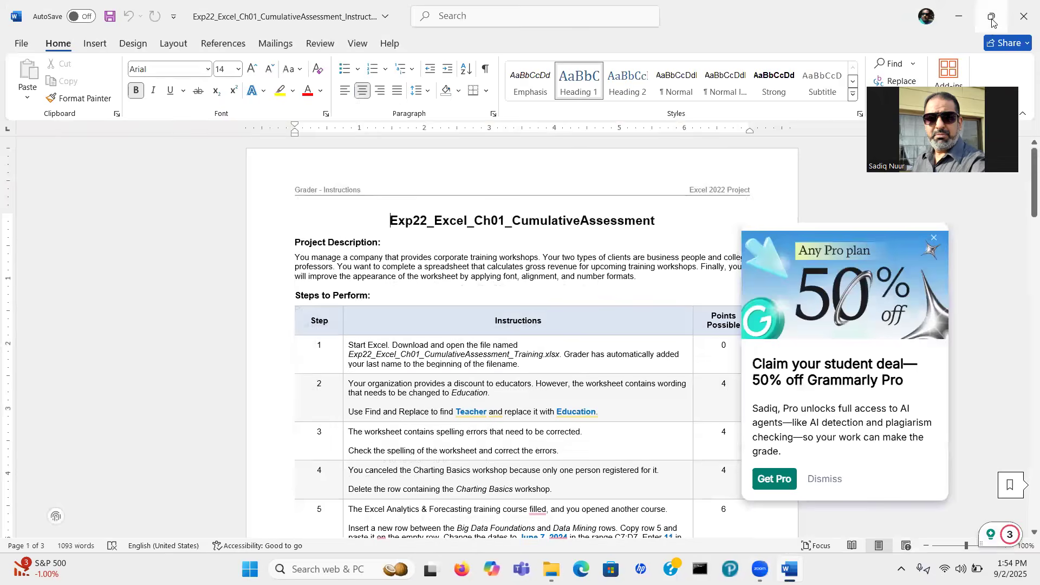
{"action": "mouse_move", "coordinate": [991, 18]}
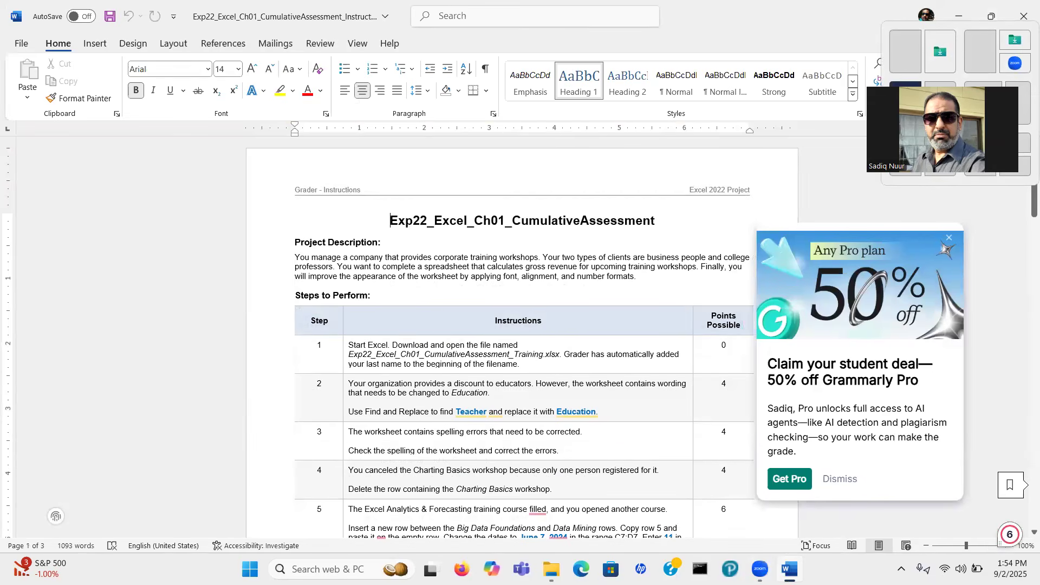
{"action": "left_click", "coordinate": [905, 52]}
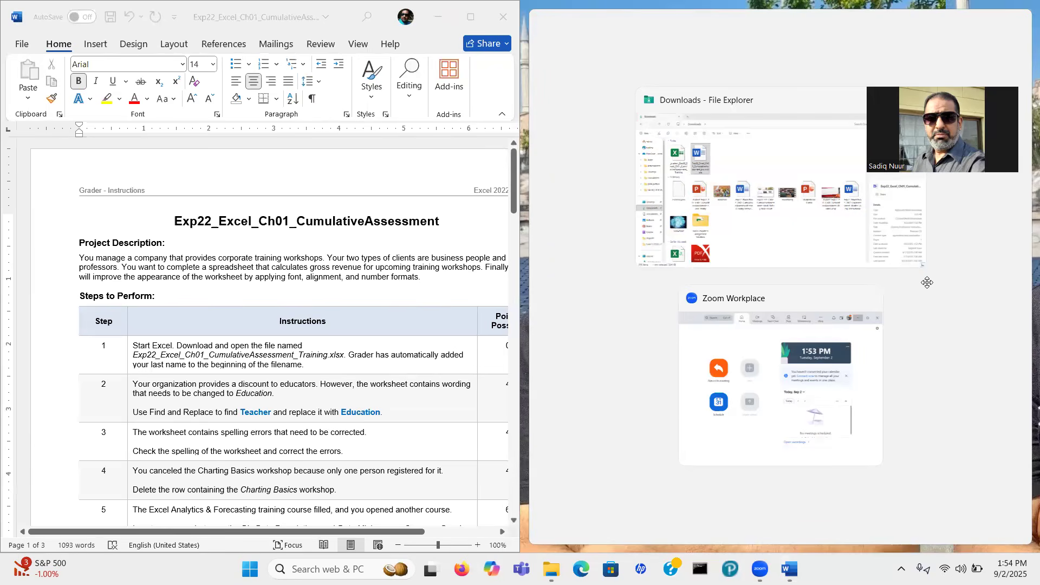
{"action": "left_click", "coordinate": [615, 337]}
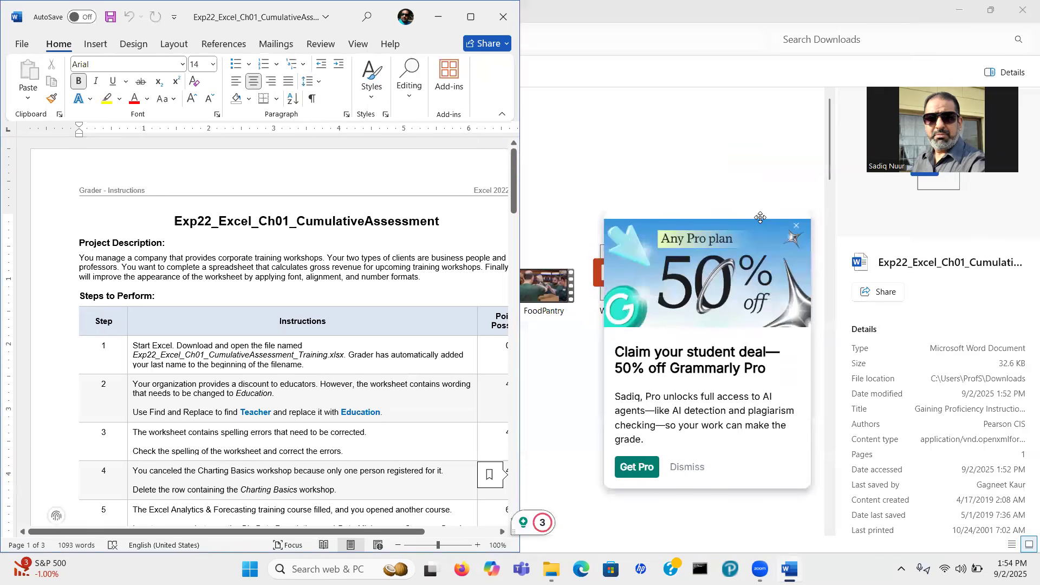
{"action": "left_click", "coordinate": [796, 224]}
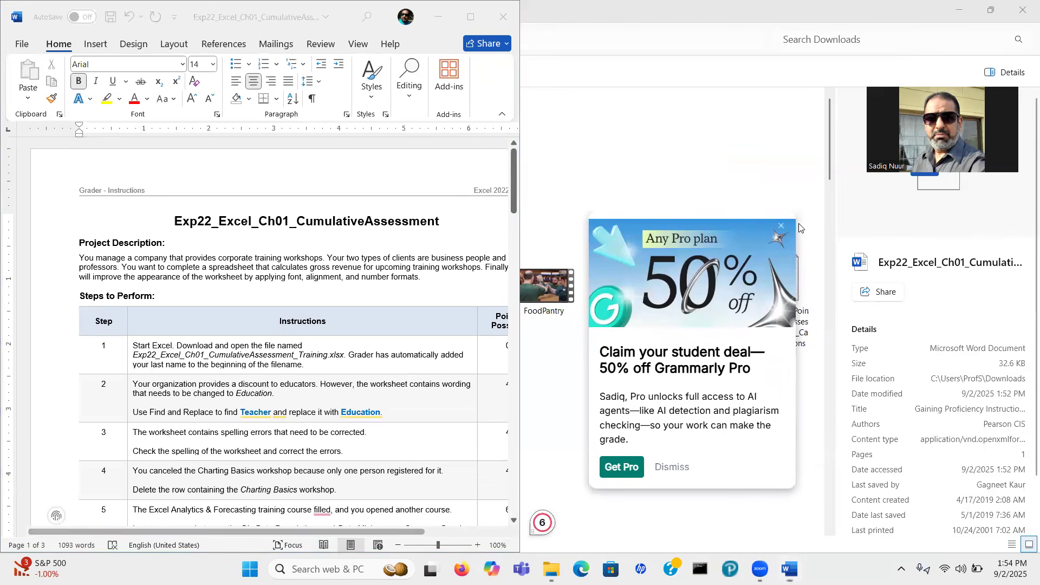
{"action": "left_click", "coordinate": [784, 228]}
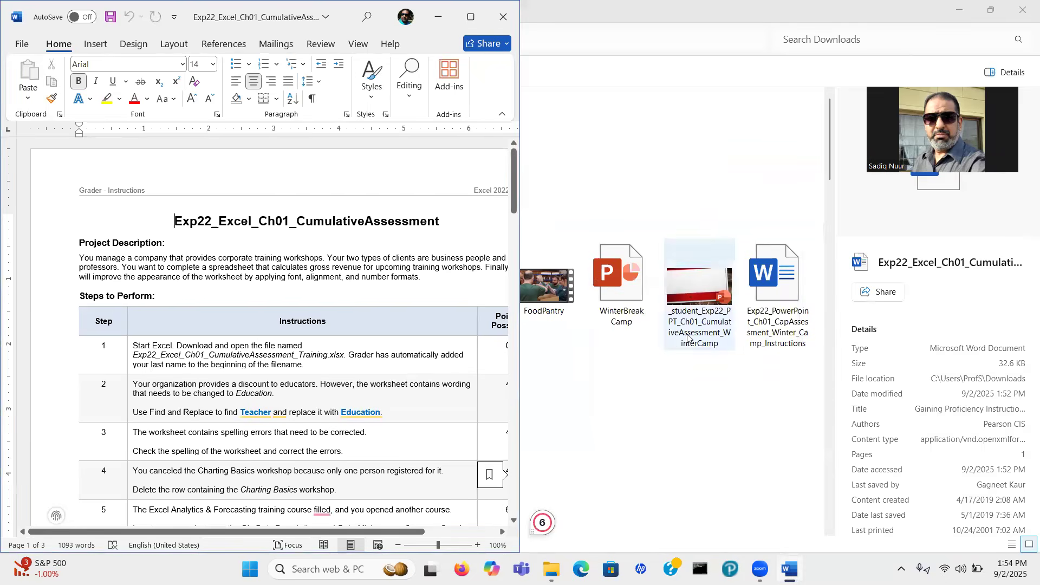
Step: Open the _student_Exp22_Excel_Ch01_CumulativeAssessment_Training workbook from Downloads and snap it to the right half of the screen beside the instructions
{"action": "left_click", "coordinate": [655, 395]}
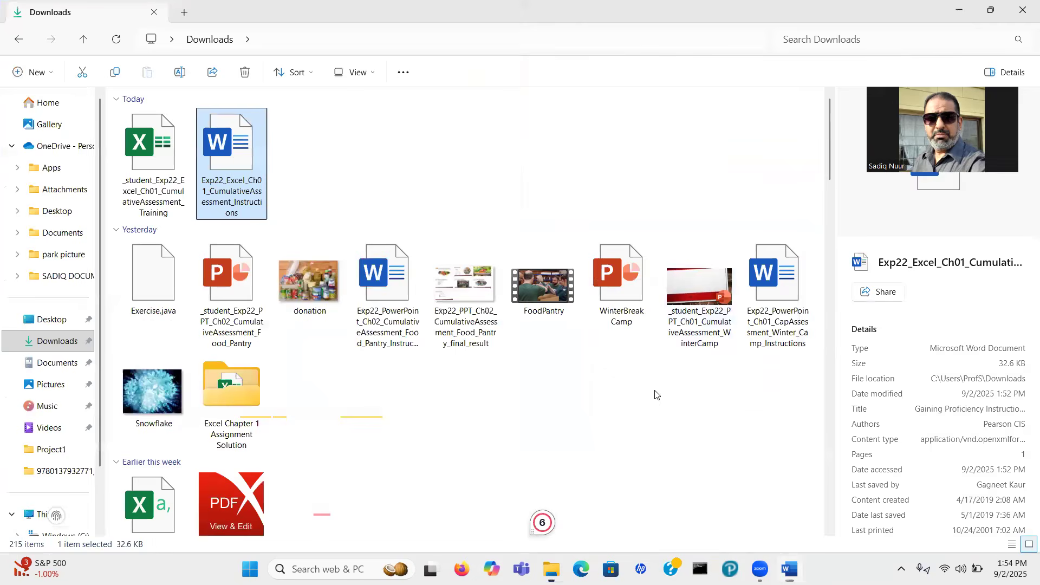
{"action": "double_click", "coordinate": [149, 159]}
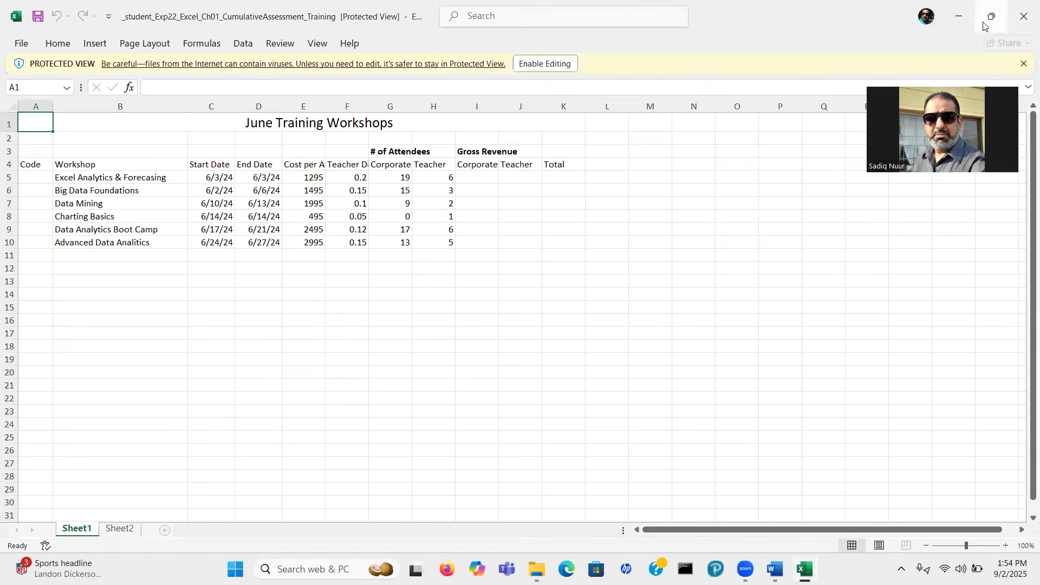
{"action": "mouse_move", "coordinate": [992, 22]}
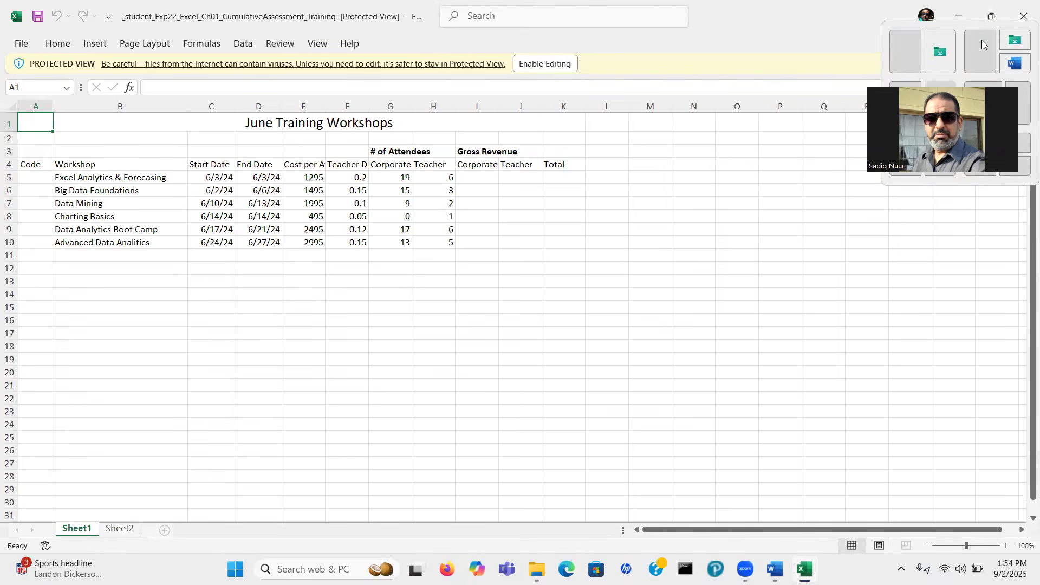
{"action": "left_click", "coordinate": [981, 40]}
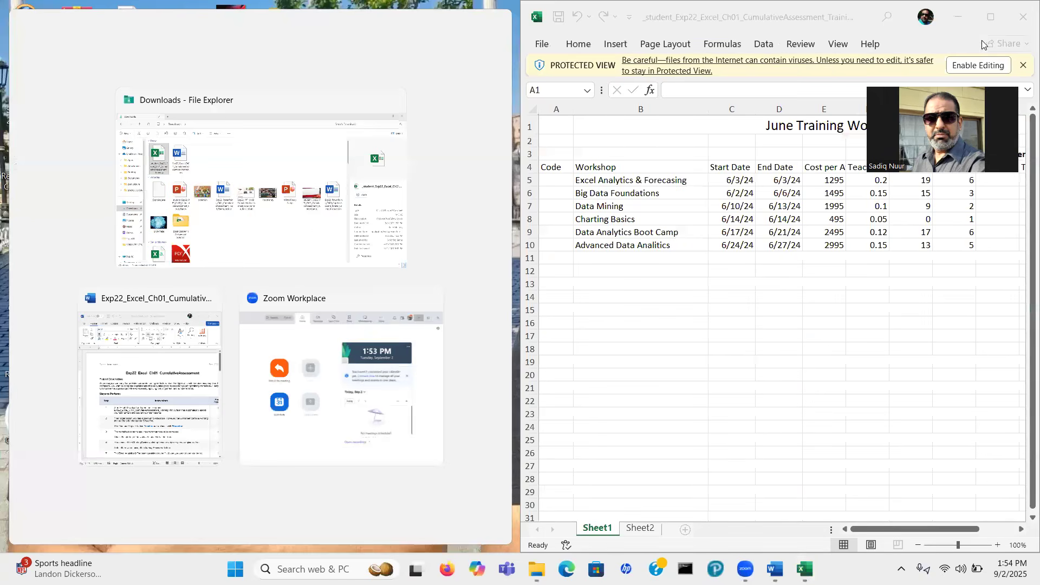
{"action": "left_click", "coordinate": [150, 382]}
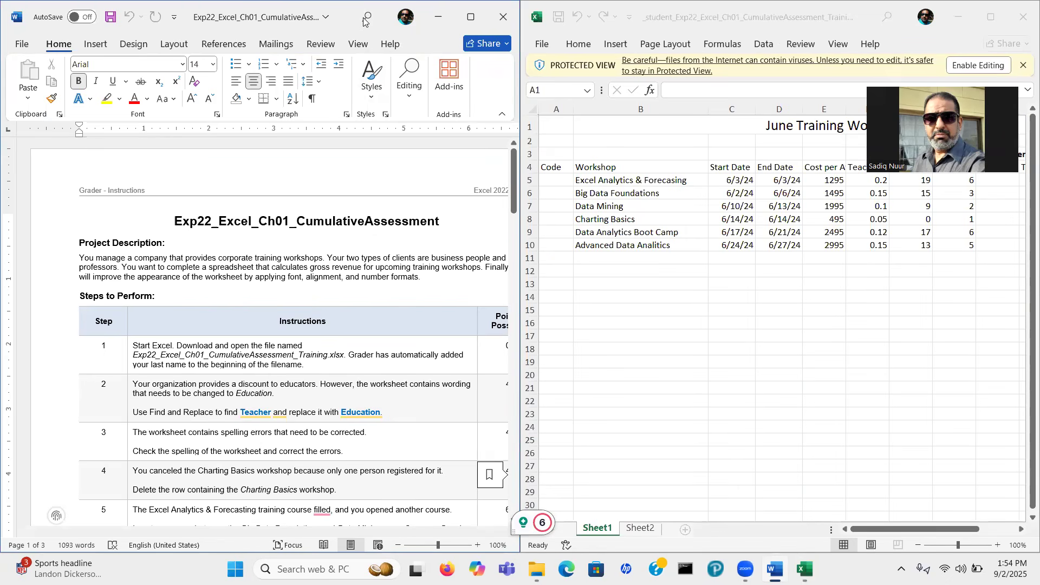
Step: Enable editing for the training workbook opened in Protected View
{"action": "left_click", "coordinate": [1025, 84]}
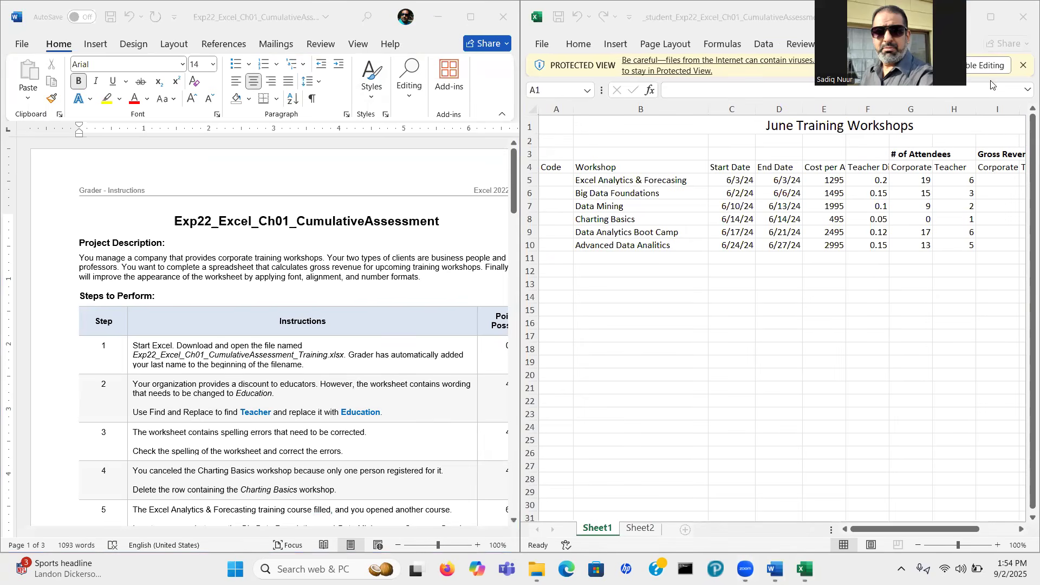
{"action": "left_click", "coordinate": [797, 85]}
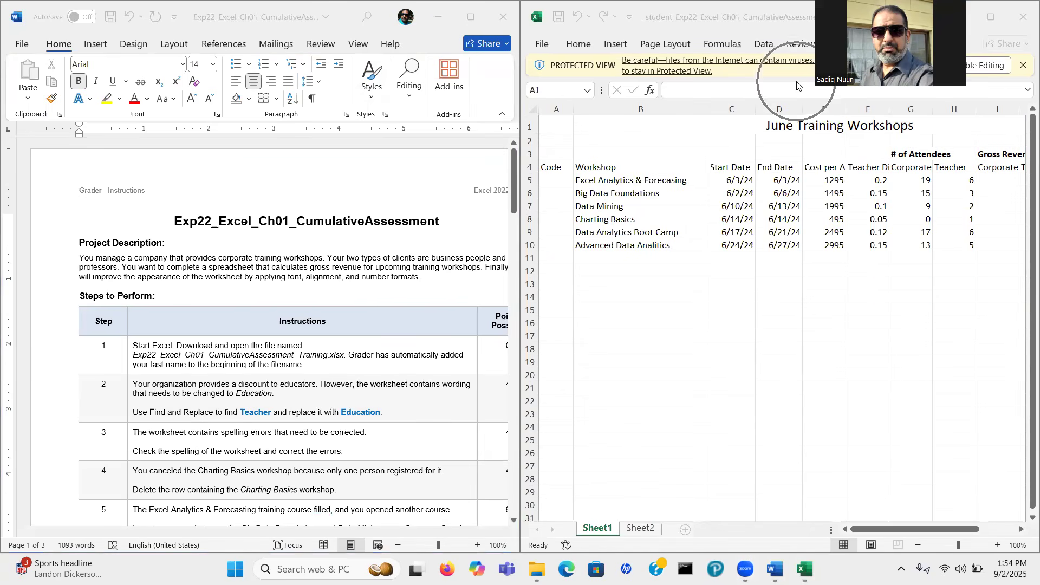
{"action": "left_click", "coordinate": [991, 66]}
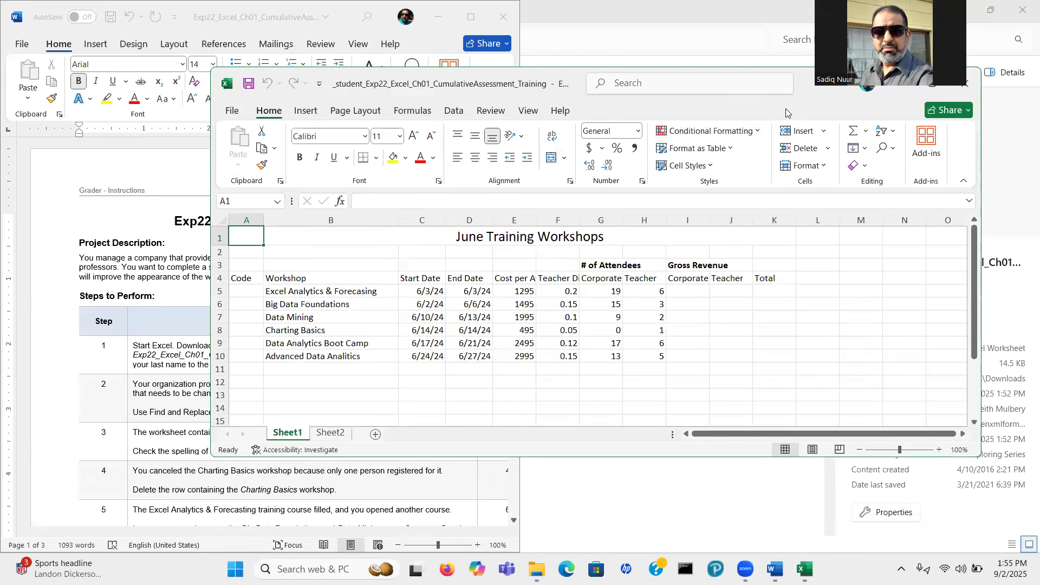
Step: Snap the training workbook window to the right half of the screen beside the Word instructions
{"action": "left_click_drag", "start_coordinate": [785, 109], "coordinate": [787, 172]}
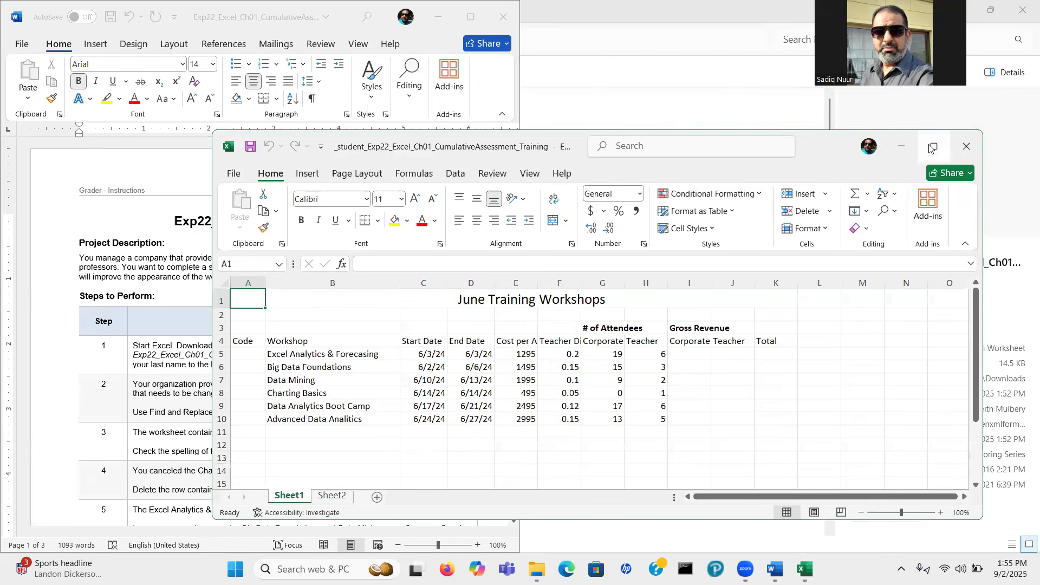
{"action": "mouse_move", "coordinate": [930, 145]}
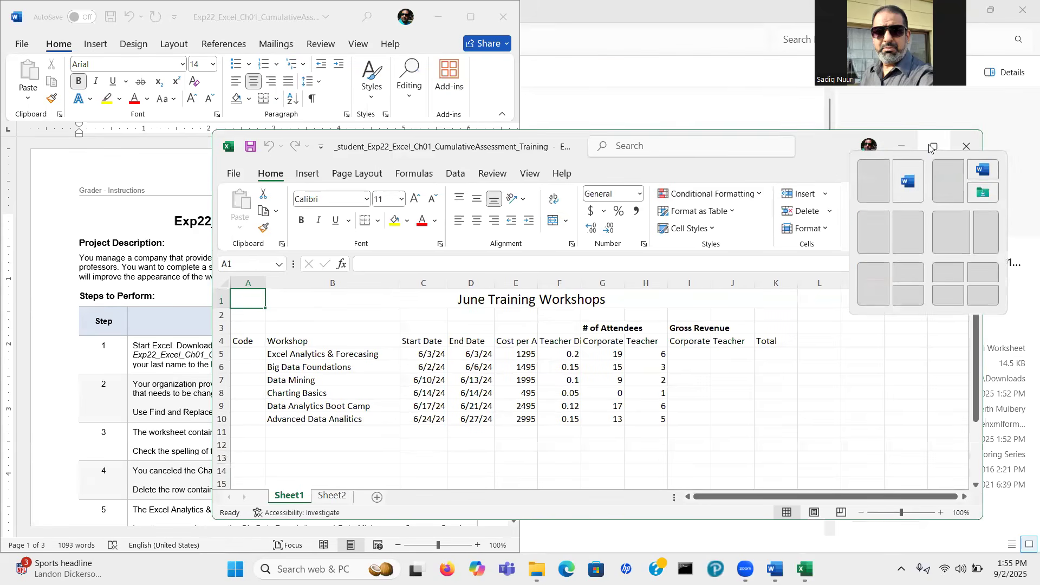
{"action": "left_click", "coordinate": [913, 229]}
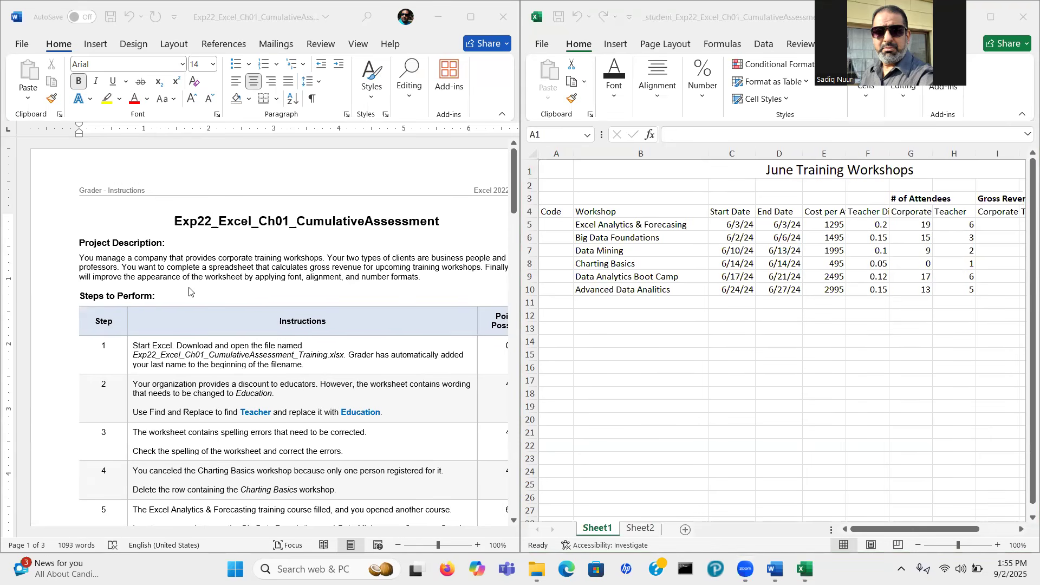
{"action": "mouse_move", "coordinate": [741, 371]}
{"action": "left_mouse_down"}
{"action": "mouse_move", "coordinate": [675, 181]}
{"action": "mouse_move", "coordinate": [610, 42]}
{"action": "mouse_move", "coordinate": [603, 54]}
{"action": "mouse_move", "coordinate": [616, 45]}
{"action": "left_mouse_up"}
{"action": "mouse_move", "coordinate": [767, 353]}
{"action": "left_mouse_down"}
{"action": "mouse_move", "coordinate": [779, 382]}
{"action": "mouse_move", "coordinate": [775, 342]}
{"action": "mouse_move", "coordinate": [797, 370]}
{"action": "mouse_move", "coordinate": [800, 355]}
{"action": "mouse_move", "coordinate": [816, 362]}
{"action": "left_mouse_up"}
{"action": "mouse_move", "coordinate": [799, 325]}
{"action": "left_mouse_down"}
{"action": "mouse_move", "coordinate": [810, 347]}
{"action": "mouse_move", "coordinate": [814, 331]}
{"action": "mouse_move", "coordinate": [812, 345]}
{"action": "left_mouse_up"}
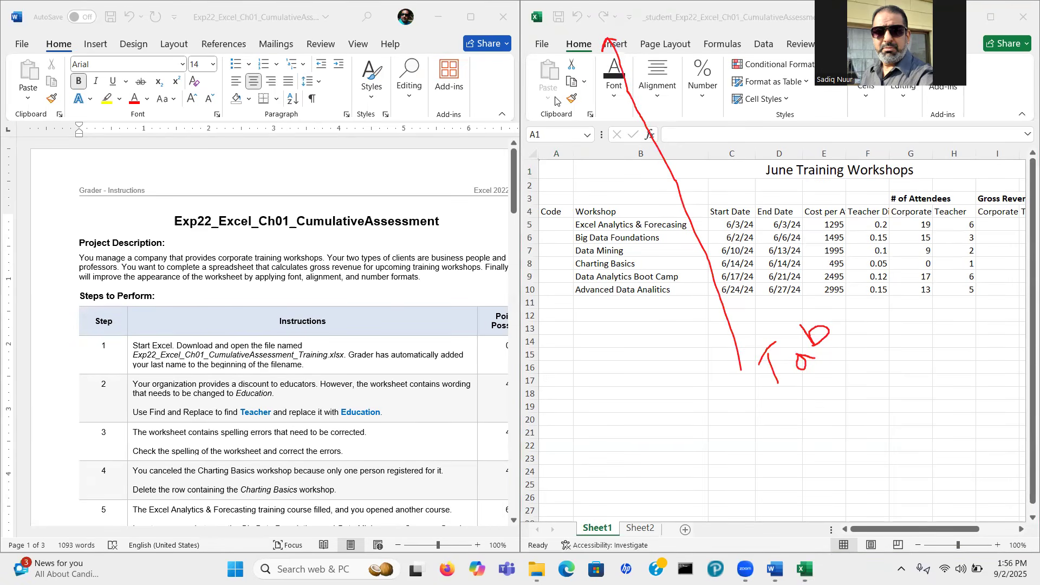
{"action": "mouse_move", "coordinate": [561, 61]}
{"action": "left_mouse_down"}
{"action": "mouse_move", "coordinate": [558, 95]}
{"action": "mouse_move", "coordinate": [578, 84]}
{"action": "mouse_move", "coordinate": [703, 80]}
{"action": "mouse_move", "coordinate": [1004, 88]}
{"action": "mouse_move", "coordinate": [988, 103]}
{"action": "left_mouse_up"}
{"action": "left_click_drag", "start_coordinate": [779, 83], "coordinate": [865, 194]}
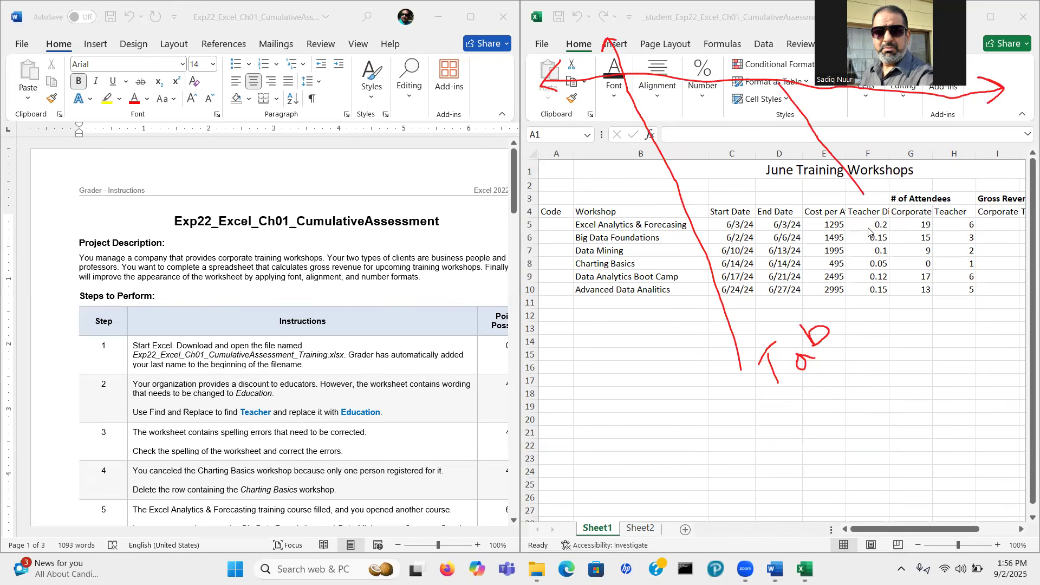
{"action": "mouse_move", "coordinate": [868, 232]}
{"action": "left_mouse_down"}
{"action": "mouse_move", "coordinate": [877, 244]}
{"action": "mouse_move", "coordinate": [853, 212]}
{"action": "mouse_move", "coordinate": [898, 241]}
{"action": "left_mouse_up"}
{"action": "left_click_drag", "start_coordinate": [900, 222], "coordinate": [907, 233]}
{"action": "mouse_move", "coordinate": [906, 204]}
{"action": "left_mouse_down"}
{"action": "mouse_move", "coordinate": [924, 233]}
{"action": "mouse_move", "coordinate": [935, 221]}
{"action": "mouse_move", "coordinate": [926, 233]}
{"action": "left_mouse_up"}
{"action": "mouse_move", "coordinate": [930, 189]}
{"action": "left_mouse_down"}
{"action": "mouse_move", "coordinate": [945, 218]}
{"action": "mouse_move", "coordinate": [960, 204]}
{"action": "mouse_move", "coordinate": [955, 223]}
{"action": "mouse_move", "coordinate": [972, 172]}
{"action": "mouse_move", "coordinate": [969, 193]}
{"action": "mouse_move", "coordinate": [983, 166]}
{"action": "mouse_move", "coordinate": [994, 181]}
{"action": "mouse_move", "coordinate": [1001, 170]}
{"action": "mouse_move", "coordinate": [1008, 176]}
{"action": "left_mouse_up"}
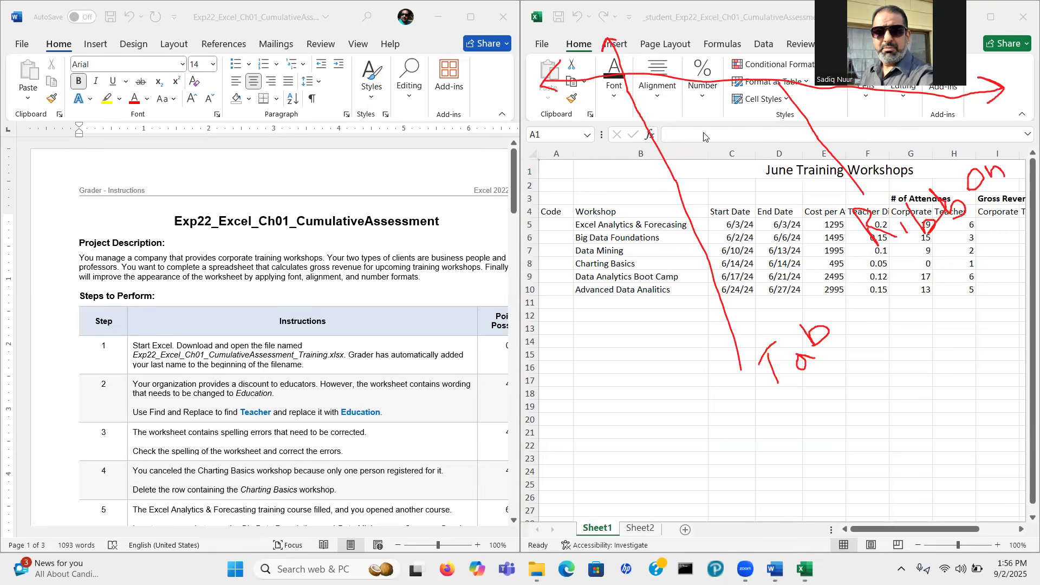
{"action": "mouse_move", "coordinate": [712, 135]}
{"action": "left_mouse_down"}
{"action": "mouse_move", "coordinate": [736, 137]}
{"action": "mouse_move", "coordinate": [703, 136]}
{"action": "mouse_move", "coordinate": [753, 139]}
{"action": "mouse_move", "coordinate": [758, 182]}
{"action": "left_mouse_up"}
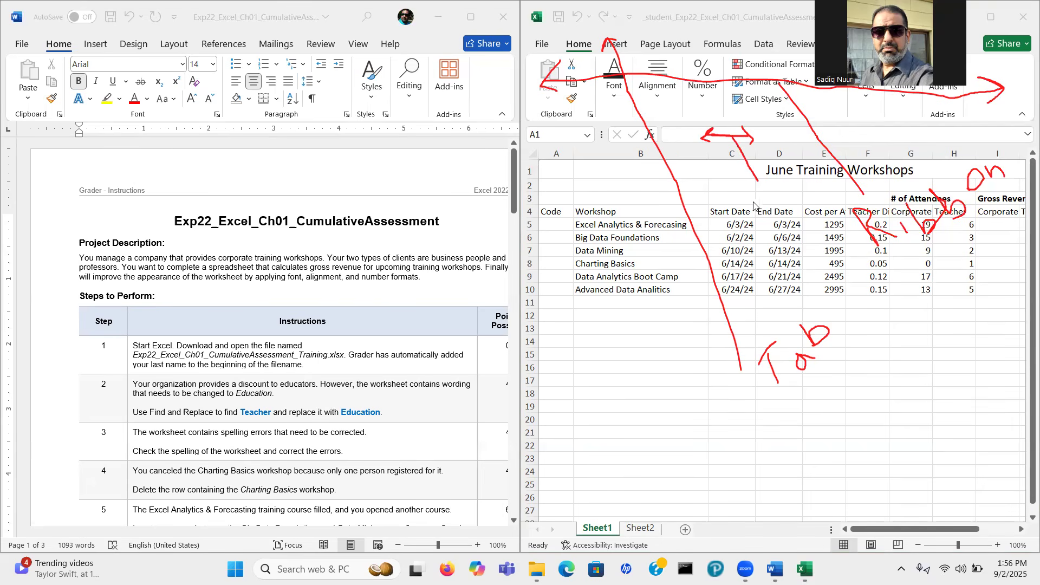
{"action": "mouse_move", "coordinate": [758, 201]}
{"action": "left_mouse_down"}
{"action": "mouse_move", "coordinate": [738, 221]}
{"action": "mouse_move", "coordinate": [743, 244]}
{"action": "left_mouse_up"}
{"action": "mouse_move", "coordinate": [753, 224]}
{"action": "left_mouse_down"}
{"action": "mouse_move", "coordinate": [751, 208]}
{"action": "mouse_move", "coordinate": [753, 218]}
{"action": "mouse_move", "coordinate": [765, 204]}
{"action": "mouse_move", "coordinate": [774, 217]}
{"action": "mouse_move", "coordinate": [773, 195]}
{"action": "mouse_move", "coordinate": [789, 216]}
{"action": "mouse_move", "coordinate": [810, 212]}
{"action": "mouse_move", "coordinate": [811, 199]}
{"action": "mouse_move", "coordinate": [817, 214]}
{"action": "mouse_move", "coordinate": [827, 180]}
{"action": "mouse_move", "coordinate": [838, 196]}
{"action": "left_mouse_up"}
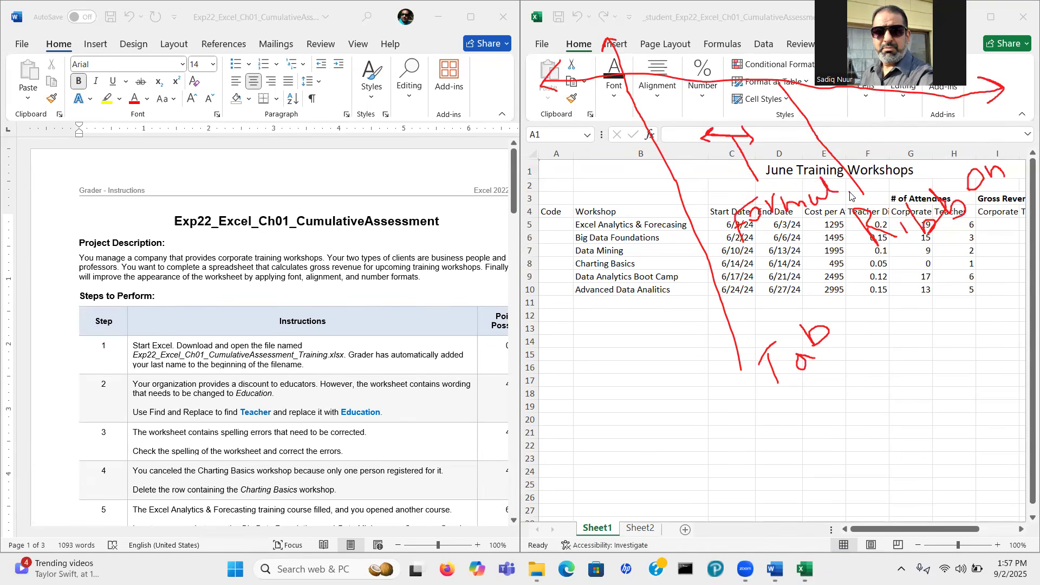
{"action": "left_click", "coordinate": [849, 192]}
{"action": "mouse_move", "coordinate": [765, 249]}
{"action": "left_mouse_down"}
{"action": "mouse_move", "coordinate": [777, 269]}
{"action": "mouse_move", "coordinate": [769, 245]}
{"action": "mouse_move", "coordinate": [799, 255]}
{"action": "mouse_move", "coordinate": [783, 277]}
{"action": "left_mouse_up"}
{"action": "mouse_move", "coordinate": [804, 257]}
{"action": "left_mouse_down"}
{"action": "mouse_move", "coordinate": [807, 269]}
{"action": "mouse_move", "coordinate": [821, 253]}
{"action": "left_mouse_up"}
{"action": "left_click_drag", "start_coordinate": [842, 187], "coordinate": [855, 194]}
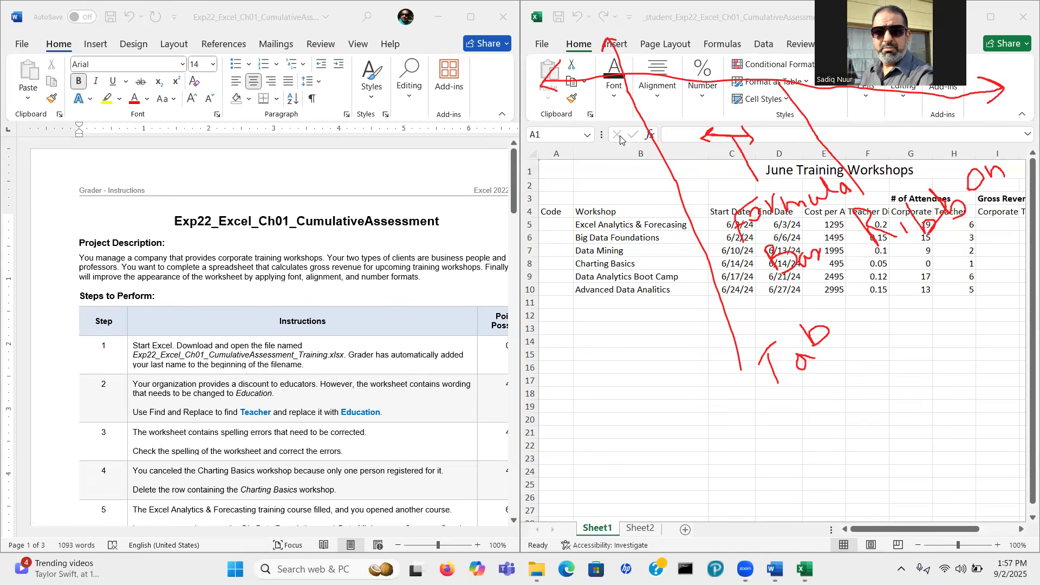
{"action": "mouse_move", "coordinate": [553, 136]}
{"action": "left_mouse_down"}
{"action": "mouse_move", "coordinate": [598, 244]}
{"action": "mouse_move", "coordinate": [612, 241]}
{"action": "mouse_move", "coordinate": [608, 268]}
{"action": "mouse_move", "coordinate": [582, 264]}
{"action": "left_mouse_up"}
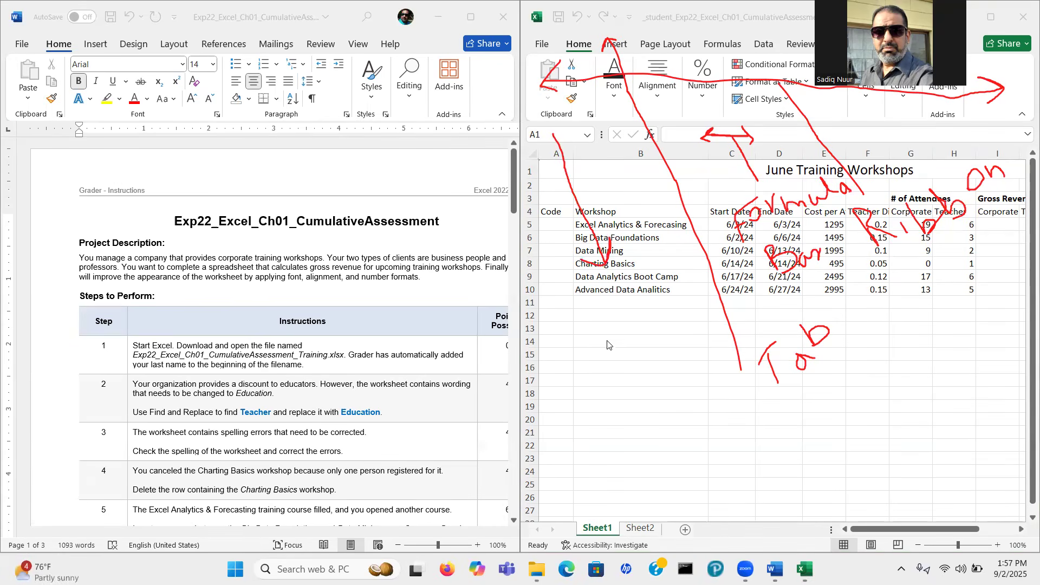
{"action": "mouse_move", "coordinate": [585, 337]}
{"action": "left_mouse_down"}
{"action": "mouse_move", "coordinate": [611, 365]}
{"action": "mouse_move", "coordinate": [607, 340]}
{"action": "mouse_move", "coordinate": [634, 345]}
{"action": "mouse_move", "coordinate": [672, 292]}
{"action": "left_mouse_up"}
{"action": "mouse_move", "coordinate": [681, 285]}
{"action": "left_mouse_down"}
{"action": "mouse_move", "coordinate": [689, 265]}
{"action": "mouse_move", "coordinate": [681, 285]}
{"action": "mouse_move", "coordinate": [698, 278]}
{"action": "left_mouse_up"}
{"action": "mouse_move", "coordinate": [652, 372]}
{"action": "left_mouse_down"}
{"action": "mouse_move", "coordinate": [655, 382]}
{"action": "mouse_move", "coordinate": [645, 356]}
{"action": "mouse_move", "coordinate": [668, 374]}
{"action": "mouse_move", "coordinate": [658, 385]}
{"action": "mouse_move", "coordinate": [685, 356]}
{"action": "mouse_move", "coordinate": [676, 349]}
{"action": "mouse_move", "coordinate": [703, 350]}
{"action": "mouse_move", "coordinate": [696, 333]}
{"action": "mouse_move", "coordinate": [700, 355]}
{"action": "left_mouse_up"}
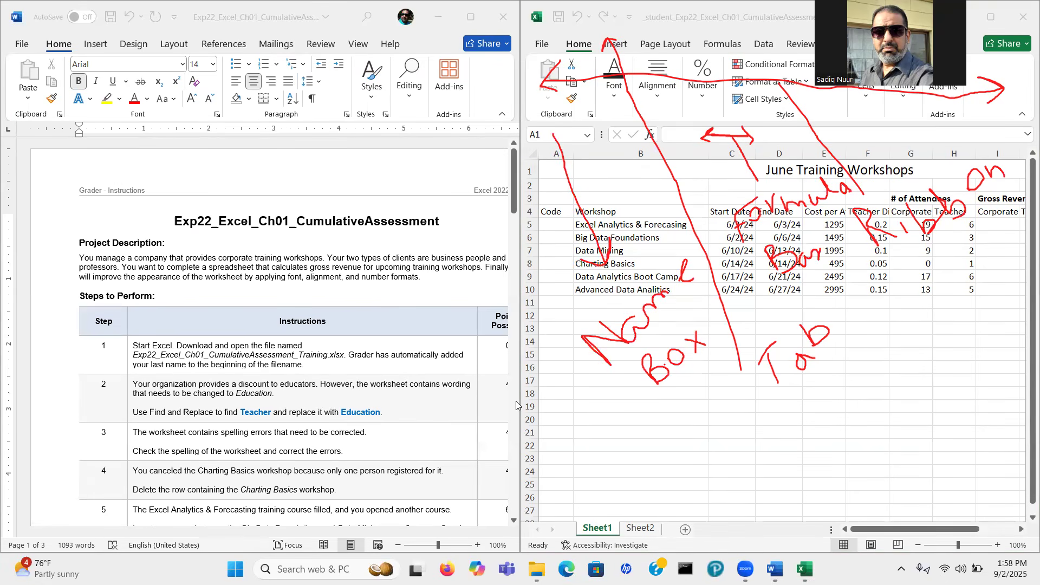
{"action": "mouse_move", "coordinate": [671, 416]}
{"action": "left_mouse_down"}
{"action": "mouse_move", "coordinate": [547, 416]}
{"action": "mouse_move", "coordinate": [557, 409]}
{"action": "mouse_move", "coordinate": [556, 424]}
{"action": "left_mouse_up"}
{"action": "mouse_move", "coordinate": [627, 163]}
{"action": "left_mouse_down"}
{"action": "mouse_move", "coordinate": [640, 139]}
{"action": "mouse_move", "coordinate": [670, 161]}
{"action": "mouse_move", "coordinate": [627, 179]}
{"action": "mouse_move", "coordinate": [627, 161]}
{"action": "left_mouse_up"}
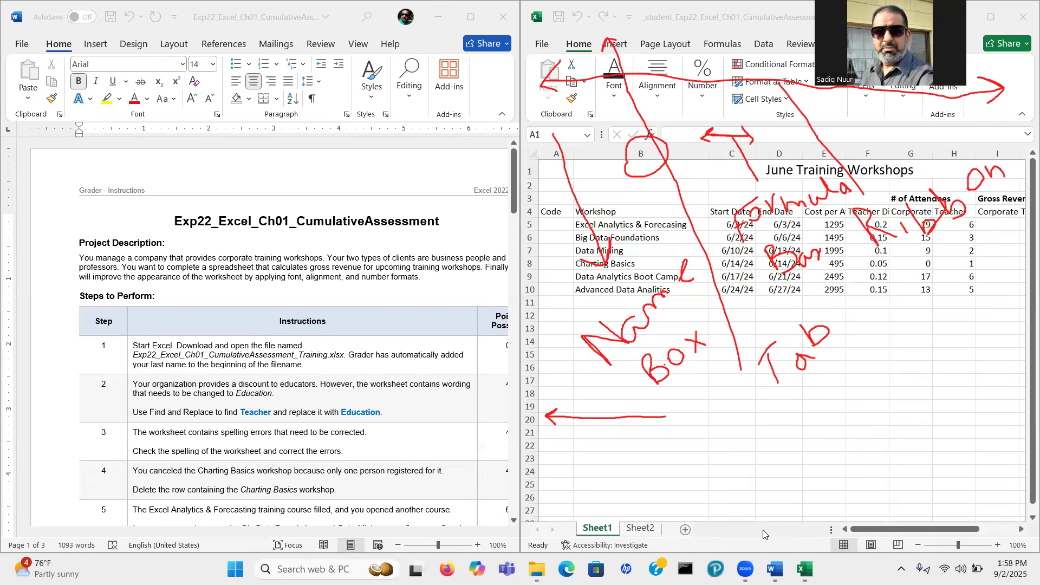
{"action": "mouse_move", "coordinate": [714, 524]}
{"action": "left_mouse_down"}
{"action": "mouse_move", "coordinate": [702, 530]}
{"action": "mouse_move", "coordinate": [713, 540]}
{"action": "left_mouse_up"}
{"action": "mouse_move", "coordinate": [684, 519]}
{"action": "left_mouse_down"}
{"action": "mouse_move", "coordinate": [693, 517]}
{"action": "mouse_move", "coordinate": [687, 528]}
{"action": "mouse_move", "coordinate": [710, 484]}
{"action": "mouse_move", "coordinate": [733, 469]}
{"action": "left_mouse_up"}
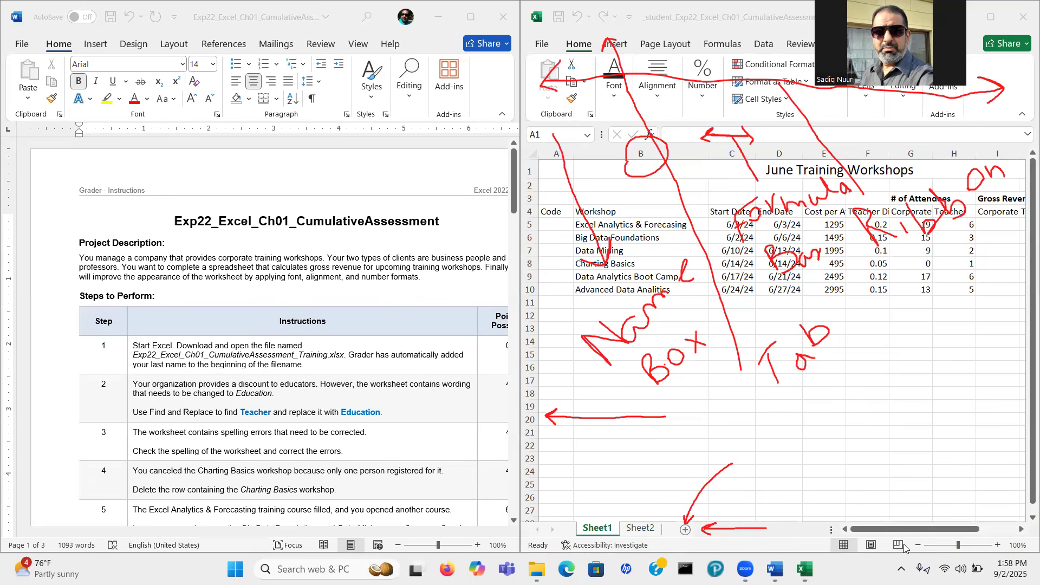
{"action": "mouse_move", "coordinate": [972, 539]}
{"action": "left_mouse_down"}
{"action": "mouse_move", "coordinate": [956, 535]}
{"action": "mouse_move", "coordinate": [948, 562]}
{"action": "mouse_move", "coordinate": [974, 569]}
{"action": "mouse_move", "coordinate": [978, 545]}
{"action": "left_mouse_up"}
{"action": "left_click_drag", "start_coordinate": [994, 330], "coordinate": [1007, 407]}
{"action": "mouse_move", "coordinate": [851, 487]}
{"action": "left_mouse_down"}
{"action": "mouse_move", "coordinate": [945, 488]}
{"action": "mouse_move", "coordinate": [919, 494]}
{"action": "left_mouse_up"}
{"action": "mouse_move", "coordinate": [857, 497]}
{"action": "left_mouse_down"}
{"action": "mouse_move", "coordinate": [821, 487]}
{"action": "mouse_move", "coordinate": [851, 474]}
{"action": "left_mouse_up"}
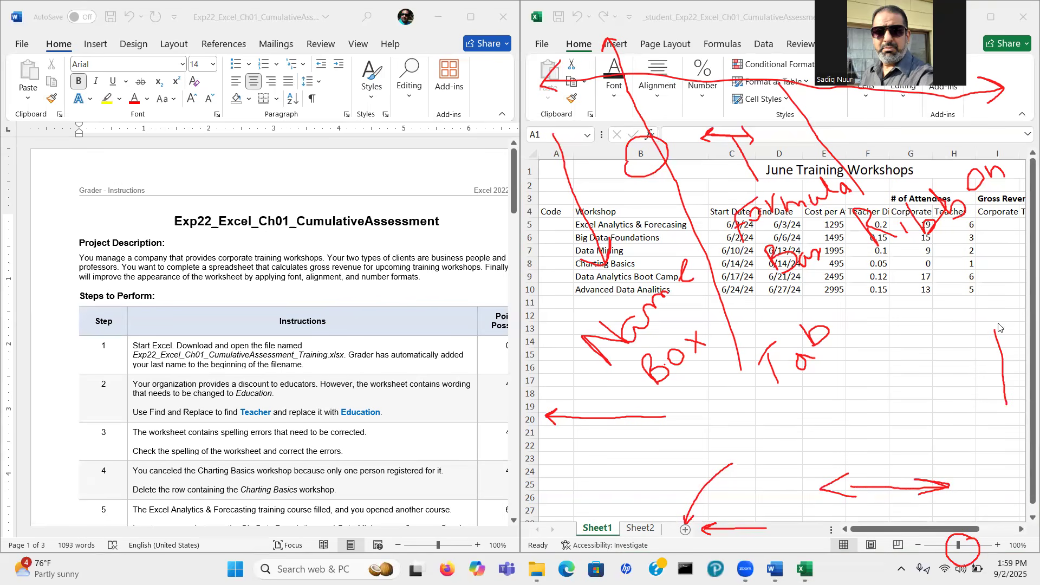
{"action": "mouse_move", "coordinate": [991, 351]}
{"action": "left_mouse_down"}
{"action": "mouse_move", "coordinate": [989, 318]}
{"action": "mouse_move", "coordinate": [1002, 326]}
{"action": "left_mouse_up"}
{"action": "mouse_move", "coordinate": [1000, 405]}
{"action": "left_mouse_down"}
{"action": "mouse_move", "coordinate": [1011, 420]}
{"action": "mouse_move", "coordinate": [1014, 402]}
{"action": "left_mouse_up"}
{"action": "key", "text": "e"}
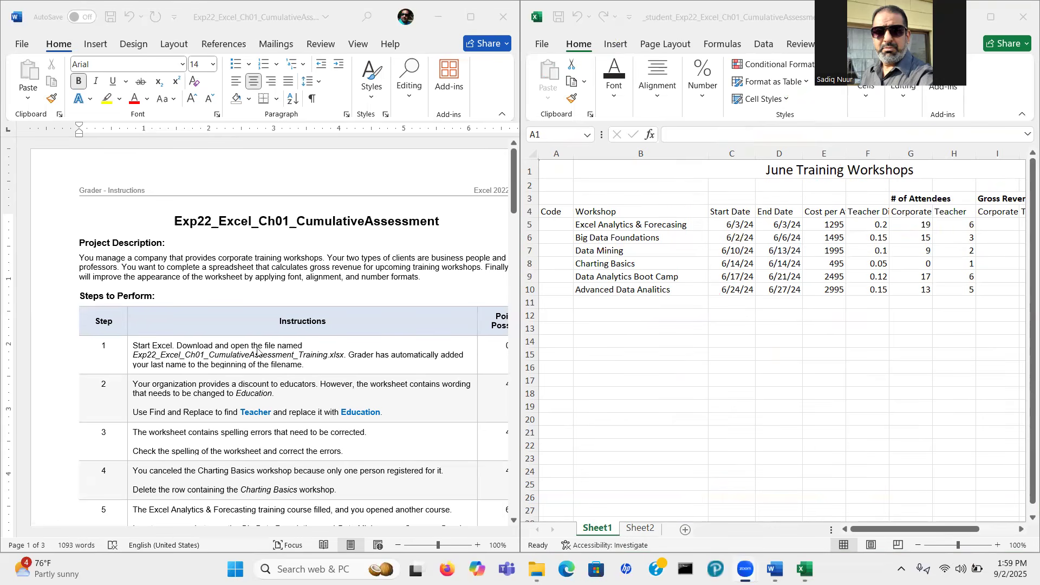
Step: Bring the instructions table's numbered steps into view in the Word document and set its zoom to 110%
{"action": "left_click_drag", "start_coordinate": [512, 199], "coordinate": [516, 230]}
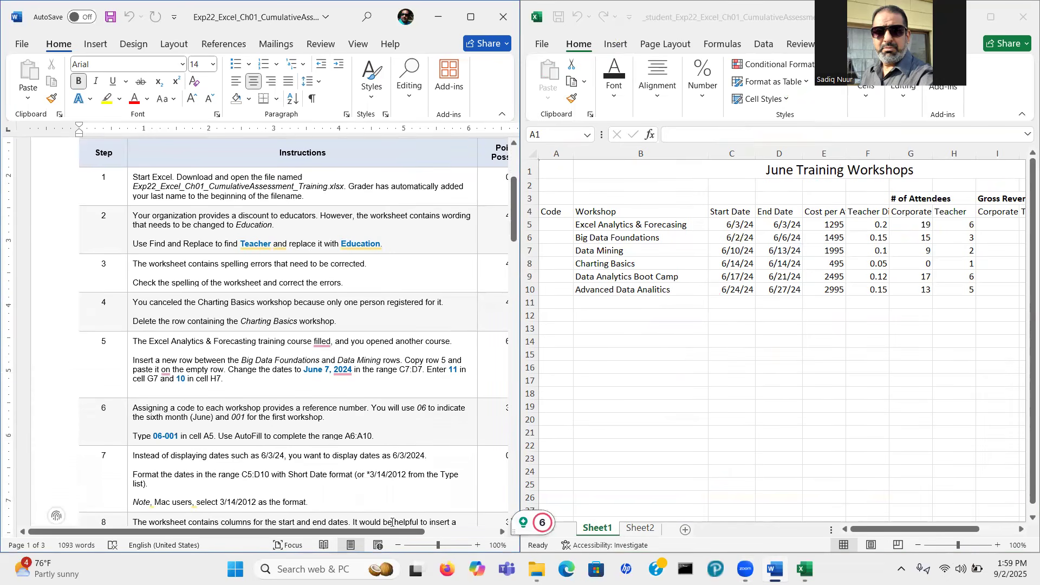
{"action": "left_click_drag", "start_coordinate": [400, 536], "coordinate": [421, 527]}
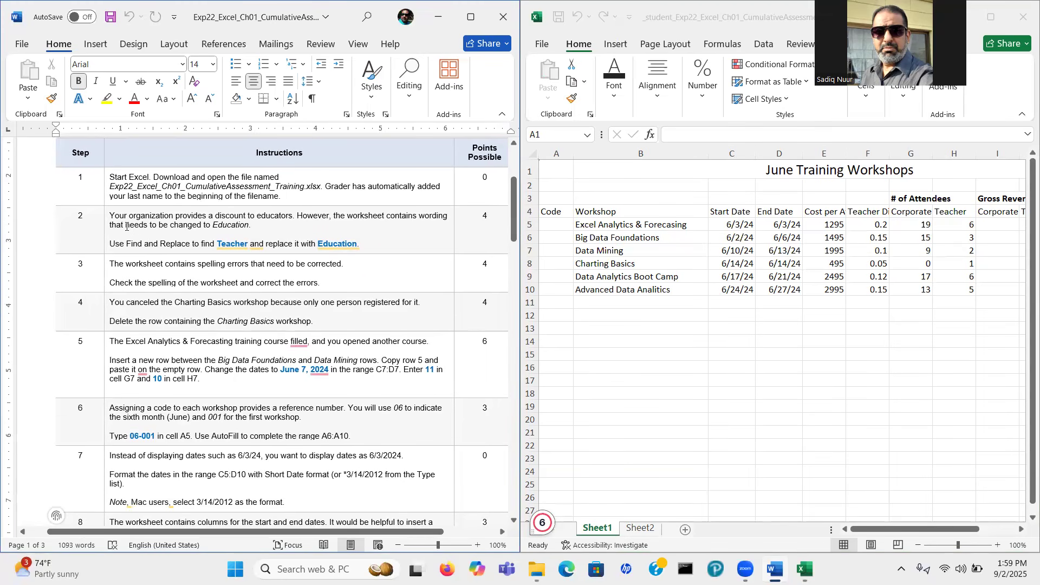
{"action": "left_click", "coordinate": [478, 545]}
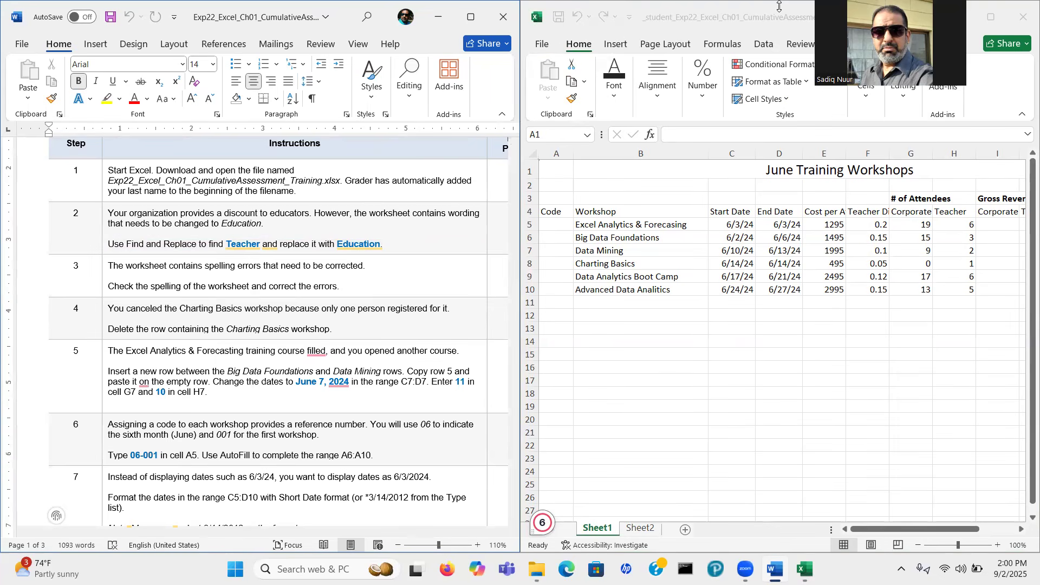
Step: Maximize the training workbook window in Excel
{"action": "left_click", "coordinate": [988, 17]}
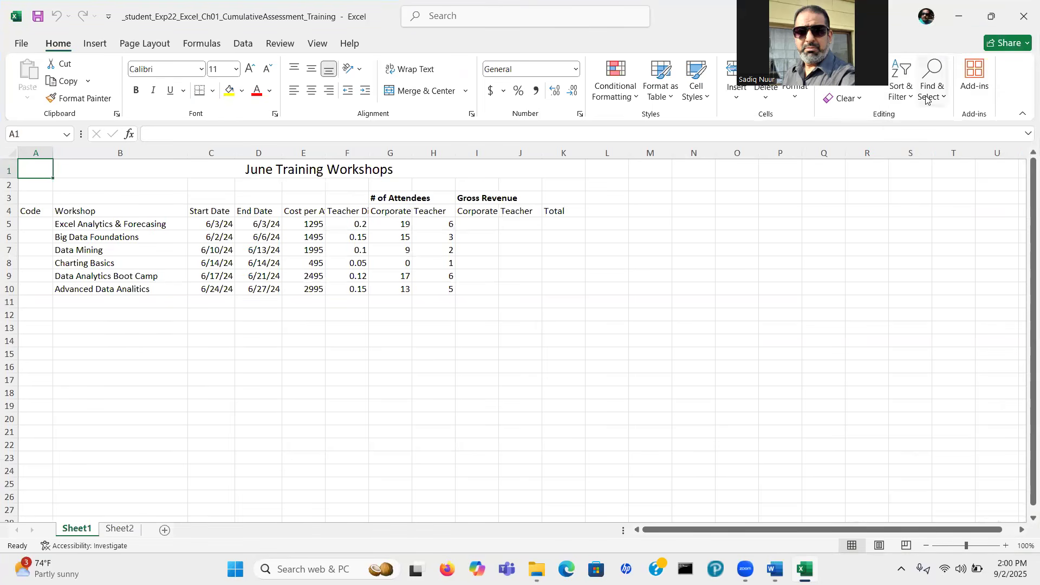
{"action": "key", "text": "ctrl"}
{"action": "key", "text": "ctrl"}
{"action": "key", "text": "ctrl"}
{"action": "key", "text": "ctrl"}
{"action": "key", "text": "ctrl"}
{"action": "key", "text": "ctrl"}
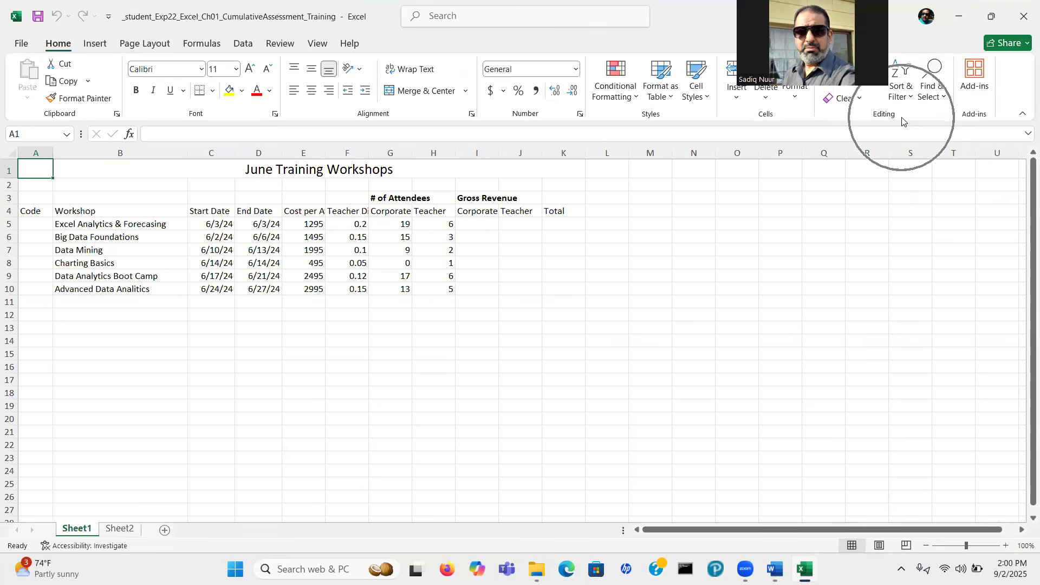
{"action": "key", "text": "ctrl"}
{"action": "key", "text": "ctrl"}
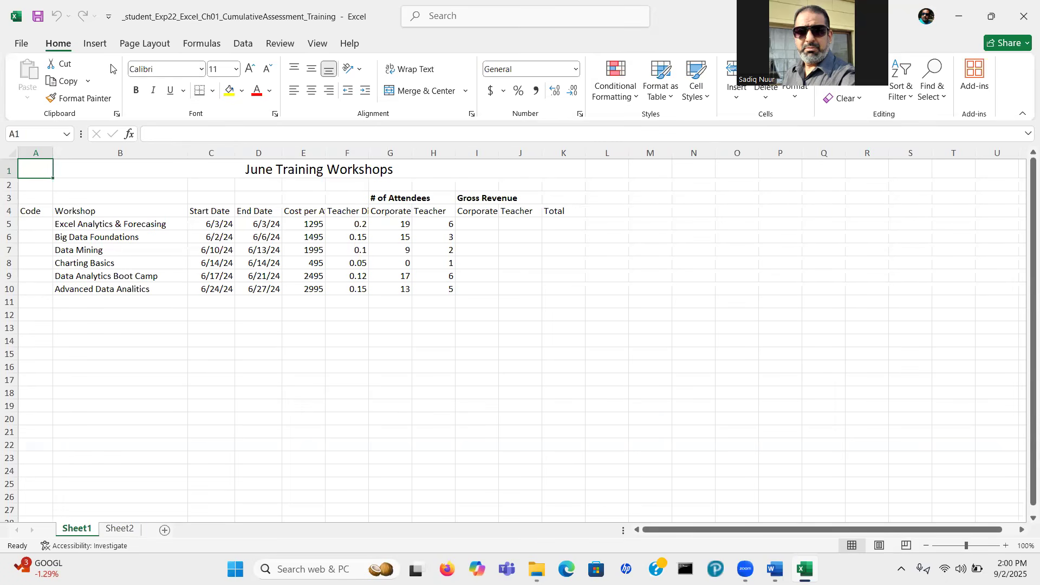
{"action": "left_click", "coordinate": [94, 43]}
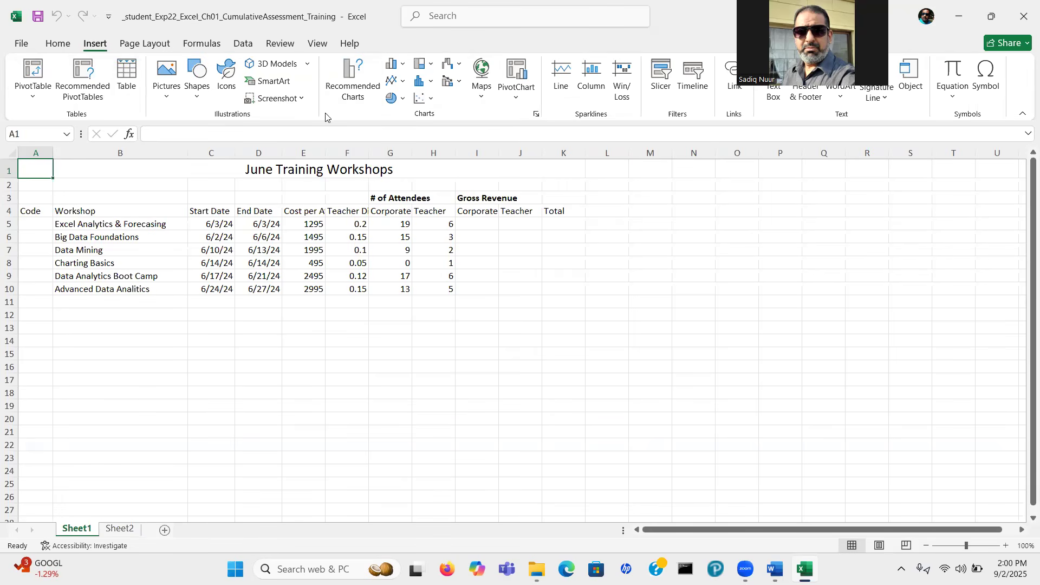
{"action": "left_click", "coordinate": [58, 43]}
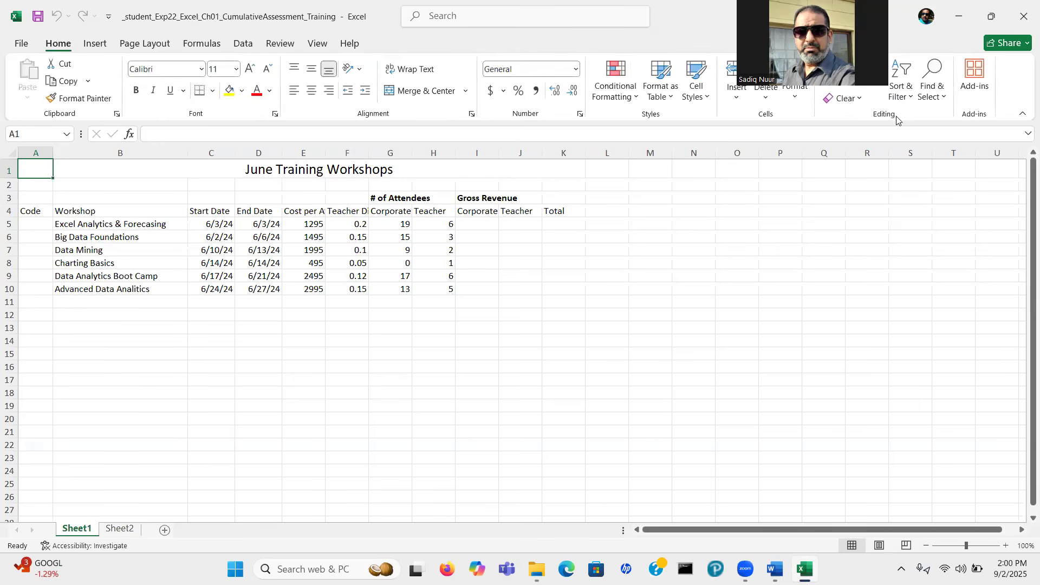
{"action": "key", "text": "ctrl"}
{"action": "key", "text": "ctrl"}
{"action": "key", "text": "ctrl"}
{"action": "key", "text": "ctrl"}
{"action": "key", "text": "ctrl"}
Step: Open Find and Replace for replacing text, move it clear of the data, and bring the Word instructions into view
{"action": "left_click", "coordinate": [944, 100]}
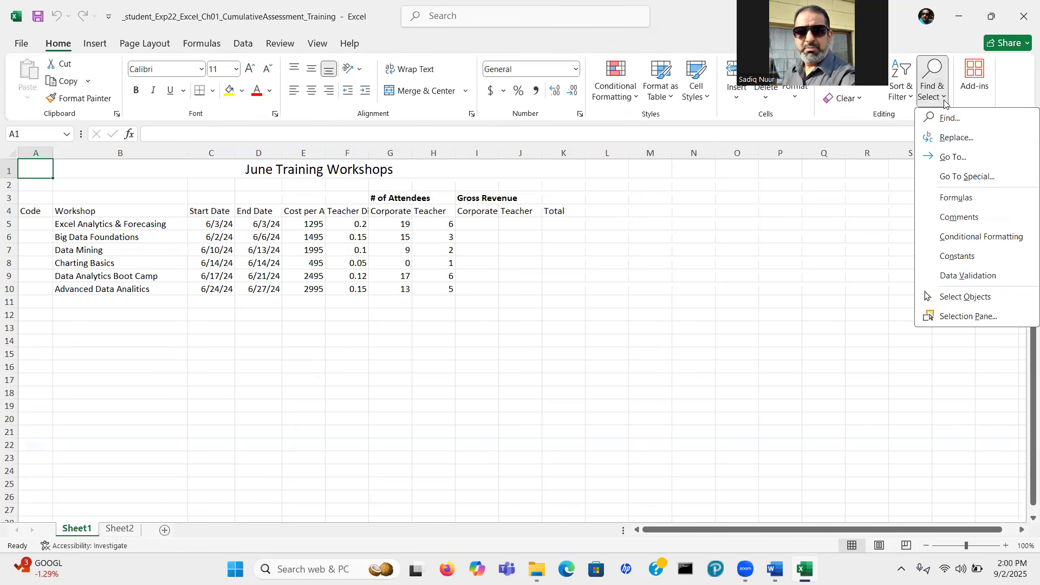
{"action": "left_click", "coordinate": [956, 138]}
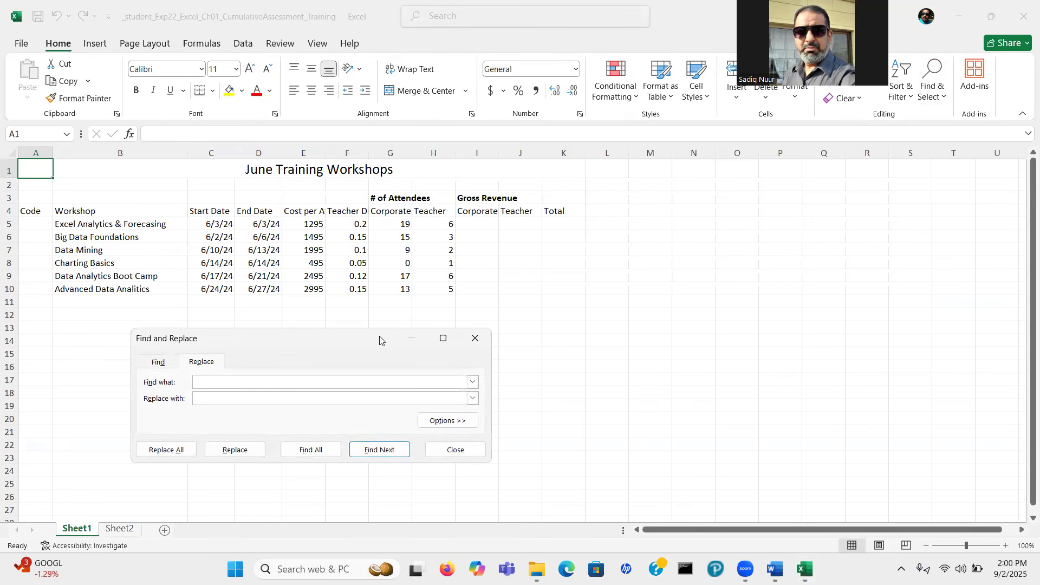
{"action": "left_click_drag", "start_coordinate": [380, 340], "coordinate": [776, 253]}
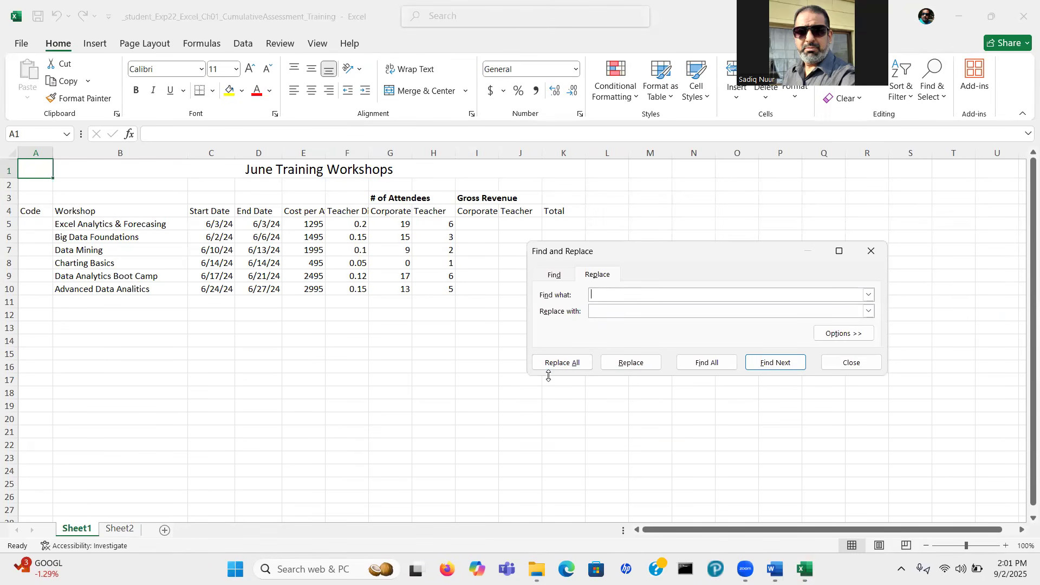
{"action": "mouse_move", "coordinate": [775, 568]}
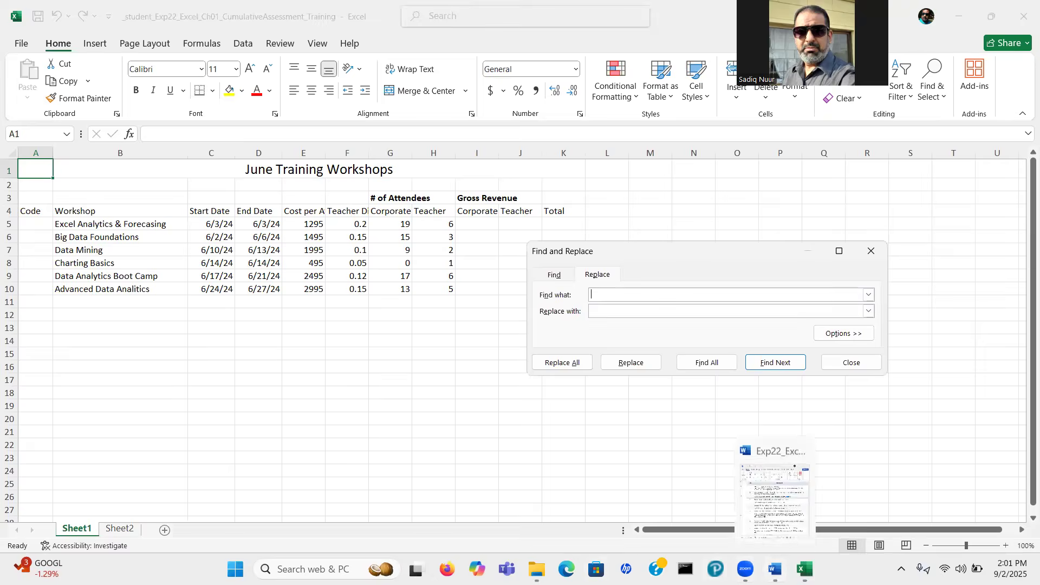
{"action": "left_click", "coordinate": [774, 492]}
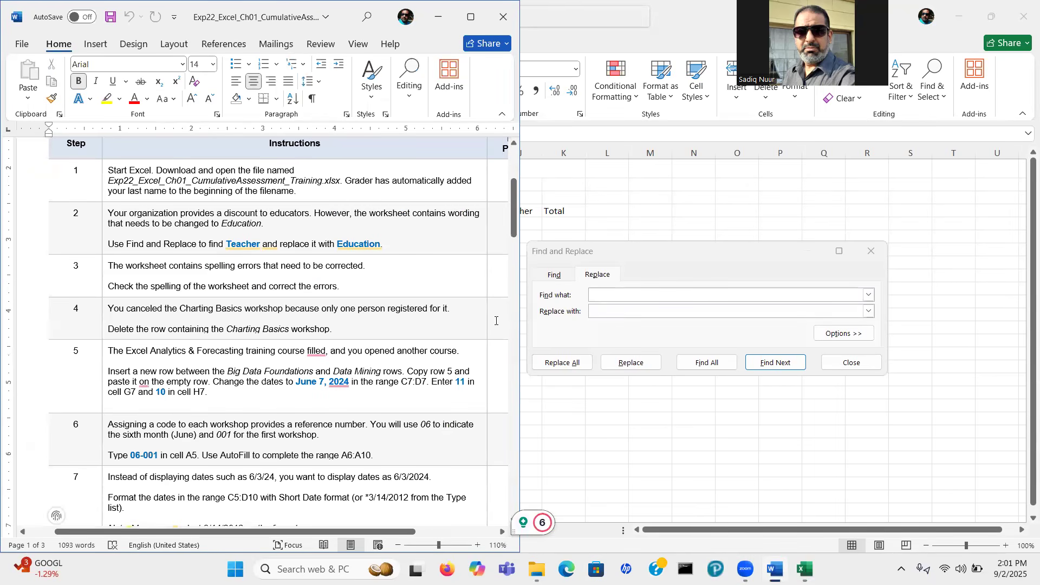
Step: Replace all occurrences of Teacher with Education in the worksheet and close Find and Replace
{"action": "left_click", "coordinate": [610, 292]}
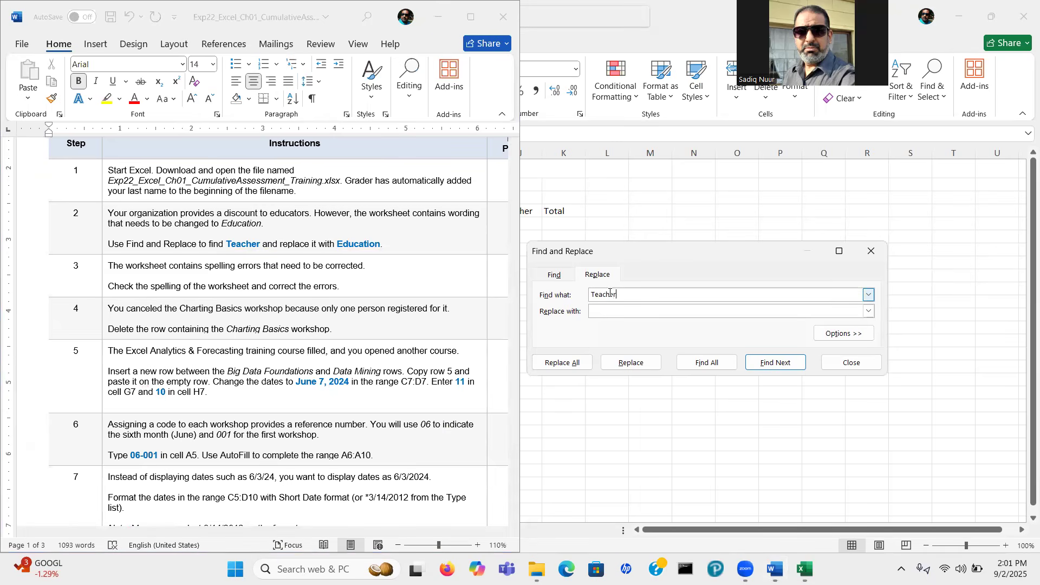
{"action": "left_click", "coordinate": [599, 314]}
{"action": "type", "text": "Educat"}
{"action": "left_click", "coordinate": [564, 367]}
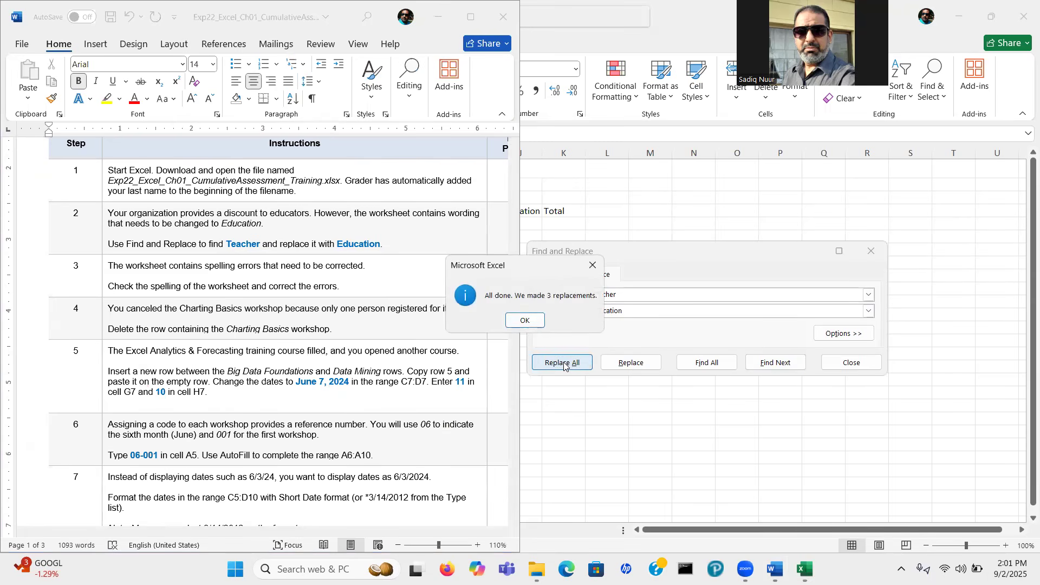
{"action": "left_click", "coordinate": [525, 321]}
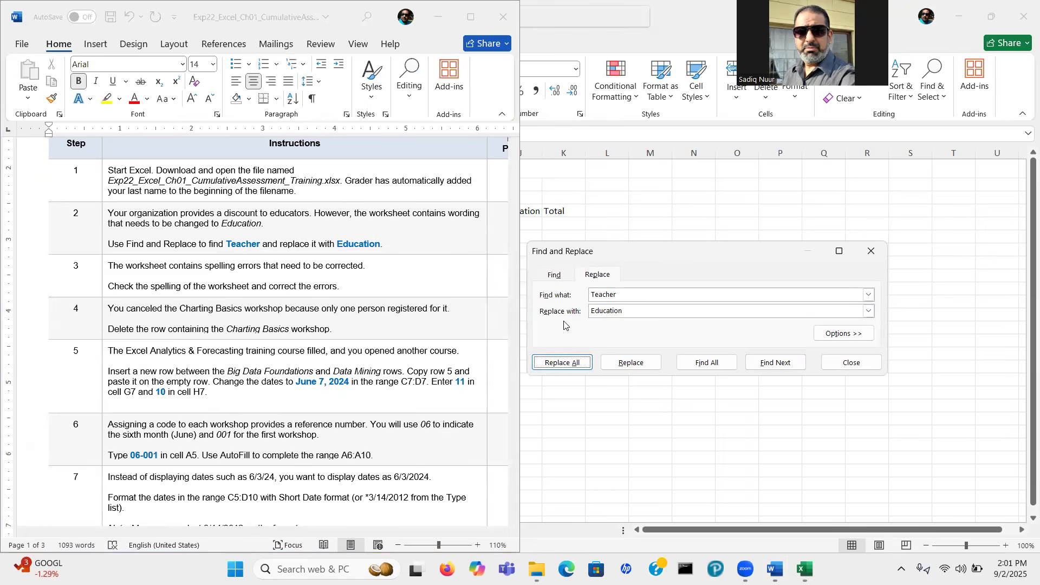
{"action": "left_click", "coordinate": [856, 366]}
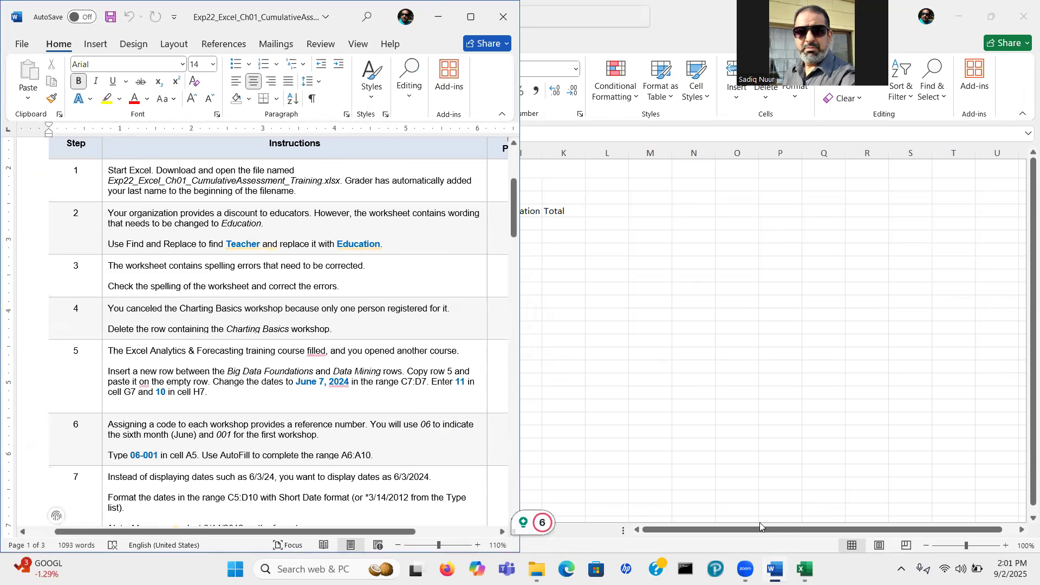
Step: Dock the training workbook window beside the Word instructions to compare them with the worksheet, and maximize it again
{"action": "left_click", "coordinate": [760, 522]}
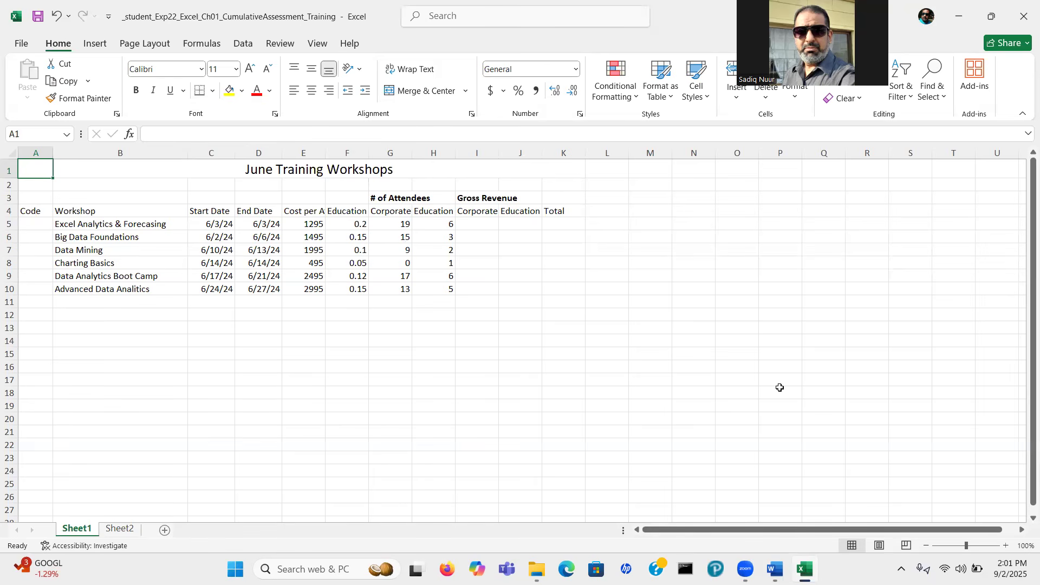
{"action": "left_click", "coordinate": [994, 20]}
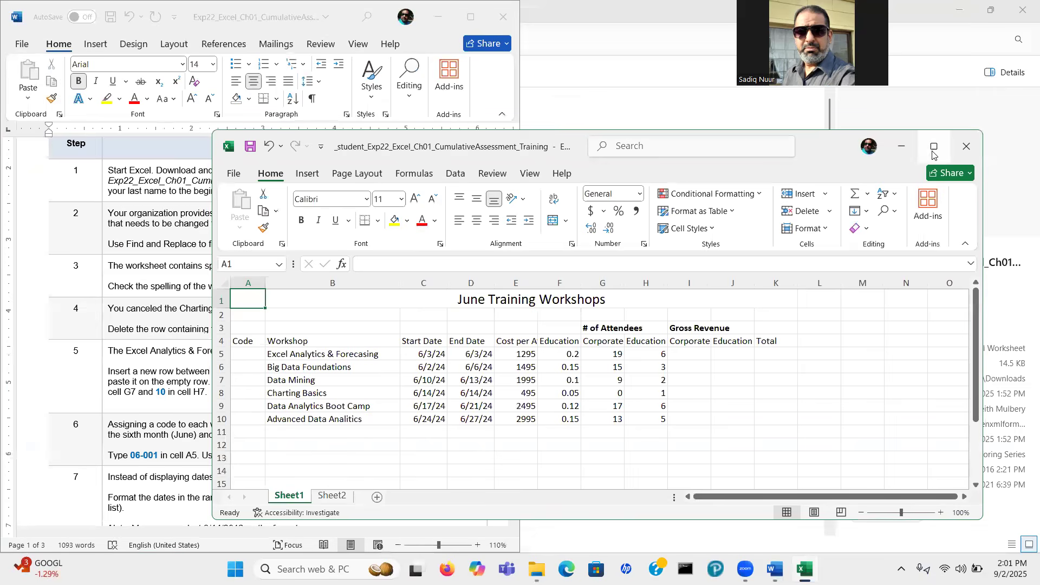
{"action": "mouse_move", "coordinate": [933, 149]}
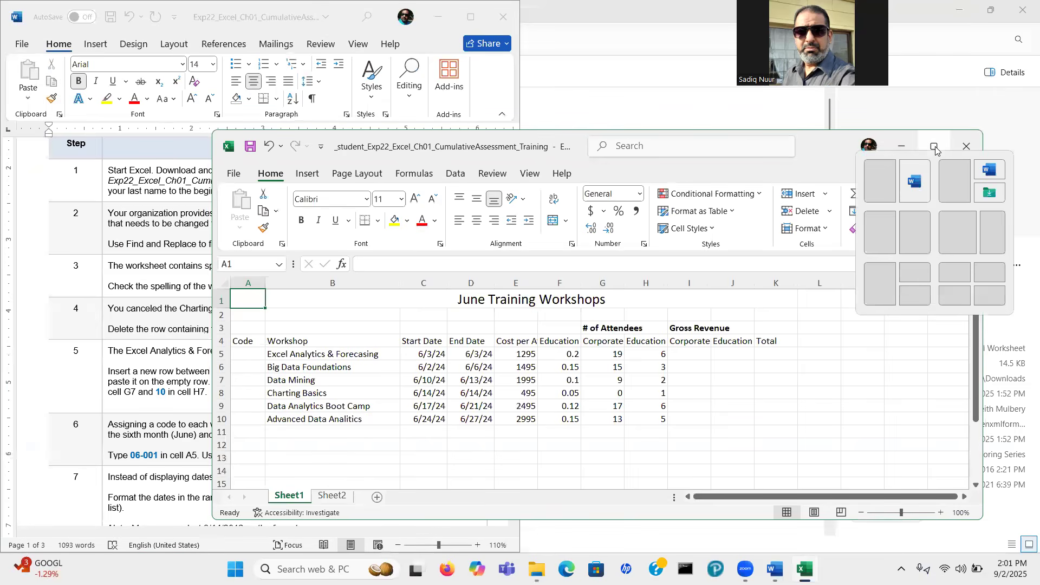
{"action": "left_click", "coordinate": [914, 224]}
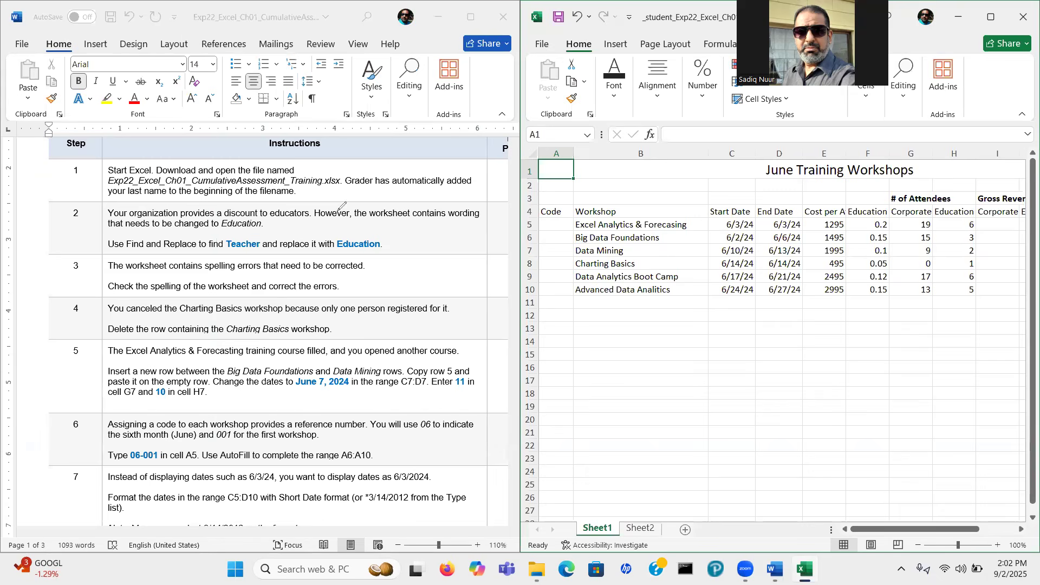
{"action": "mouse_move", "coordinate": [383, 220]}
{"action": "left_mouse_down"}
{"action": "mouse_move", "coordinate": [399, 232]}
{"action": "mouse_move", "coordinate": [436, 222]}
{"action": "left_mouse_up"}
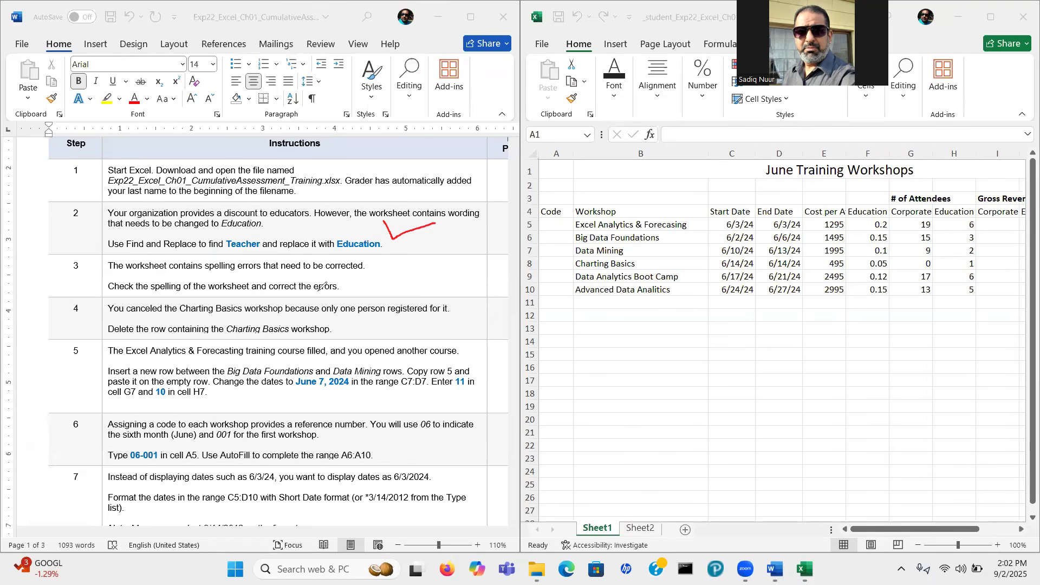
{"action": "mouse_move", "coordinate": [350, 282]}
{"action": "left_mouse_down"}
{"action": "mouse_move", "coordinate": [362, 291]}
{"action": "mouse_move", "coordinate": [409, 275]}
{"action": "left_mouse_up"}
{"action": "left_click", "coordinate": [990, 17]}
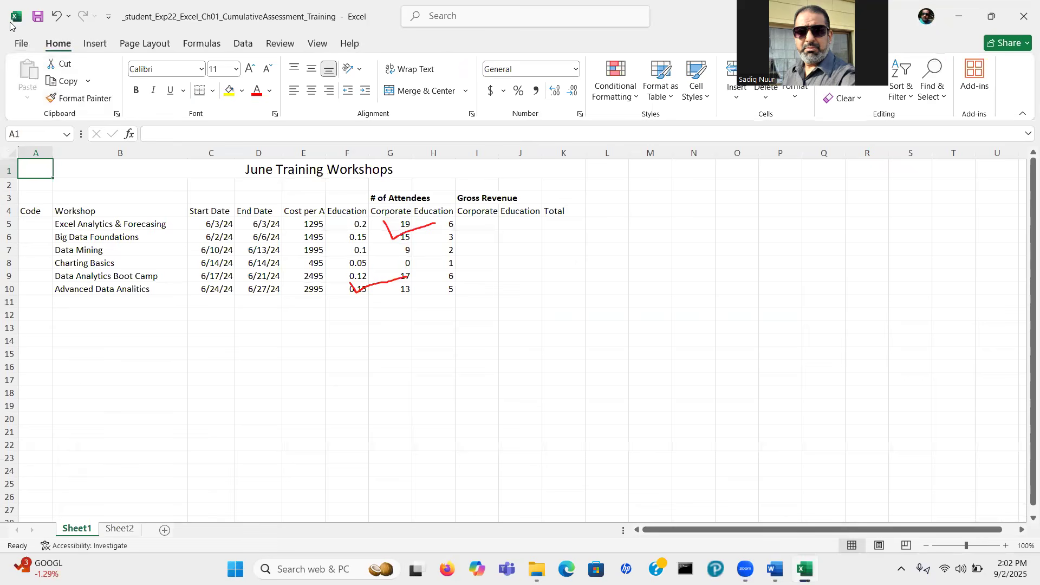
Step: Spell-check the worksheet, ignoring Forecasing and changing Analitics to Analytics
{"action": "left_click", "coordinate": [13, 21]}
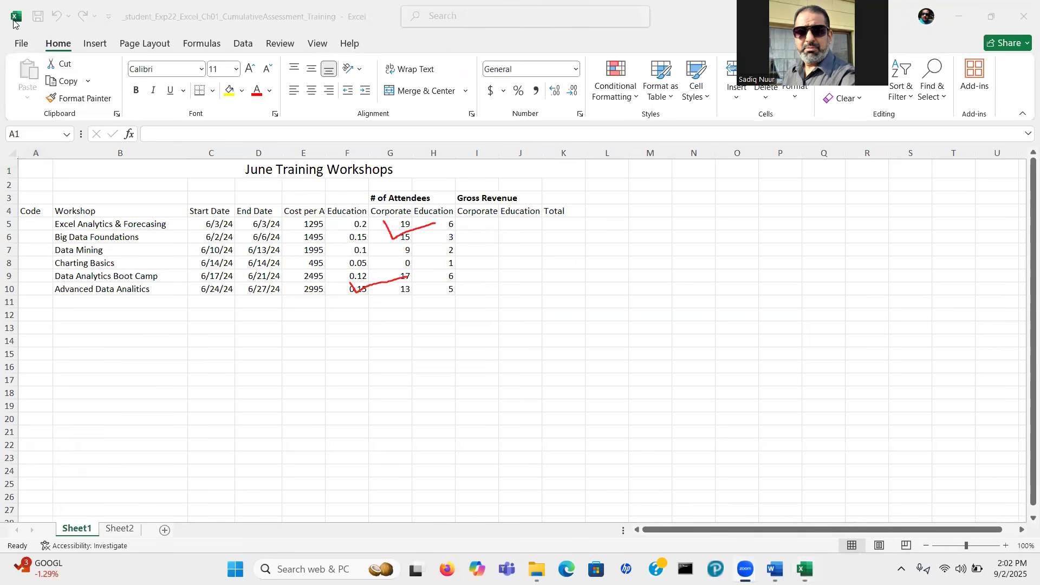
{"action": "left_click", "coordinate": [279, 43]}
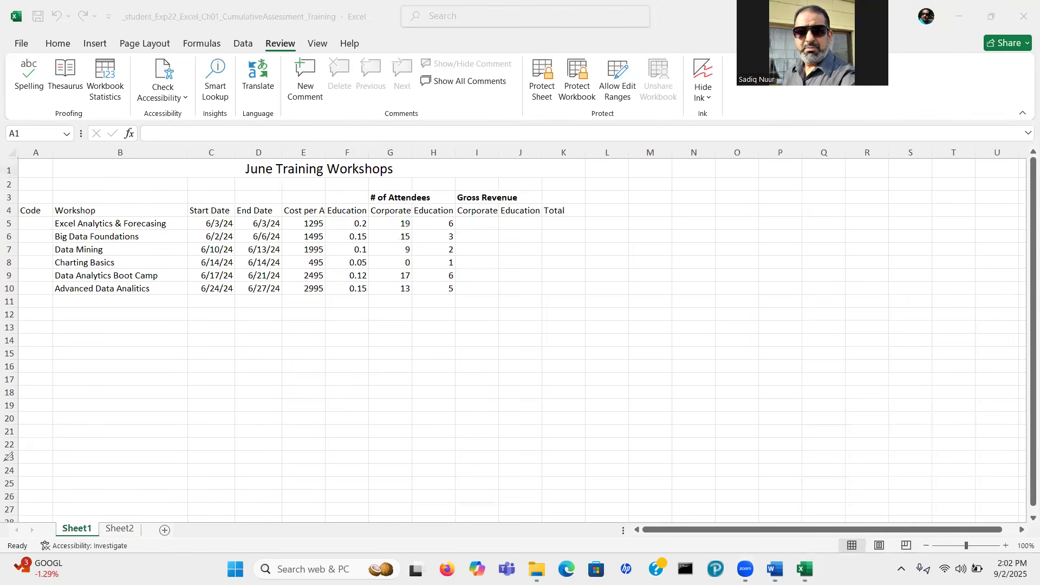
{"action": "left_click", "coordinate": [28, 75]}
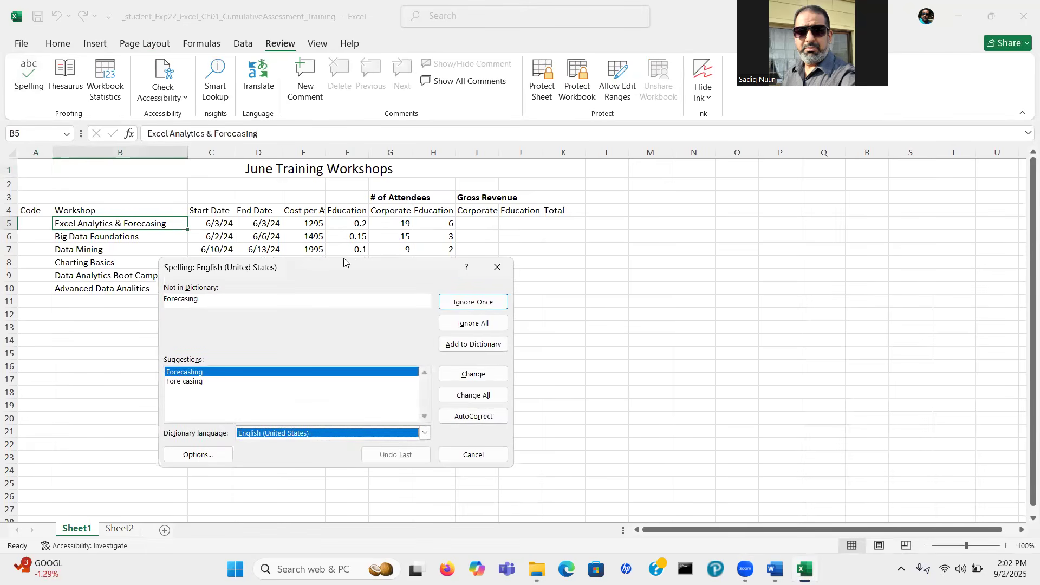
{"action": "left_click_drag", "start_coordinate": [344, 263], "coordinate": [728, 190]}
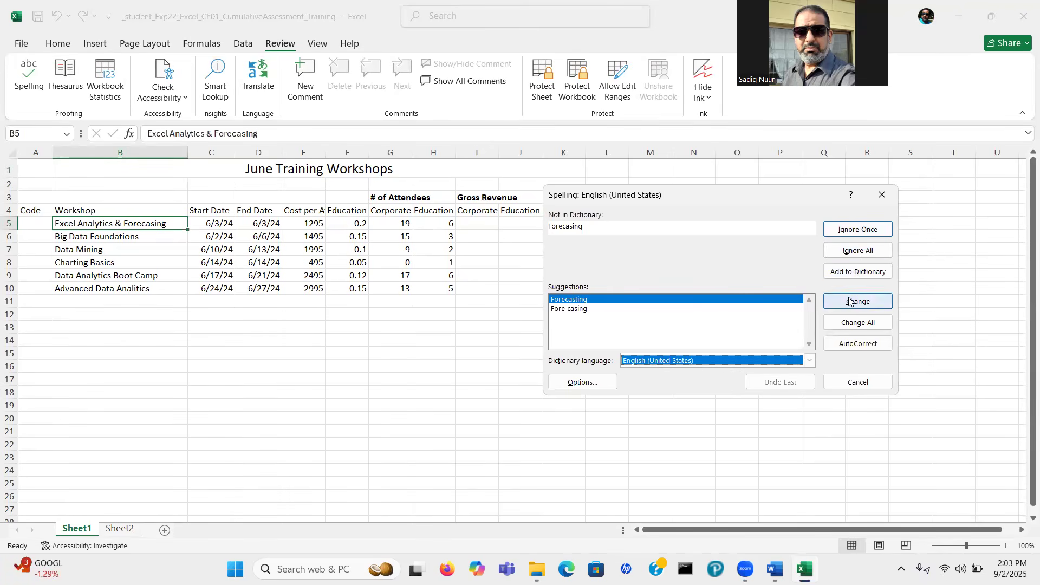
{"action": "left_click", "coordinate": [862, 255]}
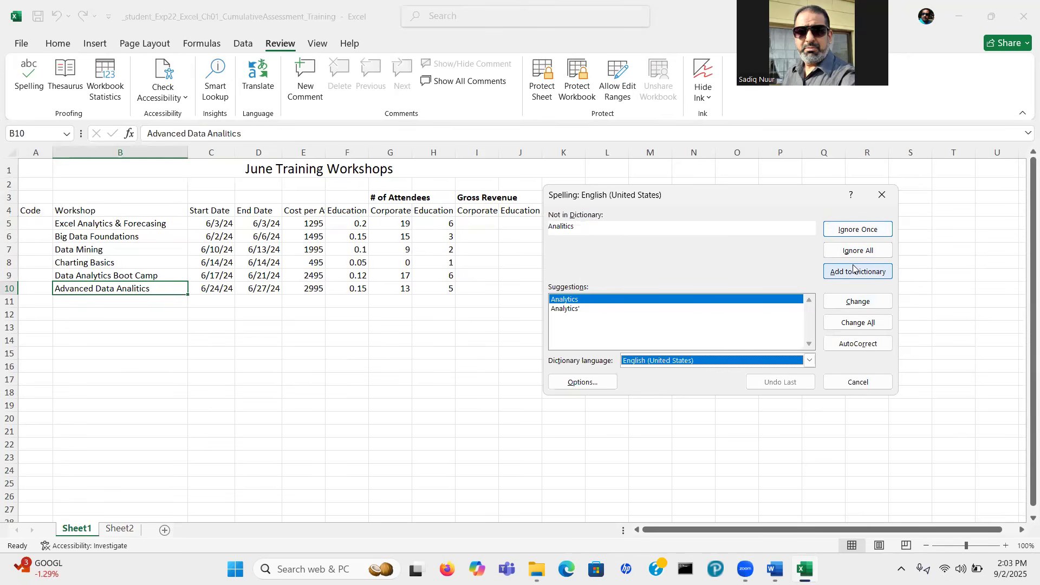
{"action": "left_click", "coordinate": [848, 305]}
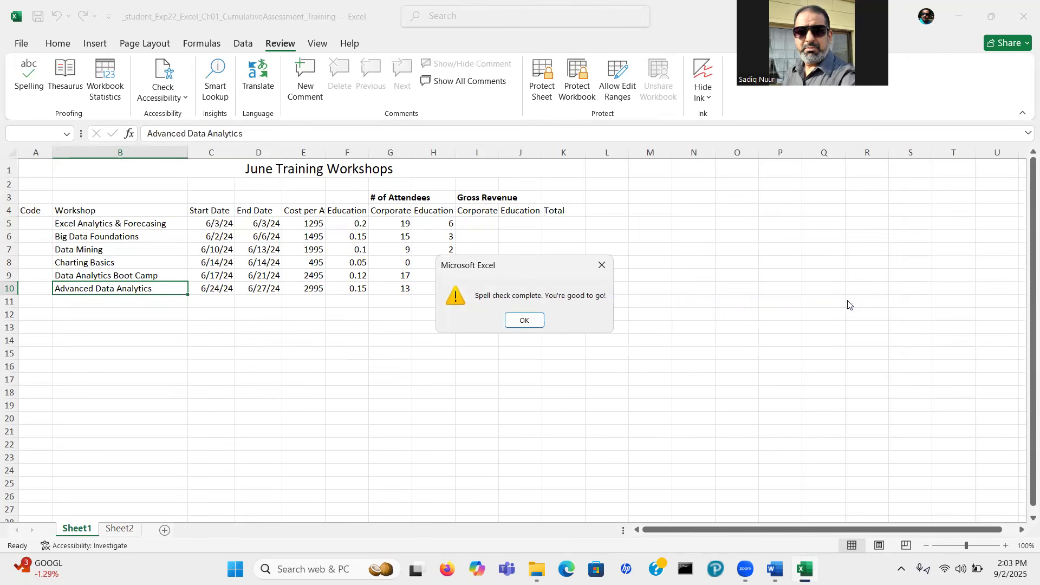
{"action": "left_click", "coordinate": [523, 321]}
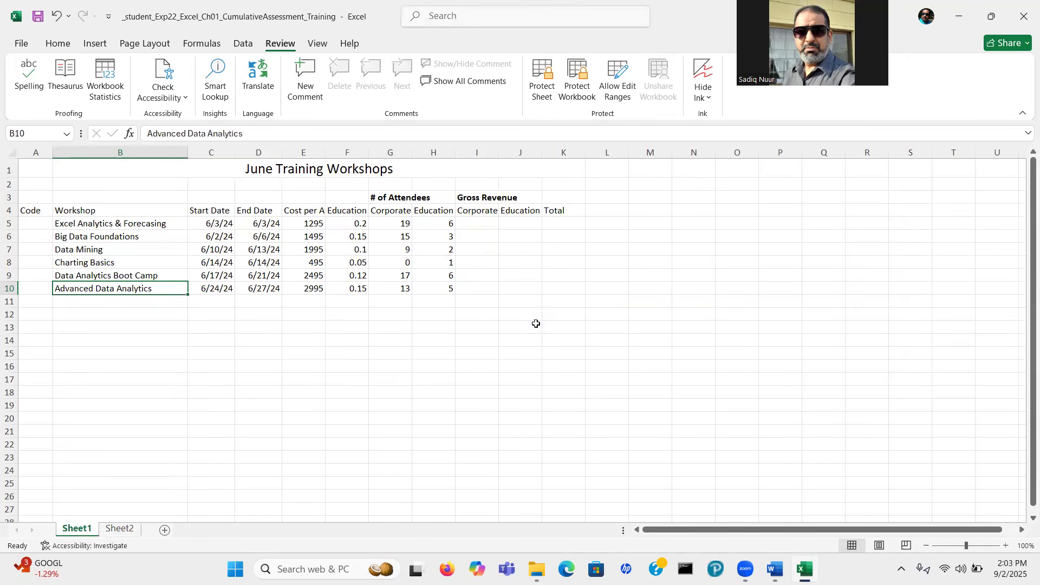
Step: Run the spelling check again from the beginning of the sheet and change Forecasing to Forecasting
{"action": "left_click", "coordinate": [28, 76]}
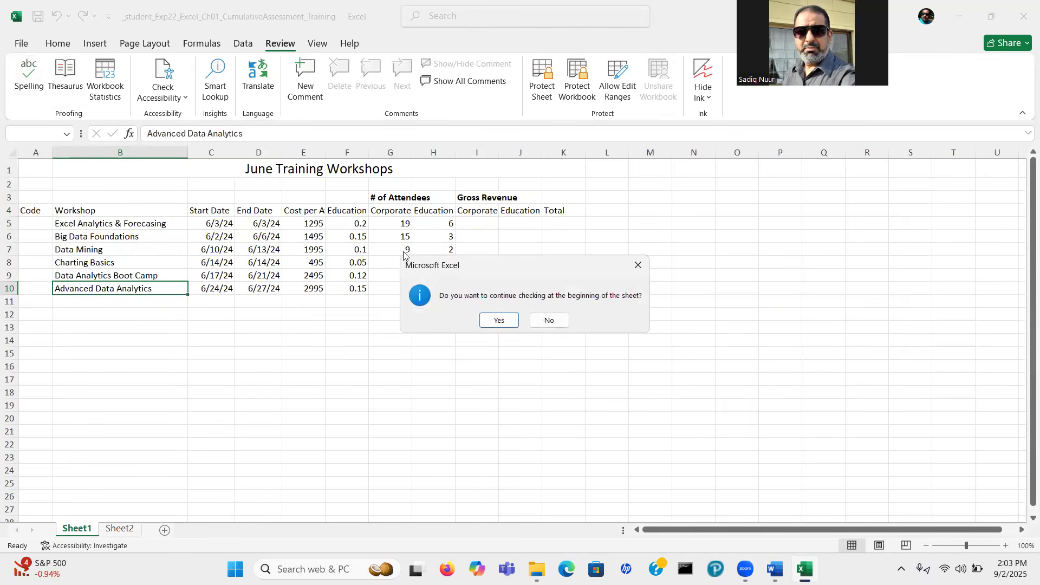
{"action": "left_click", "coordinate": [499, 320]}
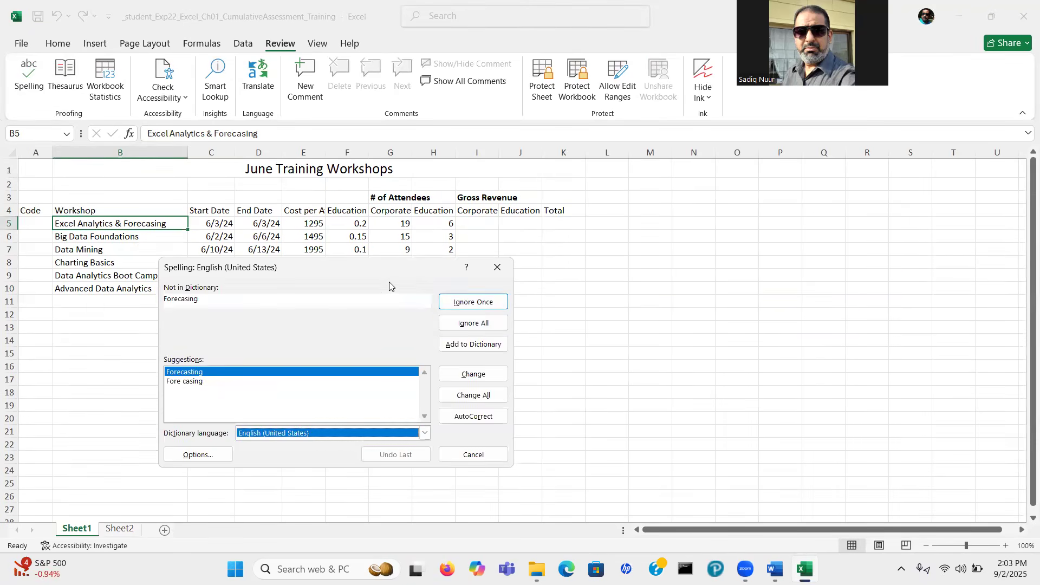
{"action": "left_click_drag", "start_coordinate": [408, 268], "coordinate": [798, 248]}
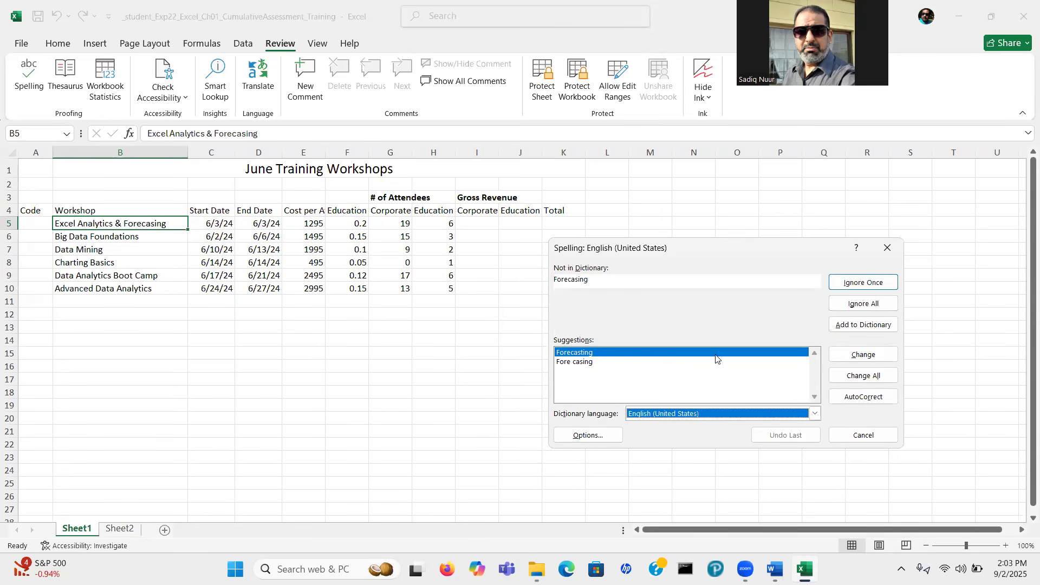
{"action": "left_click", "coordinate": [872, 356]}
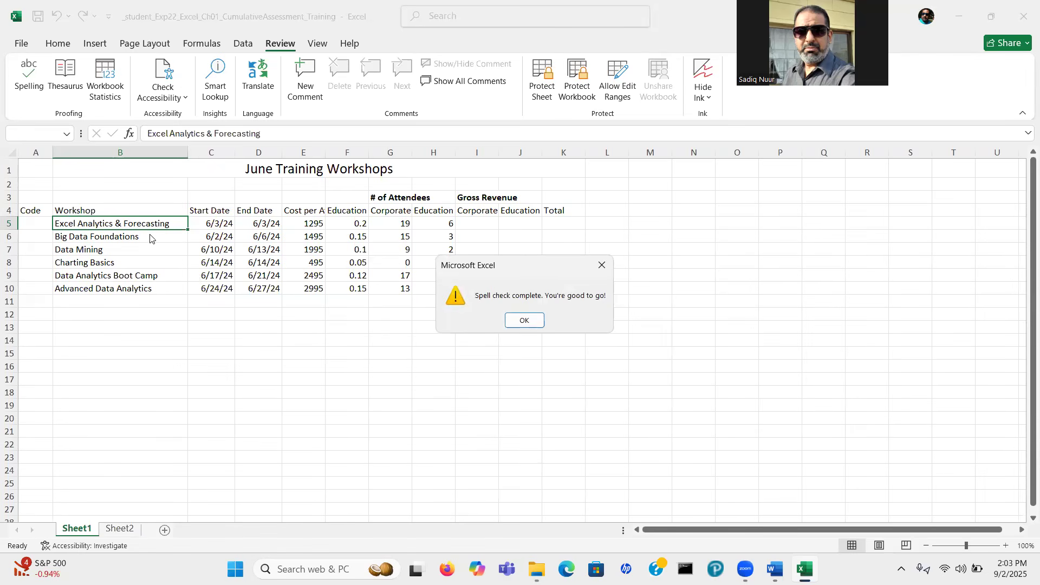
{"action": "left_click", "coordinate": [524, 320]}
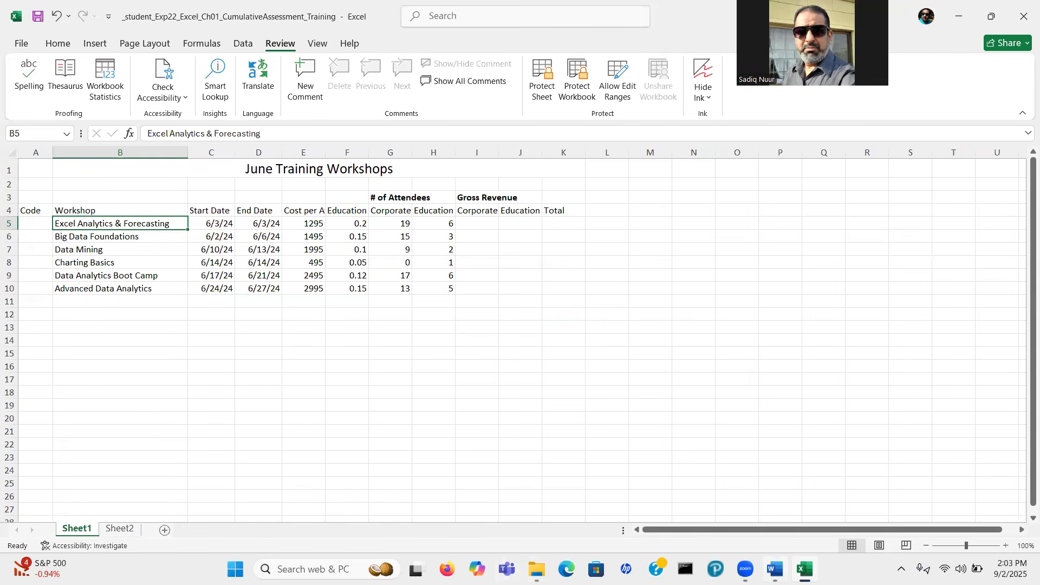
Step: Consult step 4 of the Word instructions and delete the Charting Basics row from the Excel worksheet
{"action": "mouse_move", "coordinate": [782, 561]}
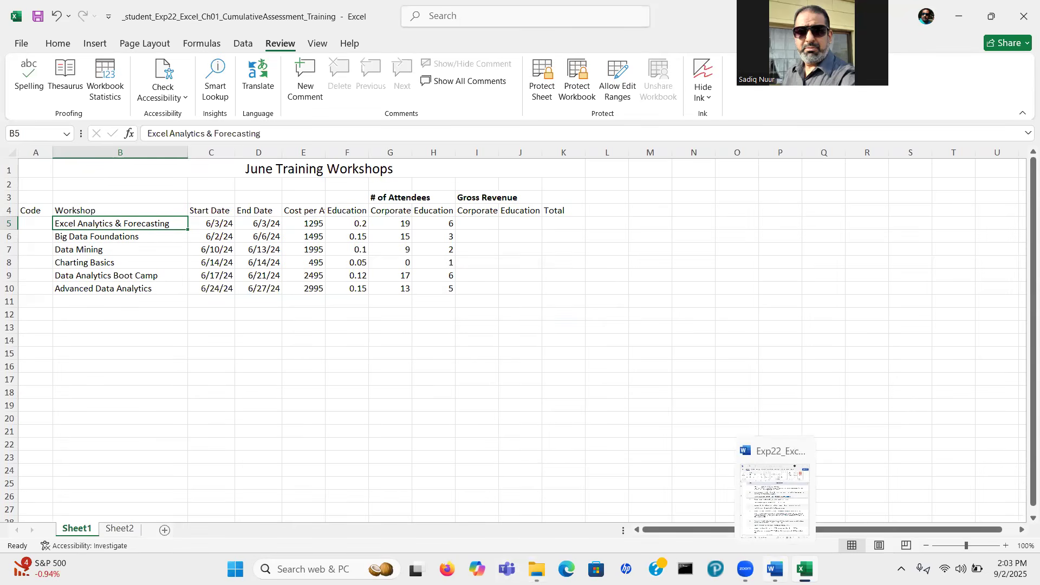
{"action": "left_click", "coordinate": [775, 569]}
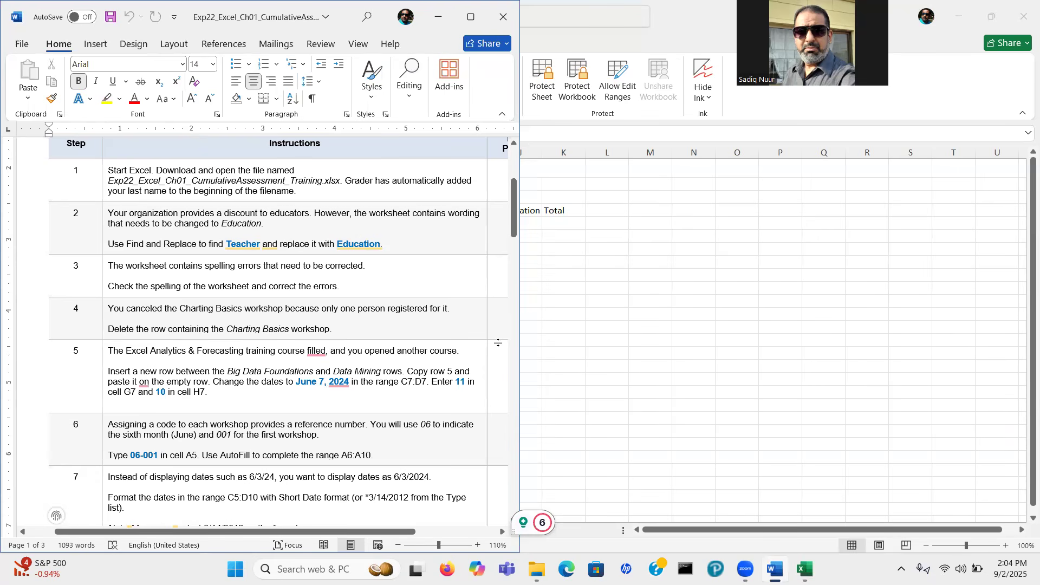
{"action": "left_click", "coordinate": [572, 352]}
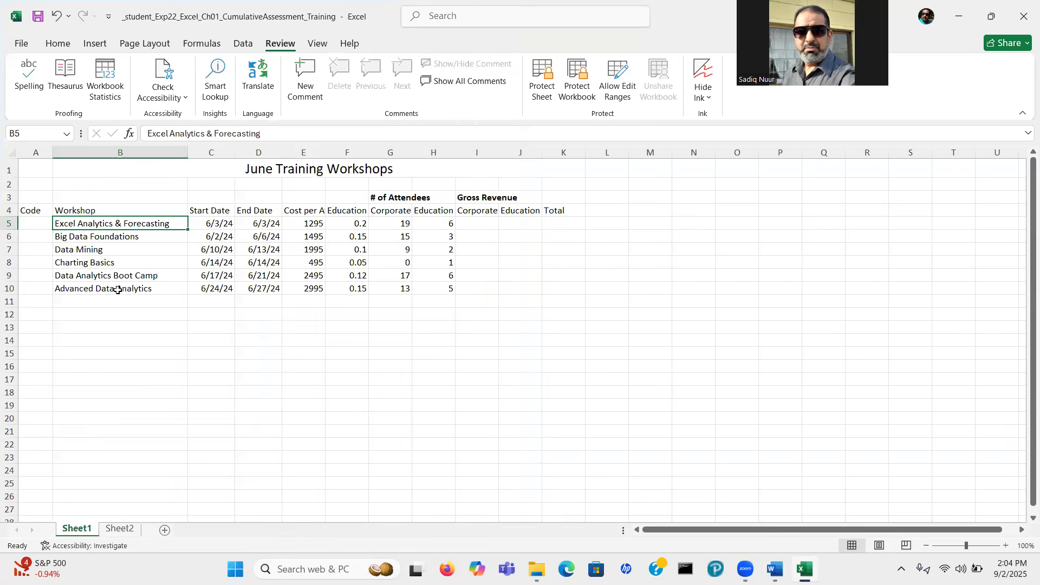
{"action": "left_click", "coordinate": [9, 262]}
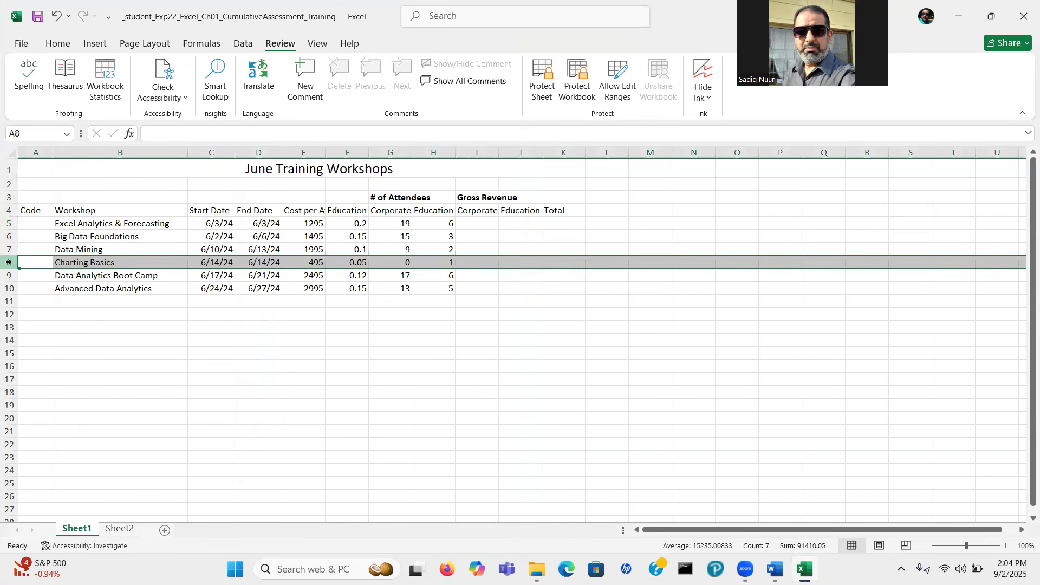
{"action": "left_click", "coordinate": [57, 44]}
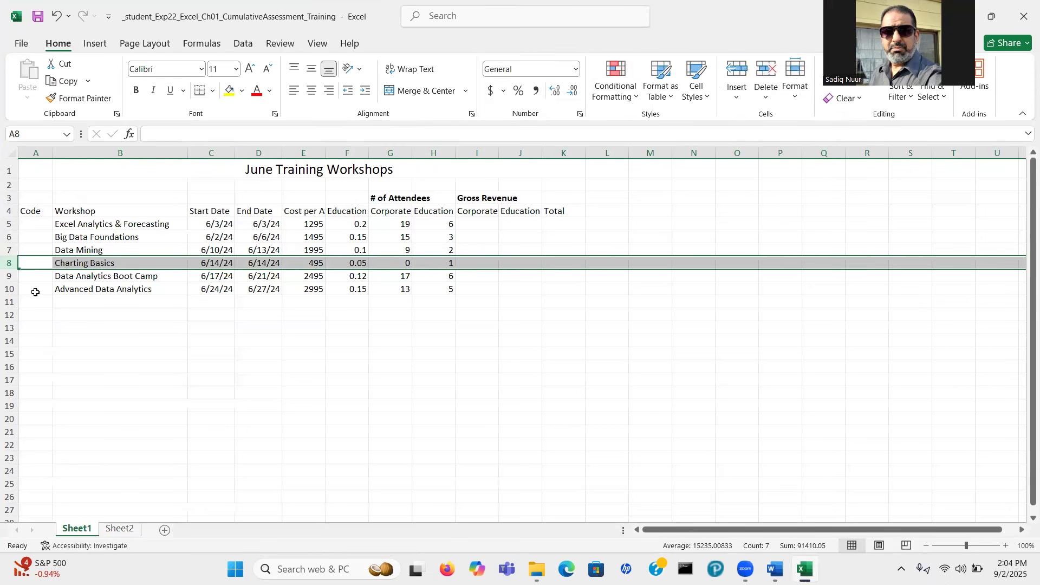
{"action": "right_click", "coordinate": [8, 263]}
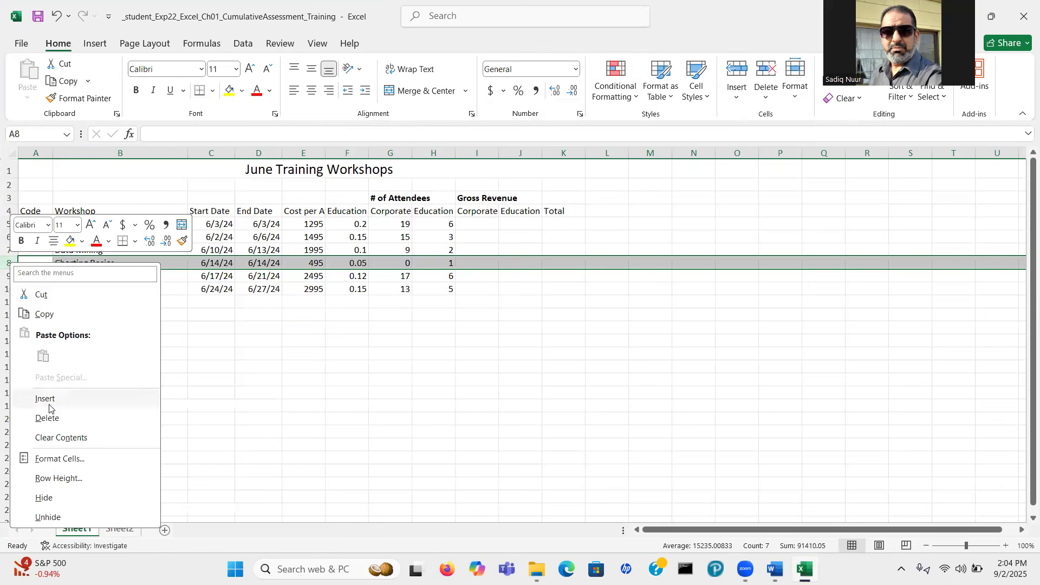
{"action": "left_click", "coordinate": [295, 411]}
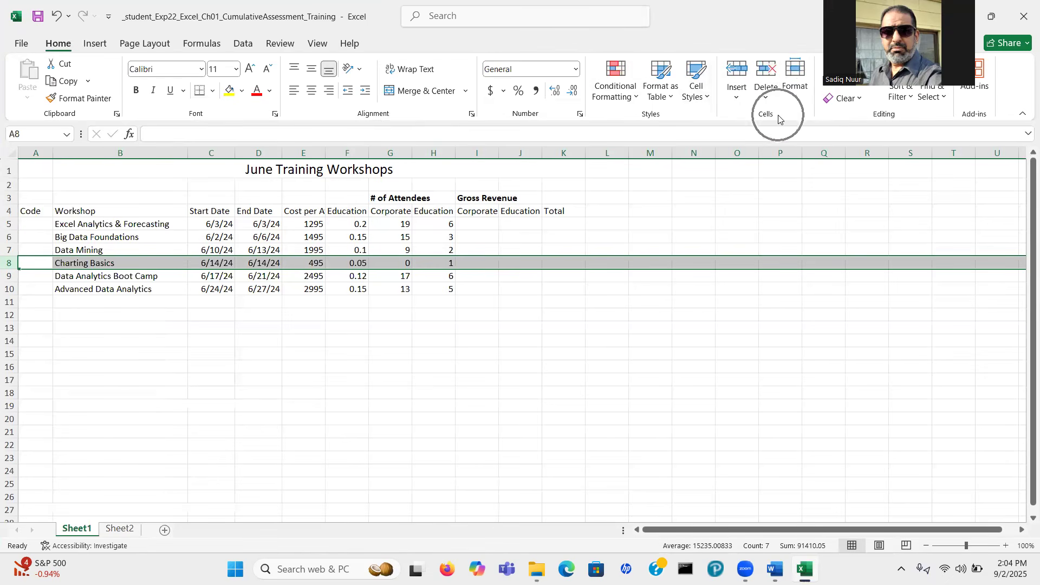
{"action": "left_click", "coordinate": [764, 72]}
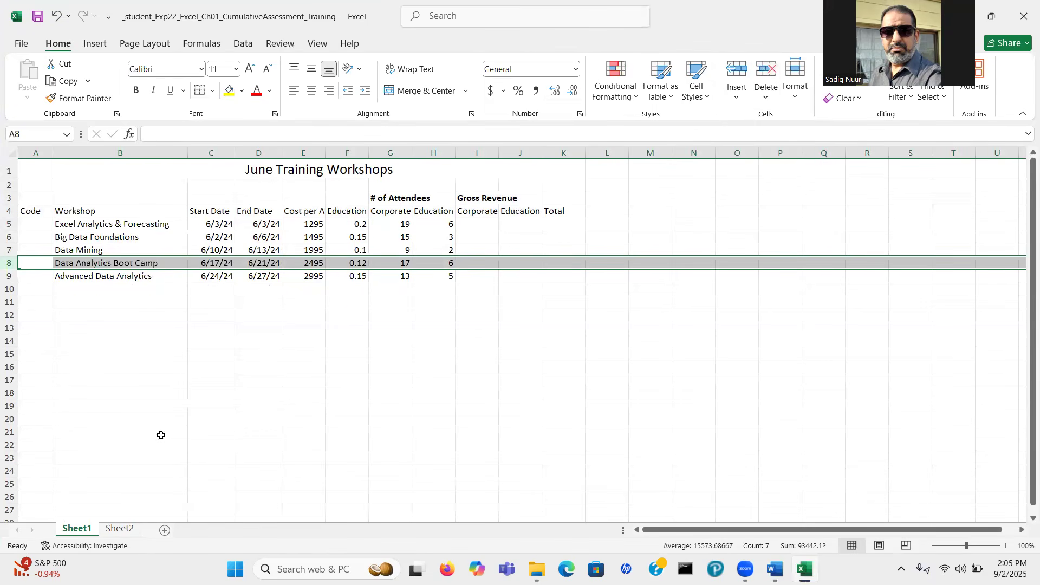
Step: Read step 5 onward in the Word instructions and insert an empty row between Big Data Foundations and Data Mining in Excel
{"action": "mouse_move", "coordinate": [536, 569]}
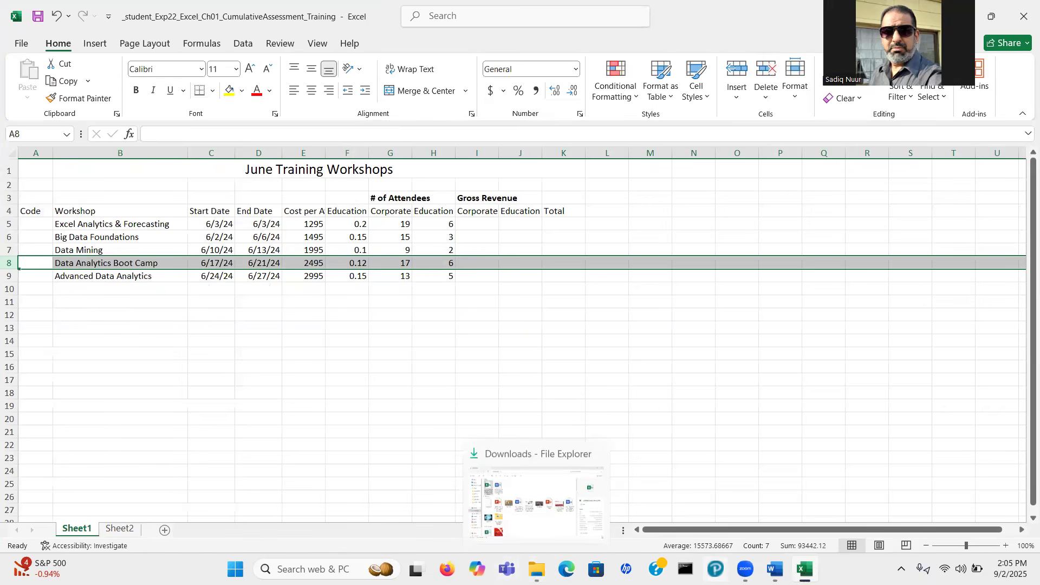
{"action": "left_click", "coordinate": [774, 568]}
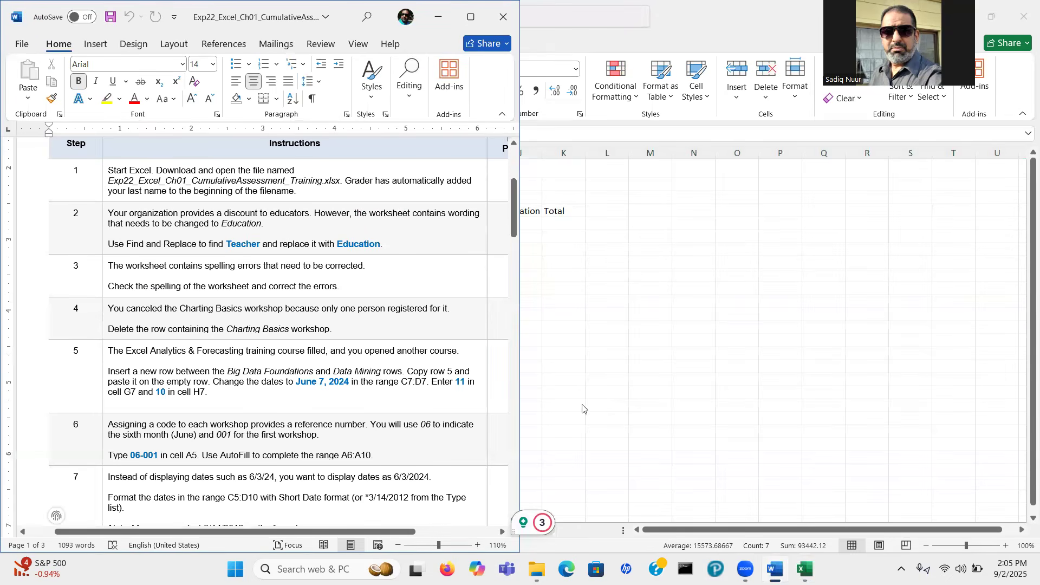
{"action": "left_click_drag", "start_coordinate": [515, 211], "coordinate": [514, 243]}
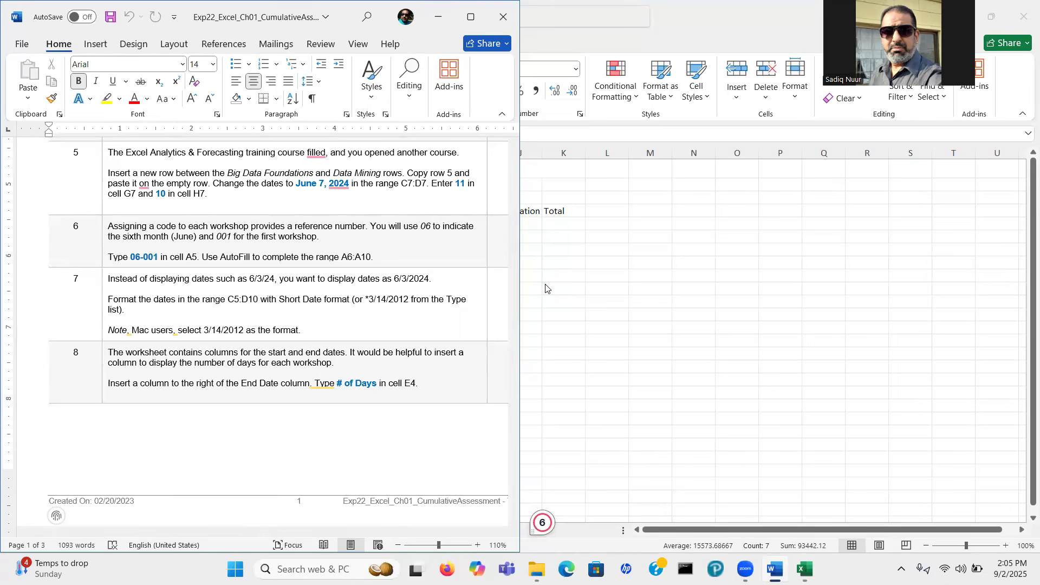
{"action": "key", "text": "alt+Tab"}
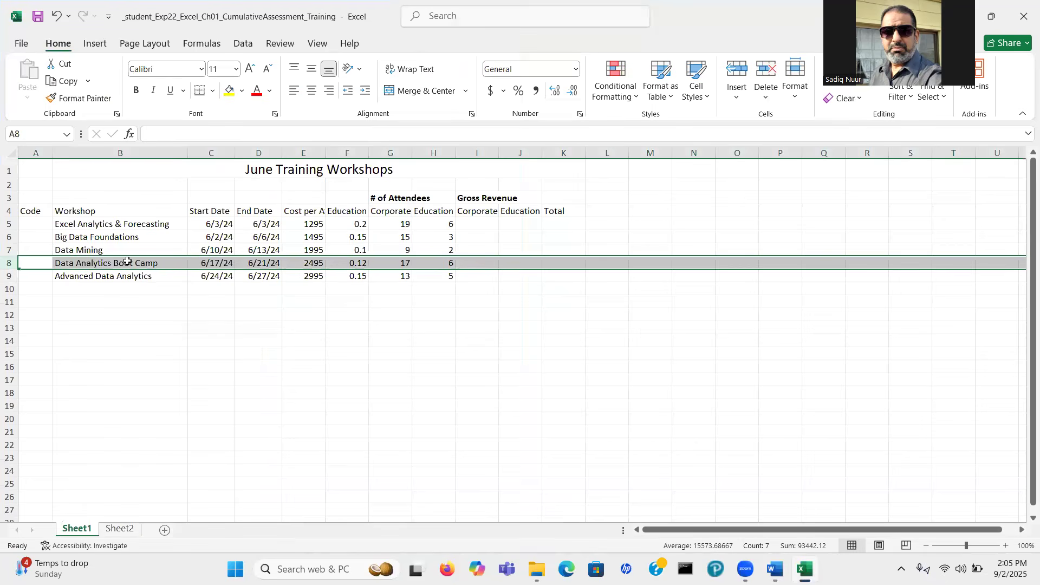
{"action": "left_click", "coordinate": [8, 250]}
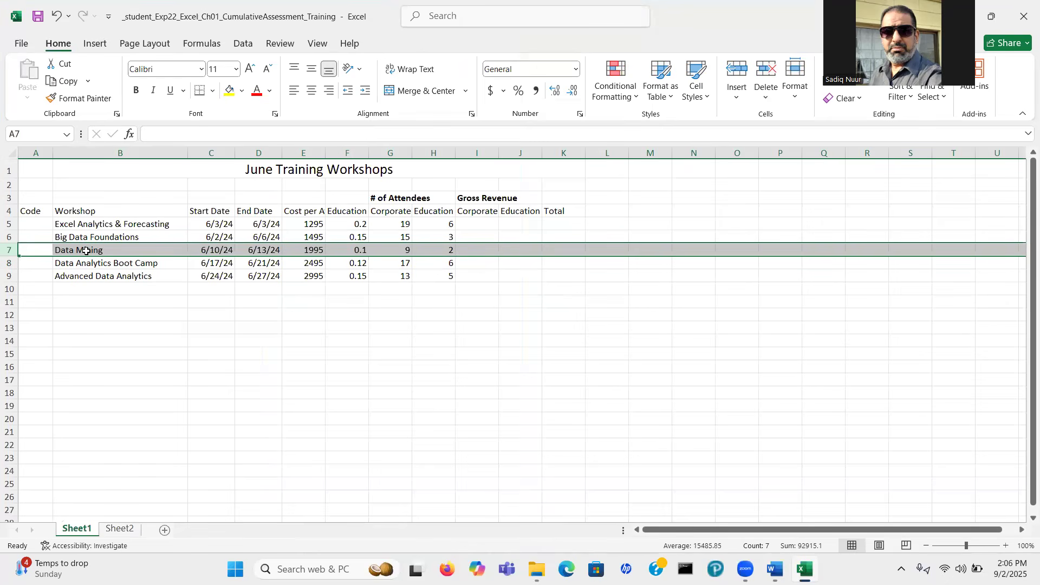
{"action": "right_click", "coordinate": [8, 249]}
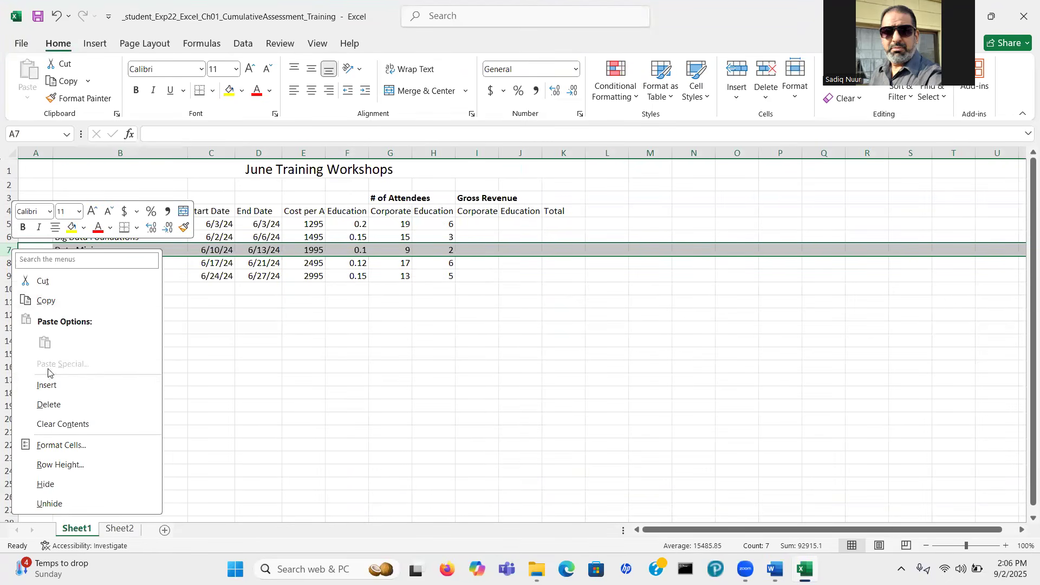
{"action": "left_click", "coordinate": [69, 386]}
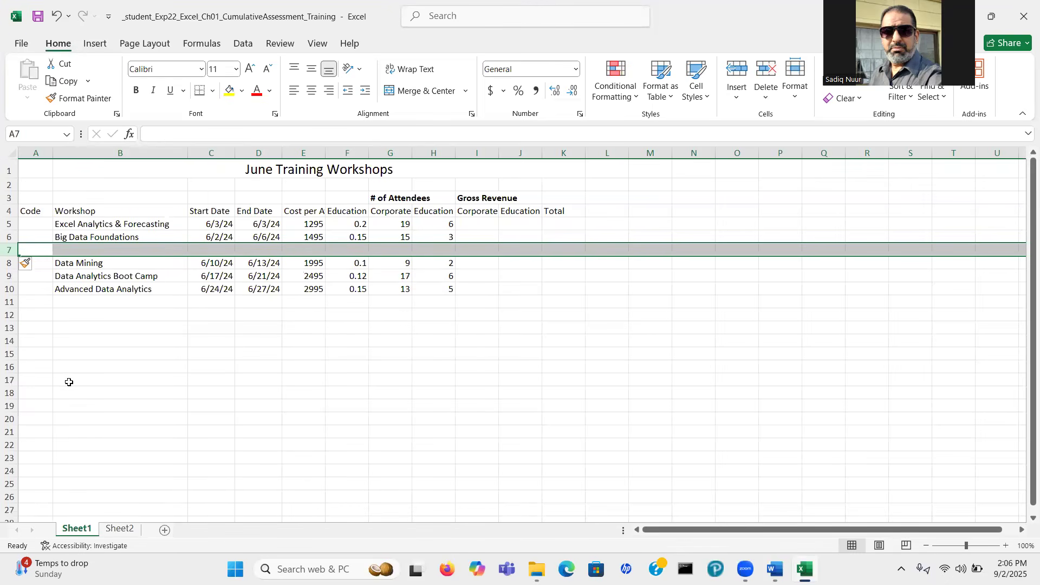
Step: Copy the workshop name Excel Analytics & Forecasting from cell B5 into the empty row at B7
{"action": "left_click", "coordinate": [132, 223]}
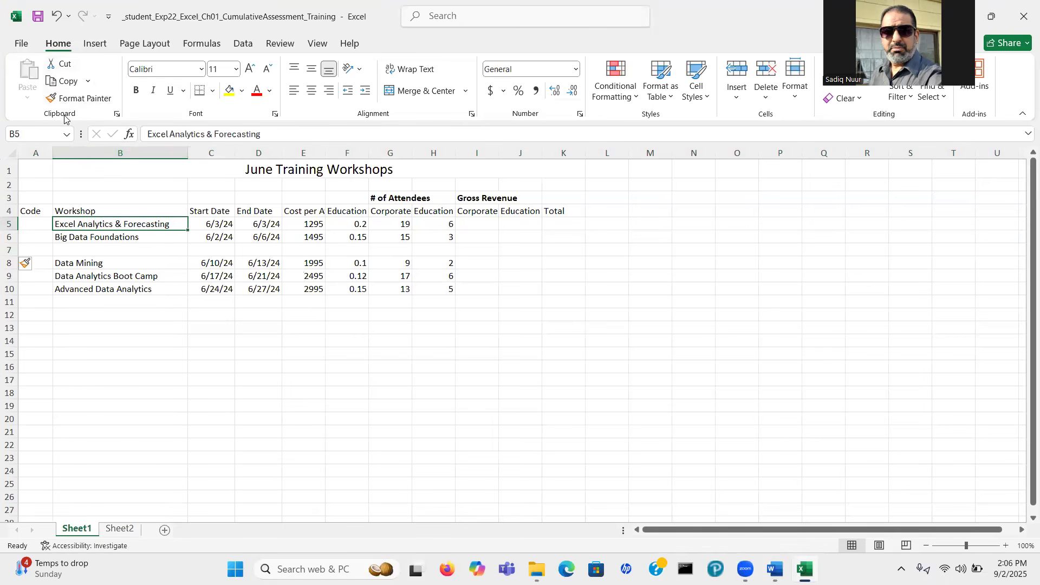
{"action": "key", "text": "ctrl"}
{"action": "key", "text": "ctrl"}
{"action": "key", "text": "ctrl"}
{"action": "left_click", "coordinate": [67, 82]}
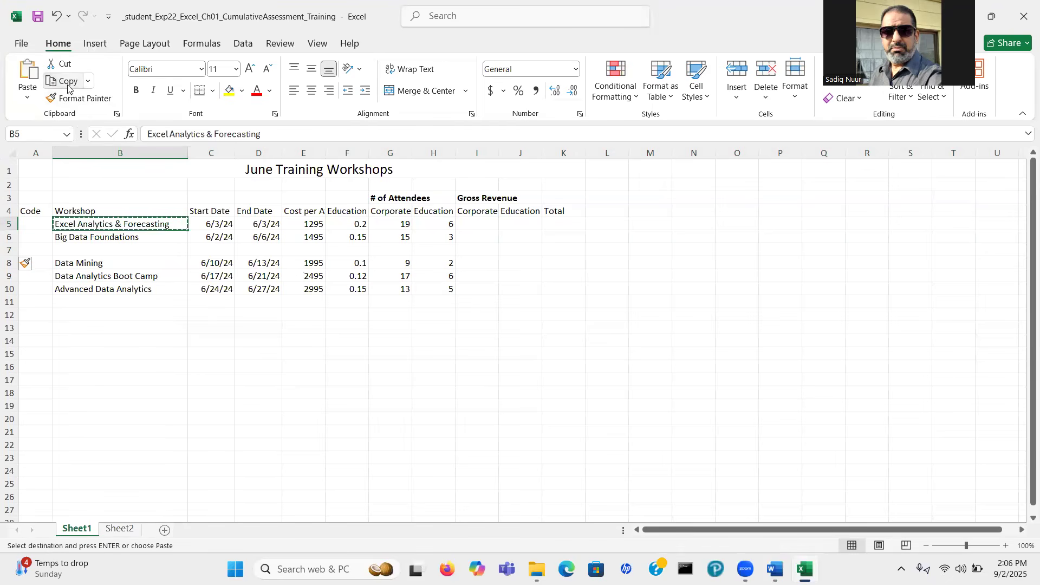
{"action": "left_click", "coordinate": [69, 249]}
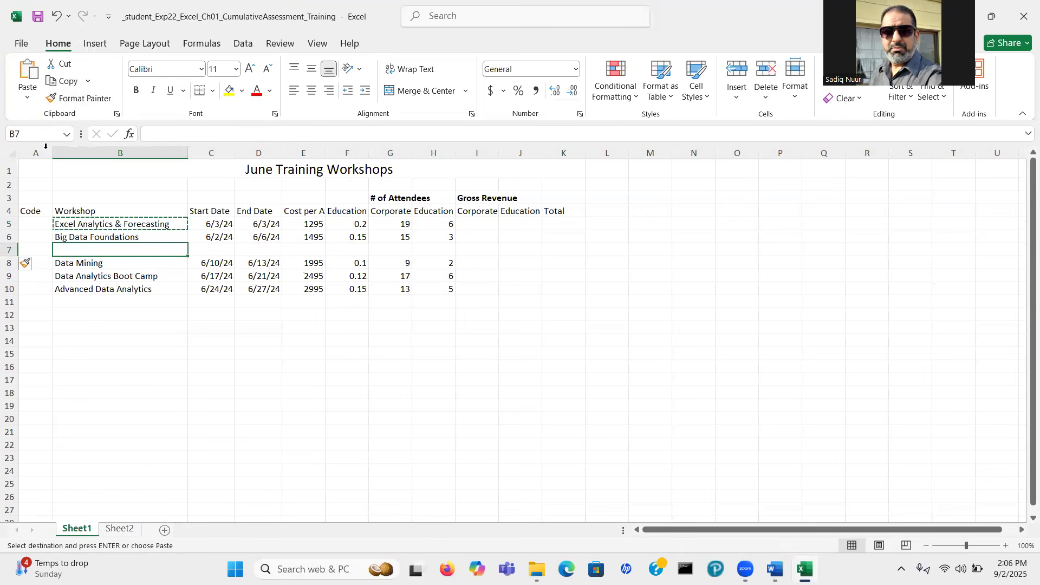
{"action": "left_click", "coordinate": [26, 69]}
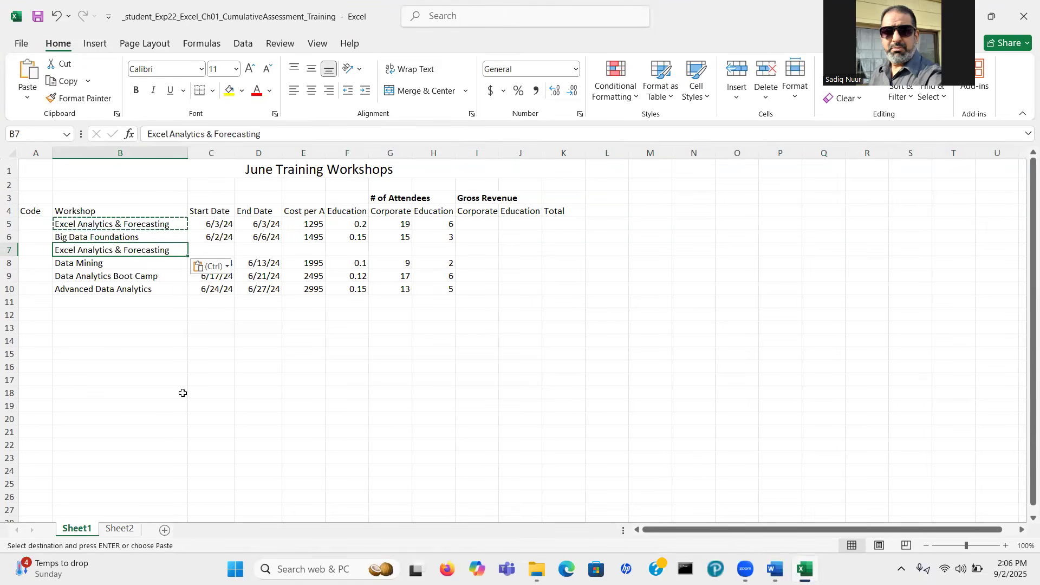
{"action": "key", "text": "Escape"}
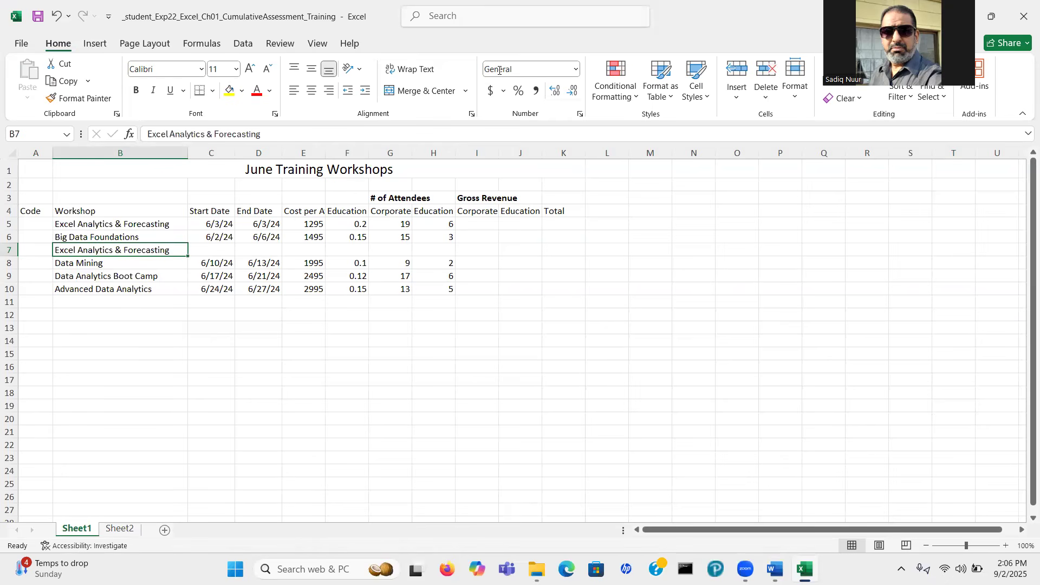
{"action": "mouse_move", "coordinate": [583, 266]}
{"action": "left_mouse_down"}
{"action": "mouse_move", "coordinate": [548, 293]}
{"action": "mouse_move", "coordinate": [561, 316]}
{"action": "mouse_move", "coordinate": [645, 336]}
{"action": "left_mouse_up"}
{"action": "left_click_drag", "start_coordinate": [575, 341], "coordinate": [598, 322]}
{"action": "mouse_move", "coordinate": [666, 252]}
{"action": "left_mouse_down"}
{"action": "mouse_move", "coordinate": [643, 274]}
{"action": "mouse_move", "coordinate": [689, 295]}
{"action": "mouse_move", "coordinate": [663, 306]}
{"action": "left_mouse_up"}
{"action": "mouse_move", "coordinate": [720, 228]}
{"action": "left_mouse_down"}
{"action": "mouse_move", "coordinate": [696, 248]}
{"action": "mouse_move", "coordinate": [740, 271]}
{"action": "mouse_move", "coordinate": [750, 264]}
{"action": "left_mouse_up"}
{"action": "mouse_move", "coordinate": [714, 360]}
{"action": "left_mouse_down"}
{"action": "mouse_move", "coordinate": [742, 422]}
{"action": "mouse_move", "coordinate": [740, 363]}
{"action": "left_mouse_up"}
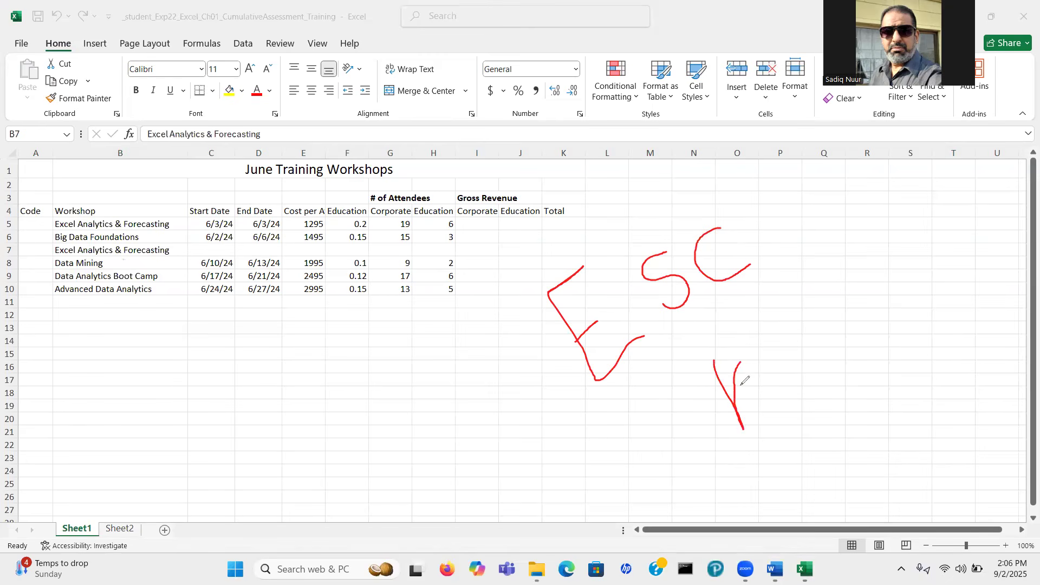
{"action": "mouse_move", "coordinate": [736, 400]}
{"action": "left_mouse_down"}
{"action": "mouse_move", "coordinate": [772, 394]}
{"action": "mouse_move", "coordinate": [783, 403]}
{"action": "left_mouse_up"}
{"action": "mouse_move", "coordinate": [790, 363]}
{"action": "left_mouse_down"}
{"action": "mouse_move", "coordinate": [801, 337]}
{"action": "mouse_move", "coordinate": [812, 378]}
{"action": "mouse_move", "coordinate": [821, 372]}
{"action": "left_mouse_up"}
{"action": "mouse_move", "coordinate": [812, 326]}
{"action": "left_mouse_down"}
{"action": "mouse_move", "coordinate": [867, 352]}
{"action": "mouse_move", "coordinate": [829, 430]}
{"action": "left_mouse_up"}
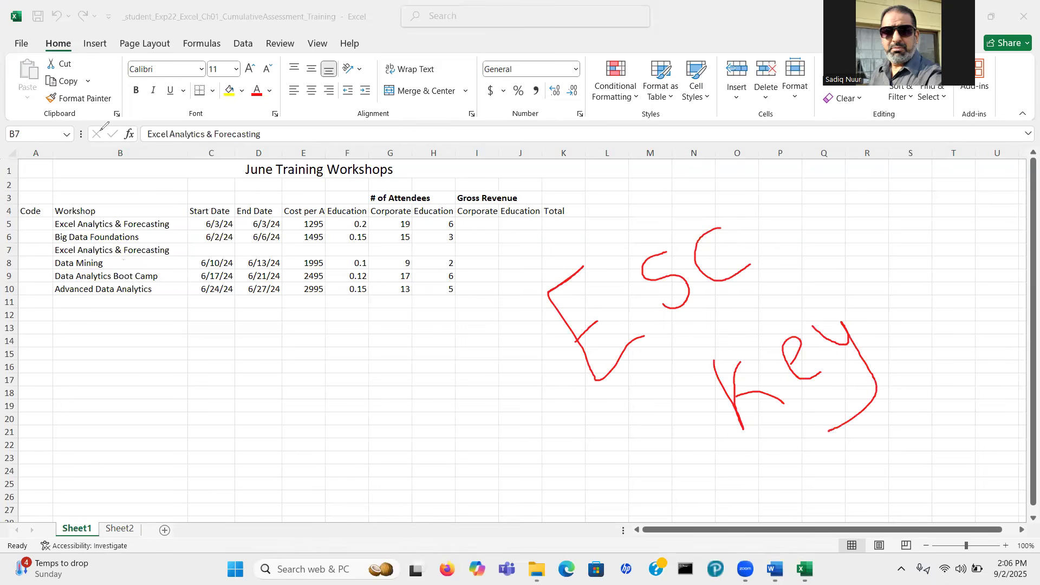
{"action": "left_click", "coordinate": [66, 145]}
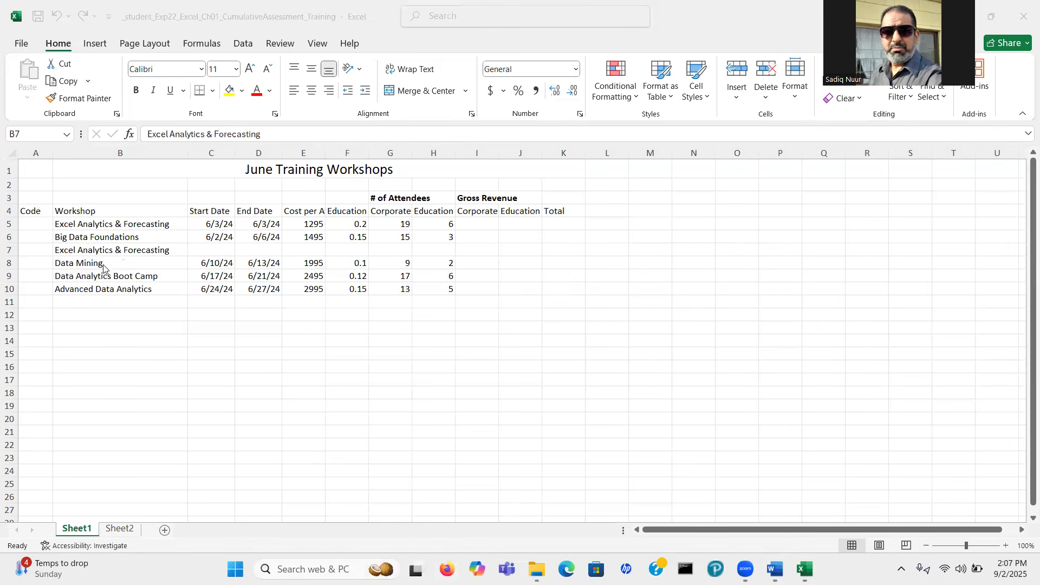
Step: Copy the full Excel Analytics & Forecasting record in B5:H5 and paste it into row 7 starting at B7
{"action": "left_click", "coordinate": [212, 221]}
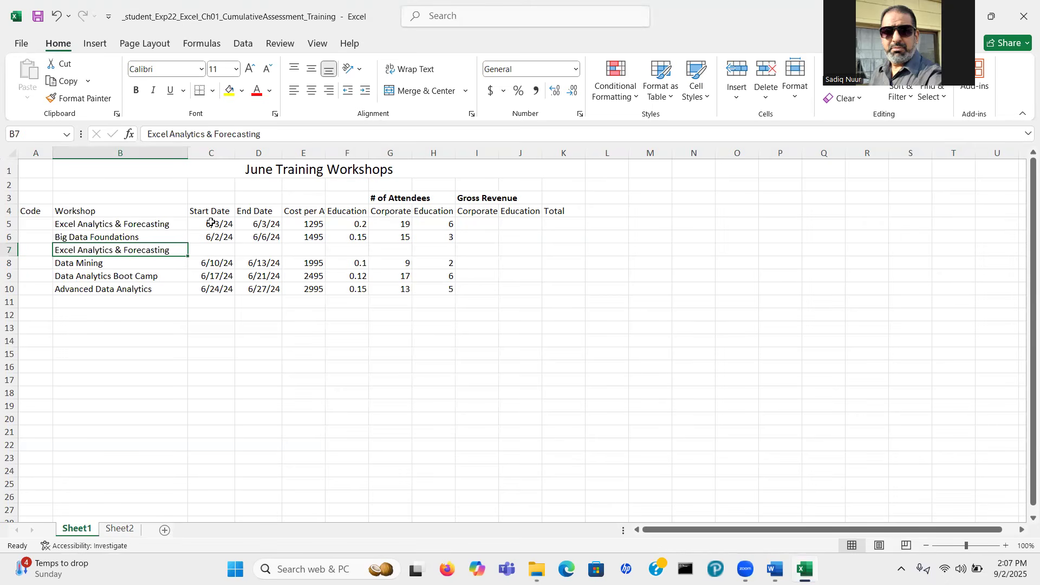
{"action": "left_click", "coordinate": [213, 237]}
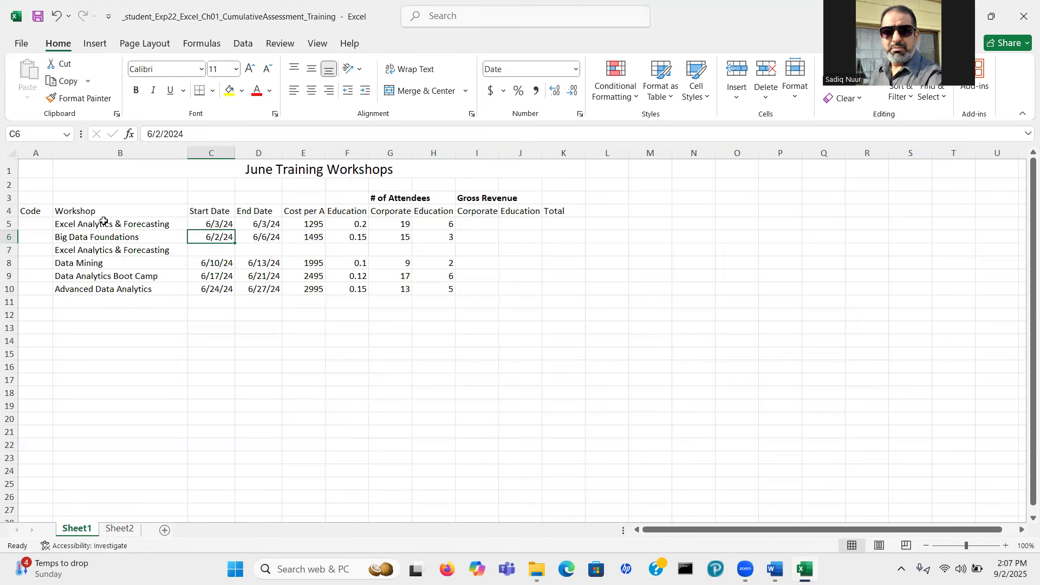
{"action": "left_click_drag", "start_coordinate": [69, 224], "coordinate": [436, 222]}
{"action": "key", "text": "ctrl+c"}
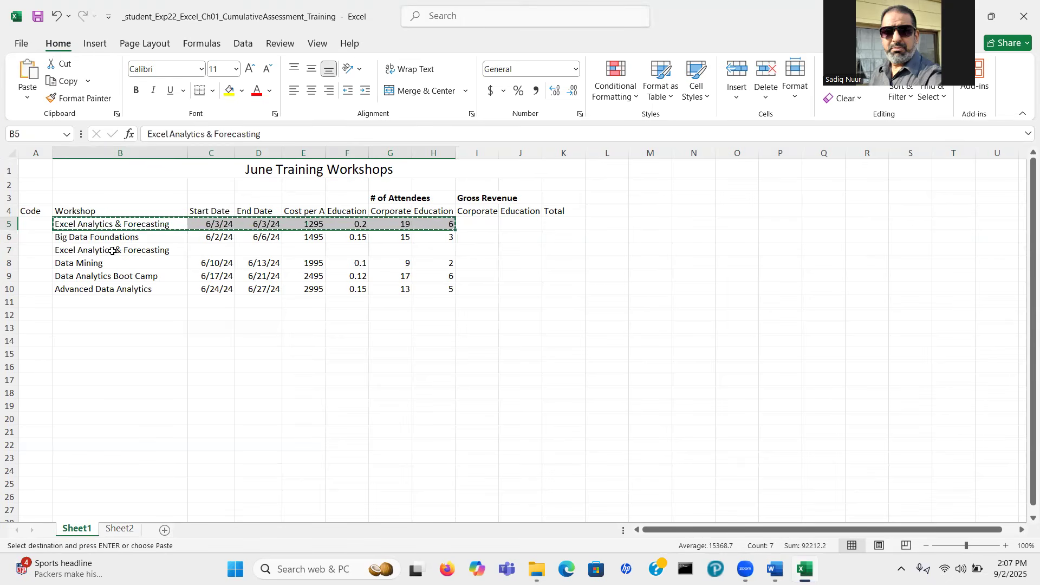
{"action": "left_click", "coordinate": [112, 251]}
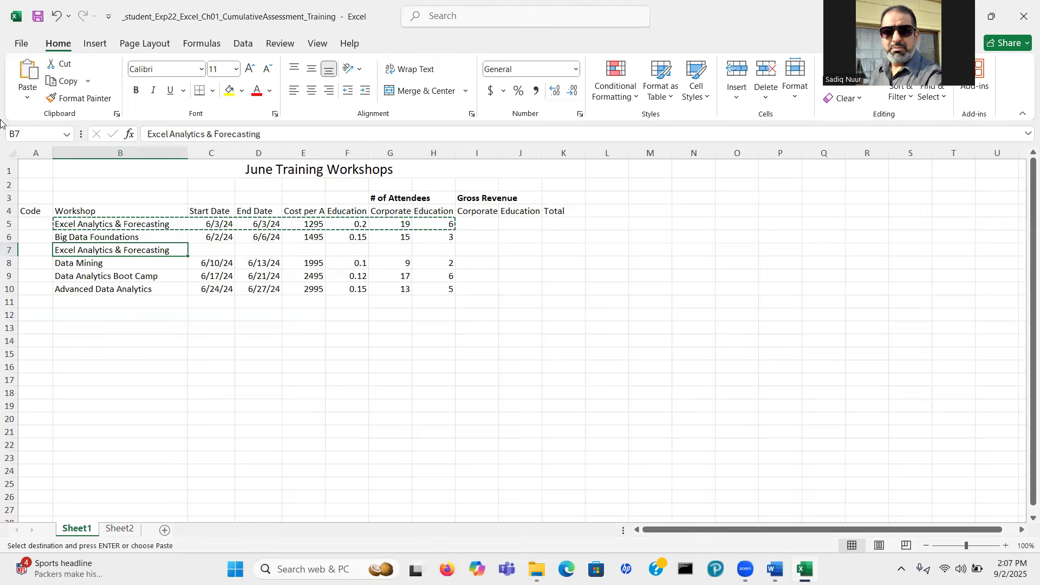
{"action": "left_click", "coordinate": [29, 71]}
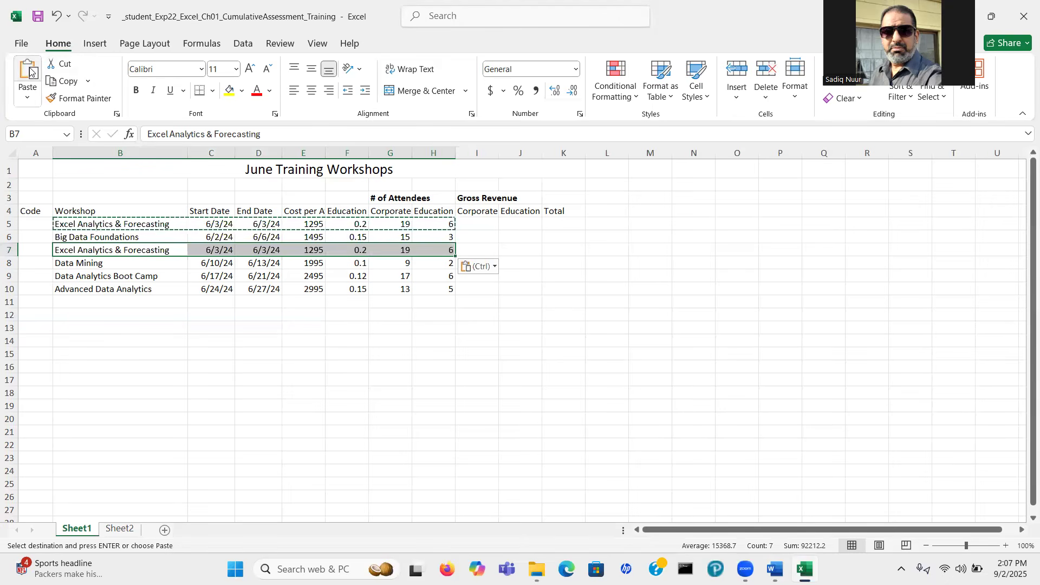
{"action": "key", "text": "Escape"}
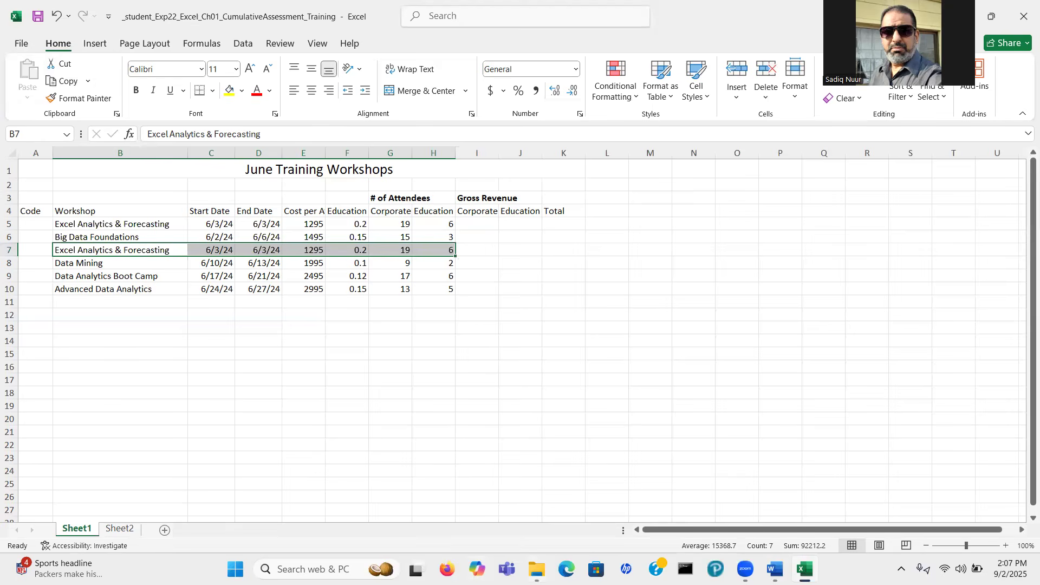
Step: Consult step 5 of the Word instructions and set the start date in cell C7 to 6/7/2024 in Excel
{"action": "left_click", "coordinate": [775, 569]}
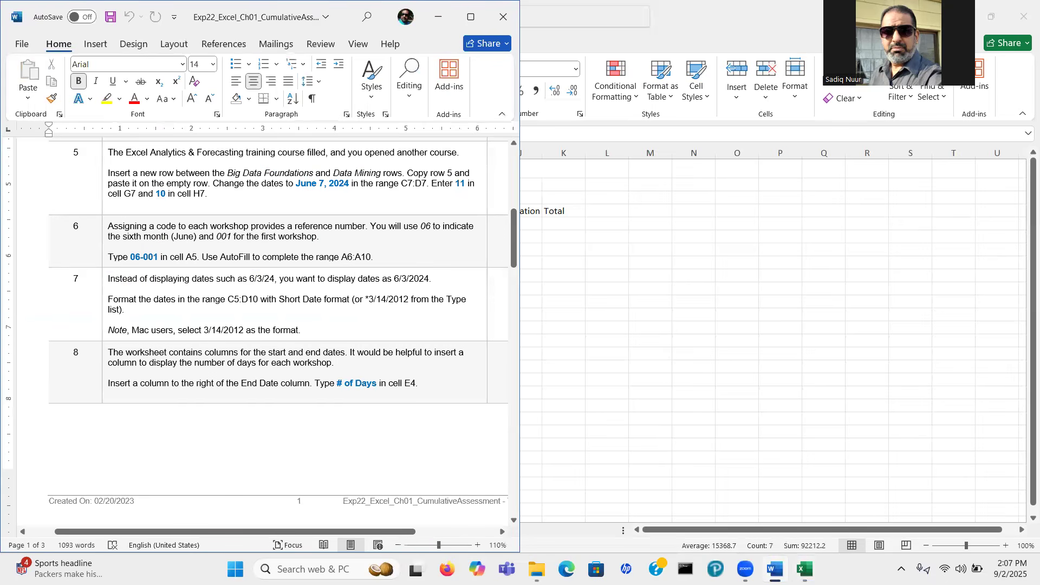
{"action": "left_click_drag", "start_coordinate": [513, 230], "coordinate": [512, 219]}
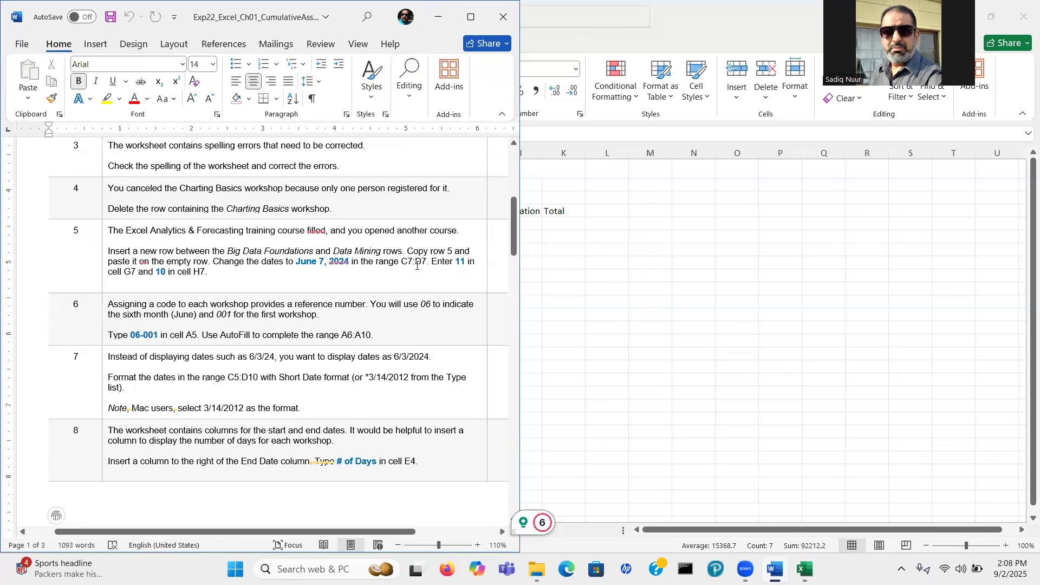
{"action": "key", "text": "alt+Tab"}
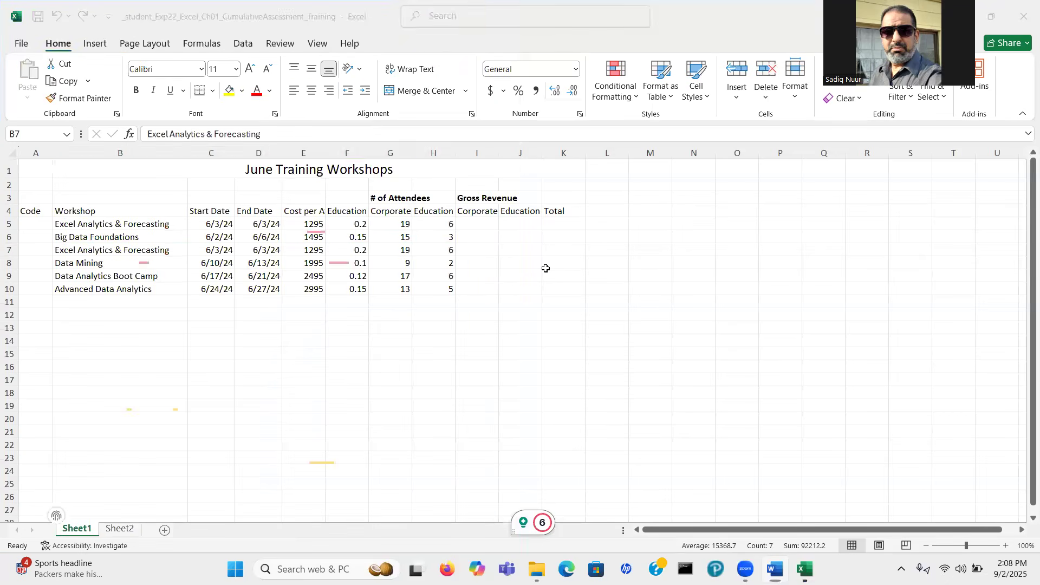
{"action": "double_click", "coordinate": [208, 249]}
{"action": "left_click_drag", "start_coordinate": [206, 249], "coordinate": [210, 249]}
{"action": "type", "text": "7"}
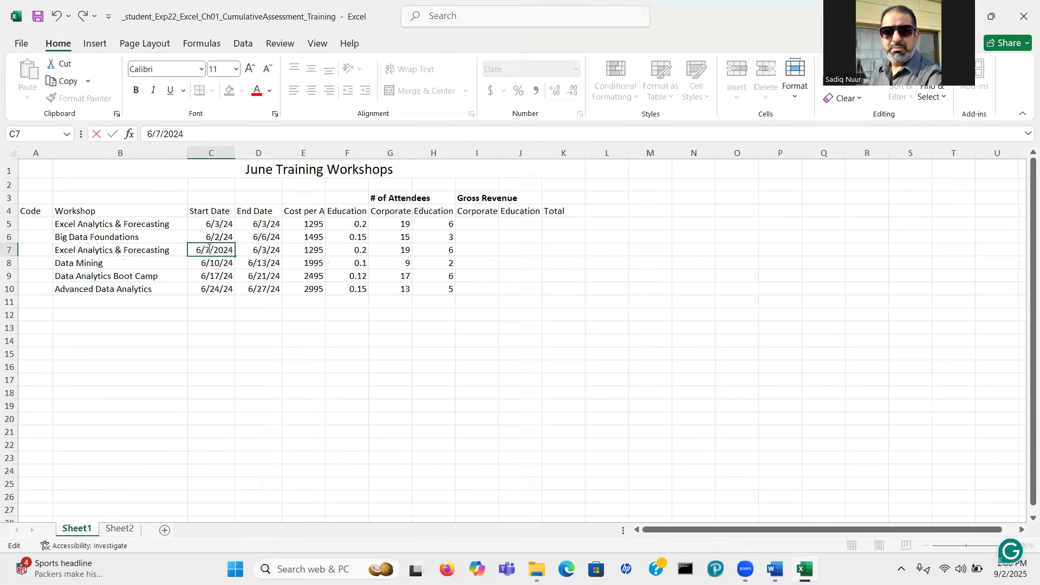
{"action": "key", "text": "Return"}
Step: Set the end date of the copied workshop in cell D7 to 6/7/2024
{"action": "left_click", "coordinate": [268, 249]}
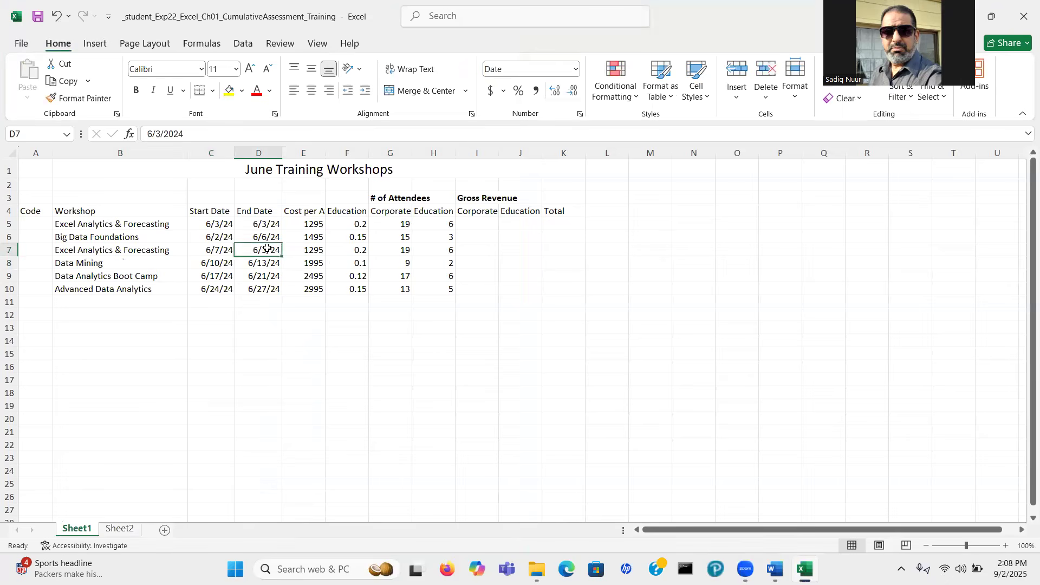
{"action": "double_click", "coordinate": [268, 249]}
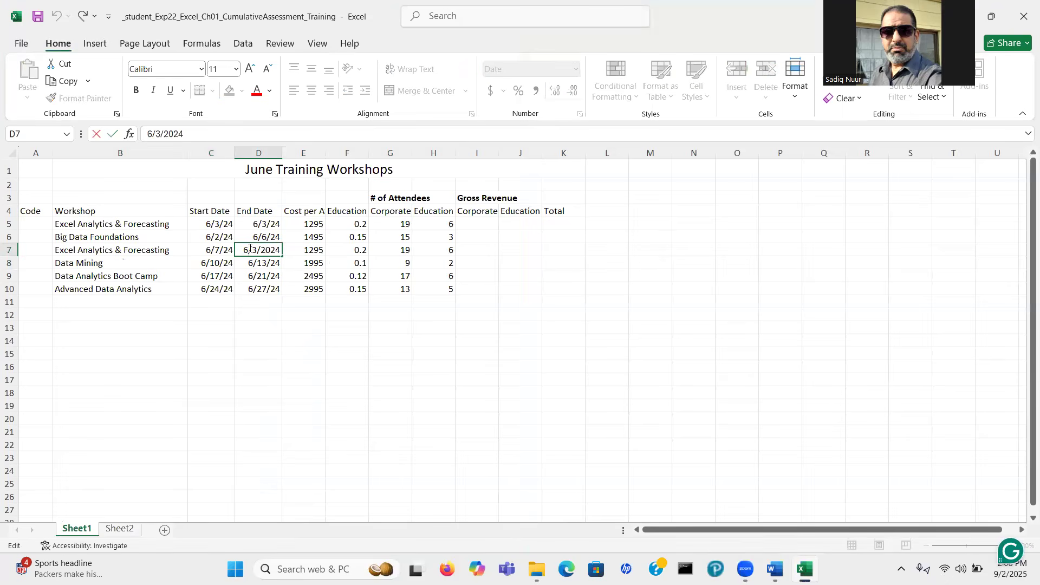
{"action": "left_click_drag", "start_coordinate": [251, 249], "coordinate": [254, 250]}
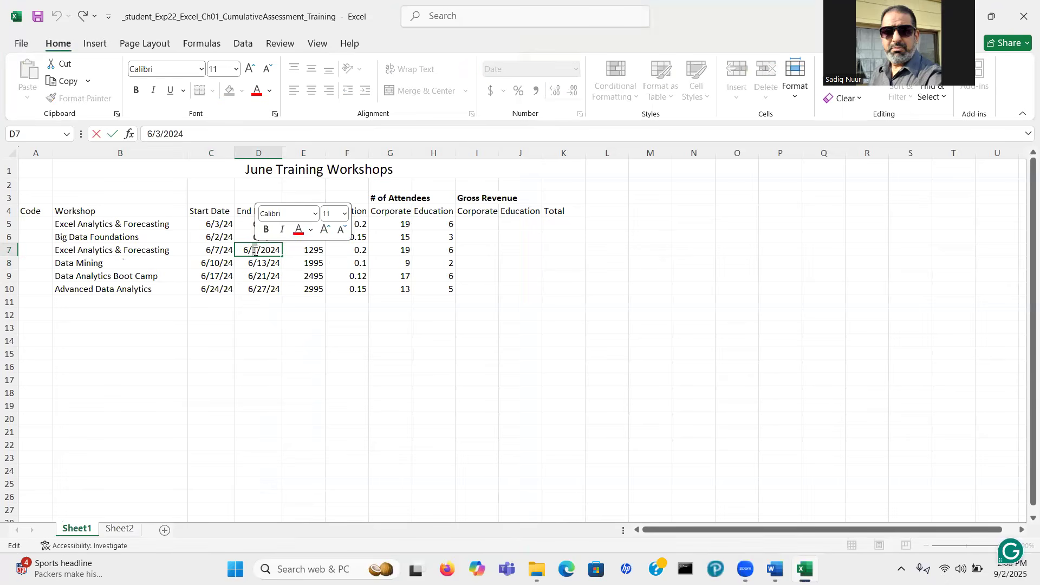
{"action": "type", "text": "7"}
{"action": "key", "text": "Return"}
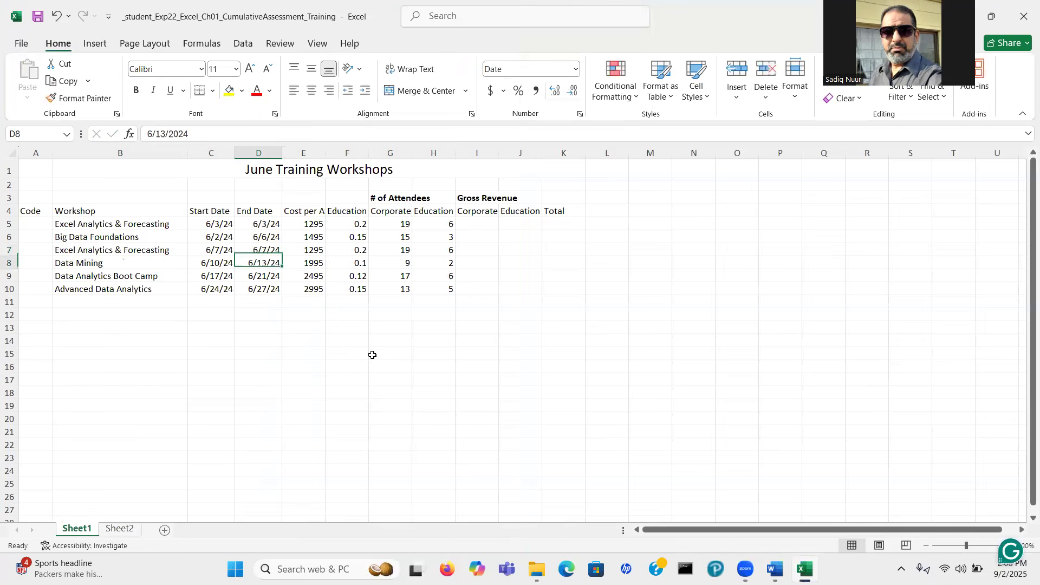
Step: Recheck step 5 in the Word instructions and enter 11 in G7 and 10 in H7 as the attendee numbers in Excel
{"action": "left_click_drag", "start_coordinate": [967, 545], "coordinate": [971, 546]}
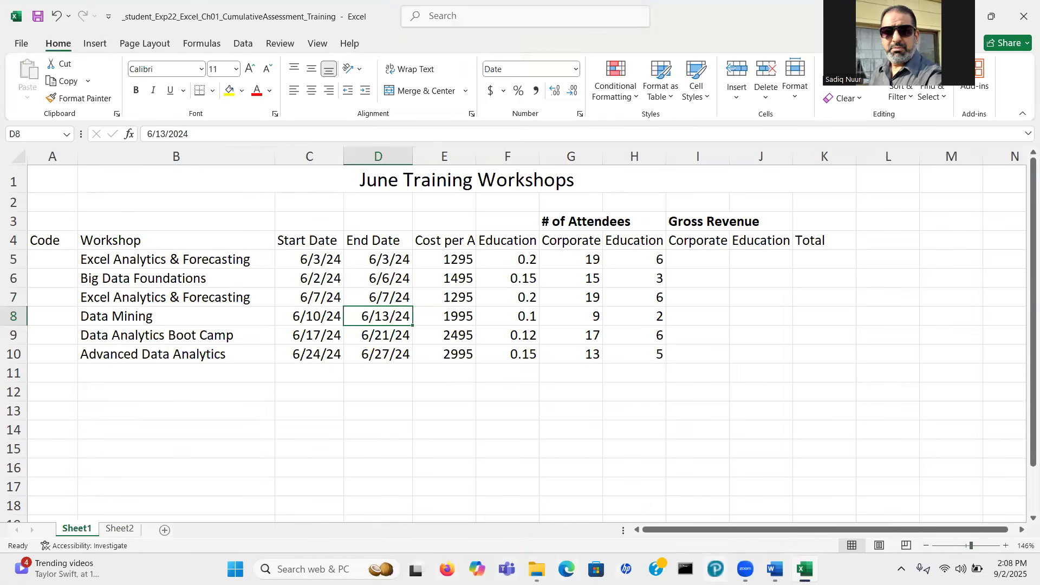
{"action": "left_click", "coordinate": [775, 568]}
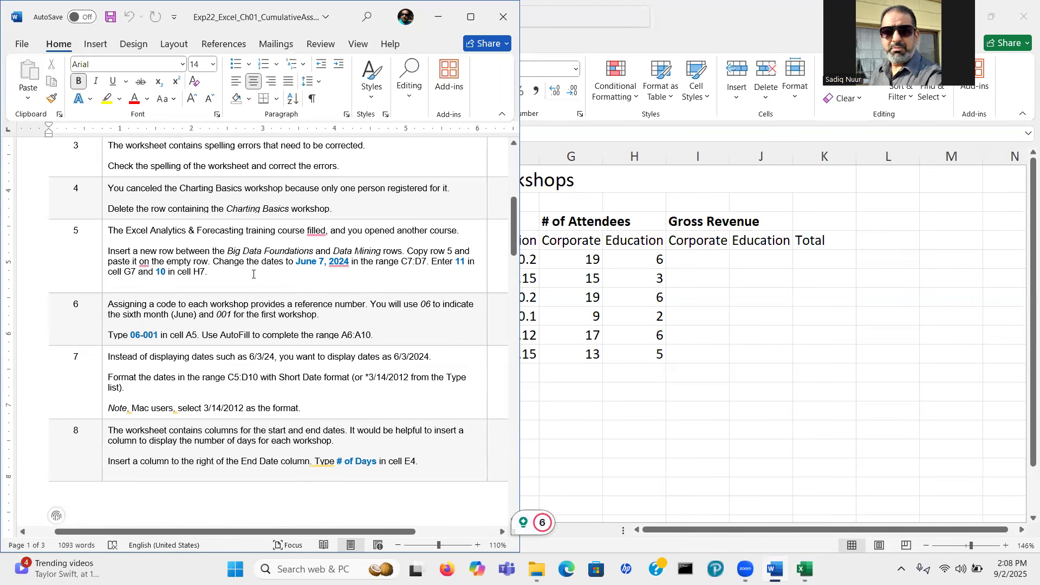
{"action": "left_click", "coordinate": [694, 328]}
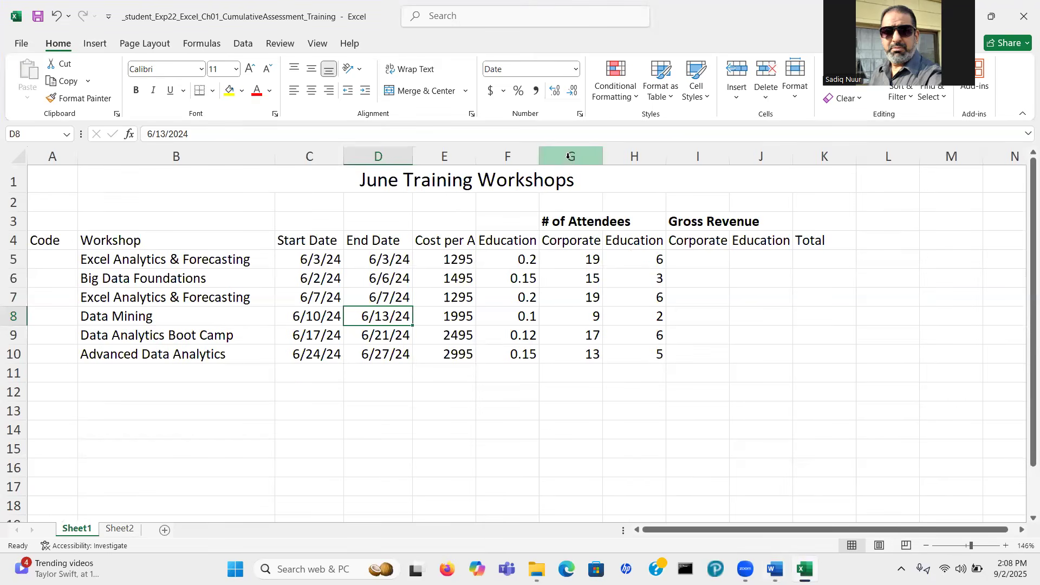
{"action": "left_click", "coordinate": [582, 296]}
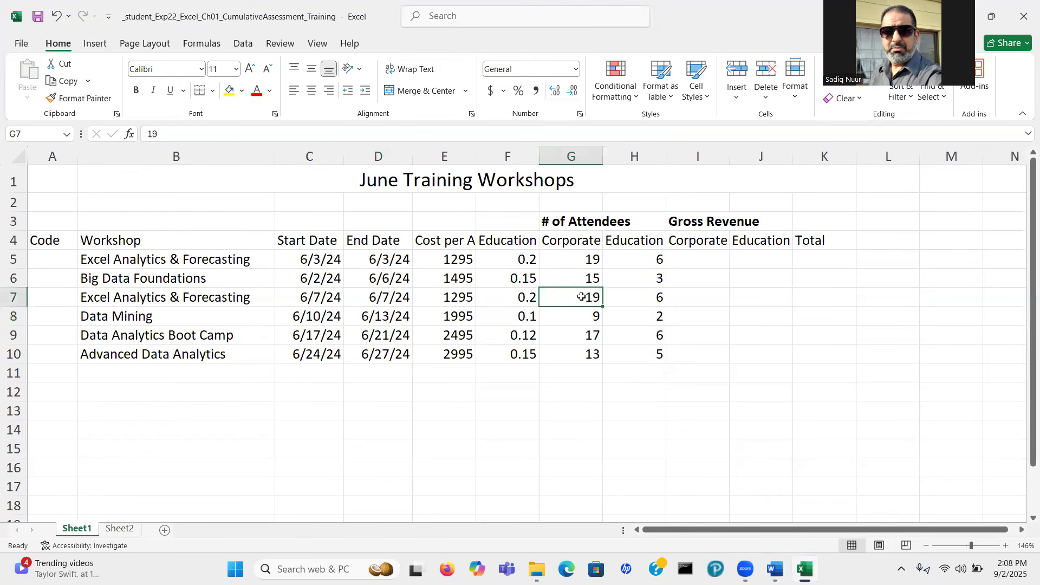
{"action": "type", "text": "11"}
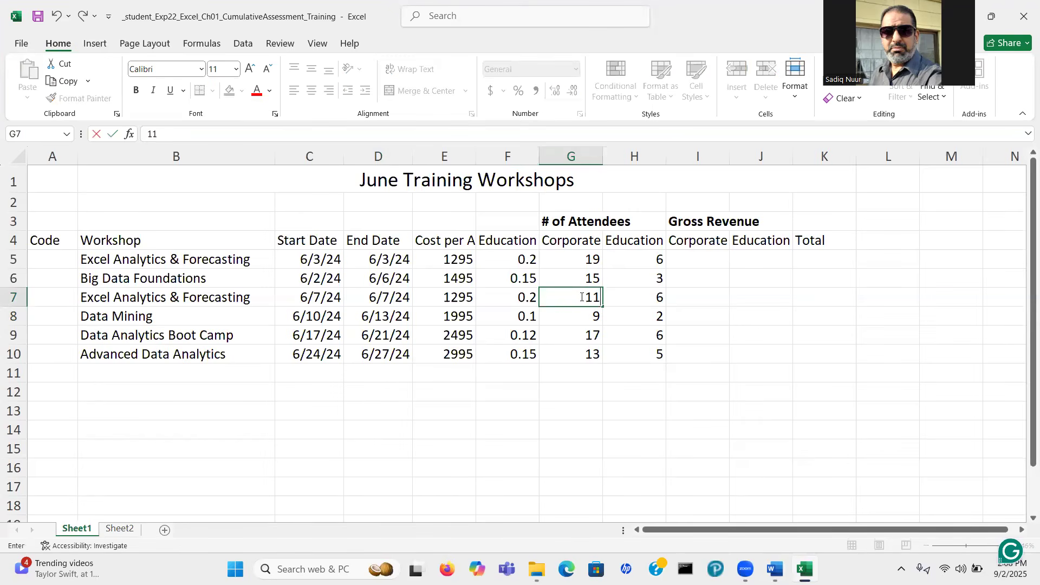
{"action": "left_click", "coordinate": [637, 299]}
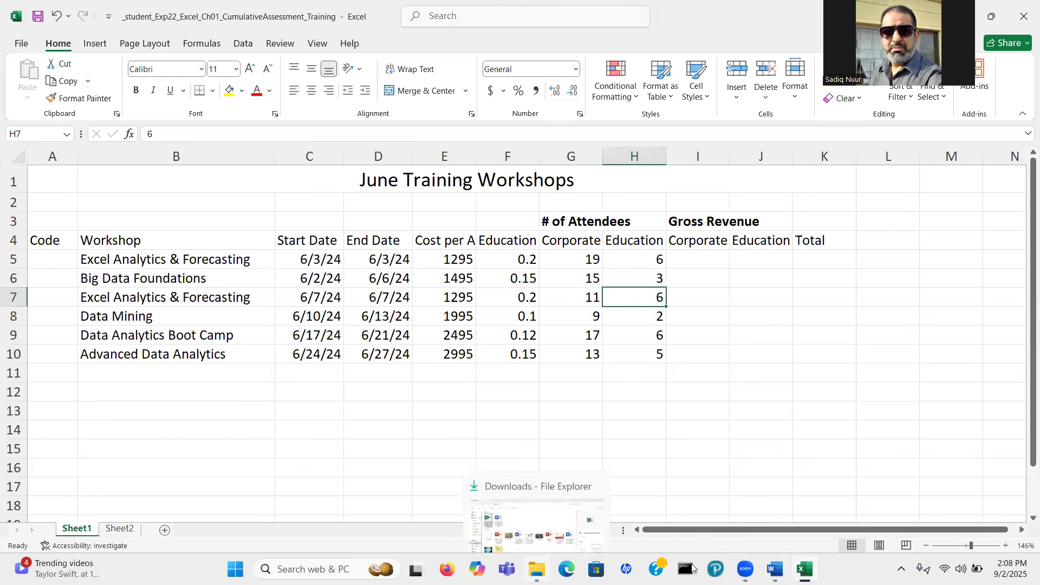
{"action": "left_click", "coordinate": [775, 569]}
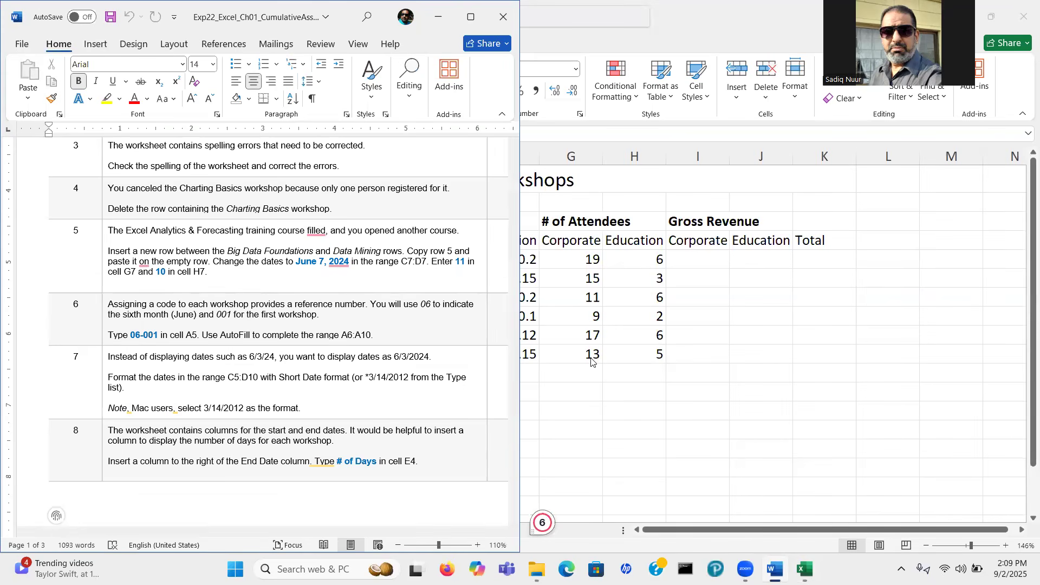
{"action": "left_click", "coordinate": [648, 297]}
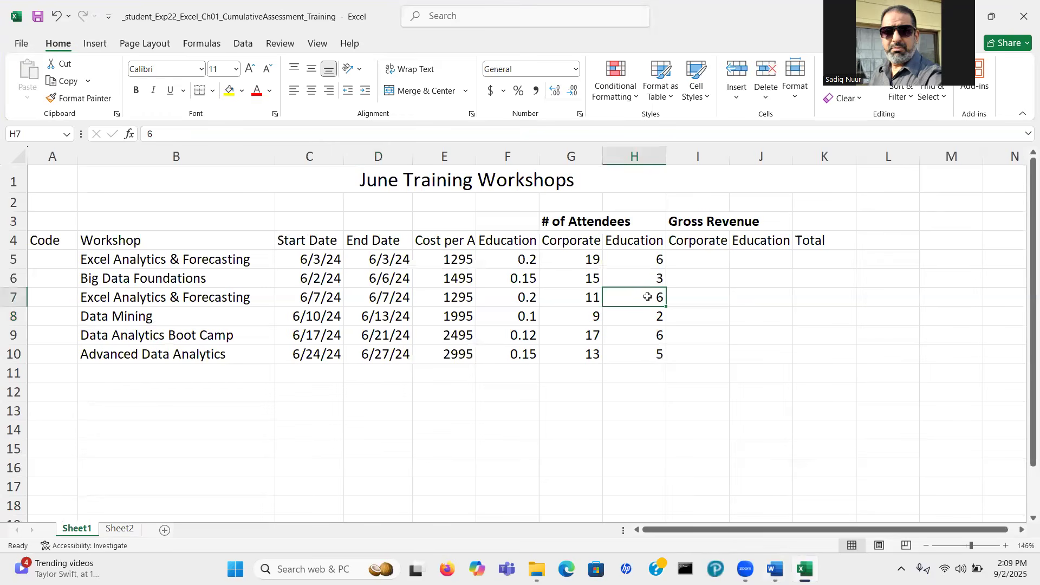
{"action": "type", "text": "10"}
{"action": "key", "text": "Return"}
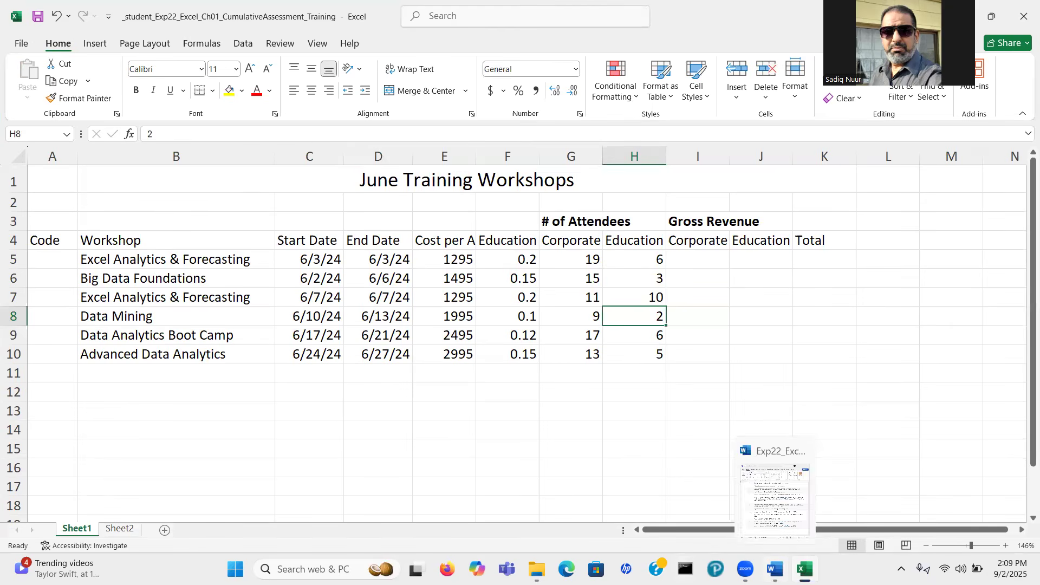
Step: Consult step 6 of the Word instructions and enter the code 06-001 in cell A5 in Excel
{"action": "left_click", "coordinate": [775, 569]}
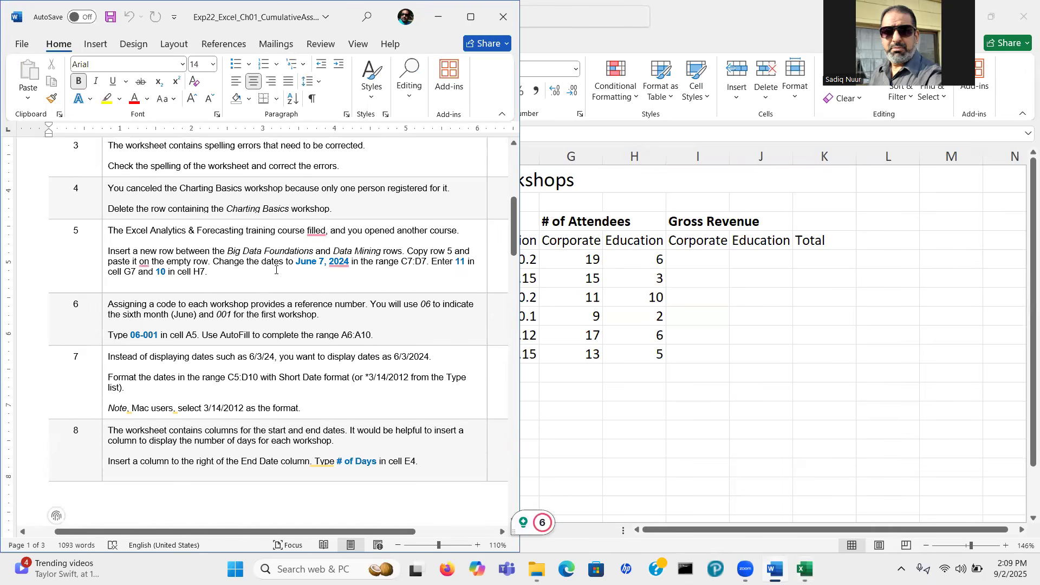
{"action": "left_click_drag", "start_coordinate": [516, 252], "coordinate": [515, 270]}
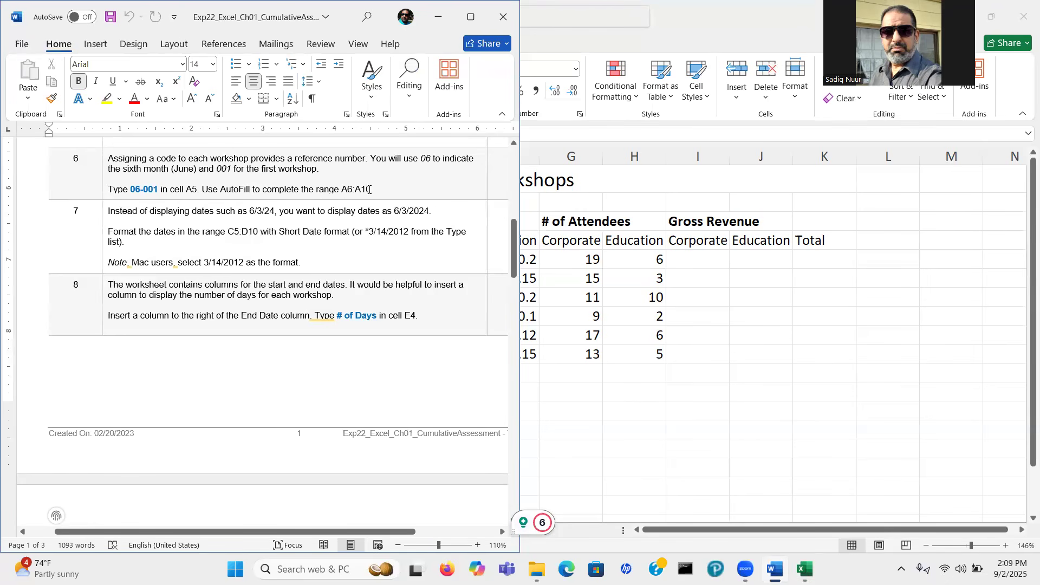
{"action": "left_click", "coordinate": [547, 391]}
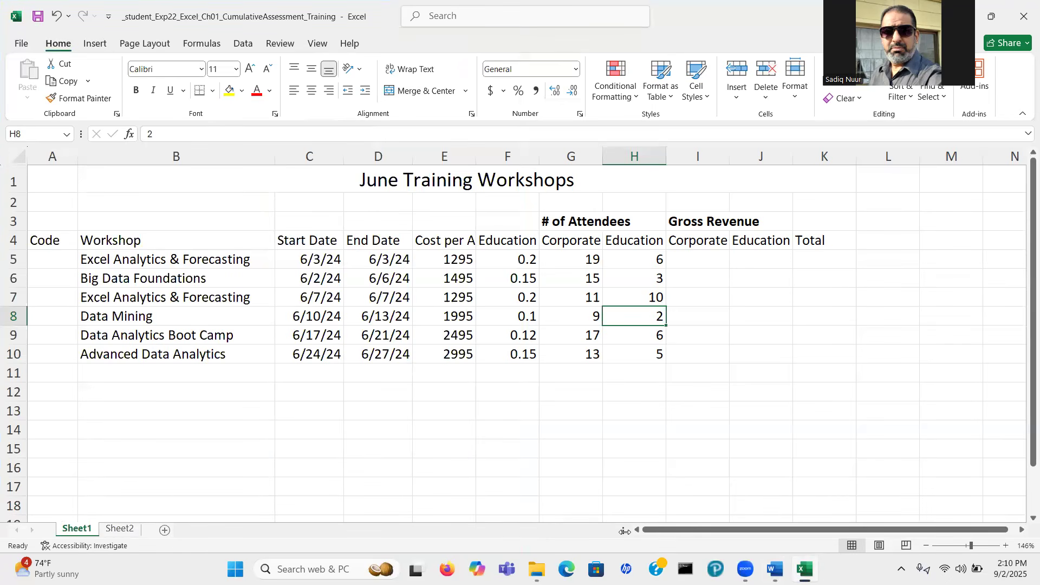
{"action": "left_click", "coordinate": [54, 260]}
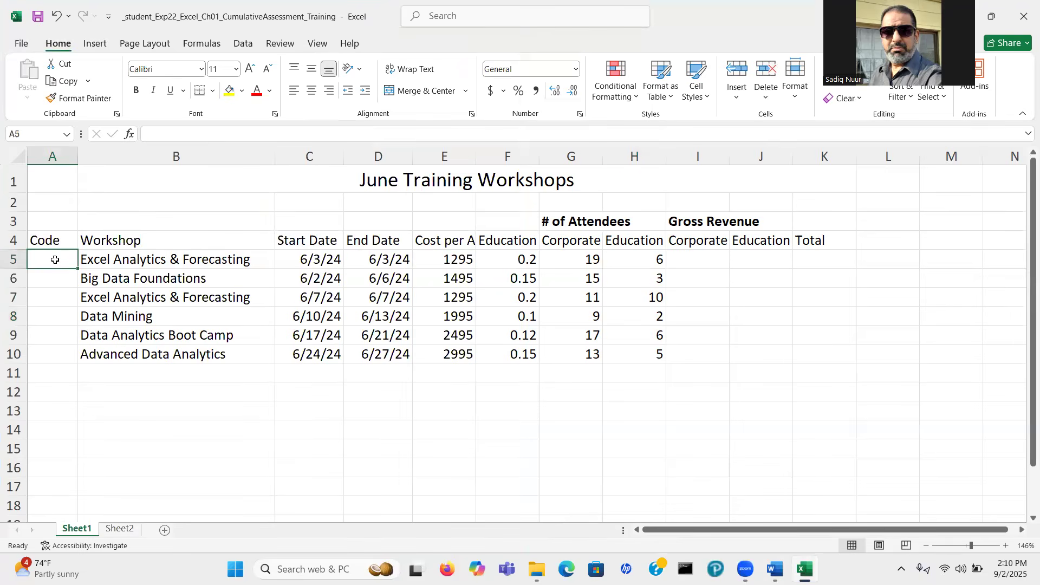
{"action": "type", "text": "06"}
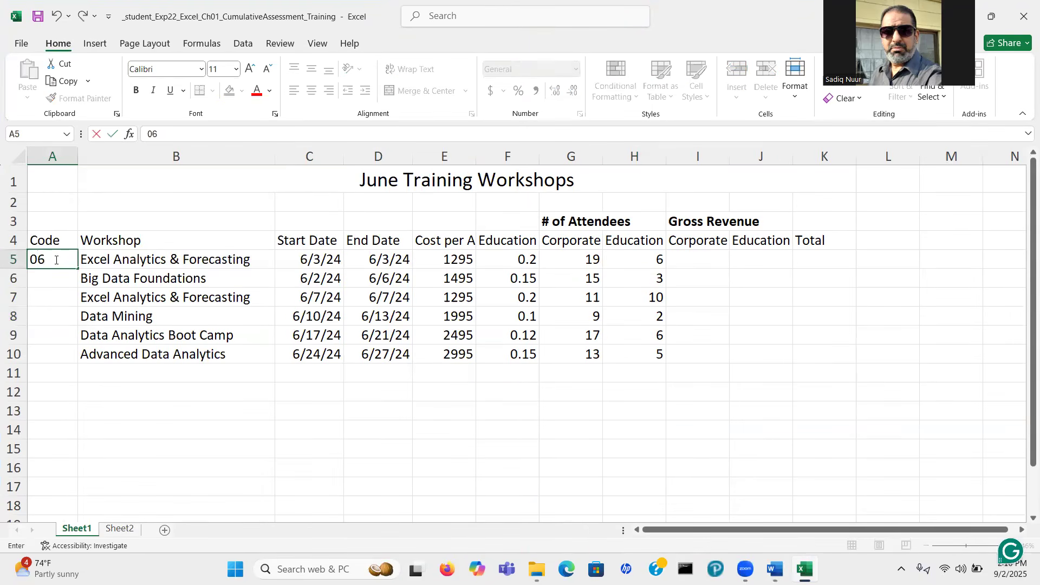
{"action": "type", "text": "-001"}
{"action": "key", "text": "Return"}
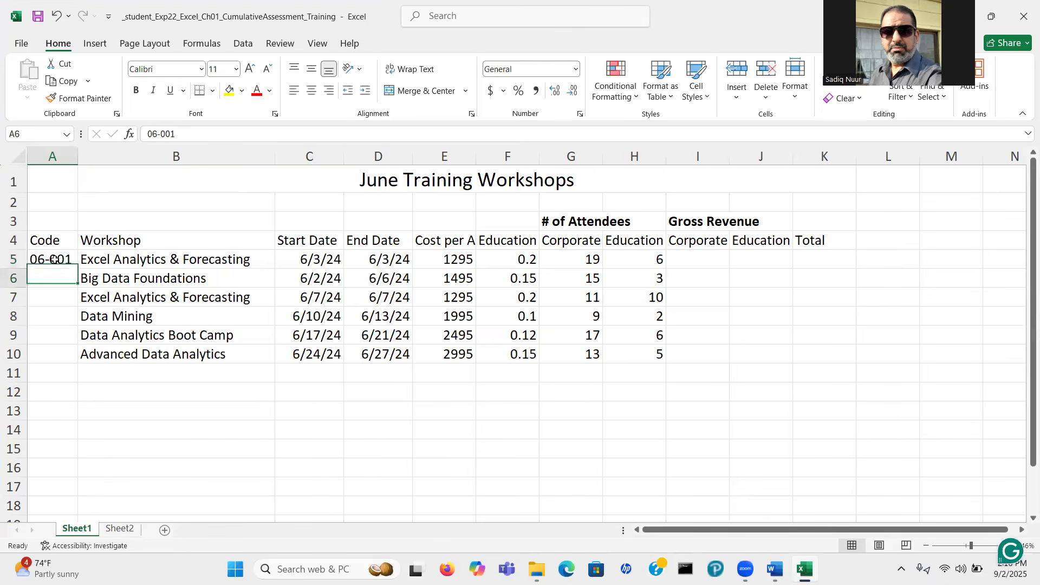
Step: AutoFill the workshop code series from A5 down through cell A10
{"action": "left_click", "coordinate": [54, 252]}
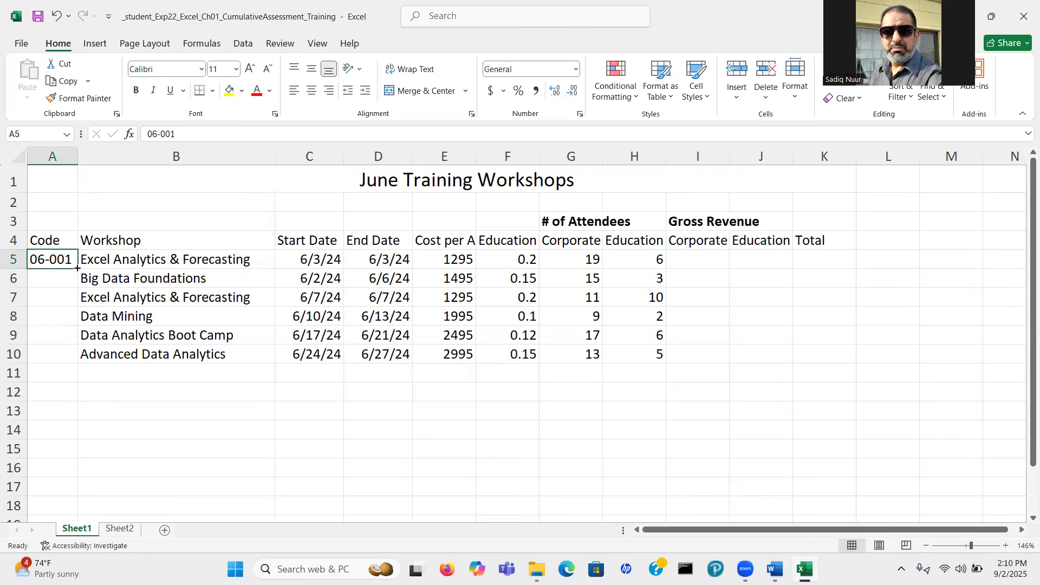
{"action": "left_click_drag", "start_coordinate": [78, 267], "coordinate": [74, 288]}
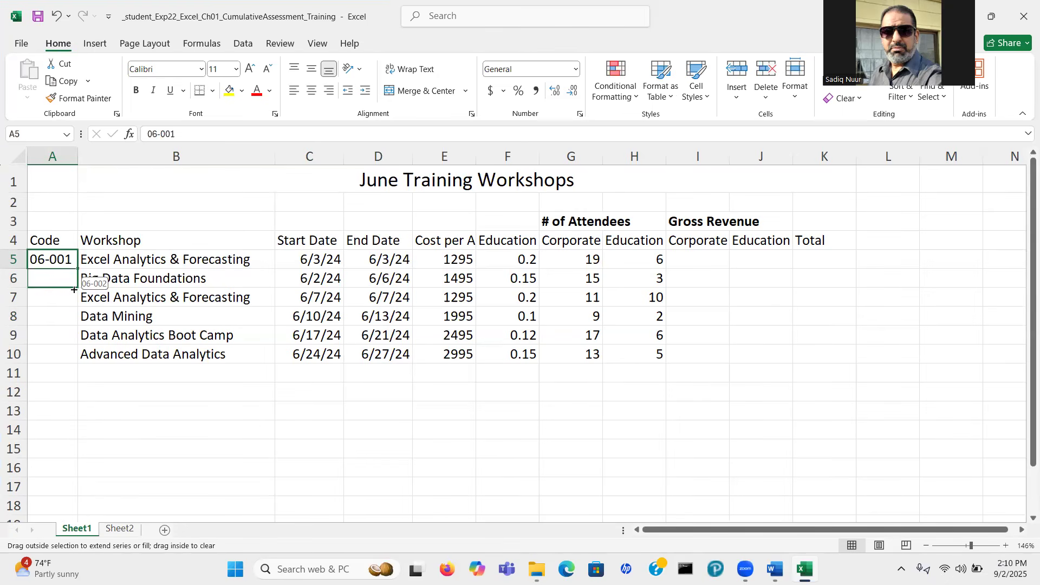
{"action": "left_click_drag", "start_coordinate": [74, 291], "coordinate": [73, 359]}
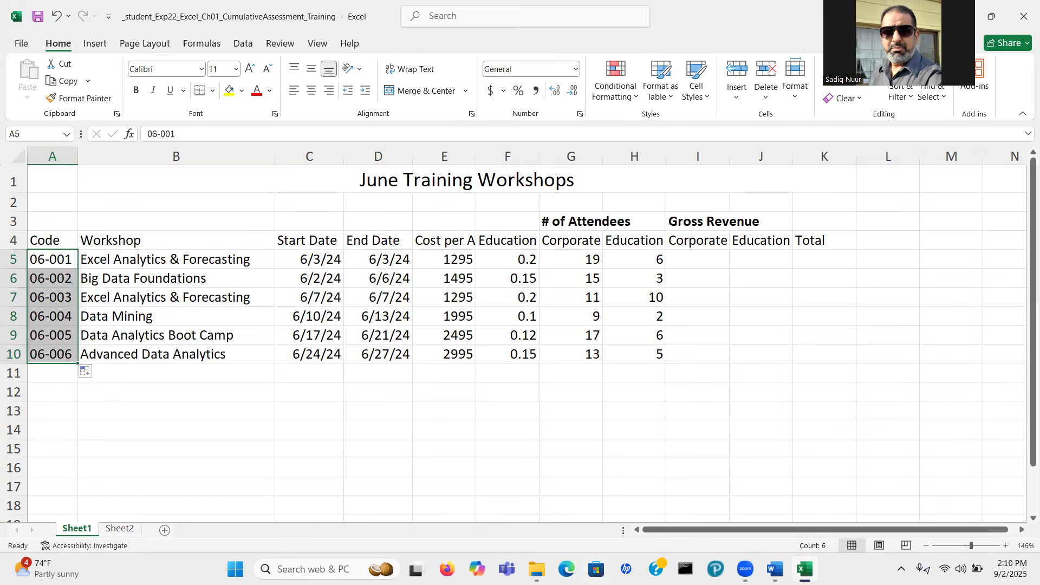
Step: Consult step 7 of the Word instructions and select the start and end dates in C5:D10 in Excel
{"action": "left_click", "coordinate": [776, 568]}
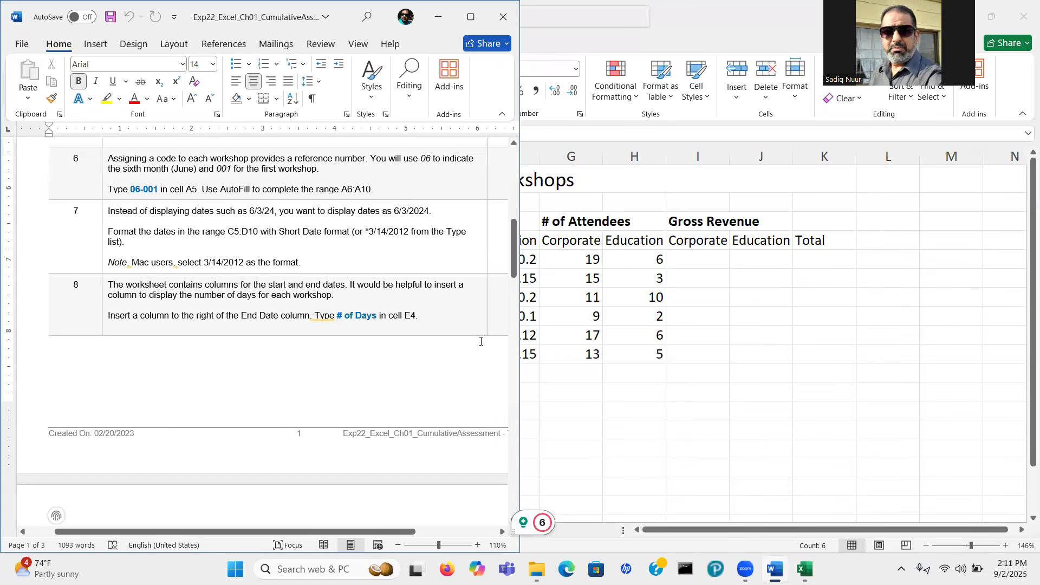
{"action": "left_click", "coordinate": [600, 398]}
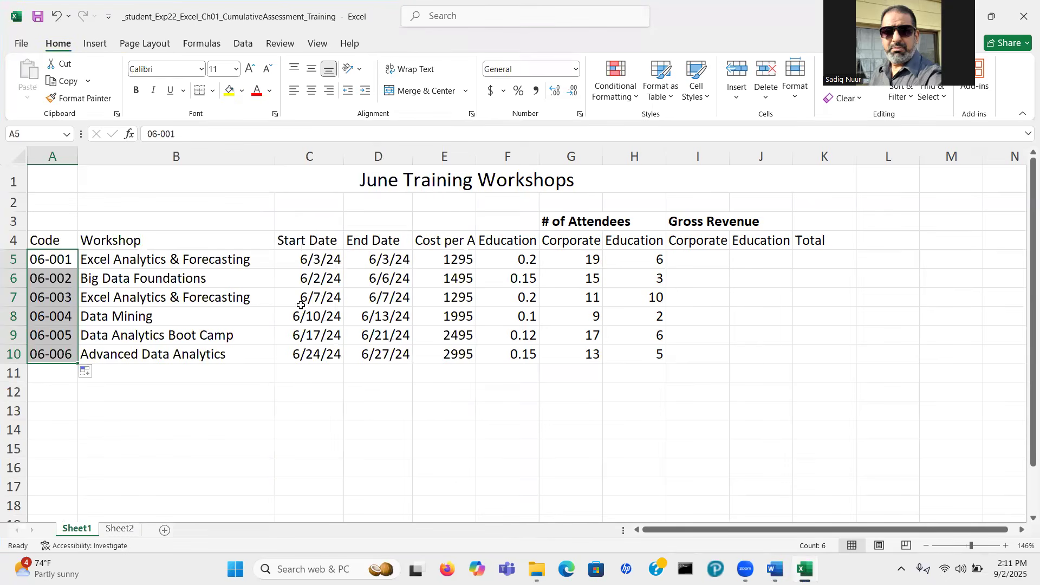
{"action": "left_click", "coordinate": [304, 258]}
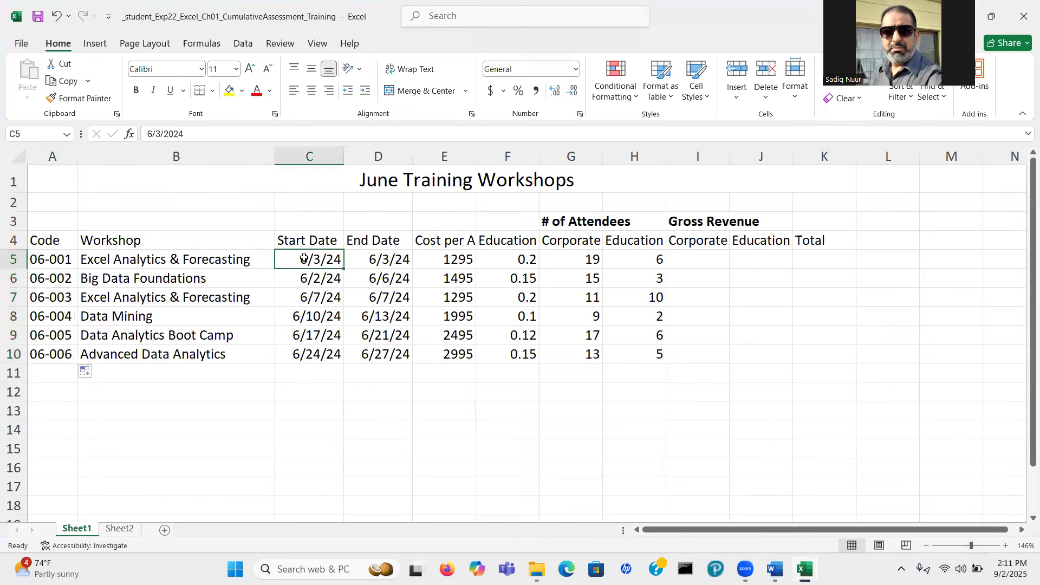
{"action": "mouse_move", "coordinate": [304, 259]}
{"action": "left_mouse_down"}
{"action": "mouse_move", "coordinate": [358, 263]}
{"action": "mouse_move", "coordinate": [312, 260]}
{"action": "left_mouse_up"}
{"action": "left_click_drag", "start_coordinate": [313, 260], "coordinate": [317, 353]}
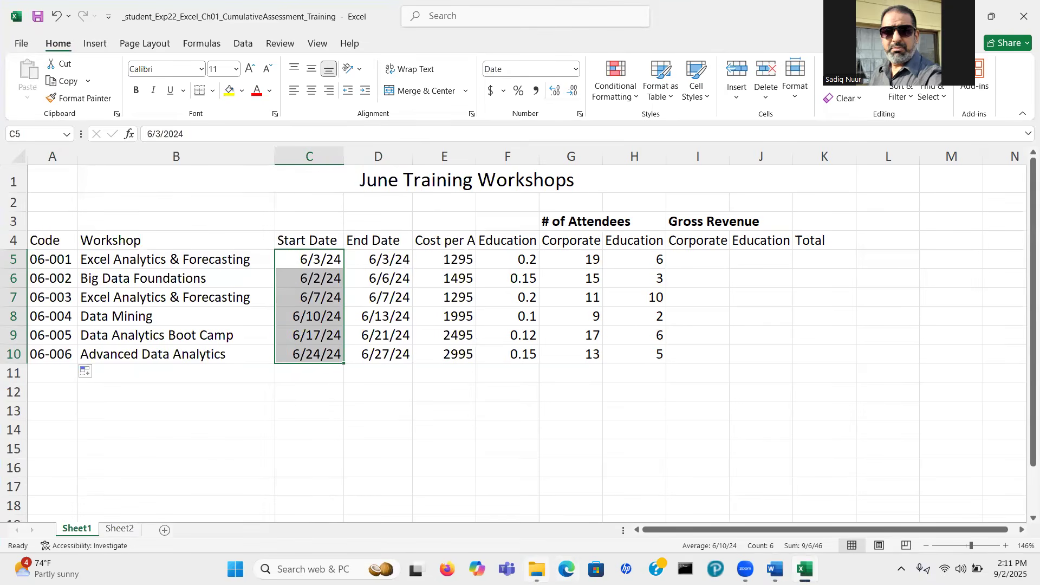
{"action": "left_click", "coordinate": [775, 569]}
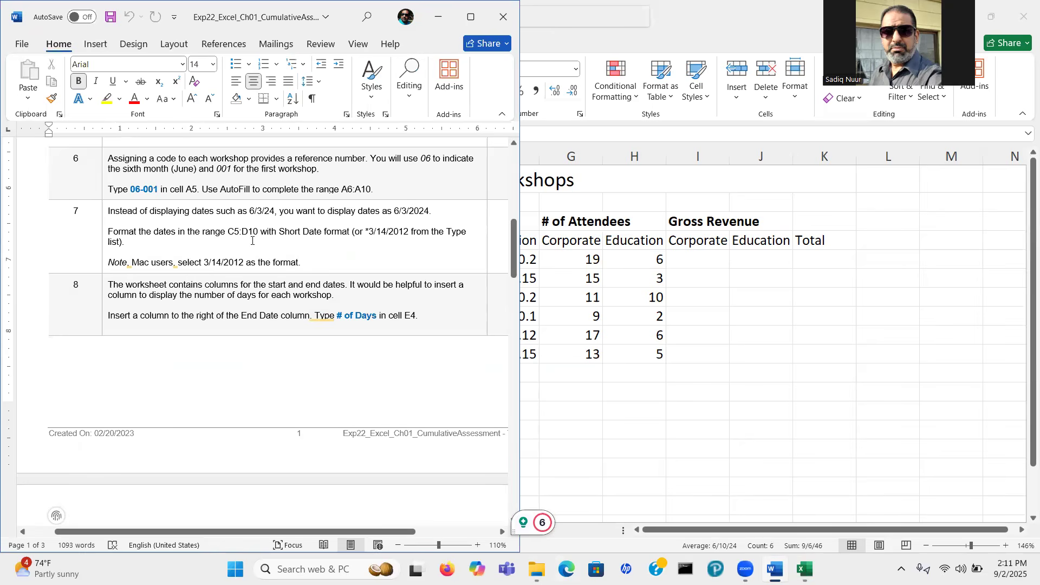
{"action": "key", "text": "alt+Tab"}
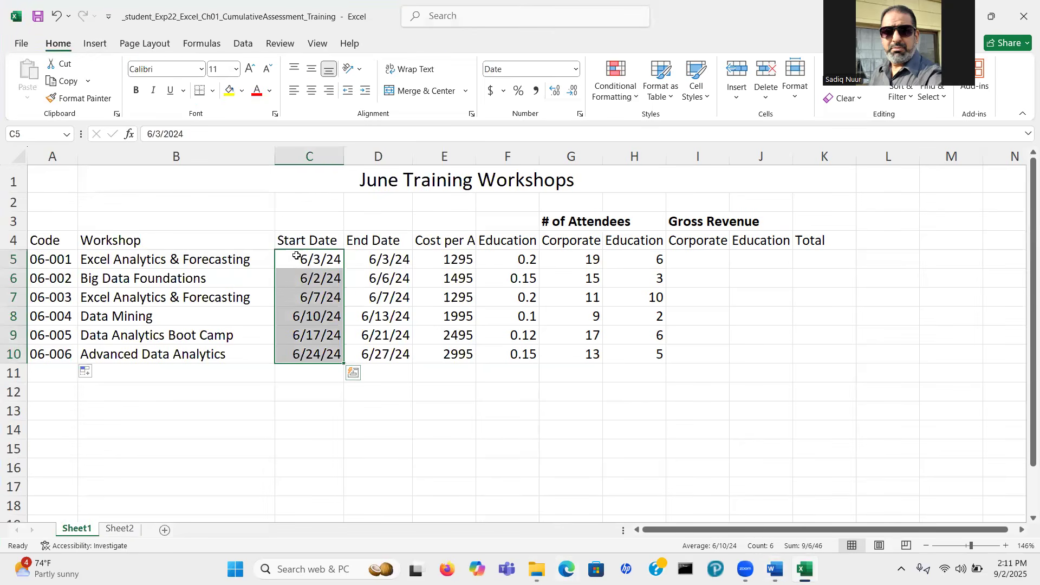
{"action": "left_click_drag", "start_coordinate": [301, 258], "coordinate": [393, 353]}
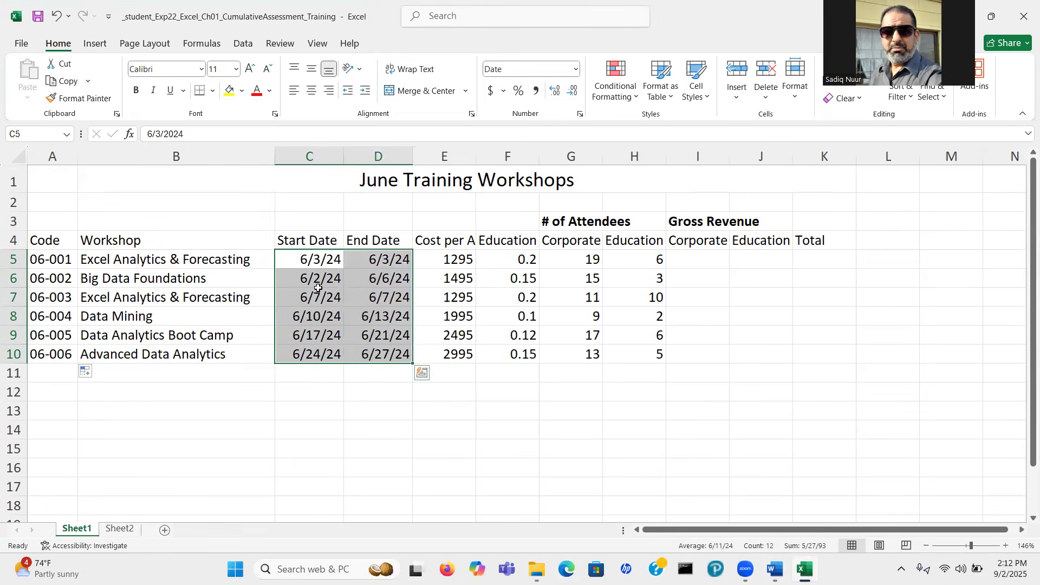
{"action": "right_click", "coordinate": [318, 288]}
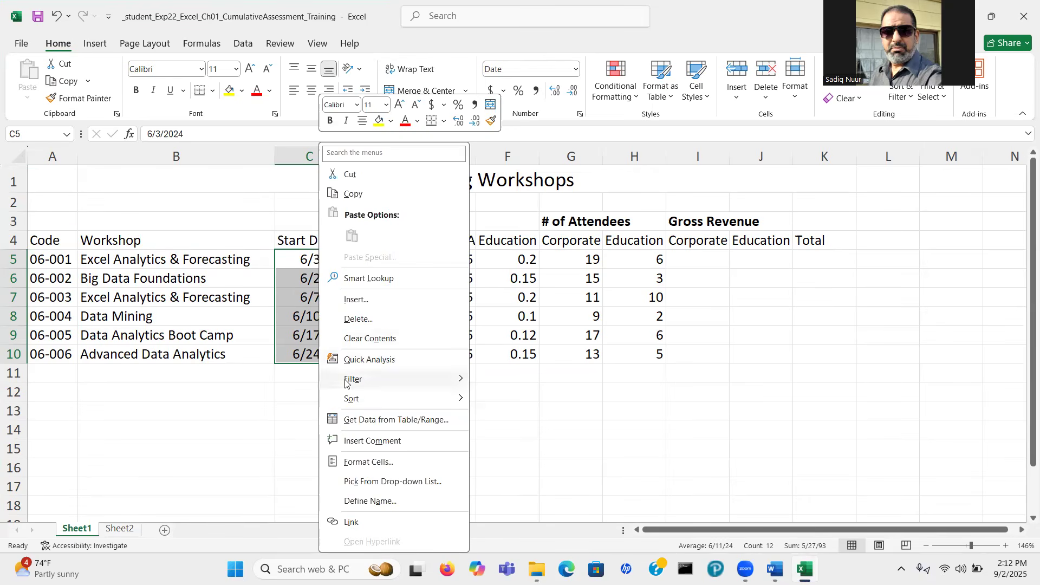
{"action": "left_click", "coordinate": [366, 462]}
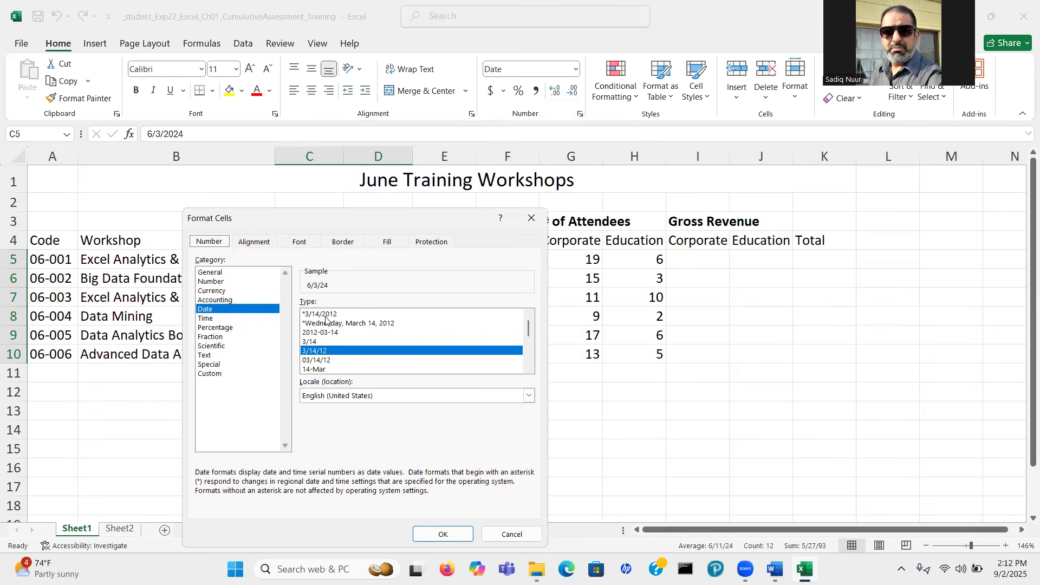
{"action": "left_click", "coordinate": [509, 533]}
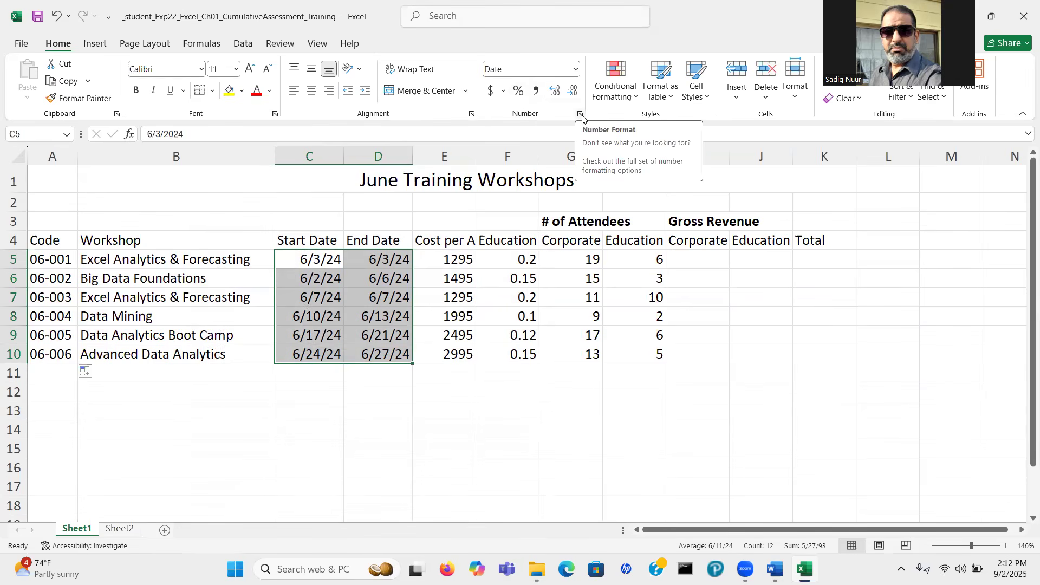
{"action": "key", "text": "ctrl"}
{"action": "key", "text": "ctrl"}
{"action": "key", "text": "ctrl"}
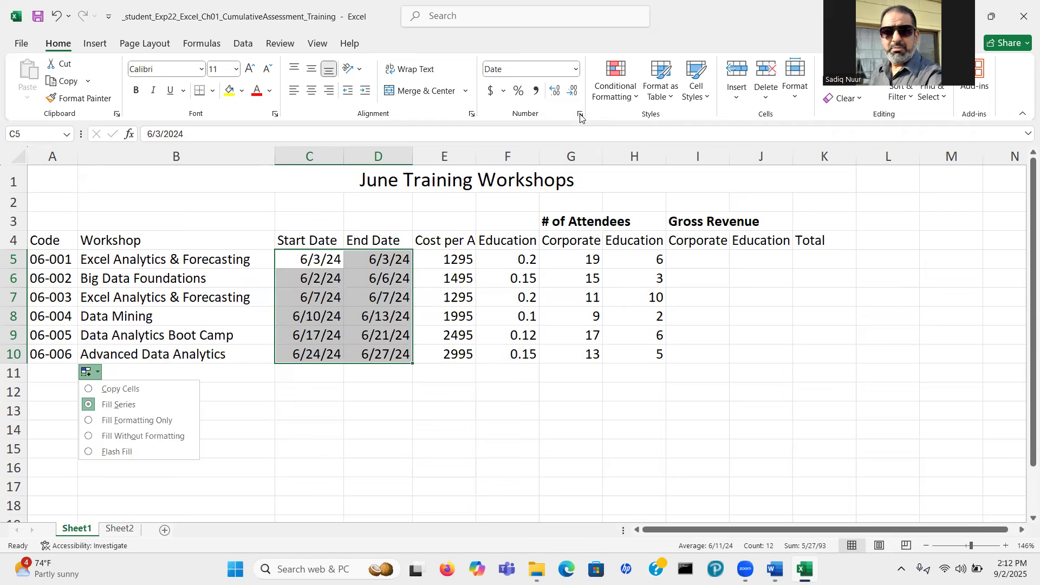
Step: Format the selected dates in C5:D10 with the *3/14/2012 date type
{"action": "left_click", "coordinate": [580, 114]}
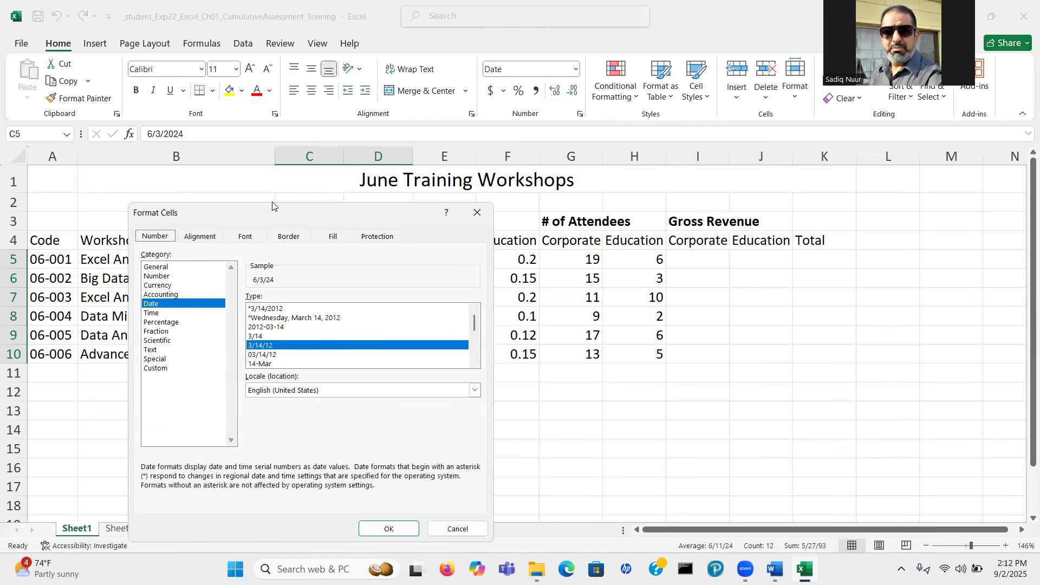
{"action": "left_click_drag", "start_coordinate": [272, 206], "coordinate": [203, 138]}
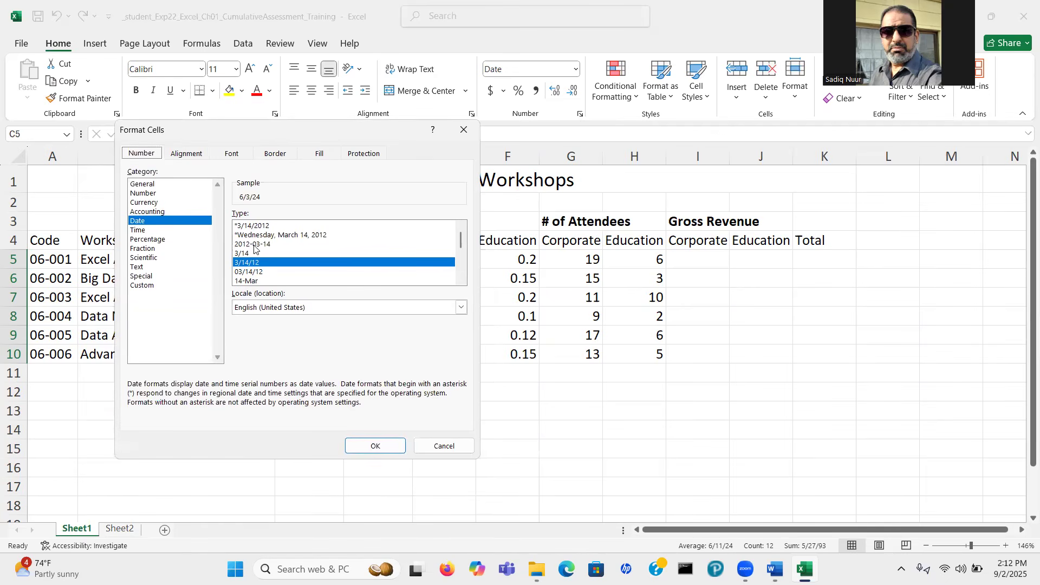
{"action": "left_click", "coordinate": [272, 225]}
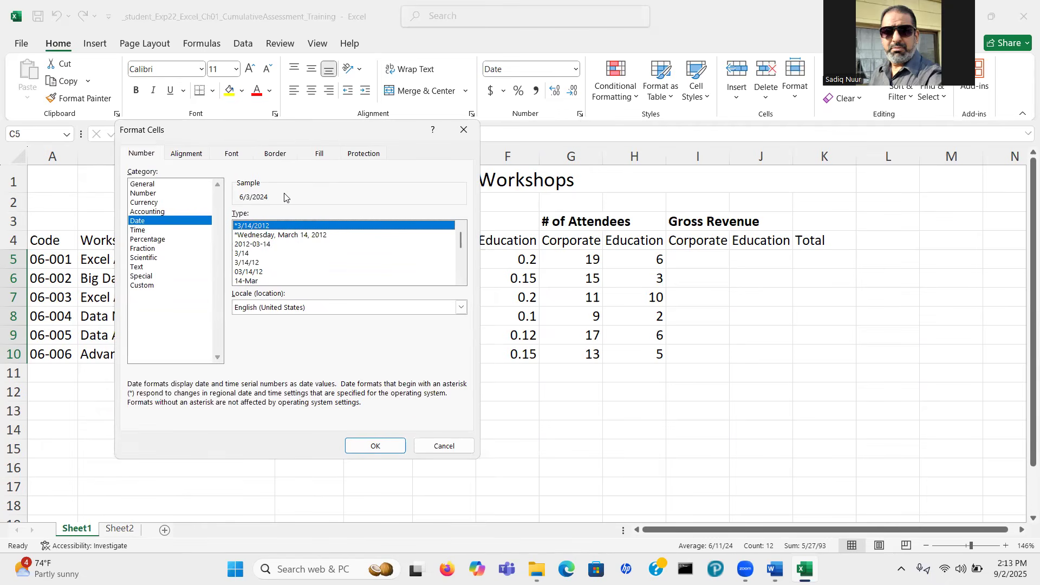
{"action": "left_click", "coordinate": [365, 445]}
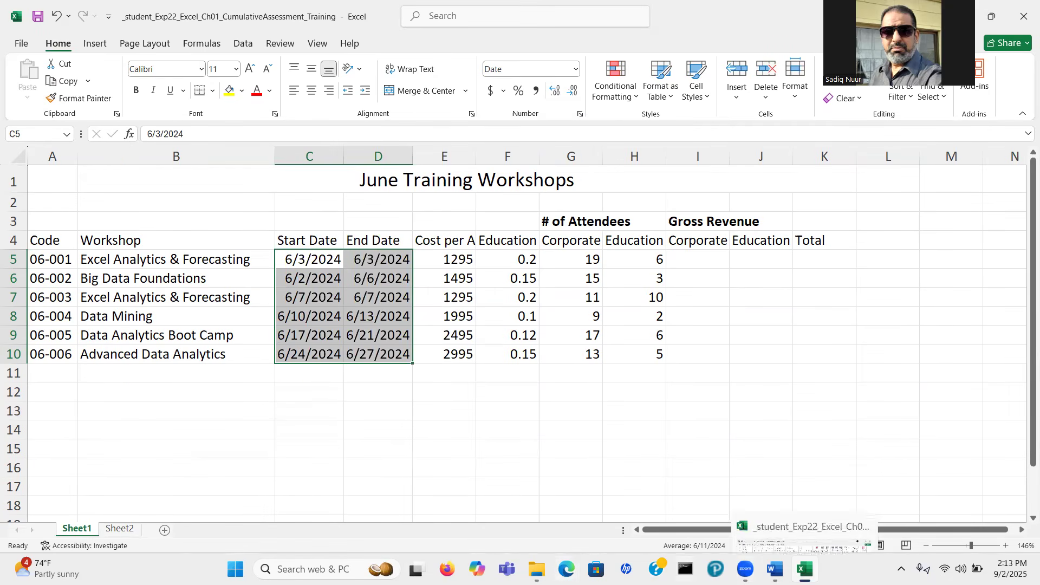
Step: Consult step 8 of the Word instructions and insert a new column E after the End Date column in Excel
{"action": "left_click", "coordinate": [775, 569]}
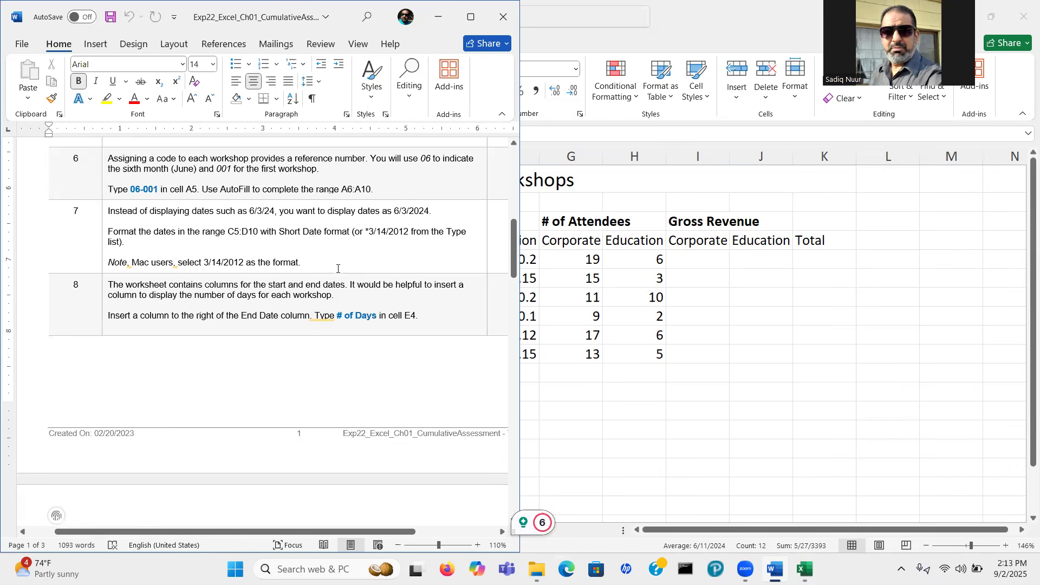
{"action": "left_click_drag", "start_coordinate": [512, 247], "coordinate": [513, 266]}
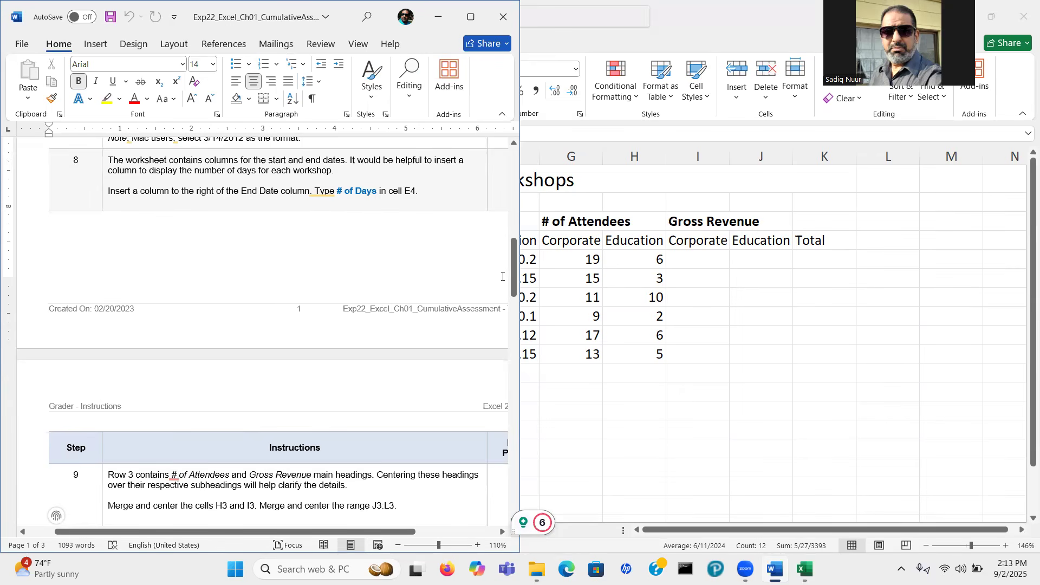
{"action": "key", "text": "alt+Tab"}
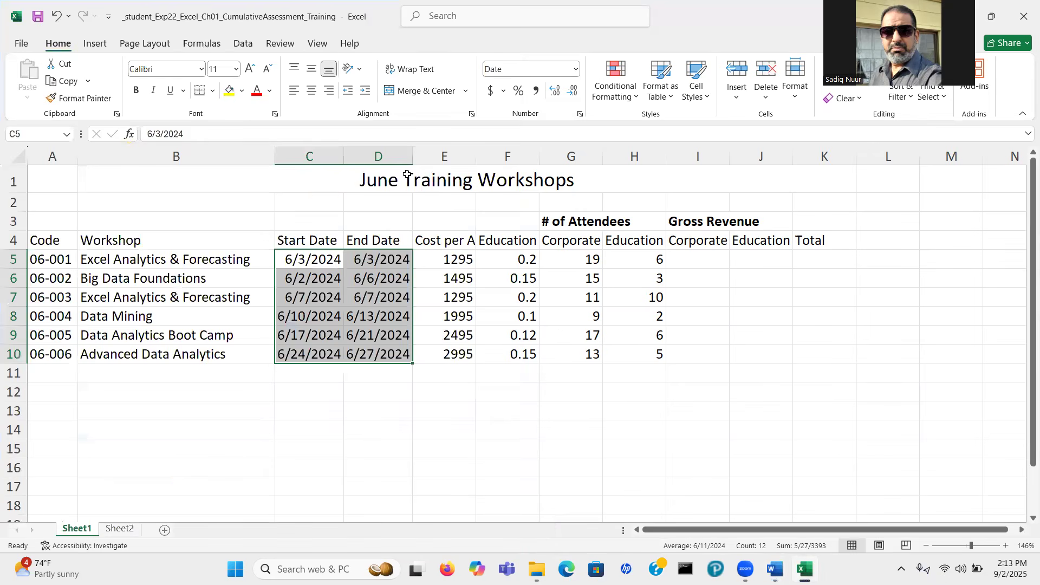
{"action": "left_click", "coordinate": [434, 155]}
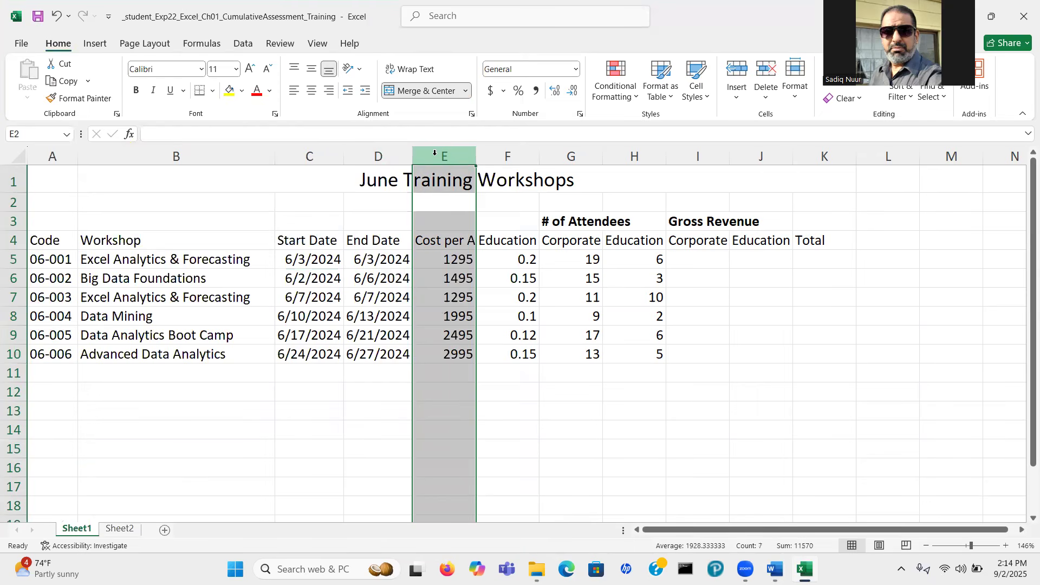
{"action": "right_click", "coordinate": [434, 153]}
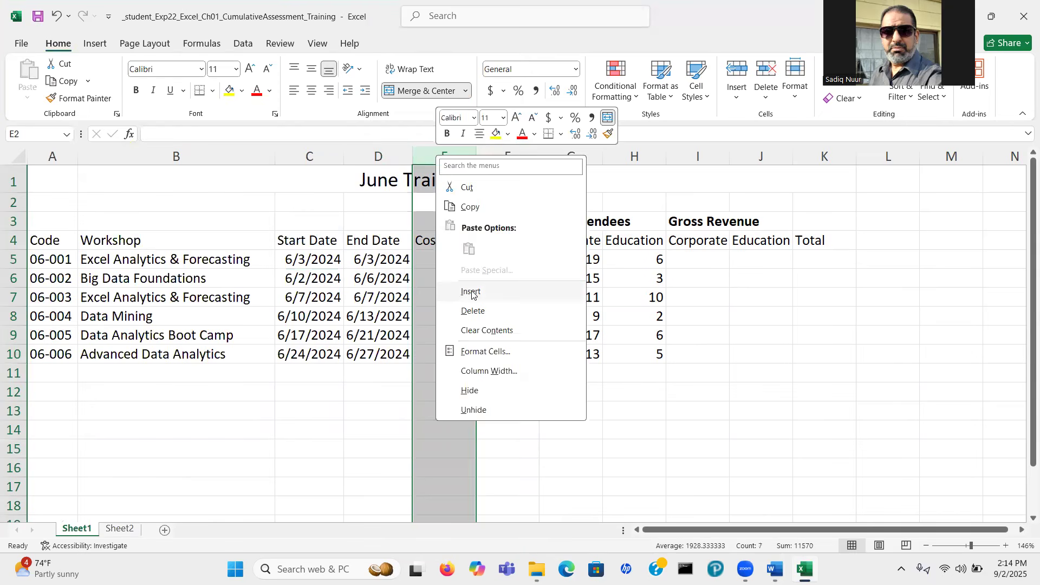
{"action": "left_click", "coordinate": [472, 292]}
Step: Try to copy the heading # of Days from step 8 of the Word instructions into cell E4 in Excel
{"action": "left_click", "coordinate": [435, 243]}
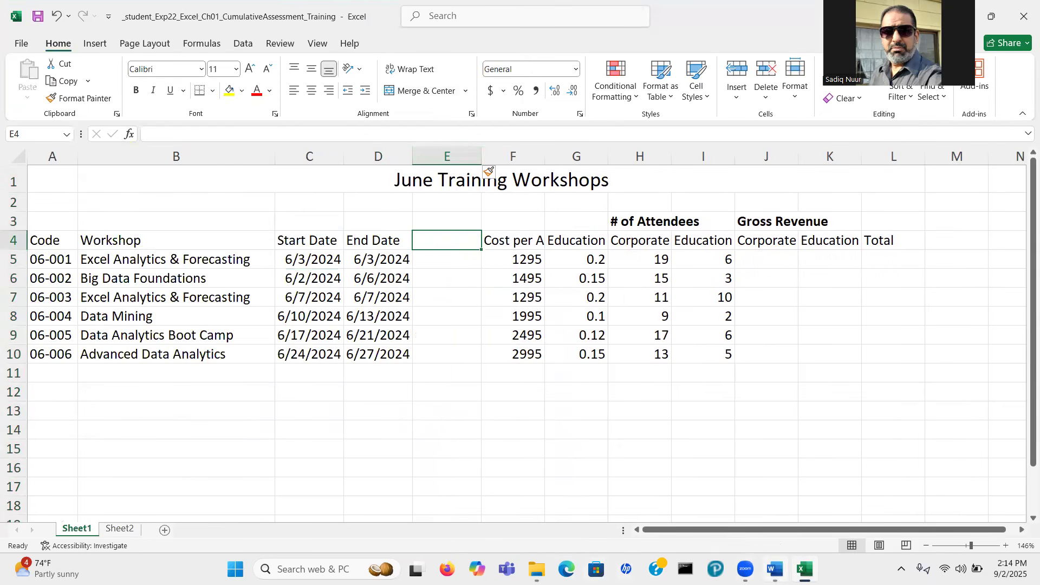
{"action": "left_click", "coordinate": [775, 568]}
{"action": "left_click_drag", "start_coordinate": [336, 190], "coordinate": [372, 192]}
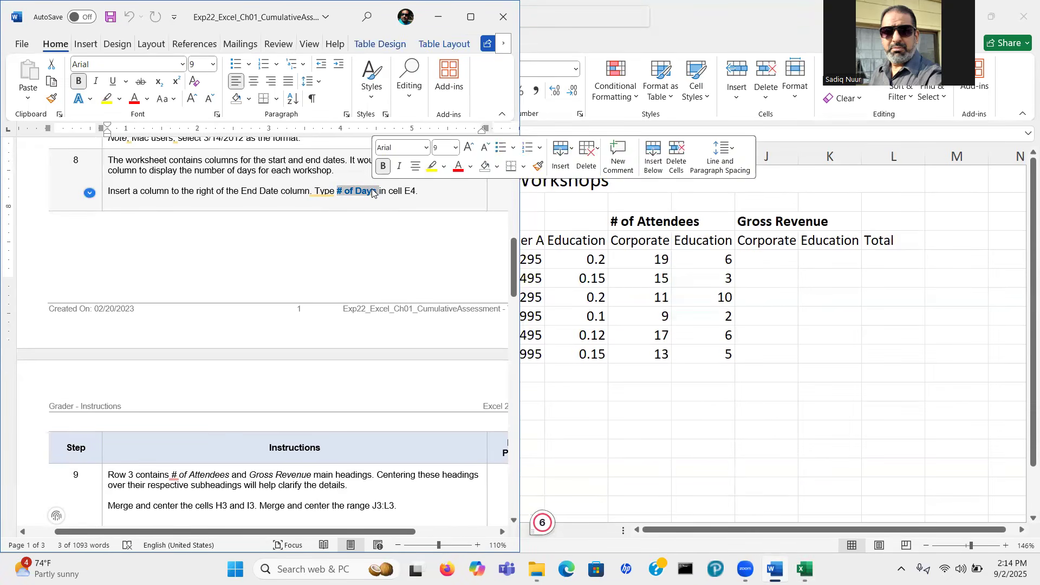
{"action": "key", "text": "ctrl+c"}
{"action": "key", "text": "alt+Tab"}
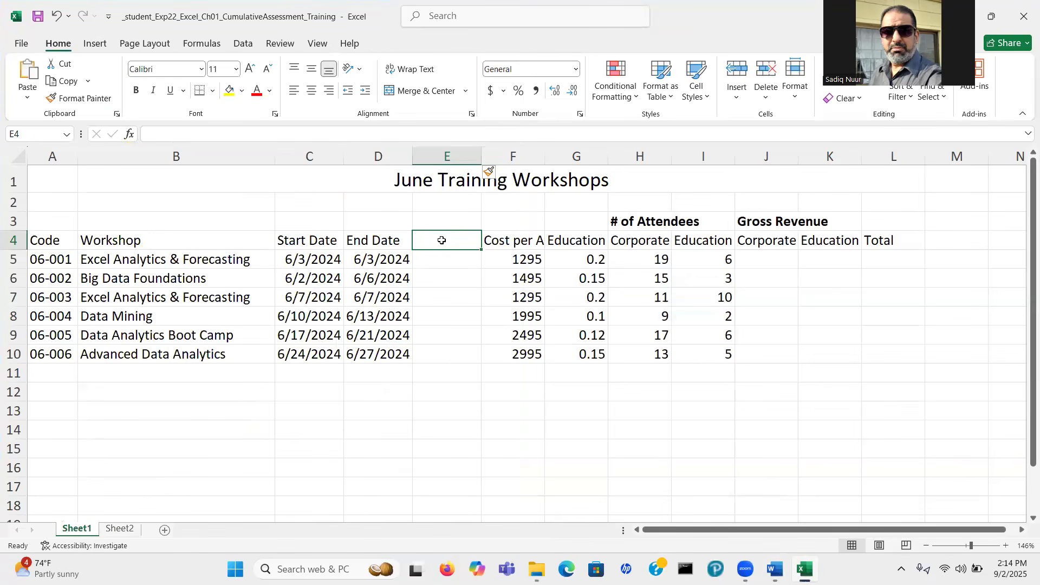
{"action": "key", "text": "ctrl+v"}
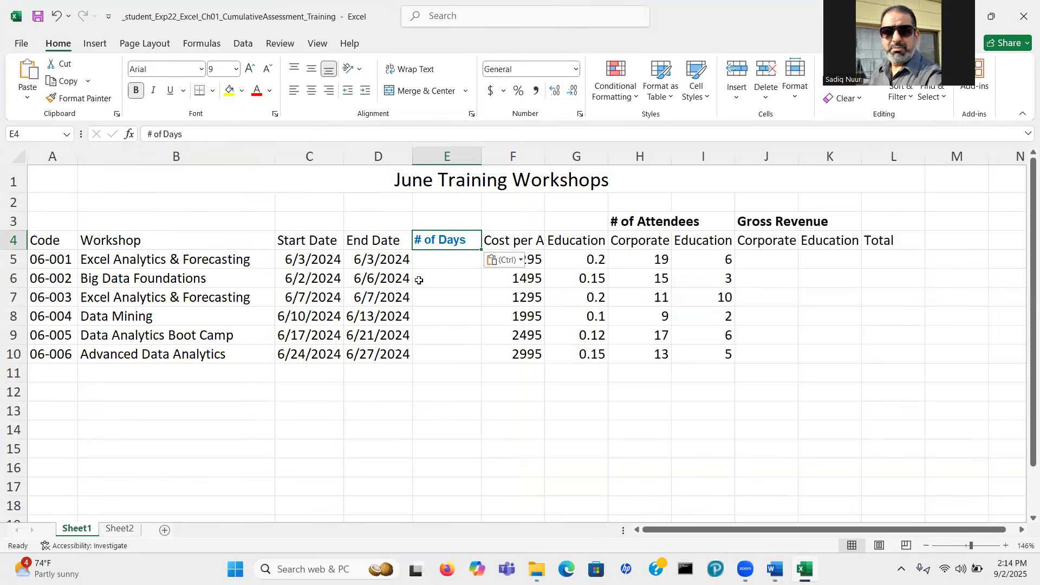
{"action": "key", "text": "ctrl+z"}
Step: Clear the pasted heading from cell E4 and begin a new heading there with the # character
{"action": "left_click", "coordinate": [460, 299]}
{"action": "left_click", "coordinate": [453, 240]}
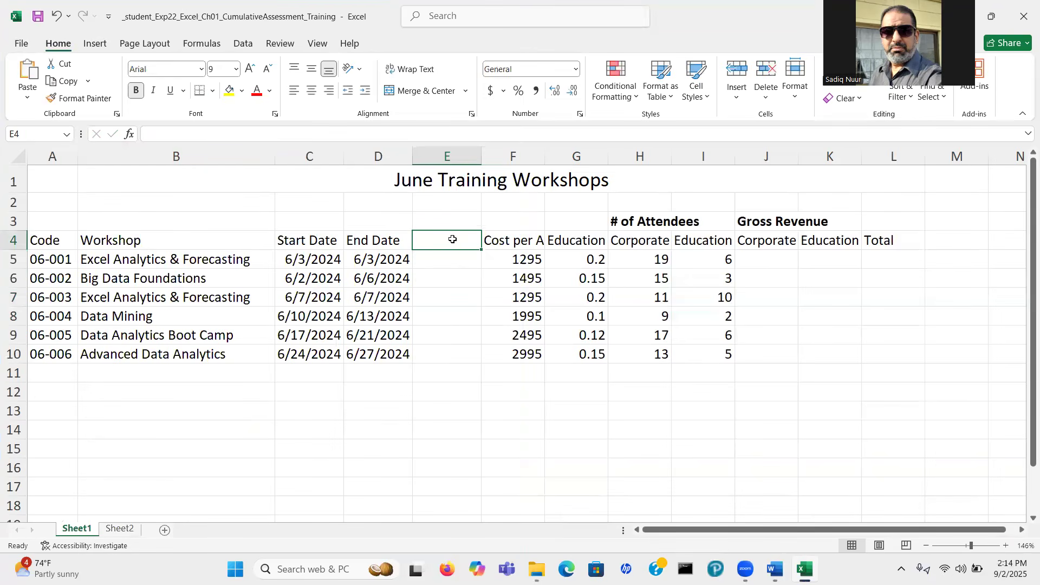
{"action": "type", "text": "#"}
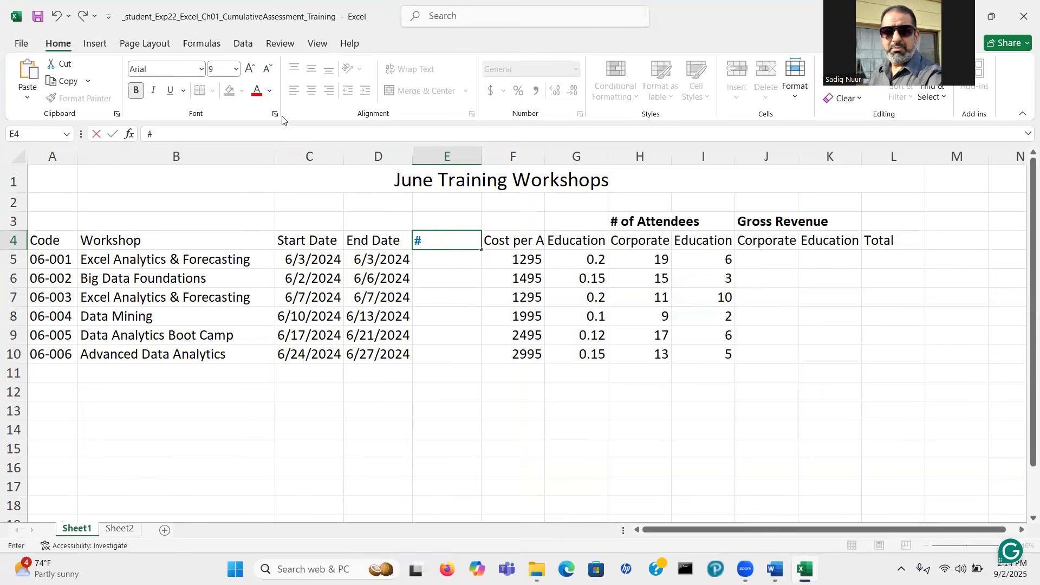
Step: Set the # text in cell E4 to the Automatic font color and remove its bold formatting
{"action": "left_click", "coordinate": [269, 93]}
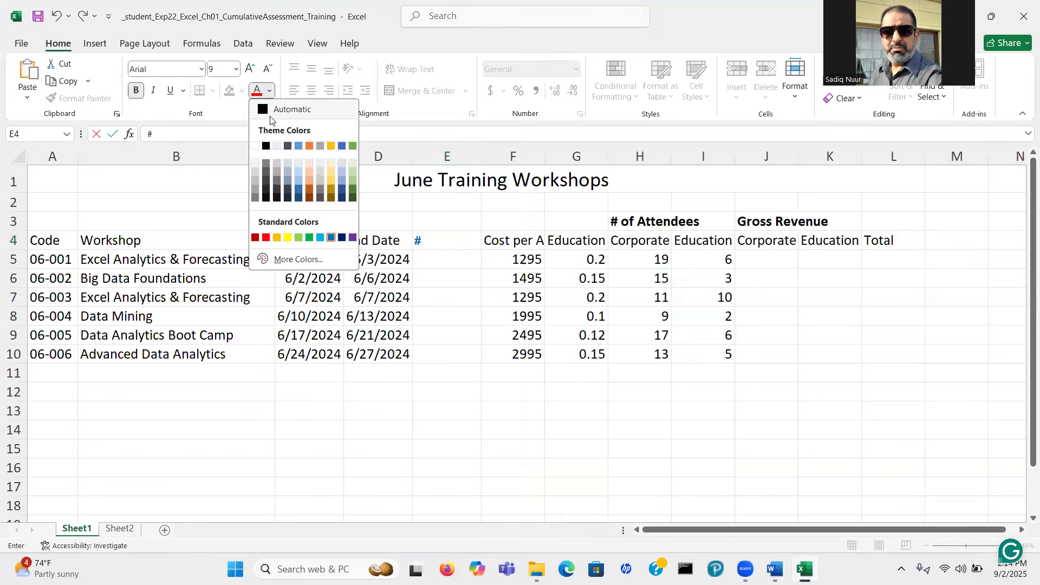
{"action": "left_click", "coordinate": [293, 108]}
{"action": "double_click", "coordinate": [430, 240]}
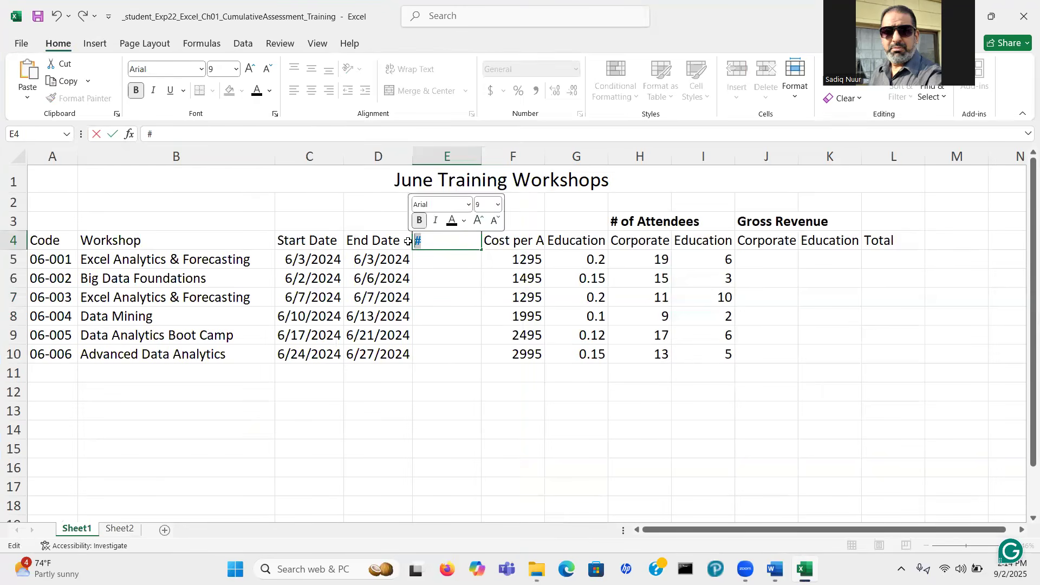
{"action": "left_click", "coordinate": [268, 94]}
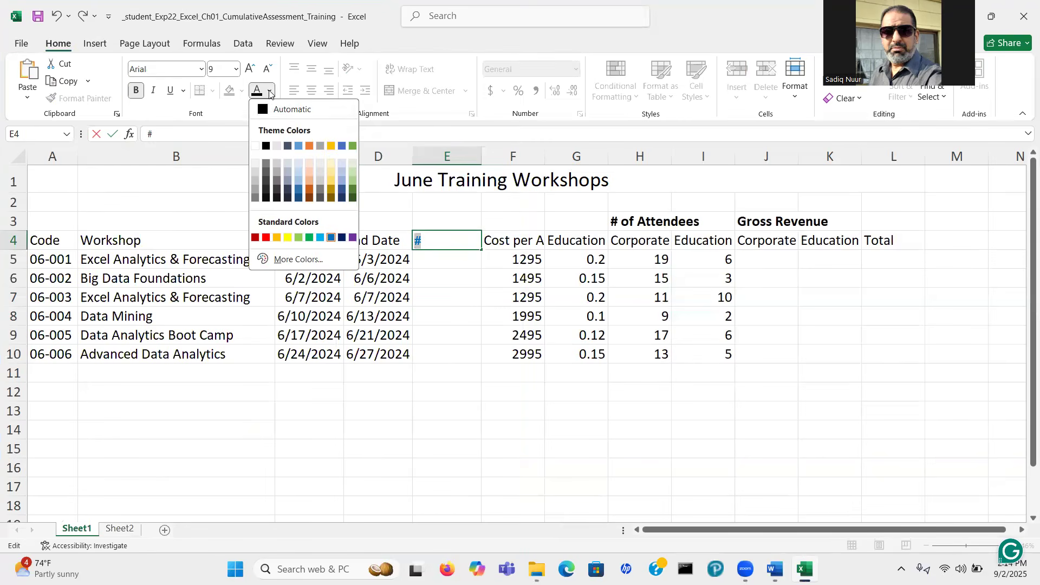
{"action": "left_click", "coordinate": [291, 109]}
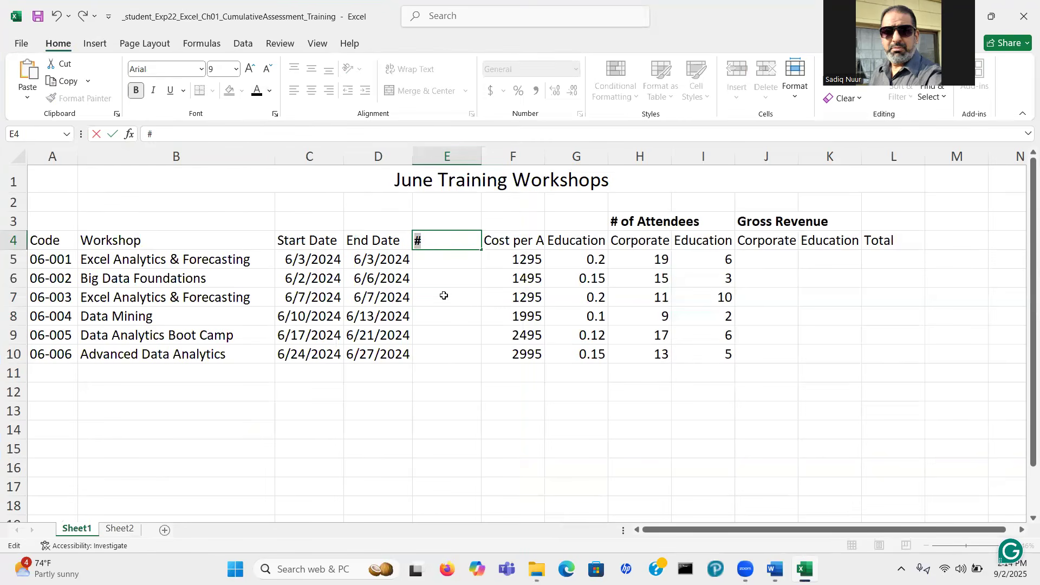
{"action": "left_click", "coordinate": [271, 93]}
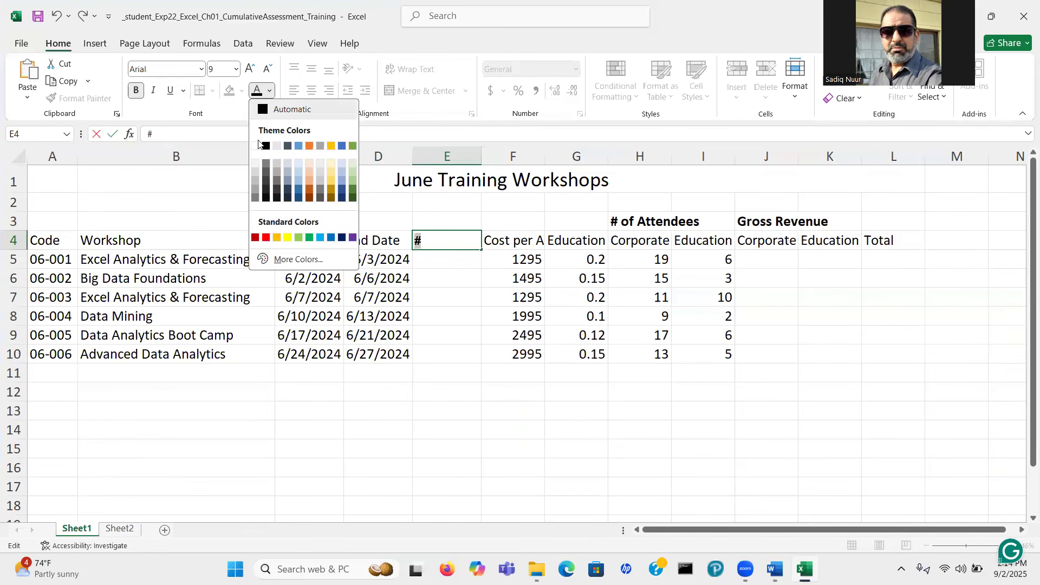
{"action": "left_click", "coordinate": [279, 109]}
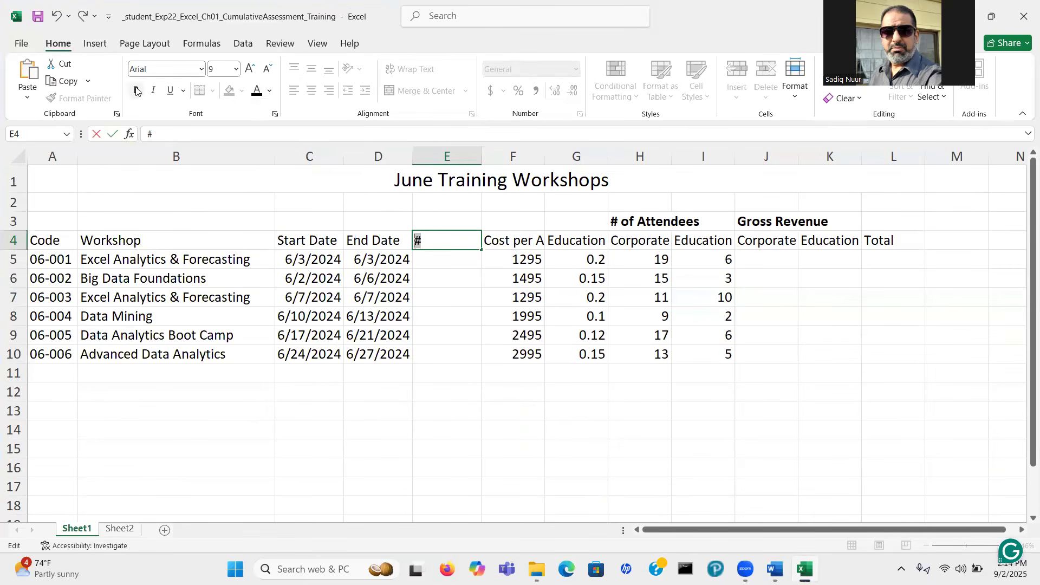
{"action": "left_click", "coordinate": [435, 242]}
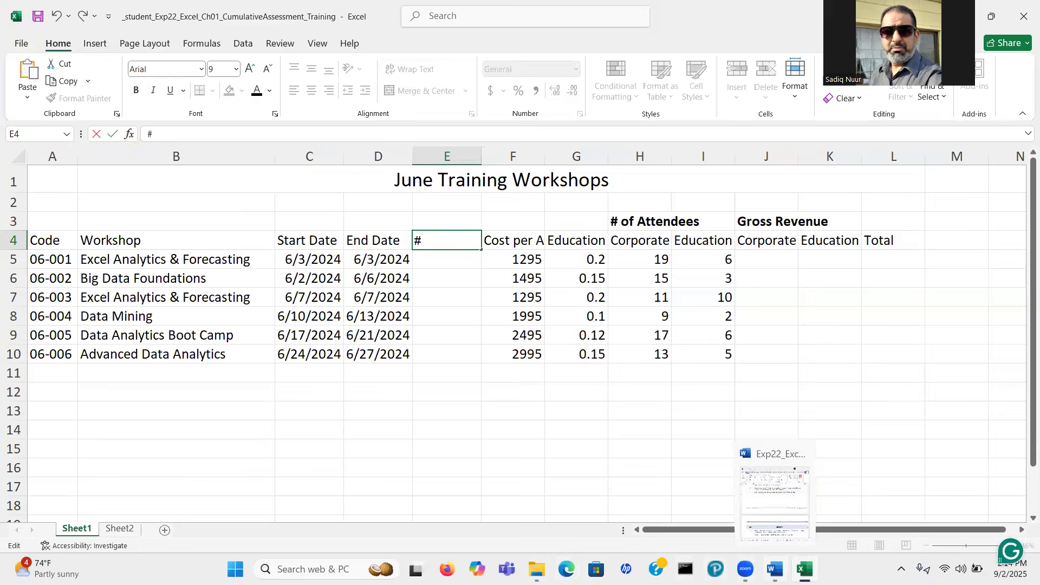
{"action": "left_click", "coordinate": [775, 568]}
{"action": "left_click", "coordinate": [775, 569]}
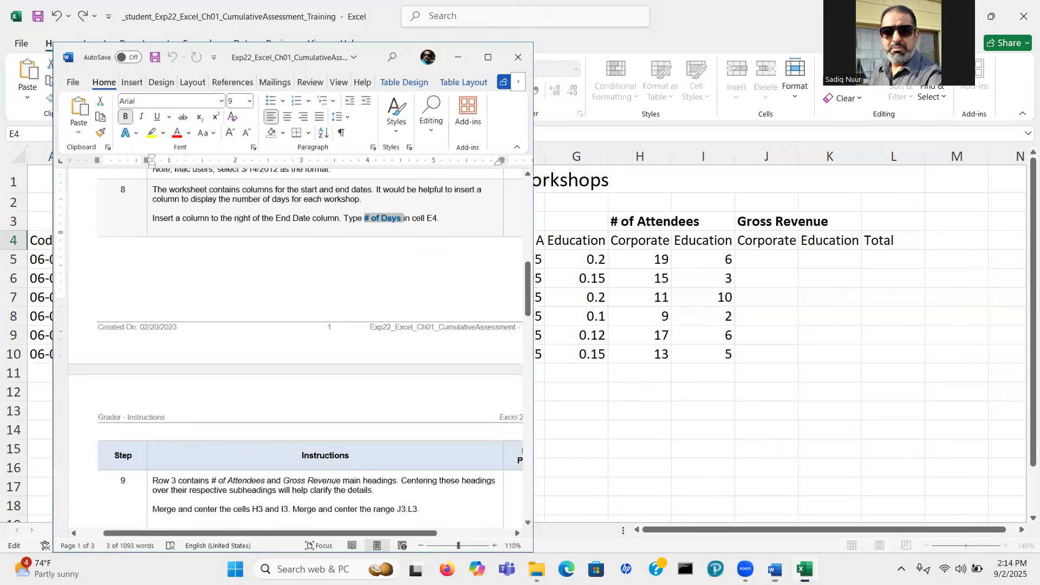
{"action": "left_click", "coordinate": [485, 271]}
{"action": "type", "text": "of Days"}
{"action": "key", "text": "ctrl+z"}
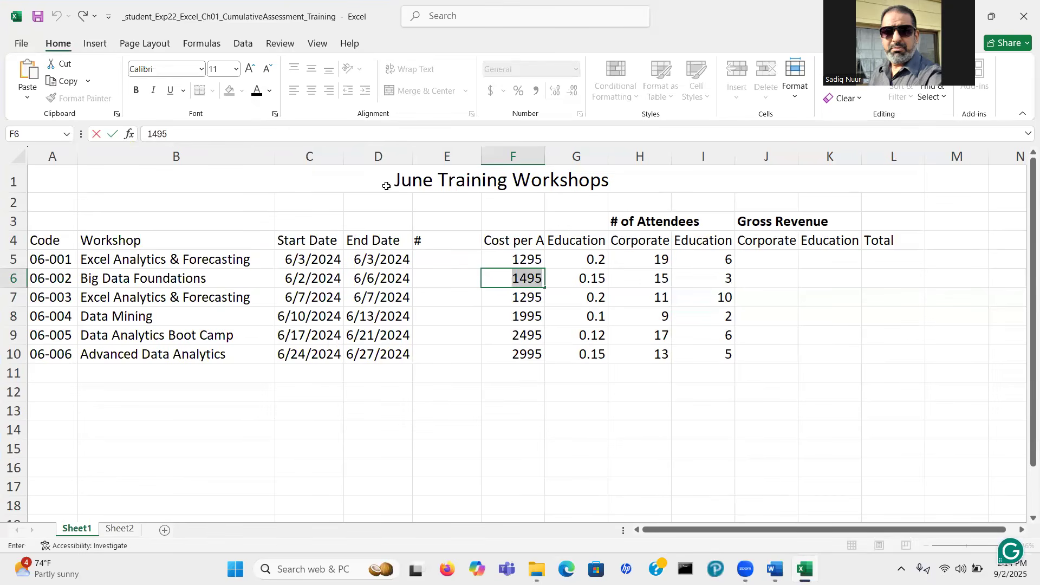
Step: Complete the column heading in cell E4 so that it reads # of Days
{"action": "double_click", "coordinate": [436, 242]}
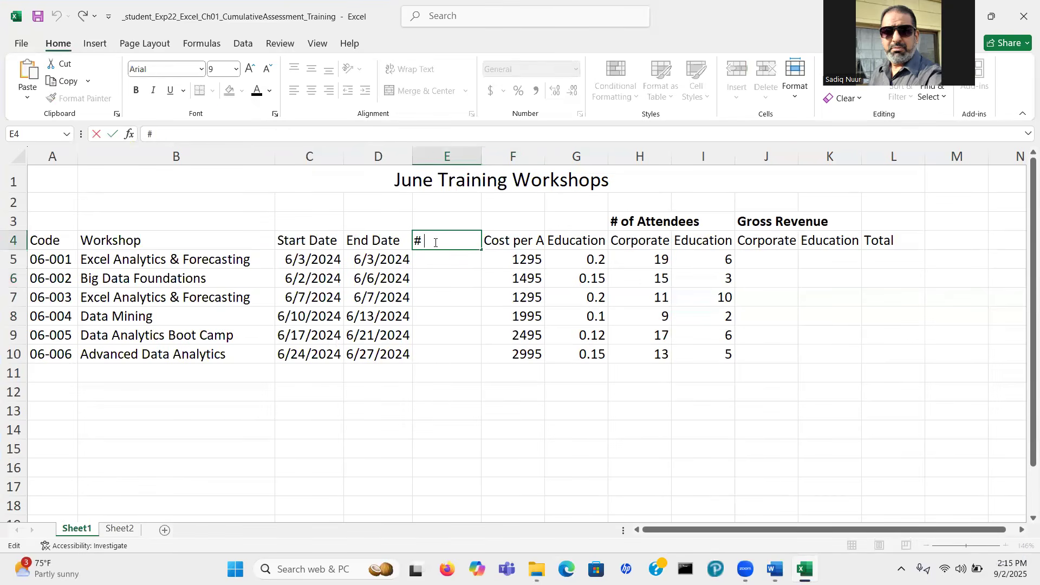
{"action": "type", "text": "of Days"}
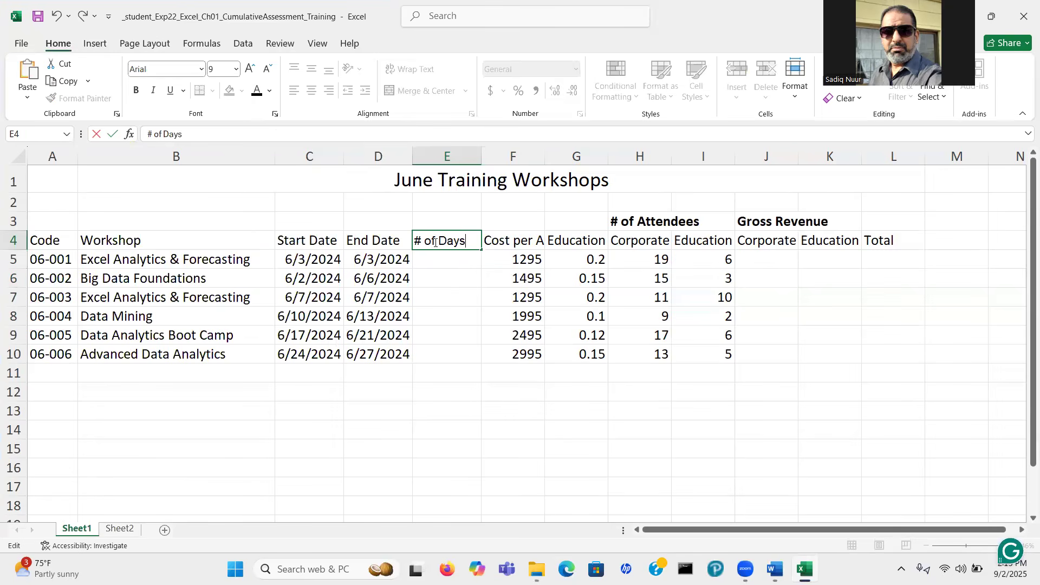
{"action": "key", "text": "Return"}
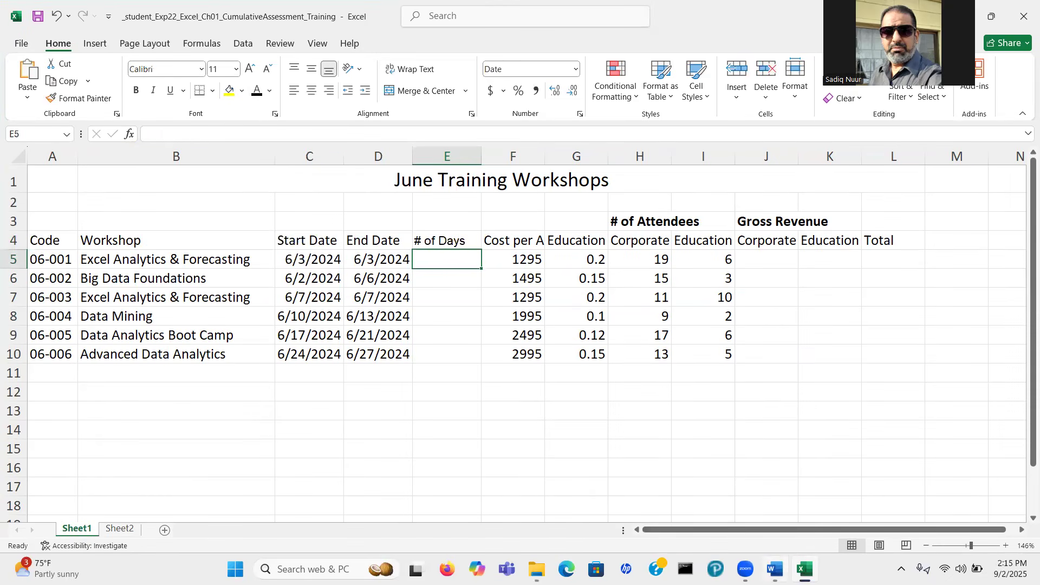
Step: Consult step 9 of the Word instructions and merge and center the # of Attendees heading across H3:I3 in Excel
{"action": "left_click", "coordinate": [775, 569]}
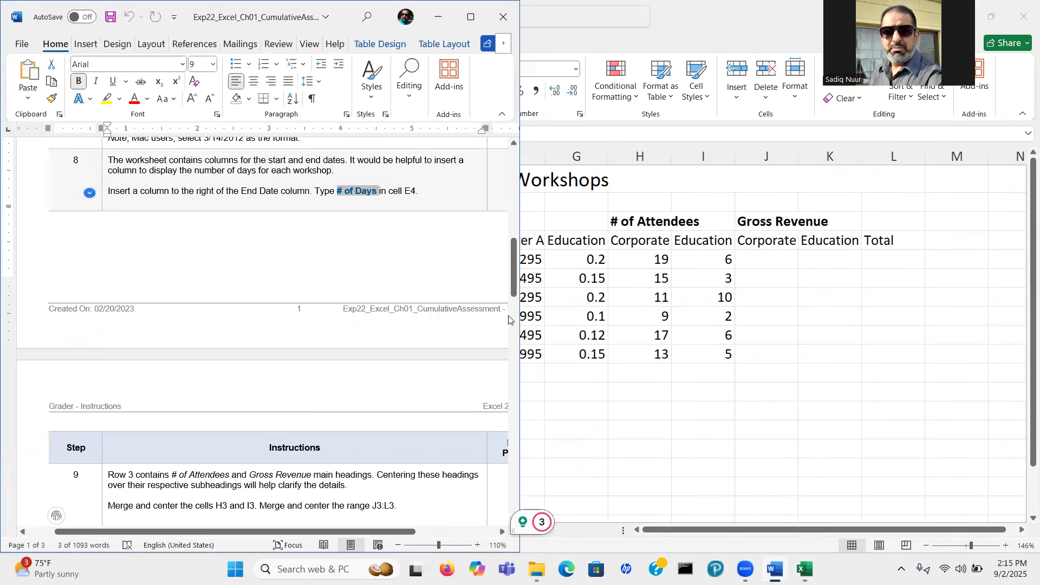
{"action": "left_click_drag", "start_coordinate": [514, 277], "coordinate": [515, 326]}
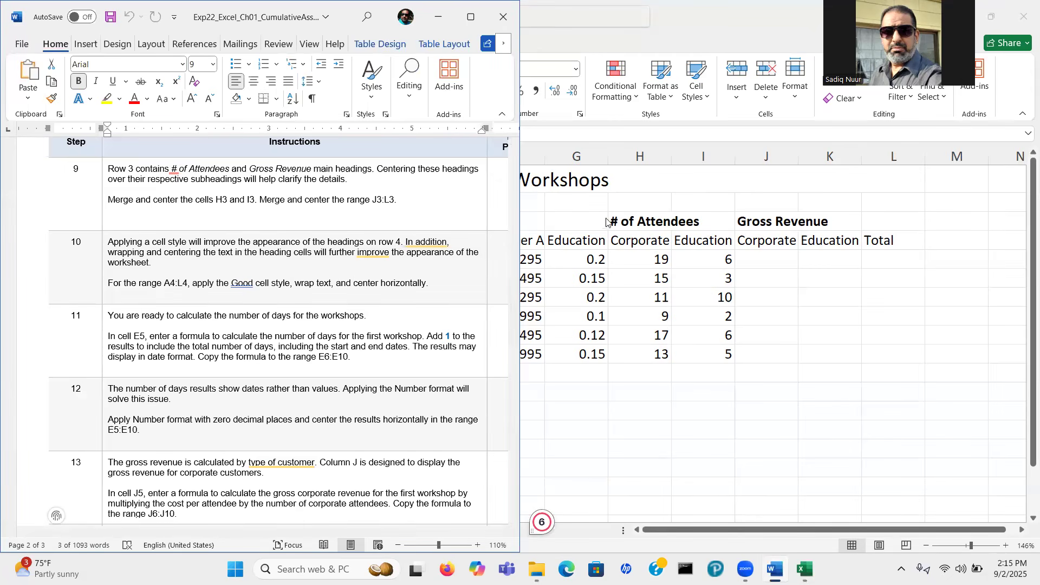
{"action": "left_click", "coordinate": [625, 222]}
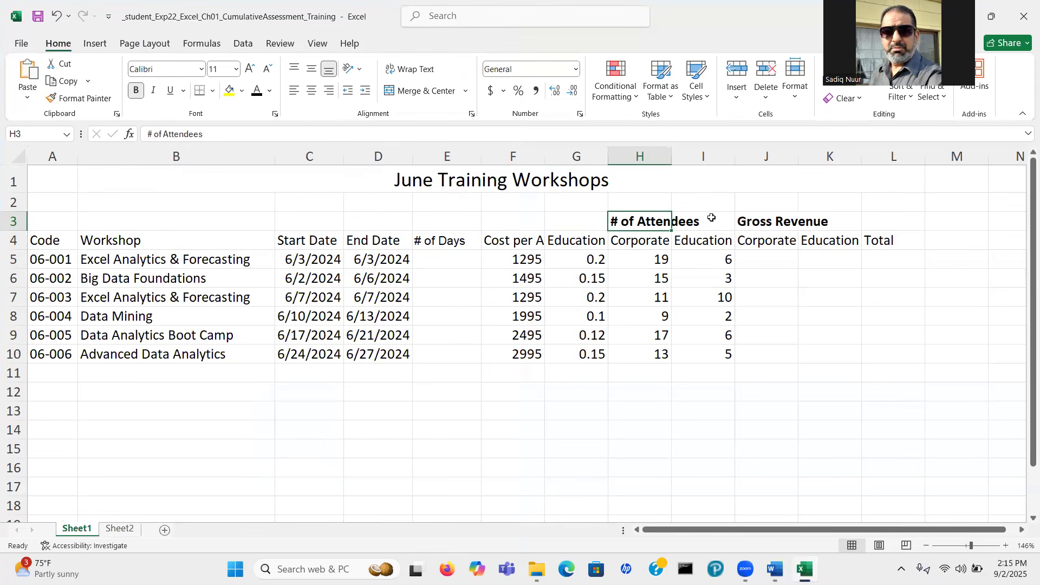
{"action": "left_click_drag", "start_coordinate": [647, 223], "coordinate": [710, 222]}
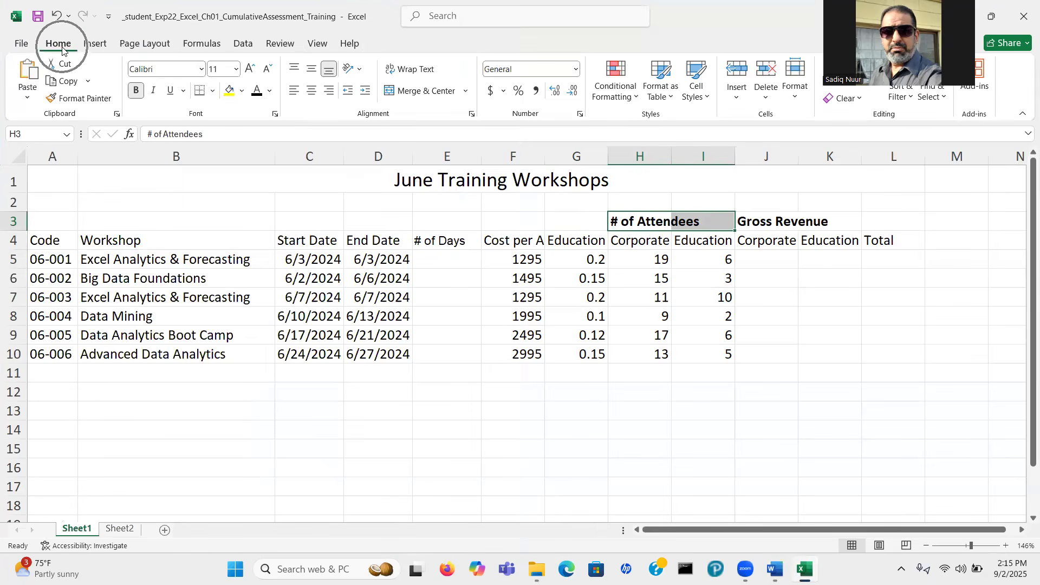
{"action": "key", "text": "ctrl"}
{"action": "key", "text": "ctrl"}
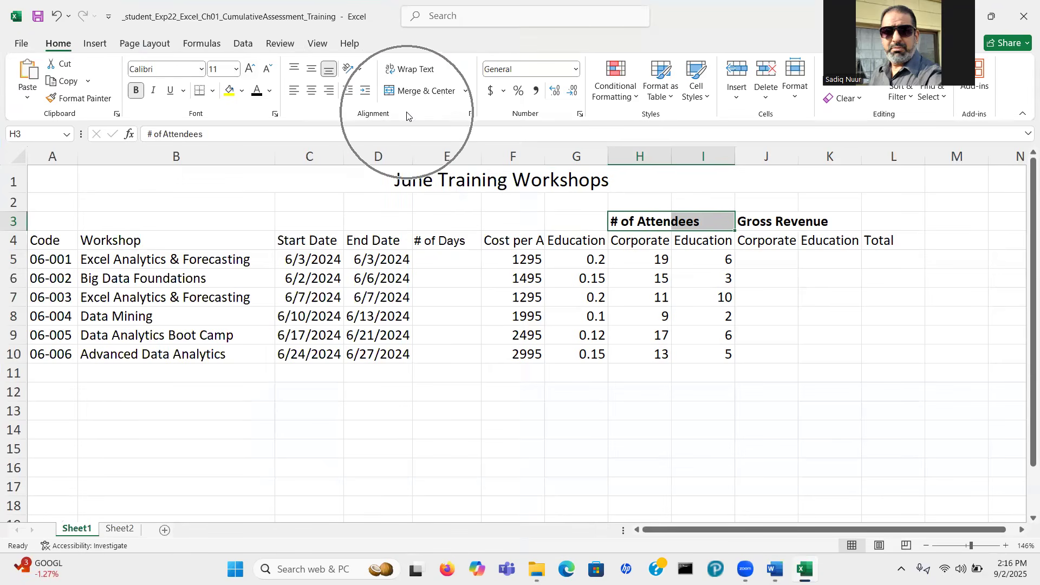
{"action": "left_click", "coordinate": [438, 94]}
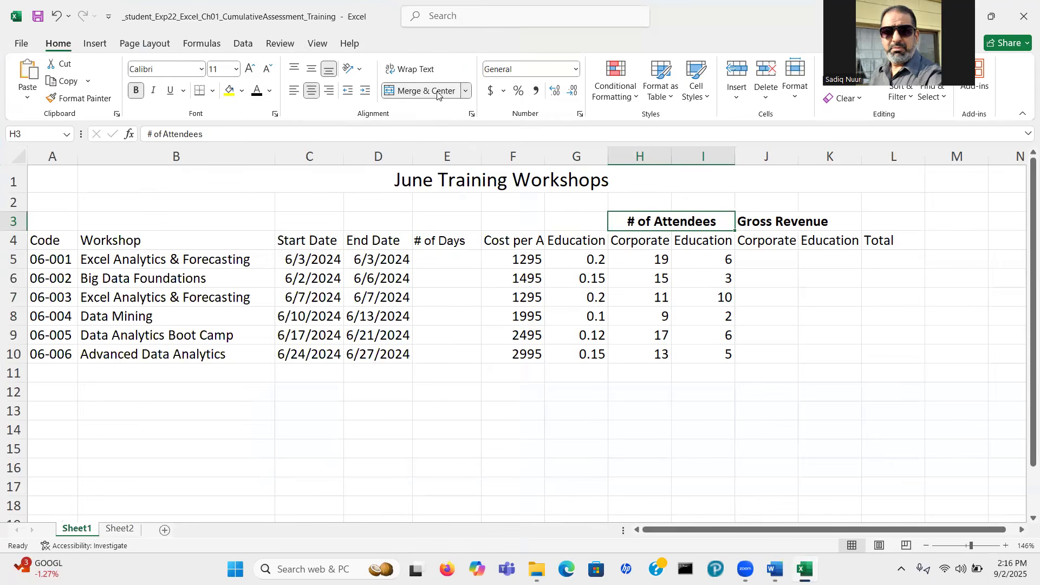
Step: Merge and center the Gross Revenue heading across J3:L3, rechecking the range in step 9 of the Word instructions
{"action": "left_click", "coordinate": [754, 222]}
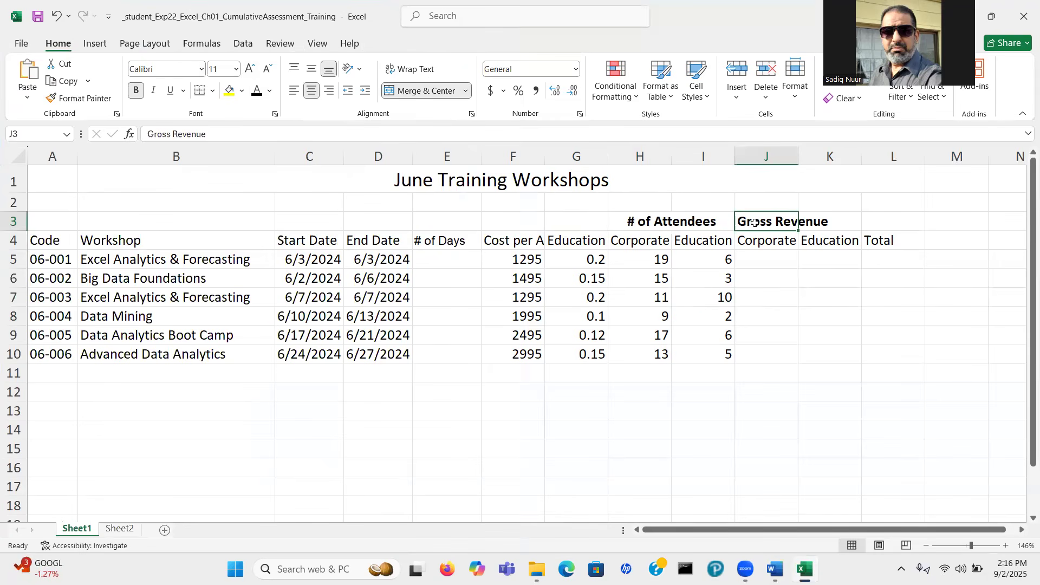
{"action": "left_click_drag", "start_coordinate": [754, 223], "coordinate": [883, 216]}
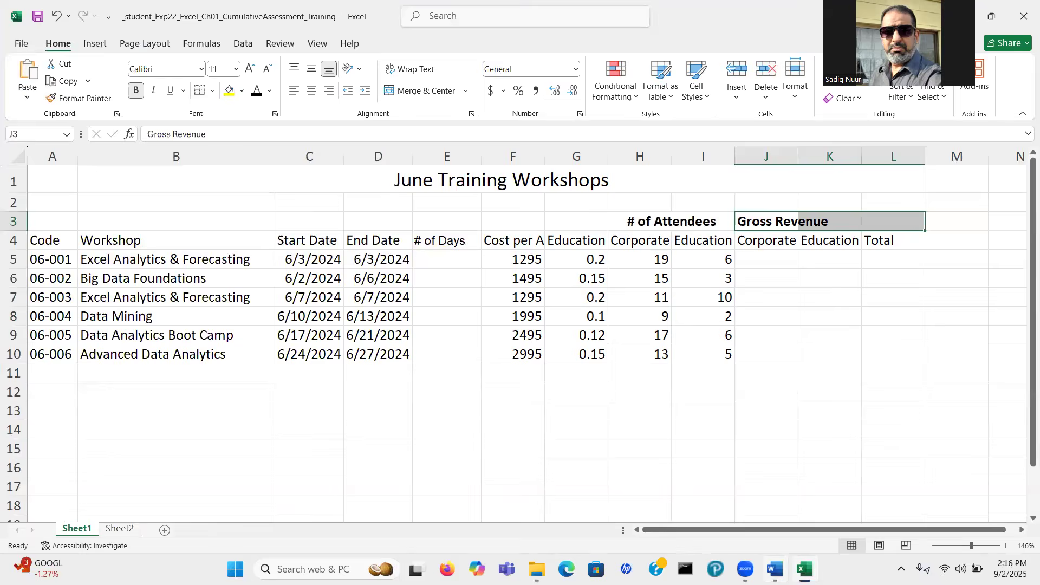
{"action": "left_click", "coordinate": [775, 568]}
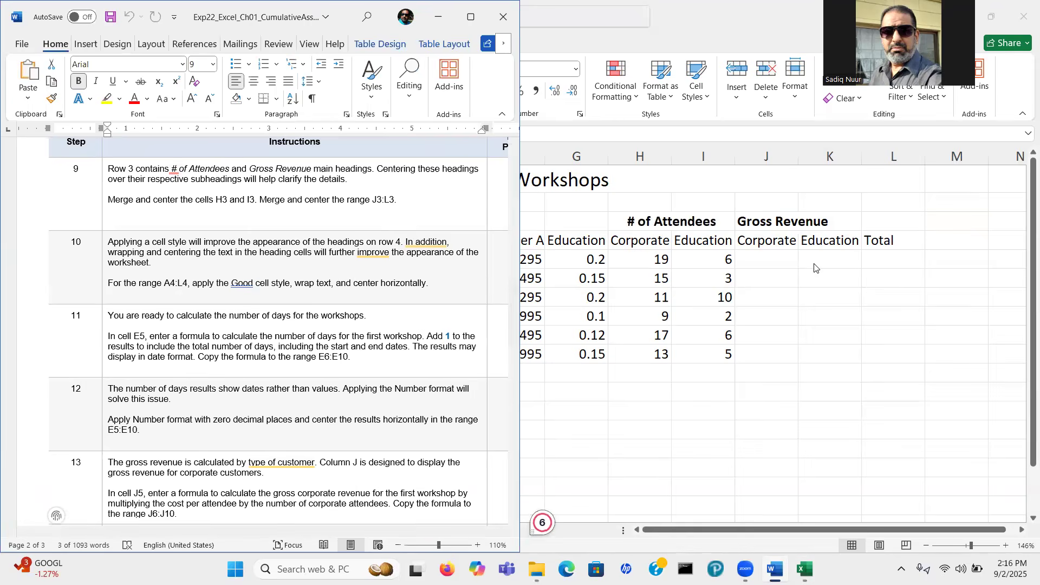
{"action": "left_click", "coordinate": [758, 222]}
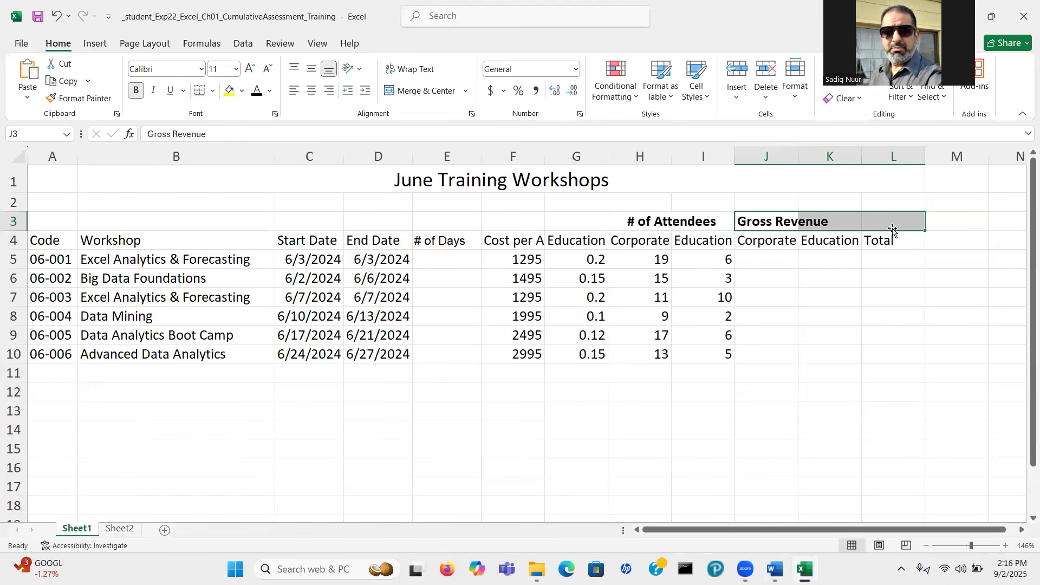
{"action": "left_click", "coordinate": [426, 91]}
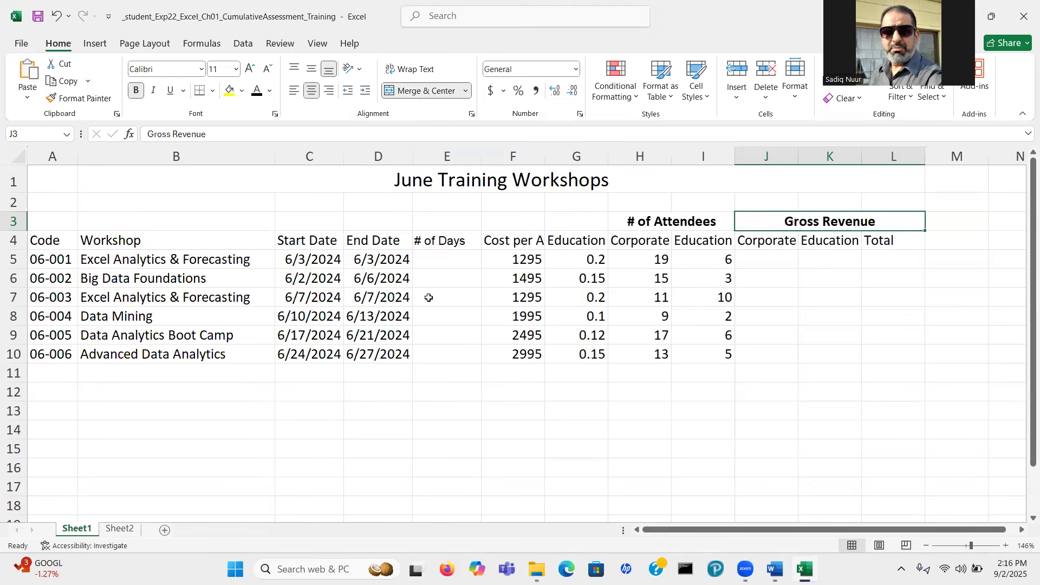
Step: Consult step 10 of the Word instructions and apply the Good cell style to the headings in A4:L4 in Excel
{"action": "left_click", "coordinate": [774, 569]}
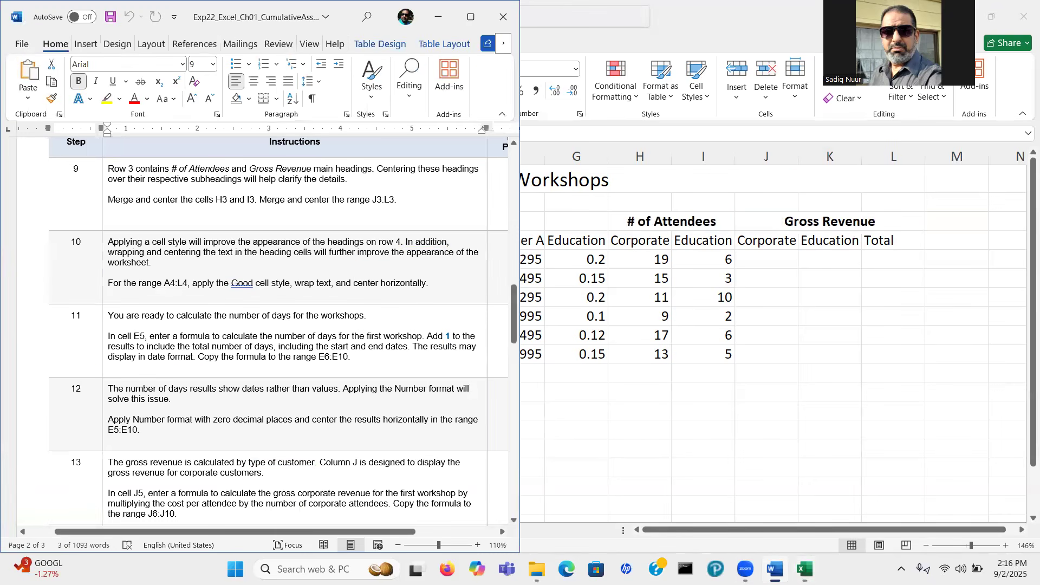
{"action": "left_click_drag", "start_coordinate": [514, 314], "coordinate": [513, 327]}
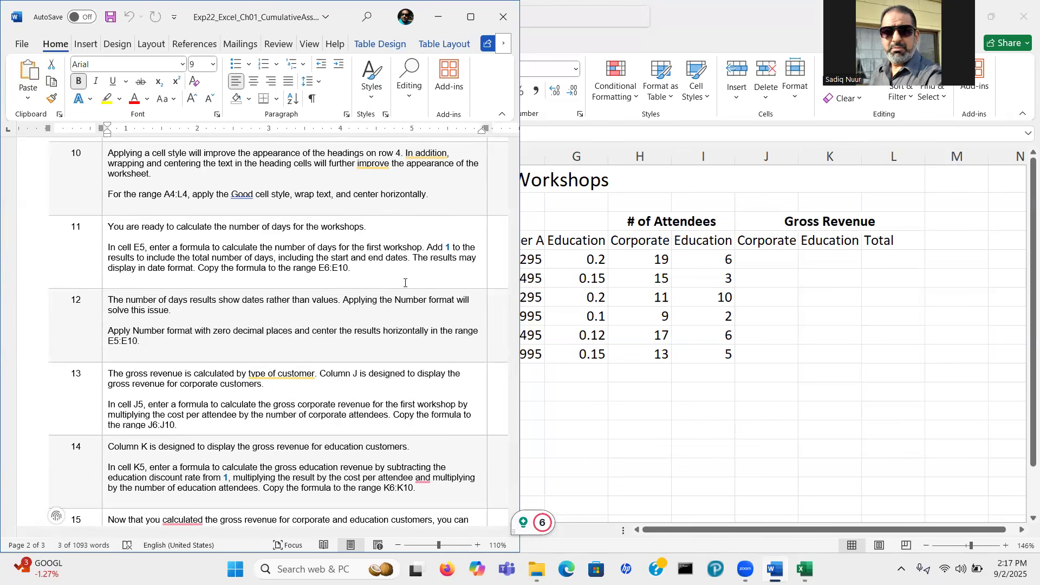
{"action": "left_click", "coordinate": [586, 274]}
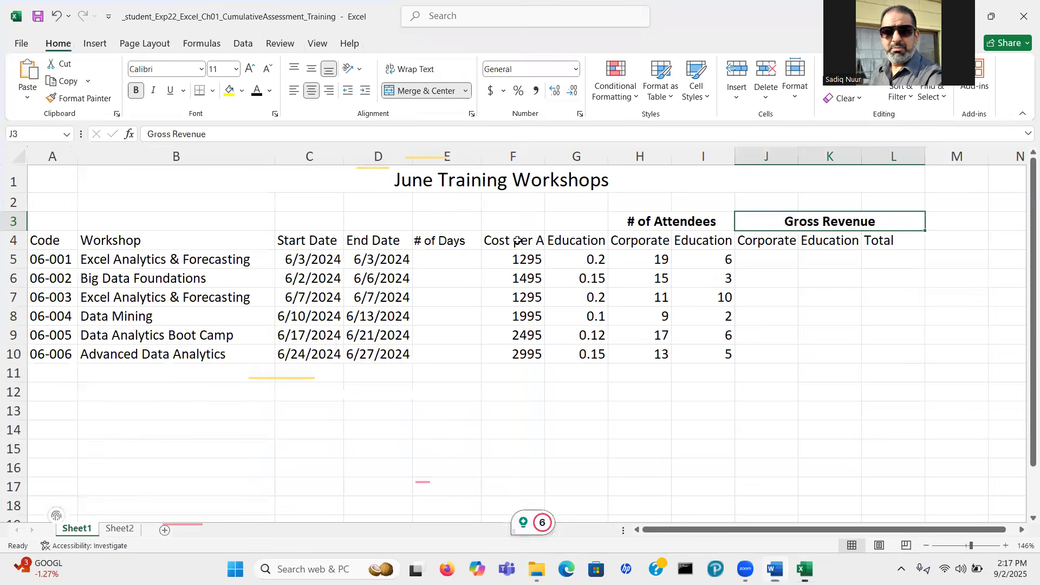
{"action": "left_click", "coordinate": [53, 240]}
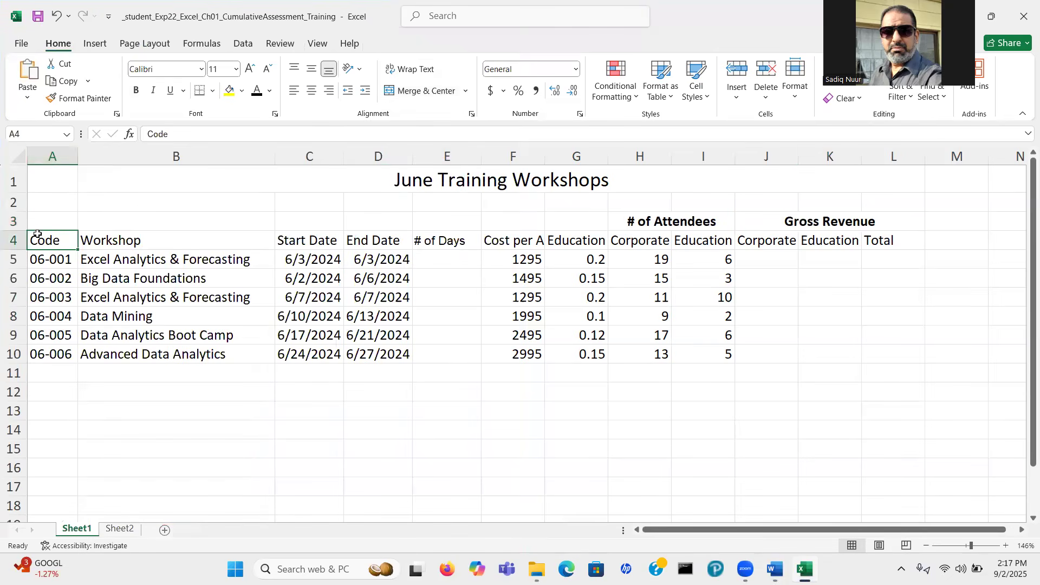
{"action": "left_click_drag", "start_coordinate": [39, 238], "coordinate": [826, 243]}
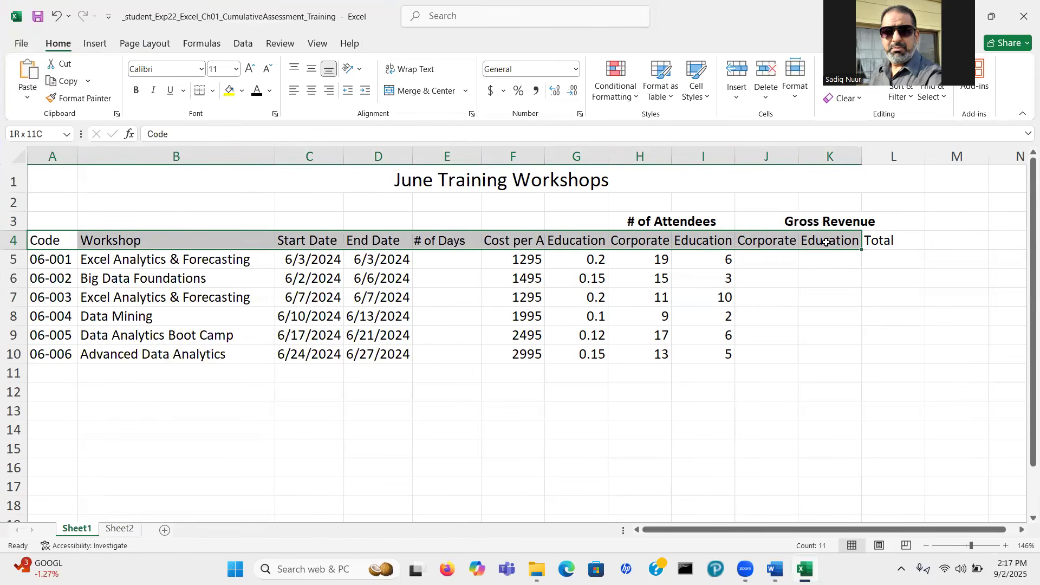
{"action": "left_click_drag", "start_coordinate": [826, 243], "coordinate": [874, 240]}
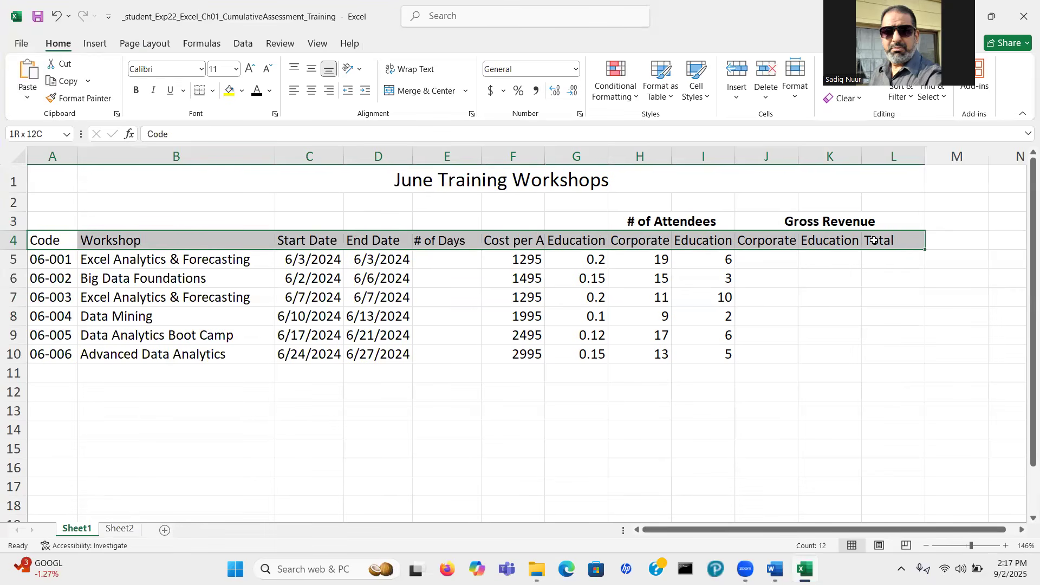
{"action": "left_click_drag", "start_coordinate": [874, 240], "coordinate": [874, 240]}
{"action": "key", "text": "ctrl+q"}
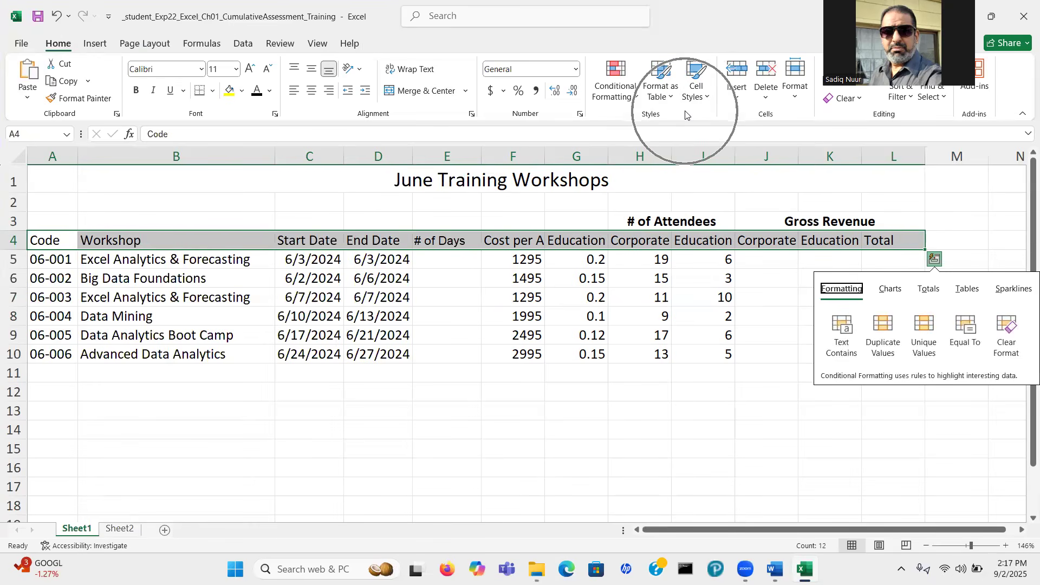
{"action": "left_click", "coordinate": [708, 97]}
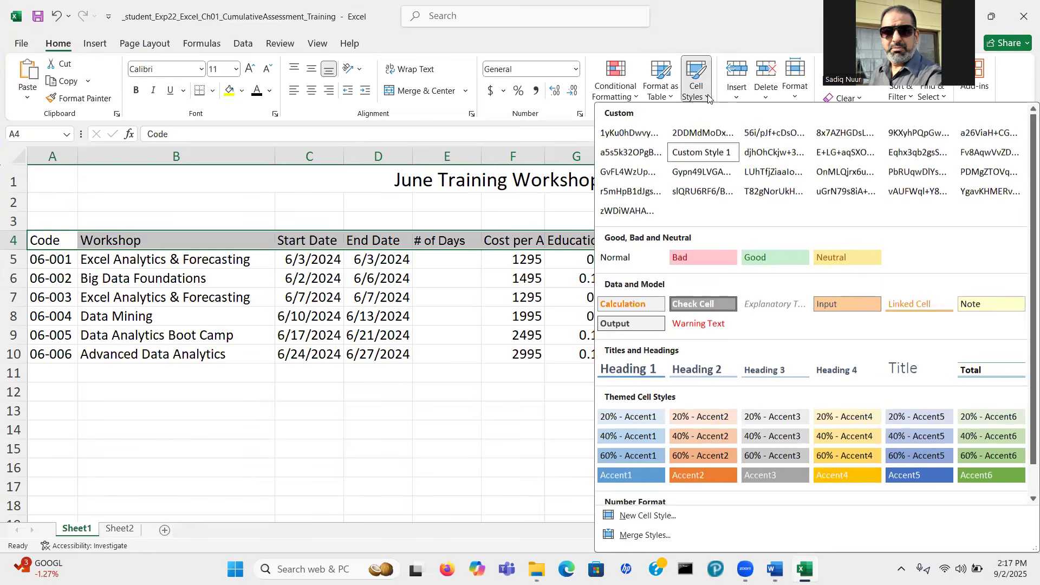
{"action": "left_click", "coordinate": [767, 255]}
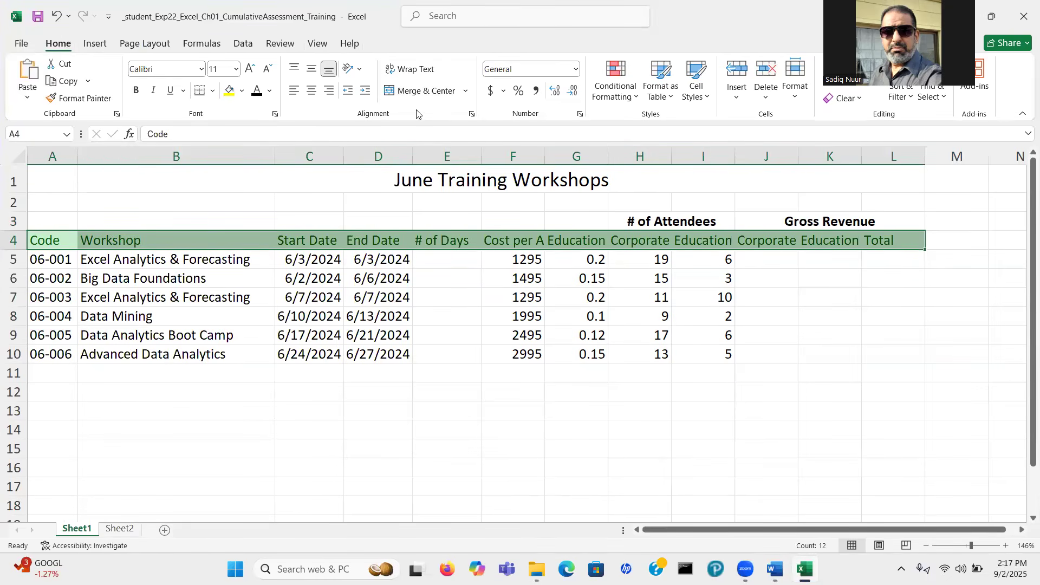
{"action": "key", "text": "ctrl+q"}
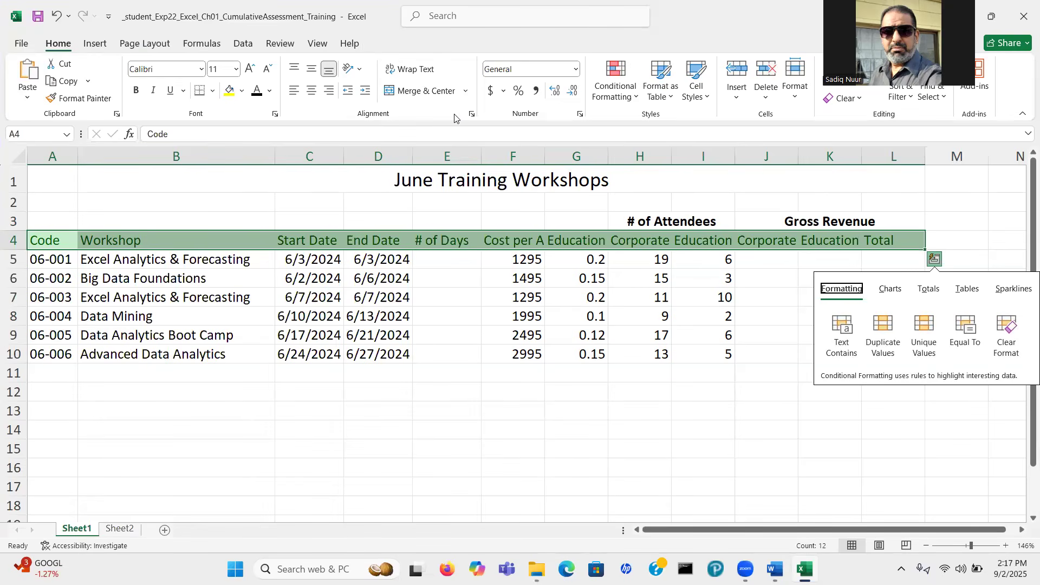
Step: Wrap the text and center it horizontally in the headings A4:L4, rechecking step 10 of the Word instructions
{"action": "left_click", "coordinate": [472, 114]}
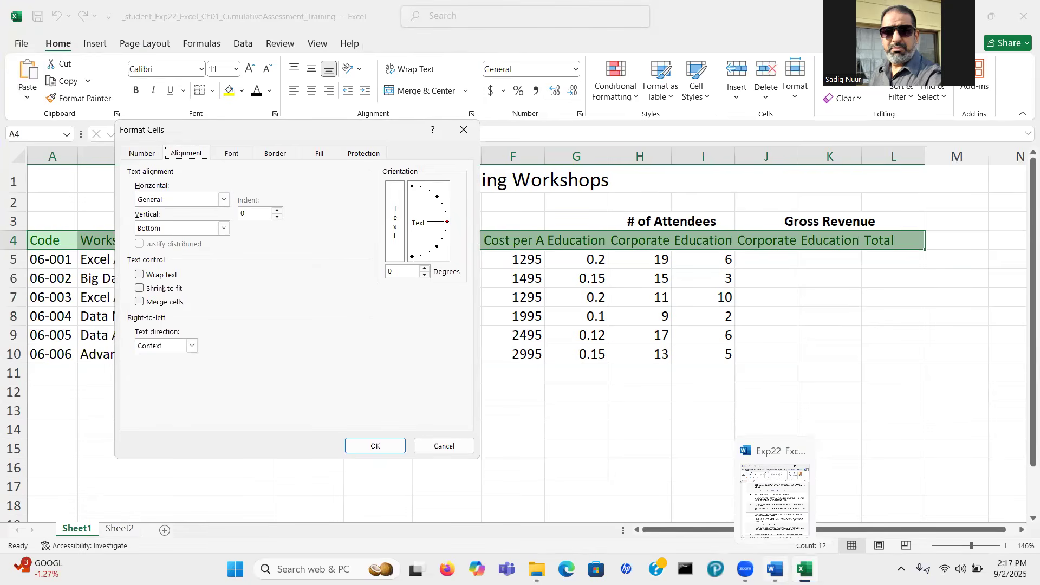
{"action": "left_click", "coordinate": [774, 569]}
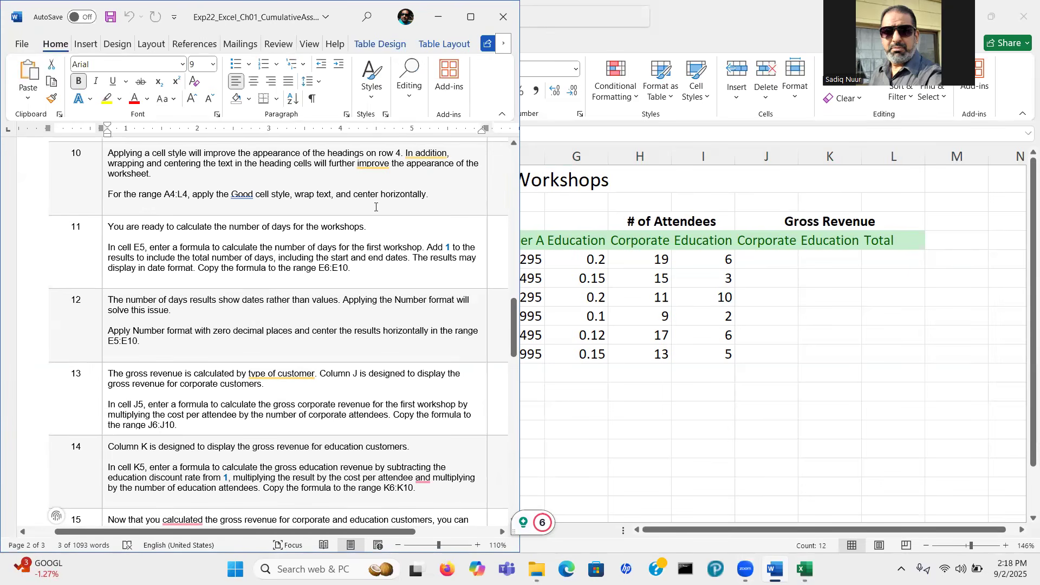
{"action": "left_click", "coordinate": [570, 412]}
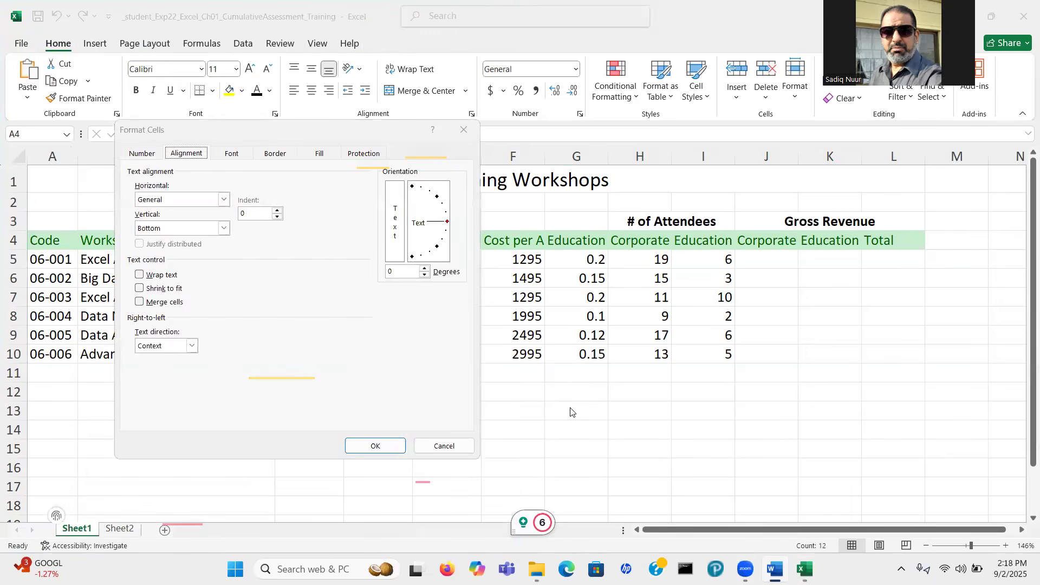
{"action": "left_click", "coordinate": [223, 199]}
{"action": "left_click", "coordinate": [203, 232]}
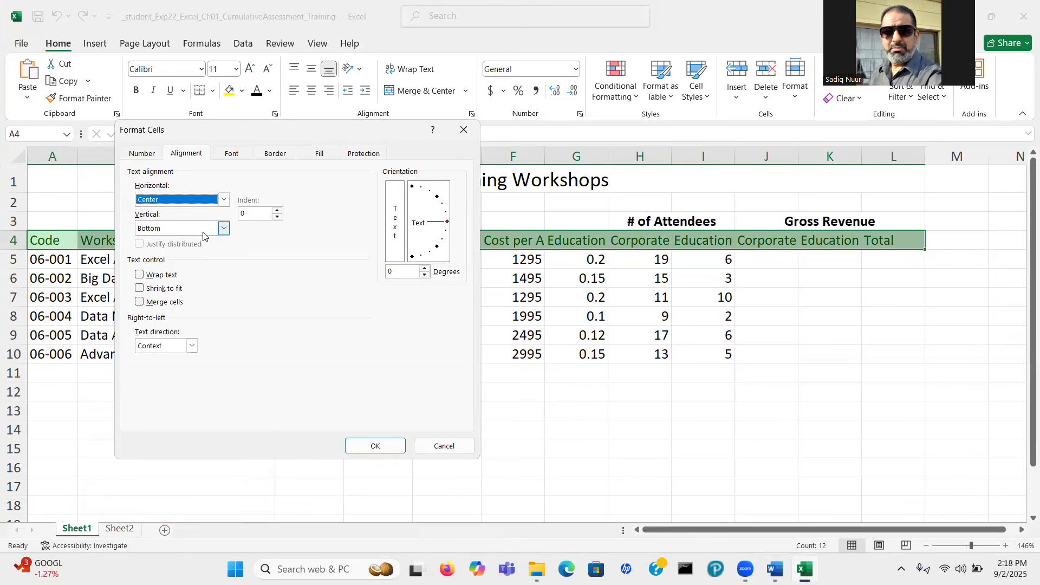
{"action": "left_click", "coordinate": [139, 275]}
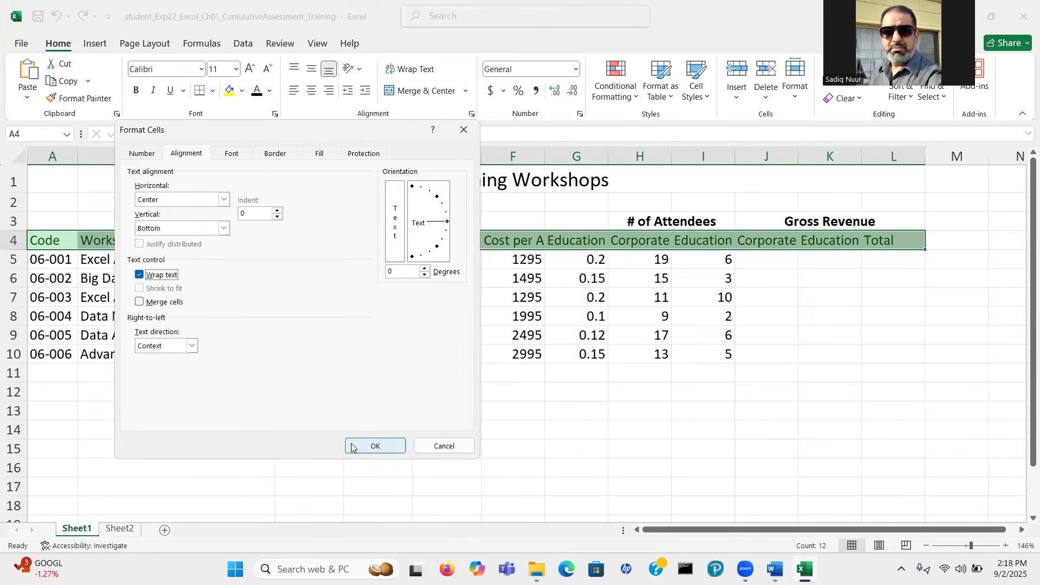
{"action": "left_click", "coordinate": [373, 446]}
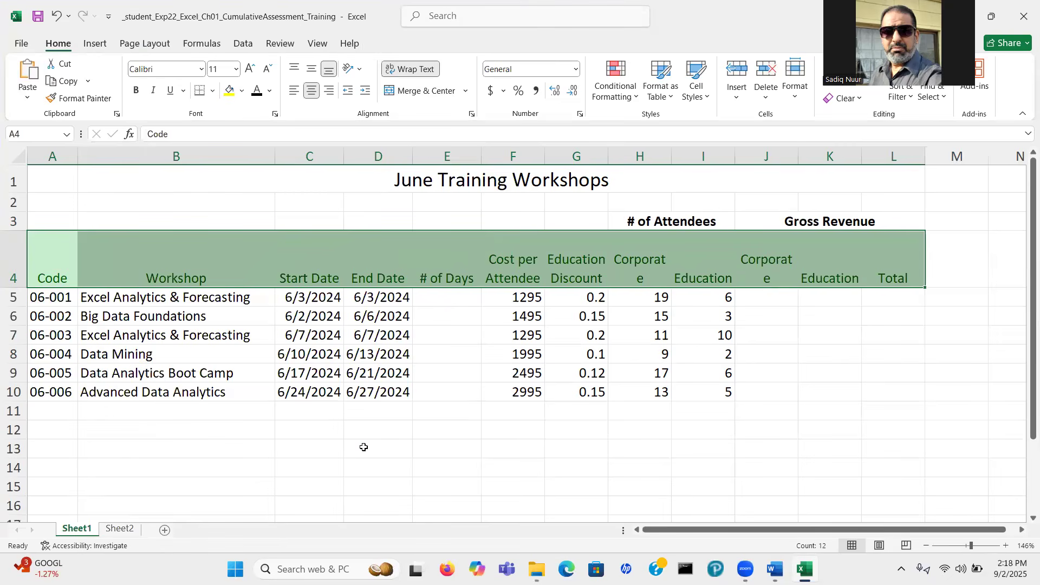
Step: Consult step 11 of the Word instructions, enter =D5-C5+1 in cell E5 in Excel and copy the formula to E6:E10
{"action": "mouse_move", "coordinate": [775, 568]}
{"action": "left_click", "coordinate": [774, 498]}
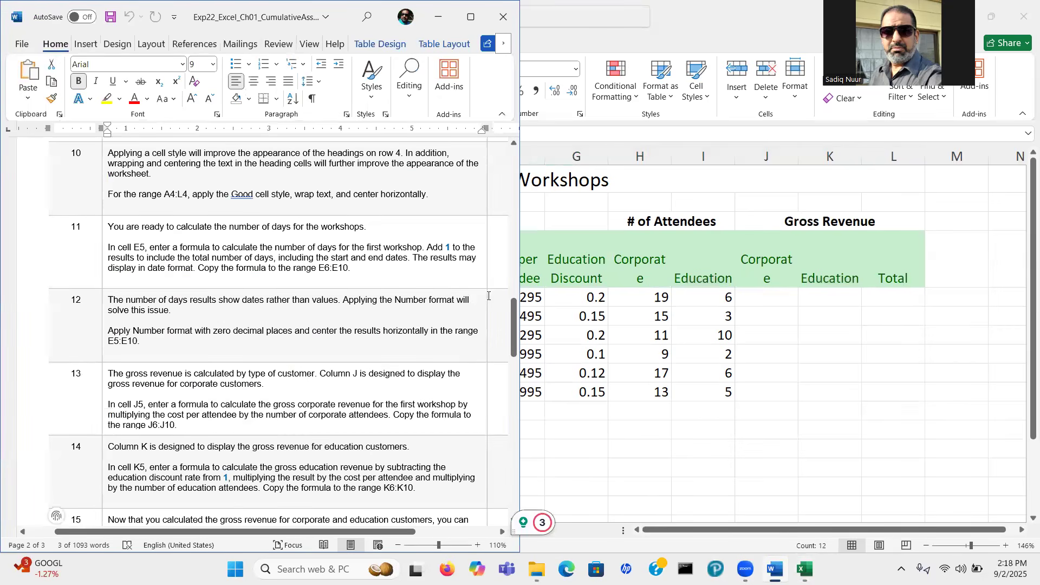
{"action": "left_click_drag", "start_coordinate": [516, 320], "coordinate": [515, 334]}
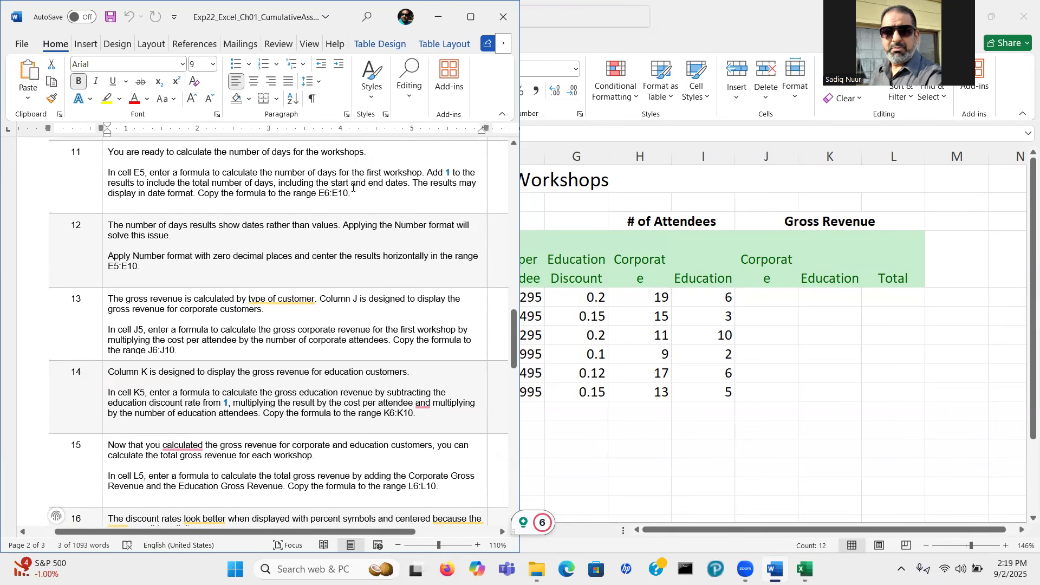
{"action": "left_click", "coordinate": [574, 317]}
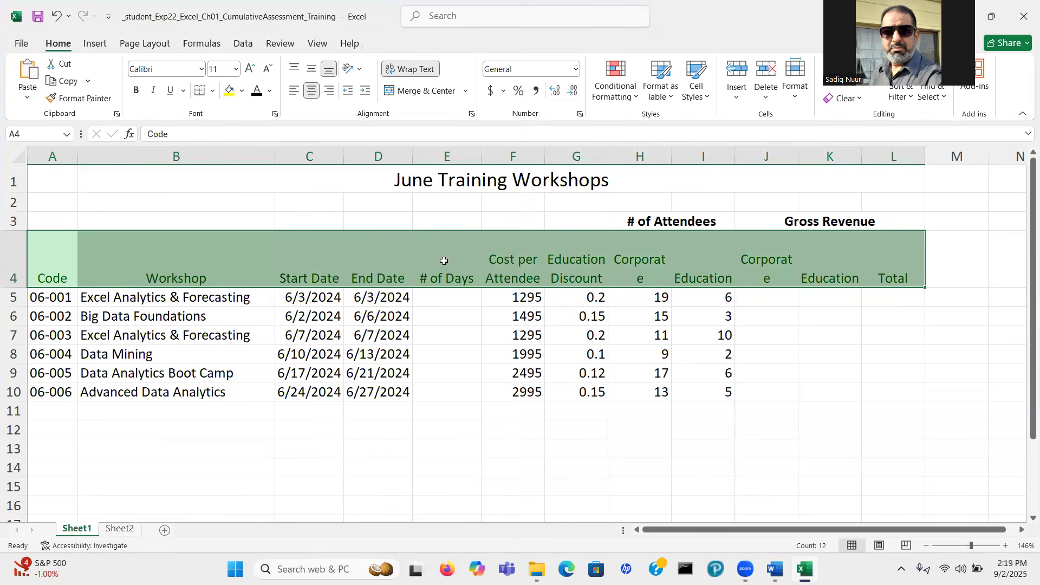
{"action": "left_click", "coordinate": [443, 303]}
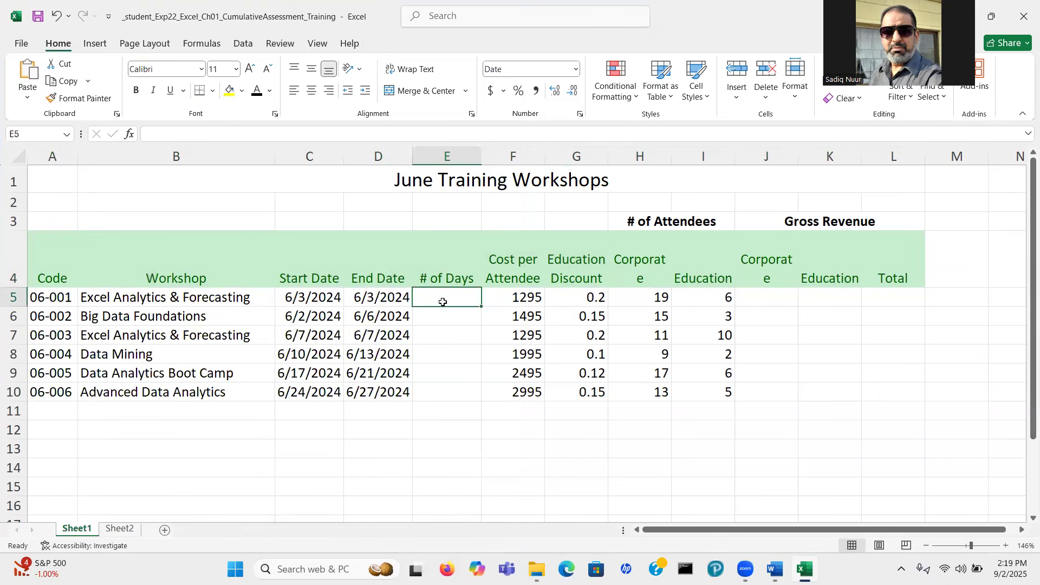
{"action": "type", "text": "="}
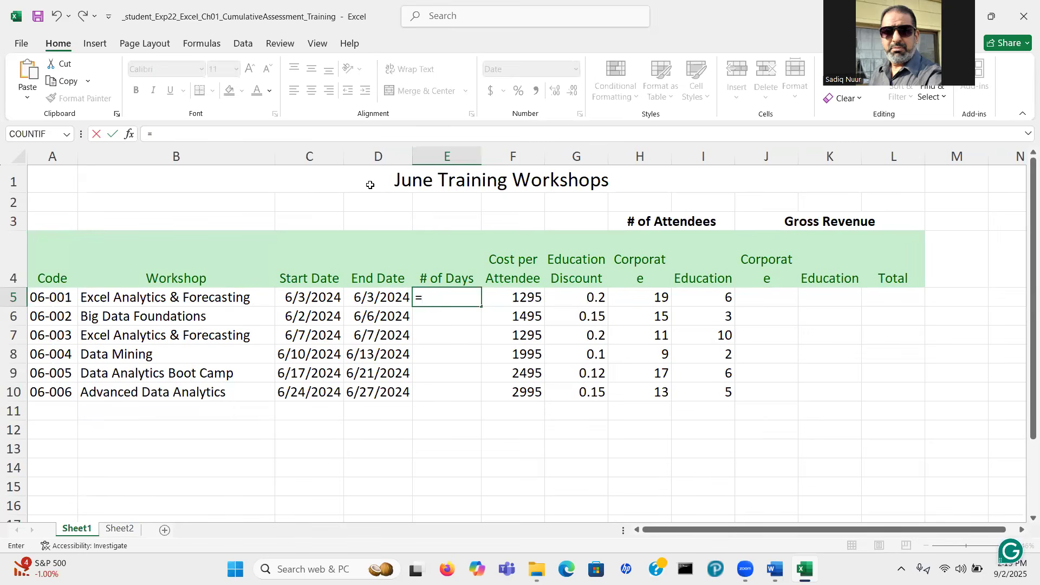
{"action": "left_click", "coordinate": [368, 299]}
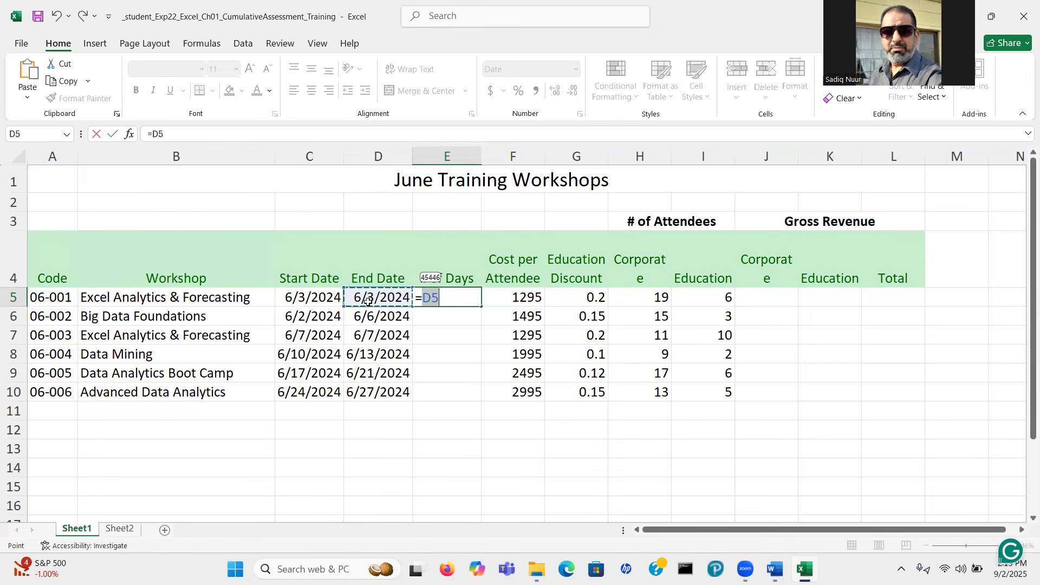
{"action": "type", "text": "-"}
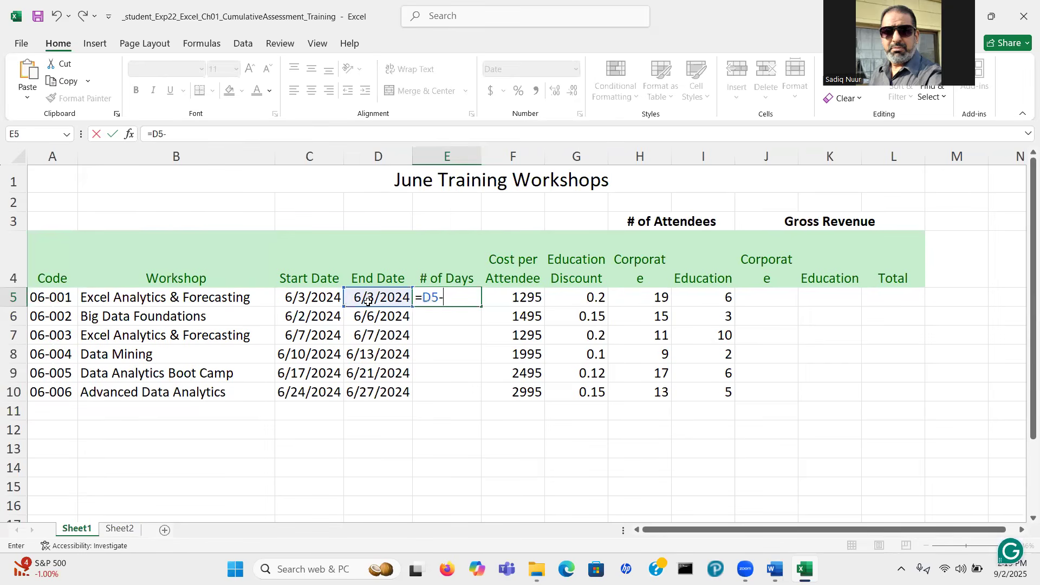
{"action": "left_click", "coordinate": [302, 298]}
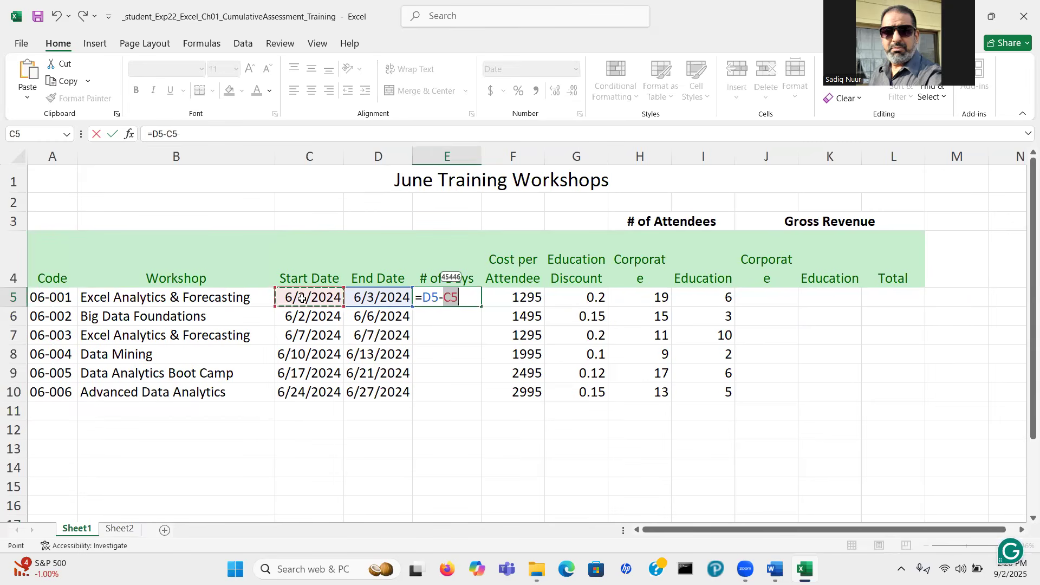
{"action": "type", "text": "+1"}
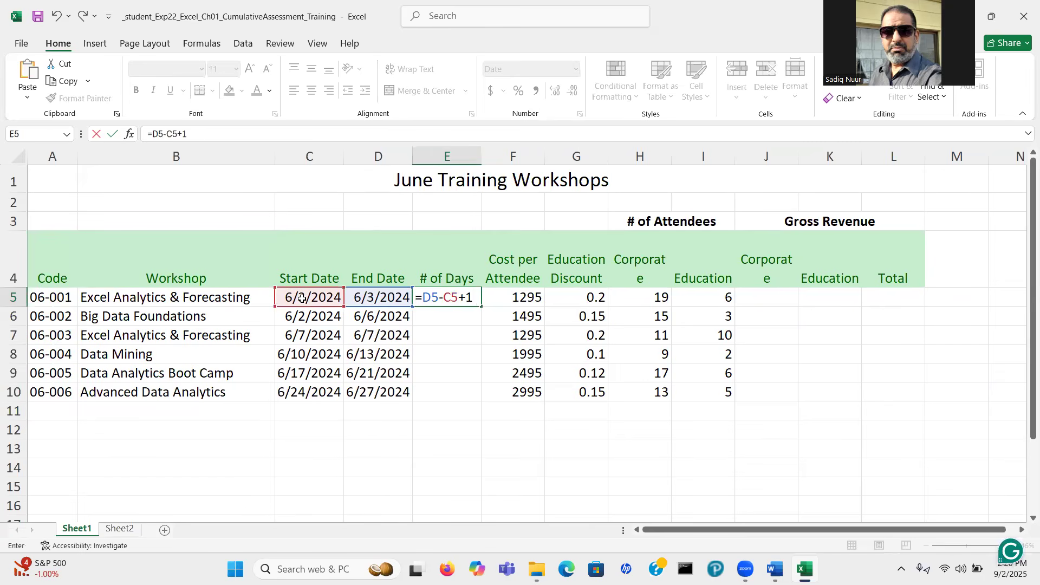
{"action": "key", "text": "Return"}
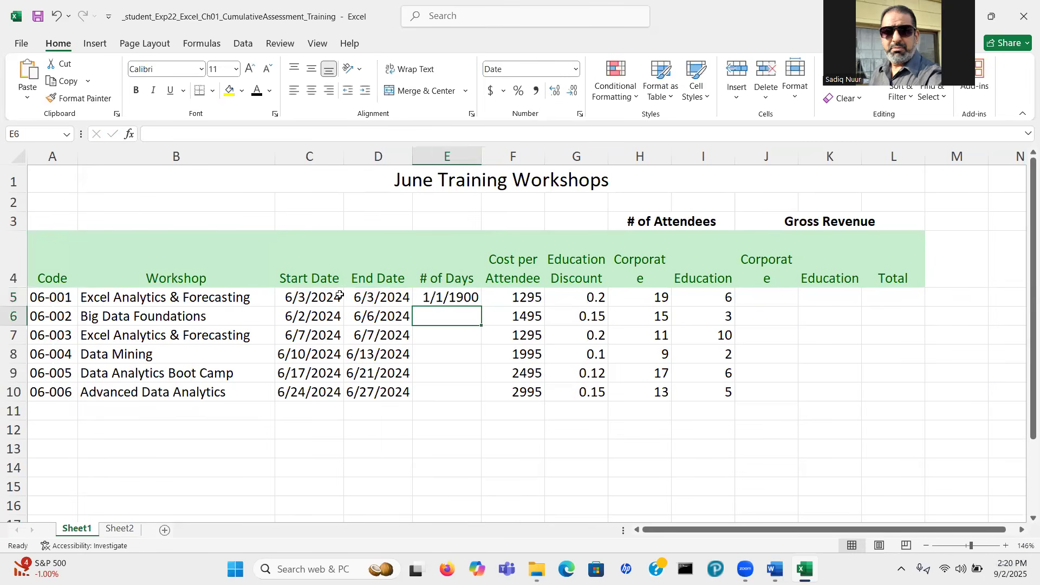
{"action": "left_click", "coordinate": [443, 297]}
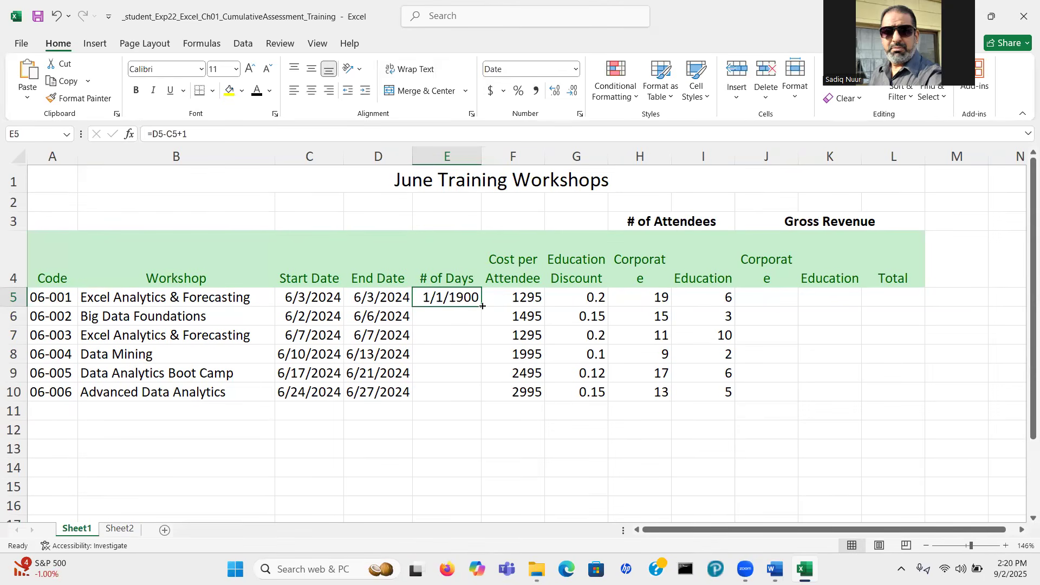
{"action": "left_click_drag", "start_coordinate": [482, 306], "coordinate": [482, 398]}
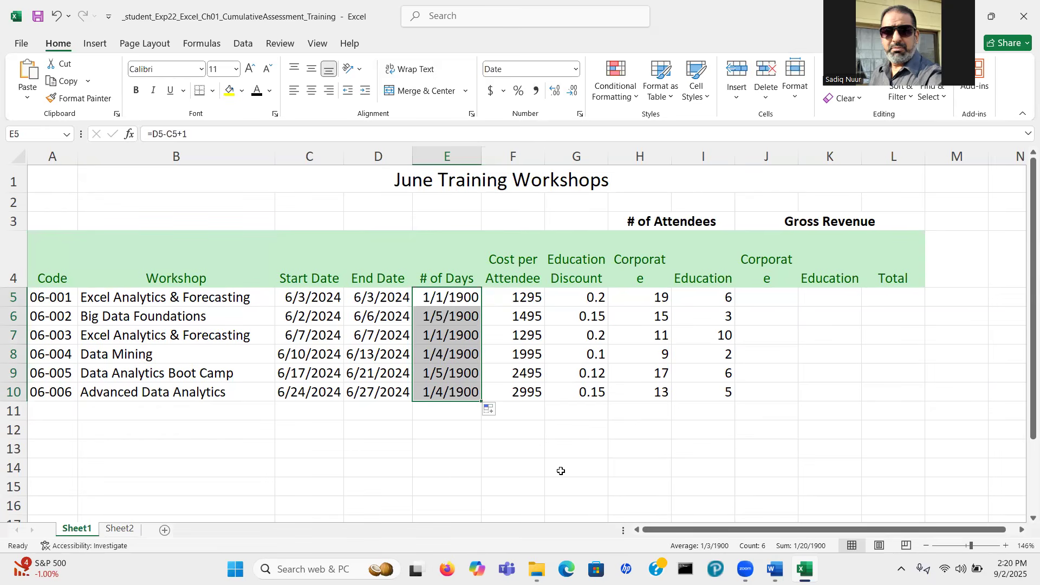
Step: Consult step 12 of the Word instructions and format E5:E10 in Excel as Number with zero decimal places
{"action": "mouse_move", "coordinate": [805, 568]}
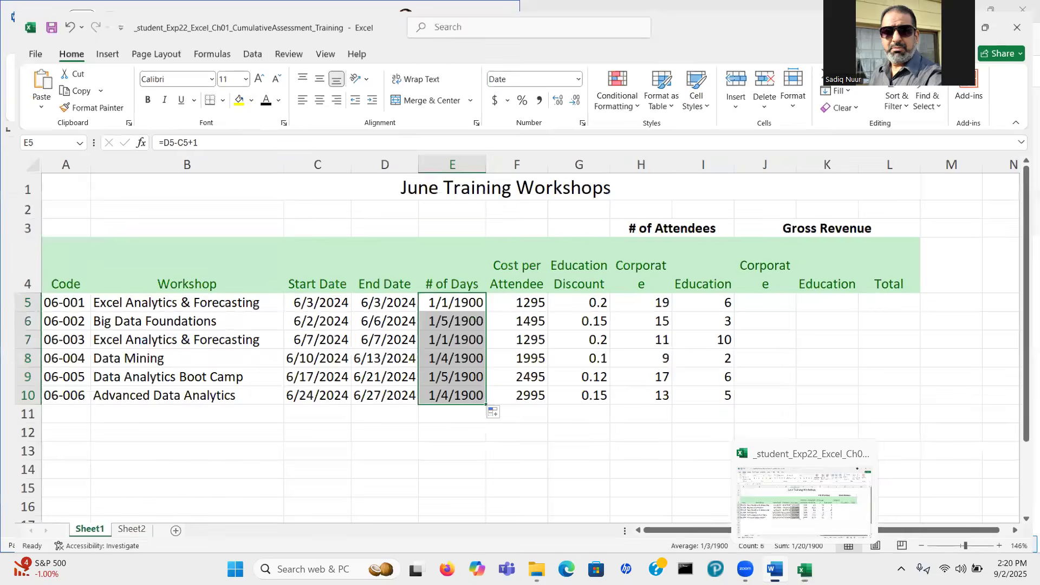
{"action": "left_click", "coordinate": [775, 568]}
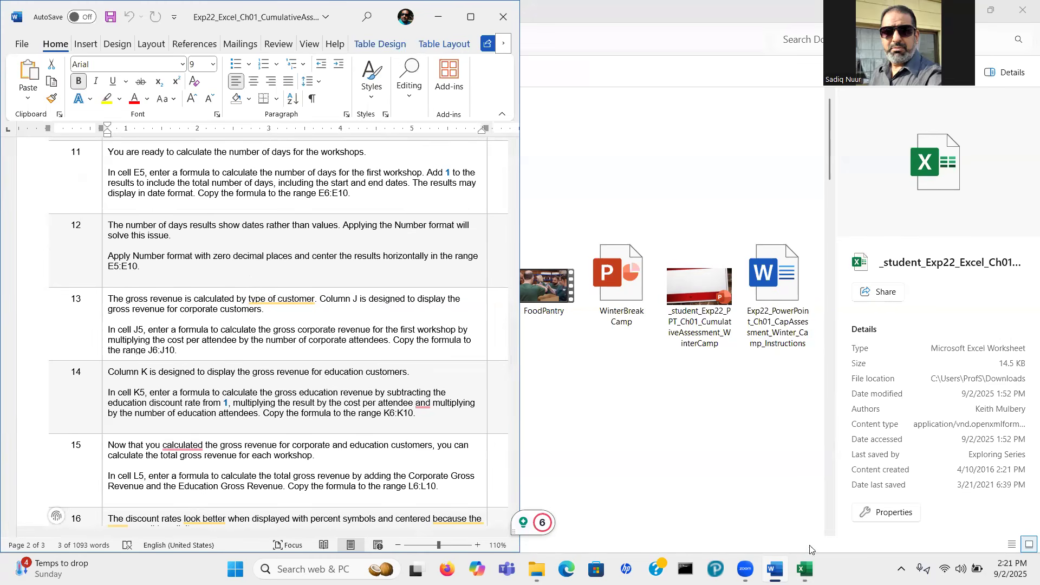
{"action": "mouse_move", "coordinate": [805, 569]}
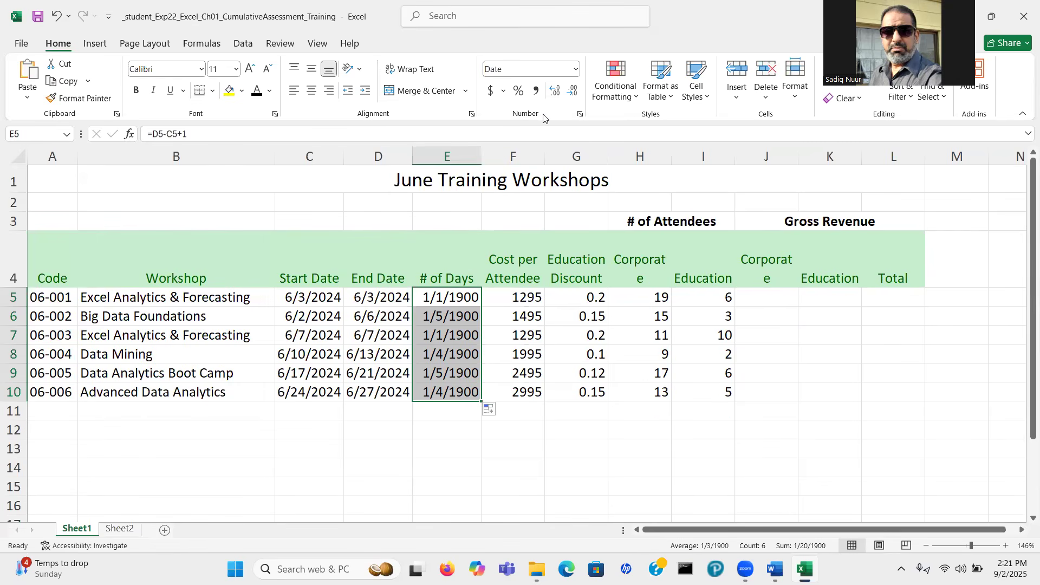
{"action": "left_click", "coordinate": [574, 72]}
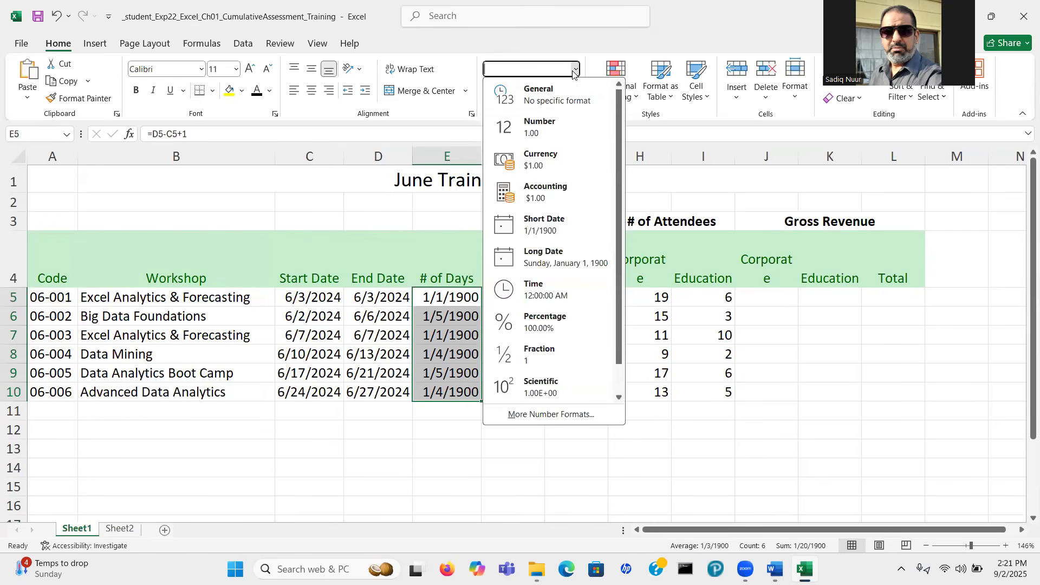
{"action": "left_click", "coordinate": [559, 128]}
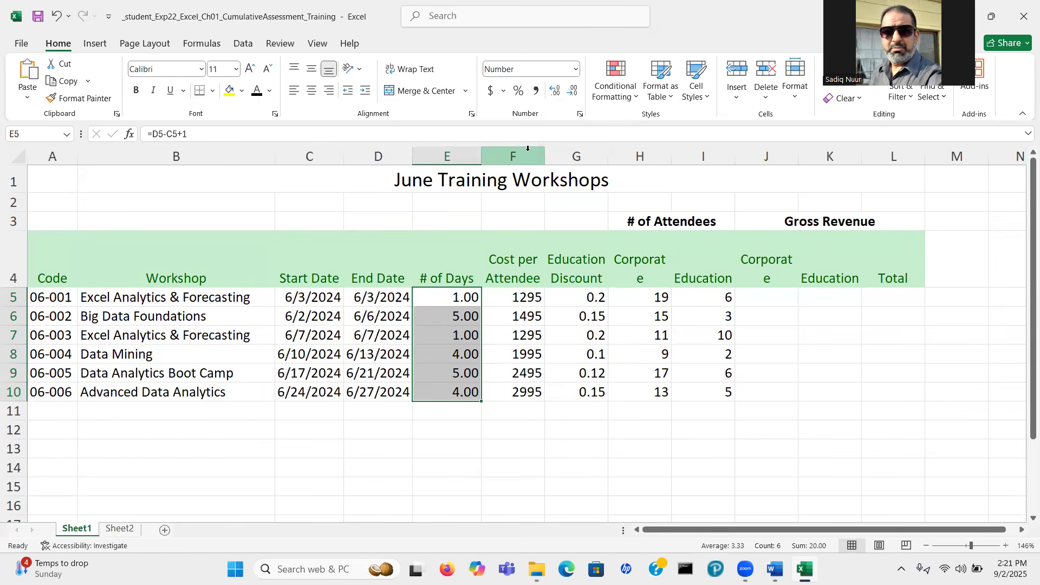
{"action": "left_click", "coordinate": [574, 92]}
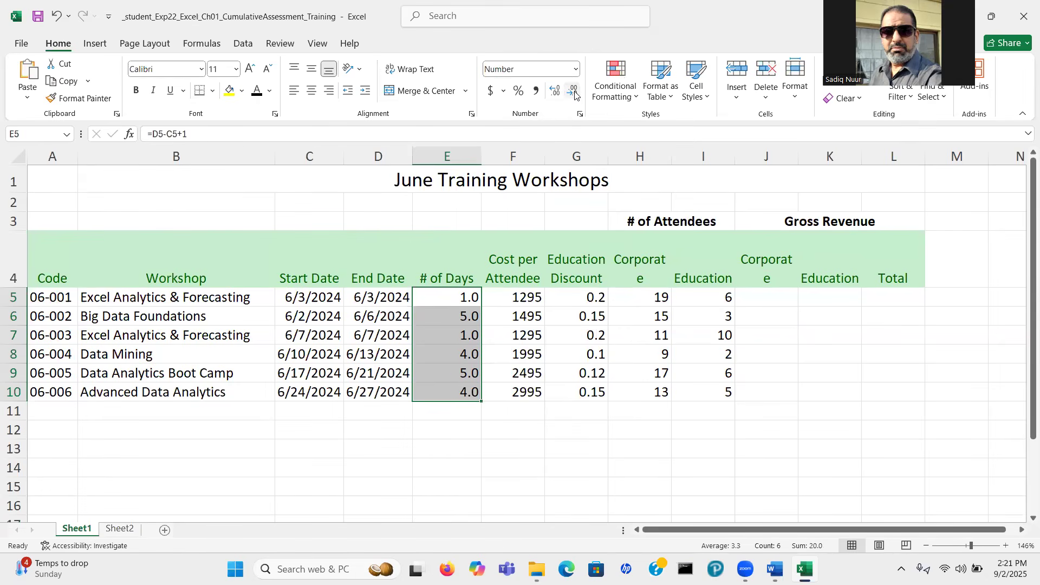
{"action": "left_click", "coordinate": [574, 95]}
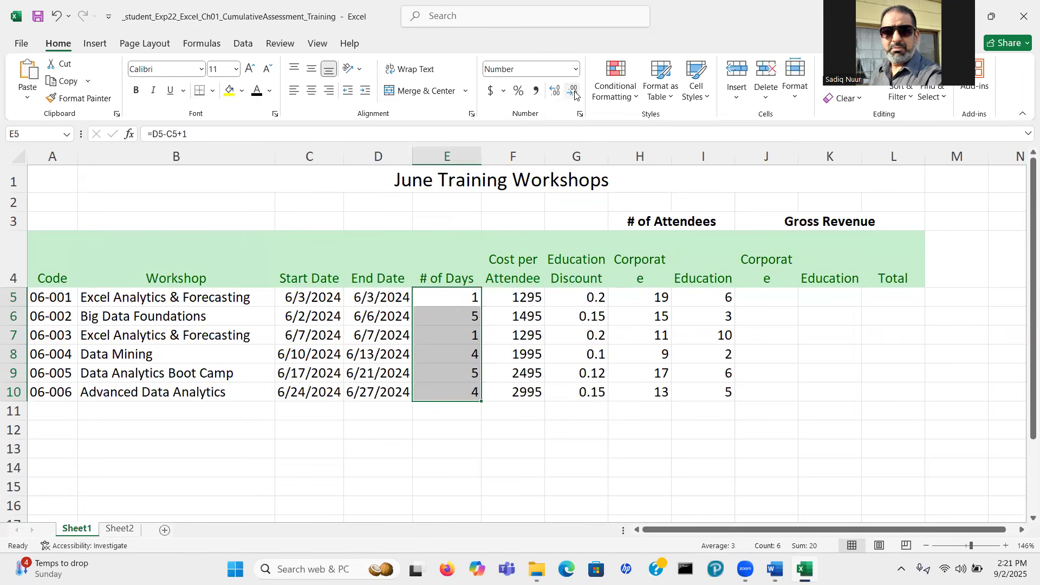
Step: Recheck step 12 of the Word instructions and center the values in E5:E10 horizontally in Excel
{"action": "mouse_move", "coordinate": [775, 568]}
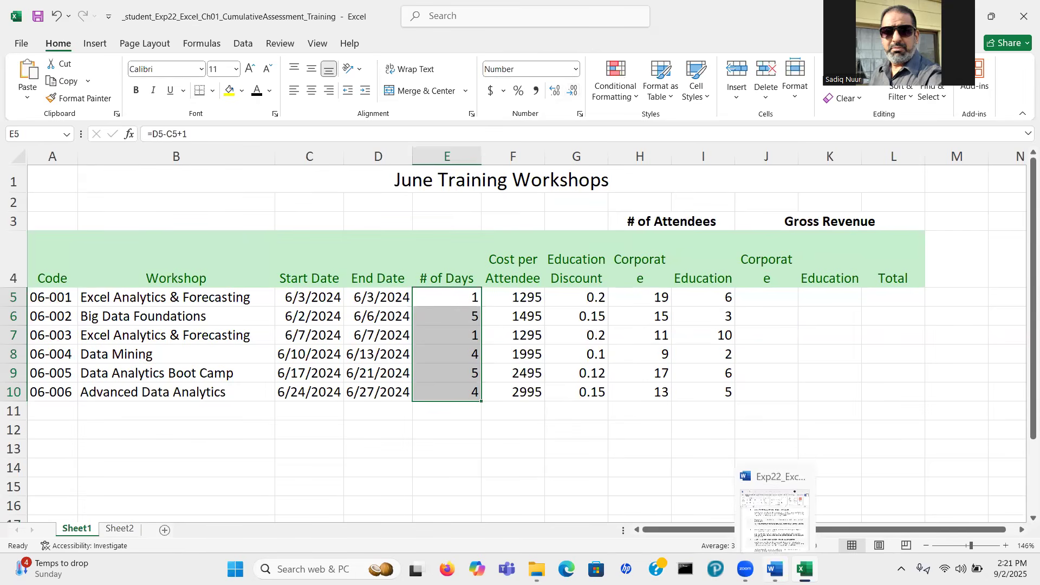
{"action": "left_click", "coordinate": [774, 498]}
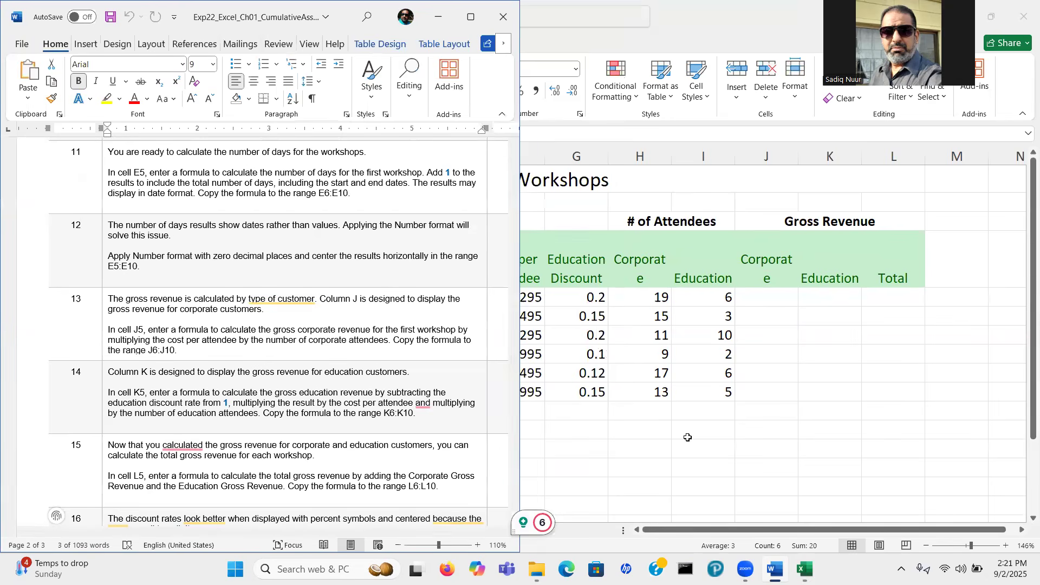
{"action": "key", "text": "alt+Tab"}
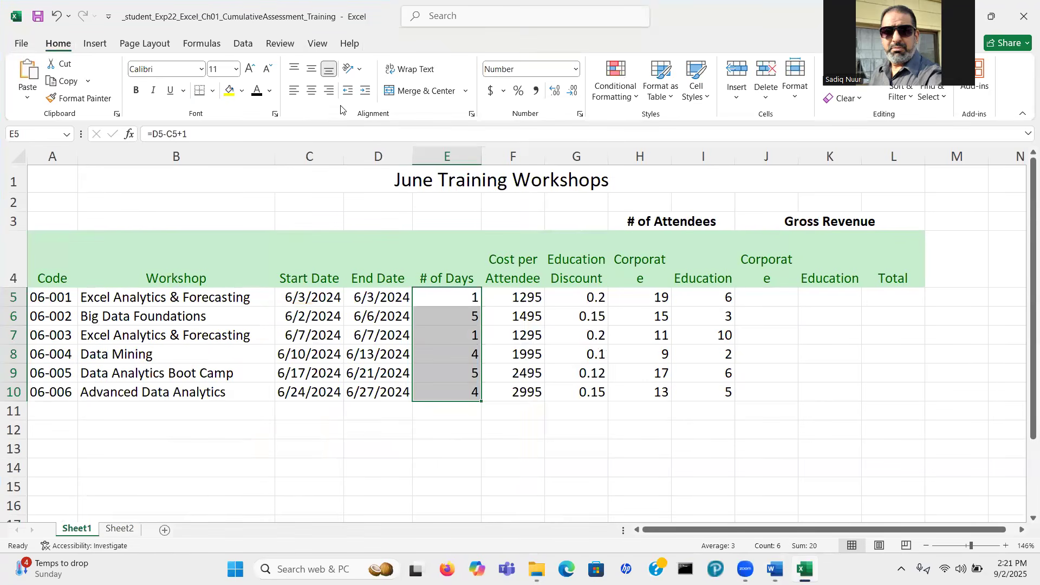
{"action": "left_click", "coordinate": [312, 93]}
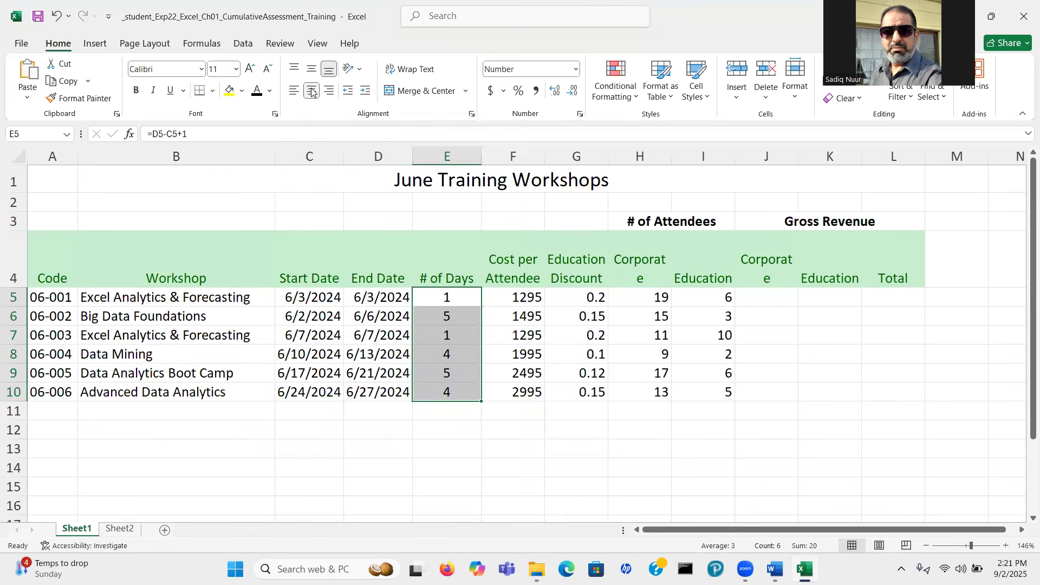
Step: Consult step 13 of the Word instructions for the gross corporate revenue formula in column J
{"action": "left_click", "coordinate": [775, 569]}
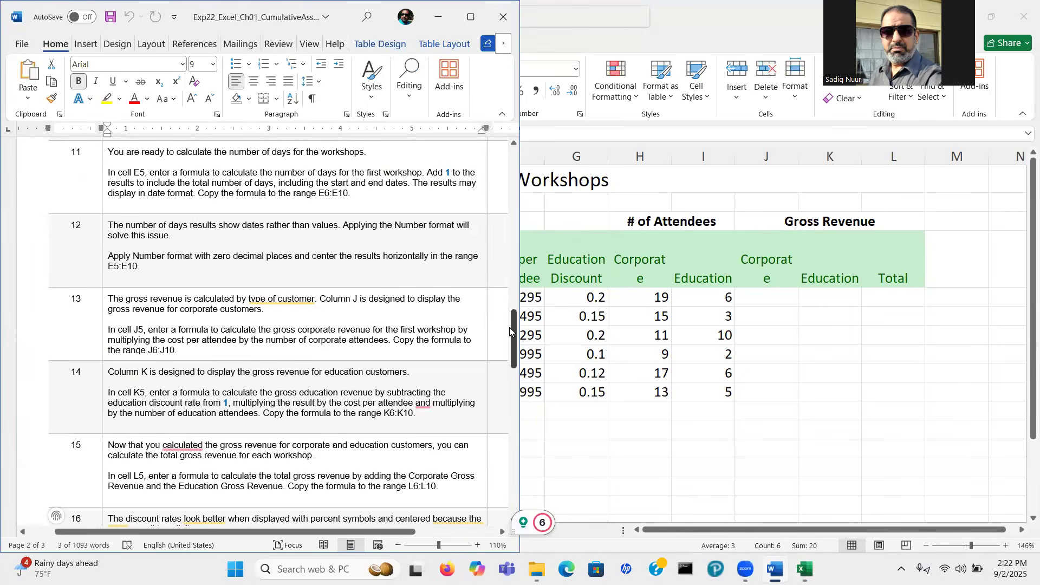
{"action": "left_click_drag", "start_coordinate": [513, 333], "coordinate": [516, 358]}
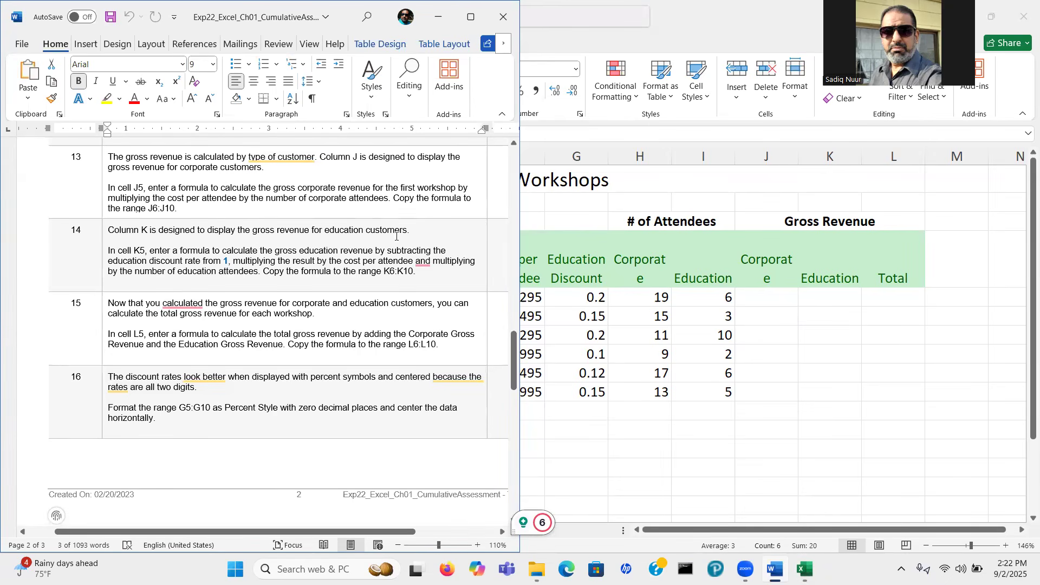
Step: Following instruction 13 in Word, enter =F5*H5 in cell J5 of the Excel sheet and copy the formula to J6:J10
{"action": "left_click", "coordinate": [769, 295]}
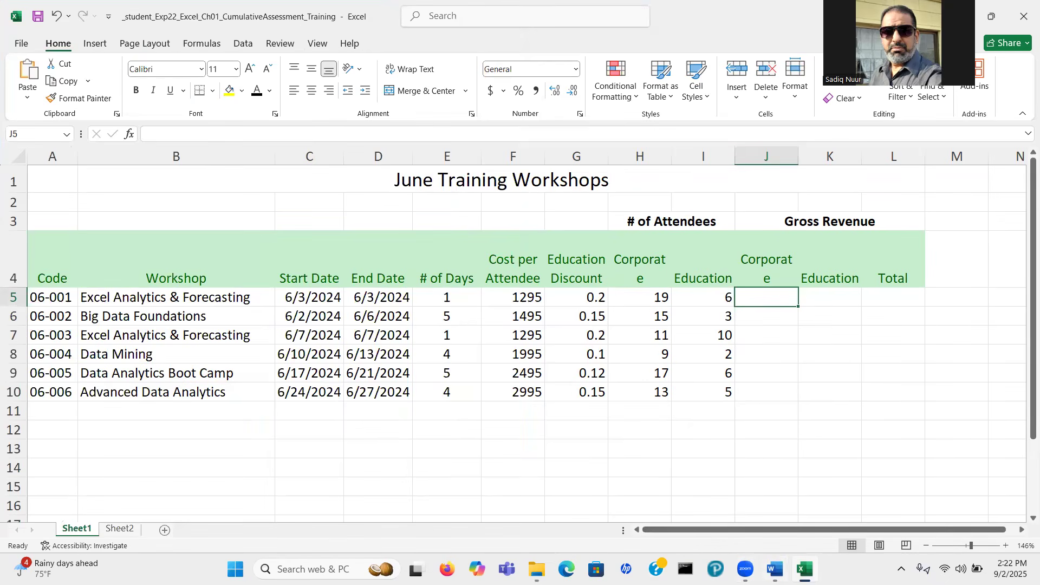
{"action": "left_click", "coordinate": [775, 569]}
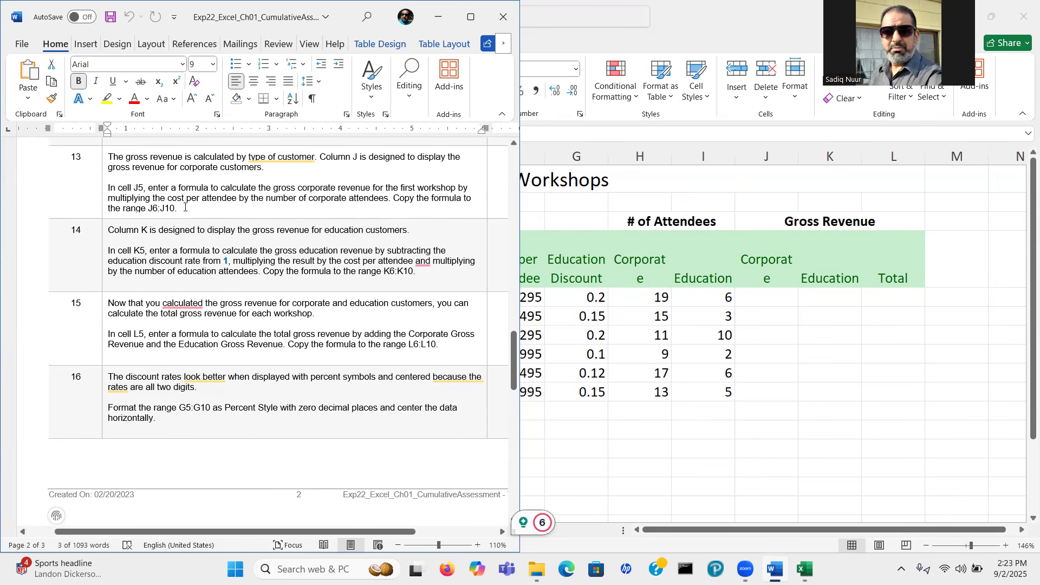
{"action": "left_click", "coordinate": [767, 297]}
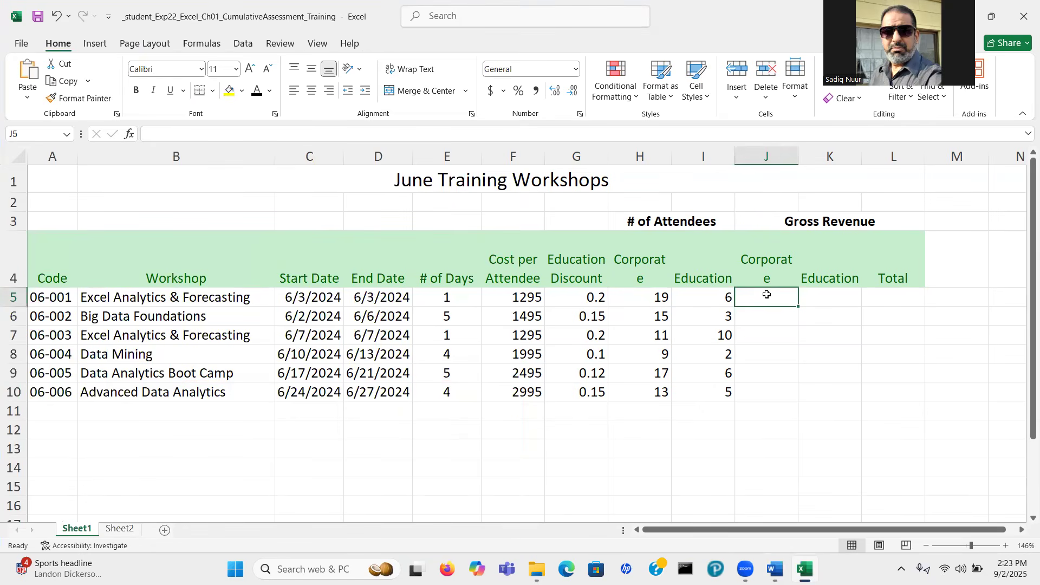
{"action": "type", "text": "="}
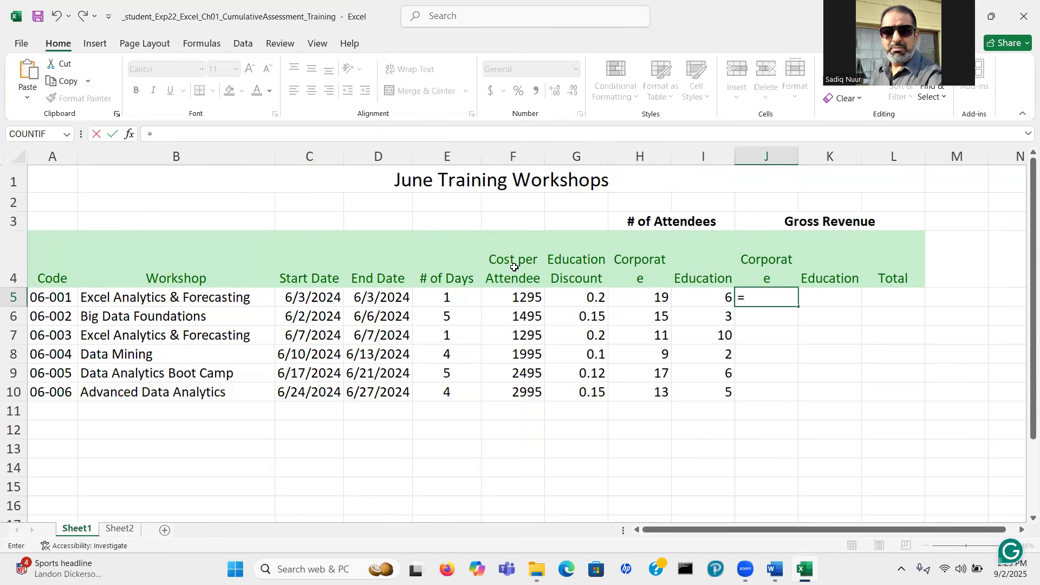
{"action": "left_click", "coordinate": [506, 299]}
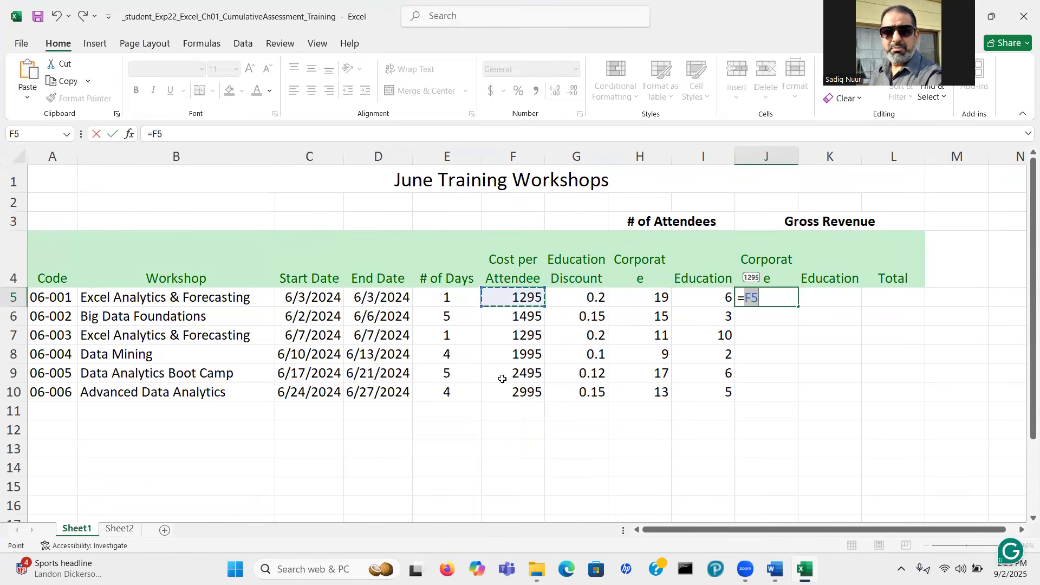
{"action": "type", "text": "*"}
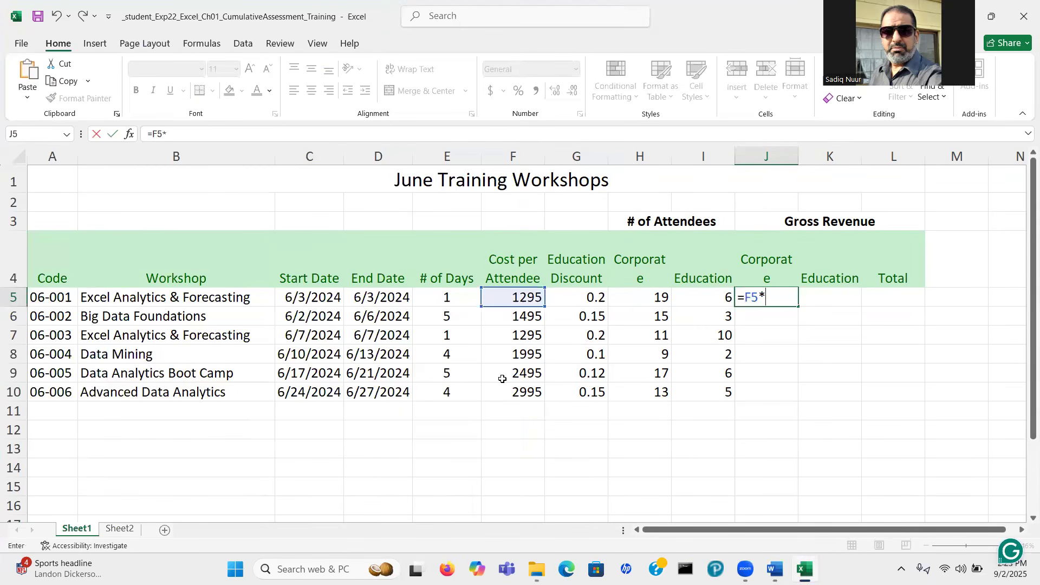
{"action": "left_click", "coordinate": [639, 297]}
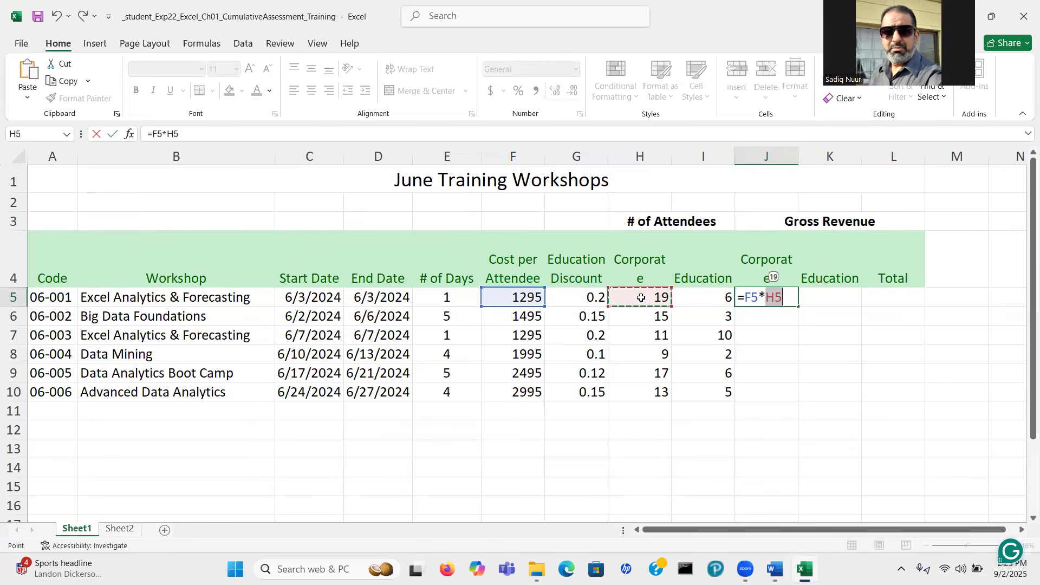
{"action": "key", "text": "Return"}
{"action": "left_click", "coordinate": [764, 298]}
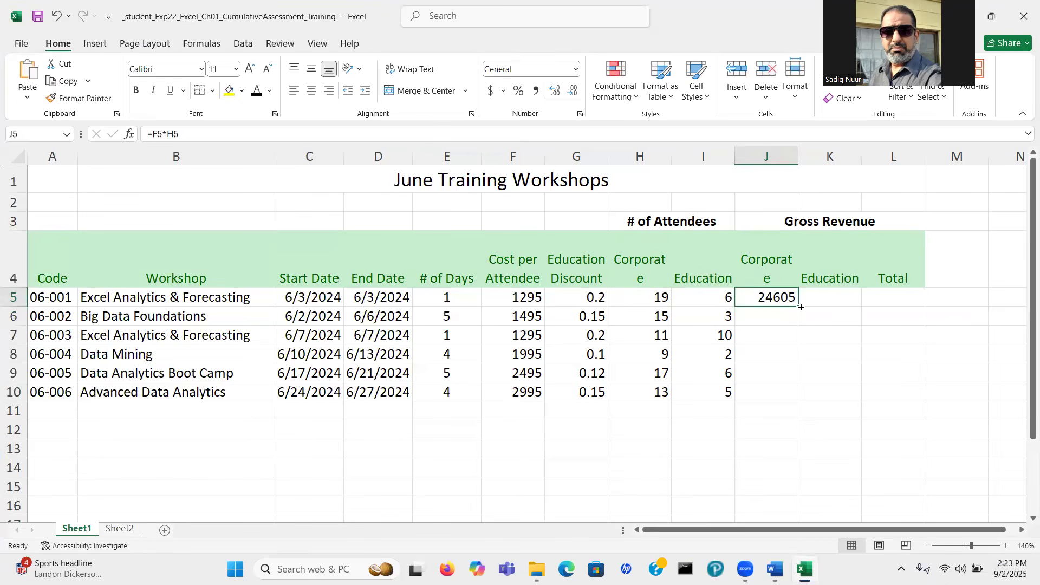
{"action": "left_click_drag", "start_coordinate": [798, 306], "coordinate": [801, 400]}
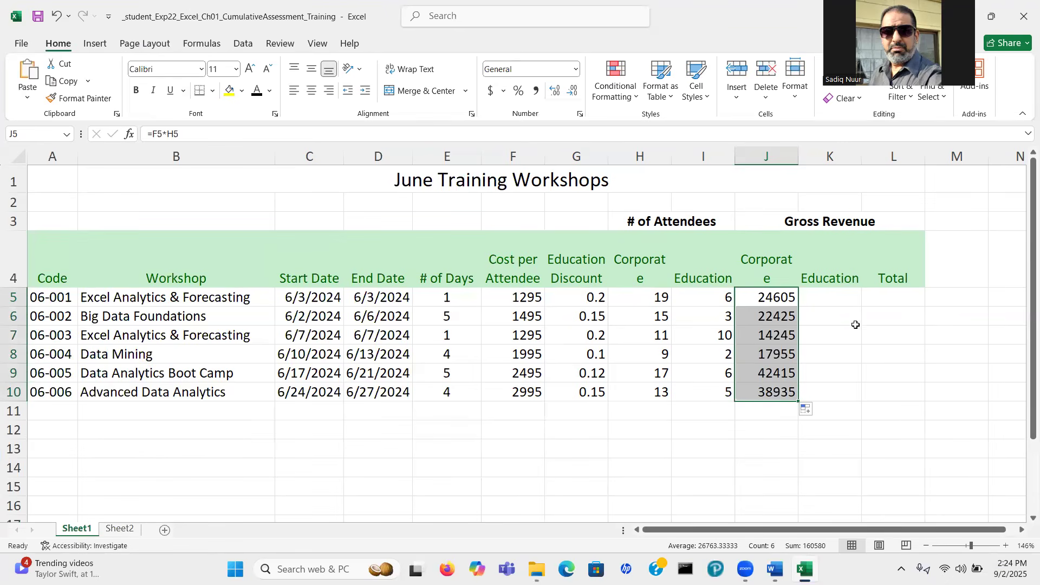
Step: Check instruction 14 in Word and start the education revenue formula in Excel cell K5 with =(1-G5)*
{"action": "left_click", "coordinate": [776, 568]}
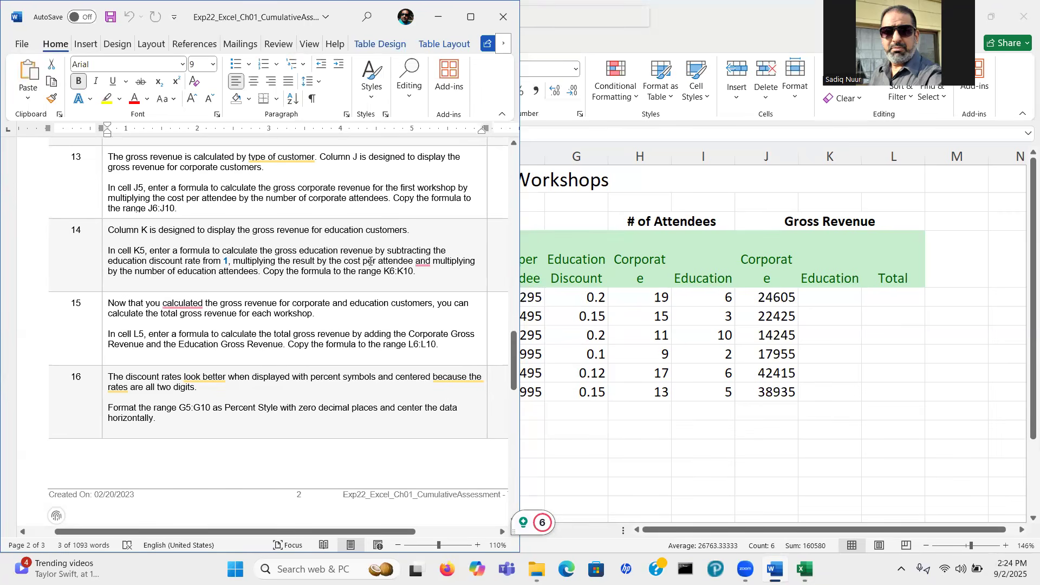
{"action": "mouse_move", "coordinate": [430, 264]}
{"action": "left_click", "coordinate": [817, 287]}
{"action": "left_click", "coordinate": [823, 300]}
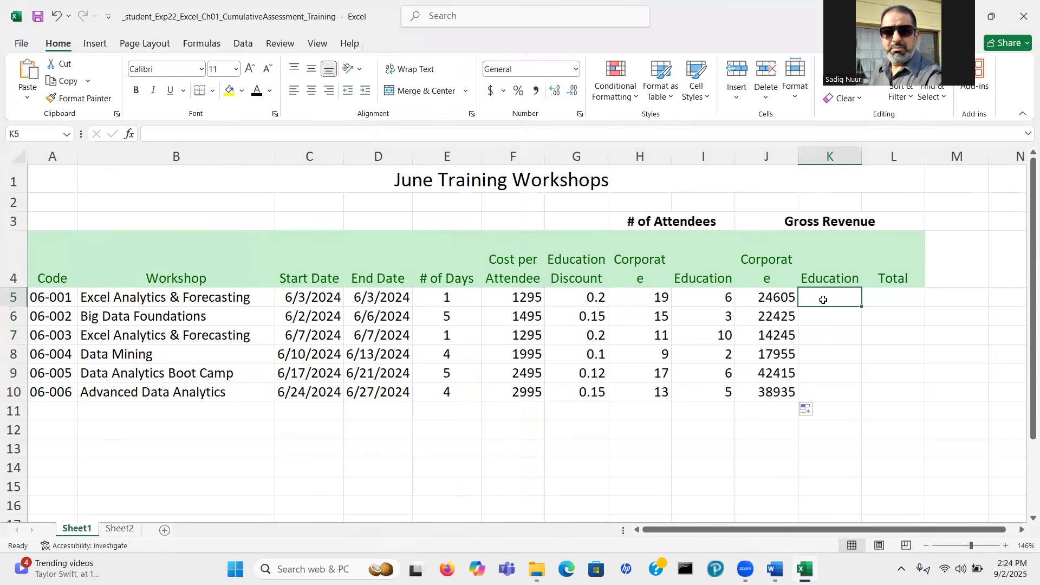
{"action": "type", "text": "="}
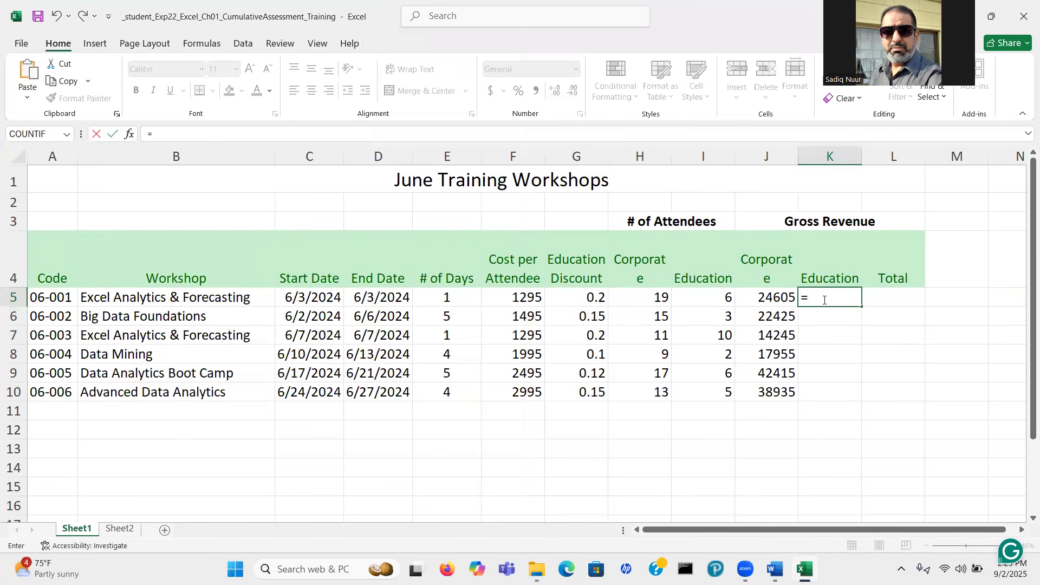
{"action": "type", "text": "(1-"}
{"action": "mouse_move", "coordinate": [775, 569]}
{"action": "left_click", "coordinate": [774, 510]}
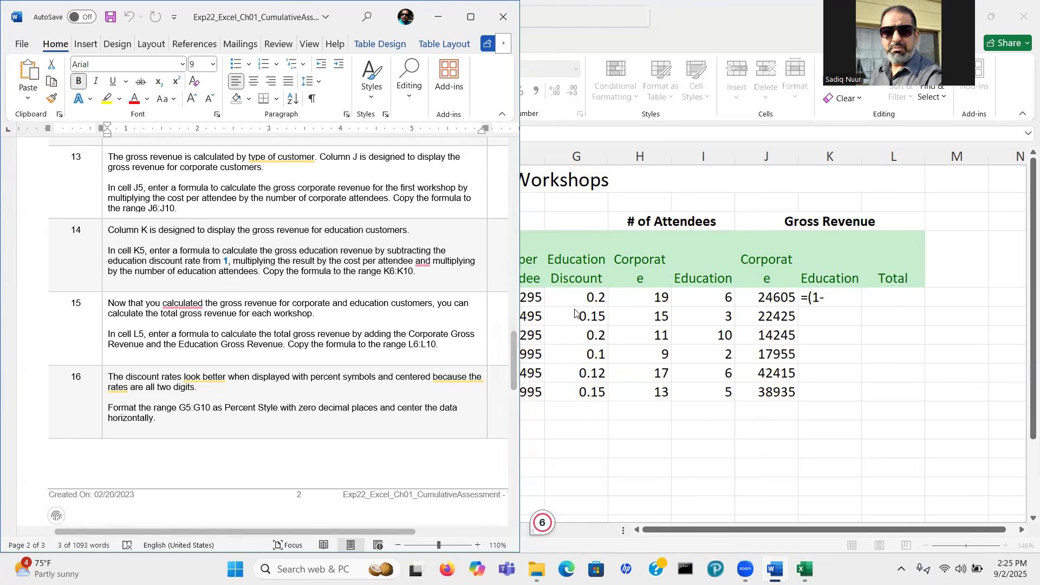
{"action": "left_click", "coordinate": [837, 295]}
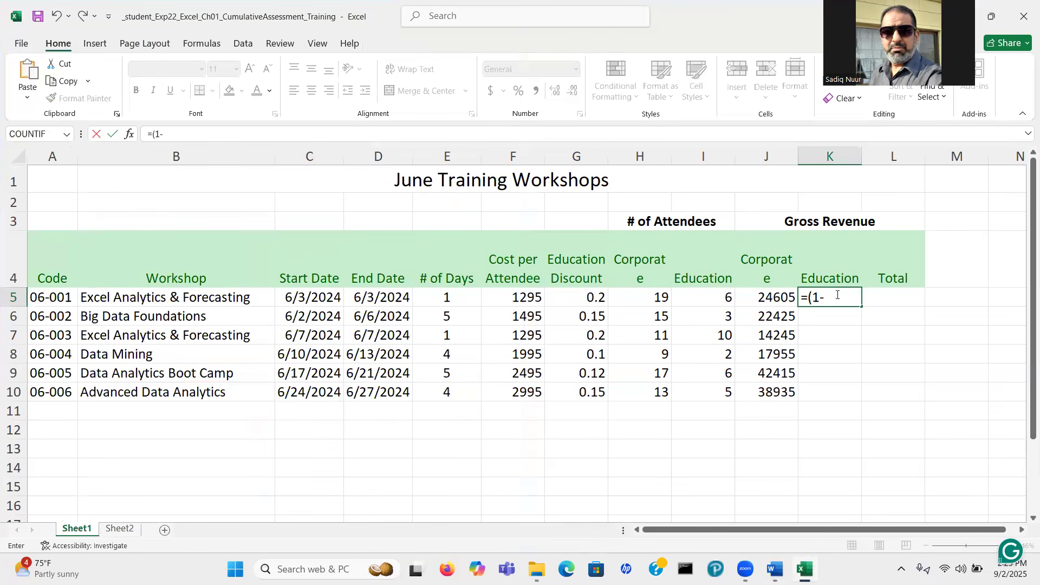
{"action": "left_click", "coordinate": [587, 295]}
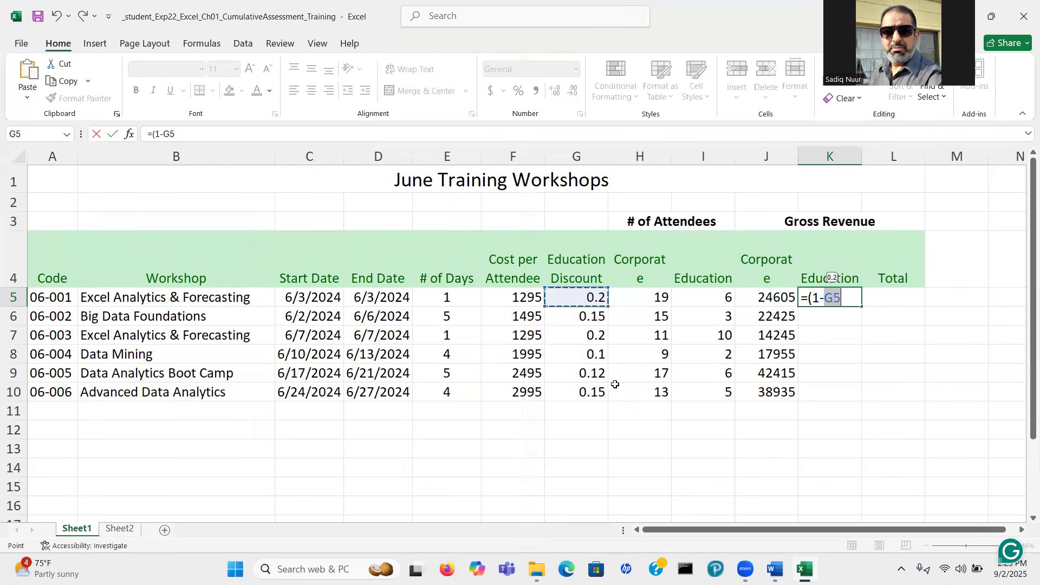
{"action": "left_click", "coordinate": [845, 296]}
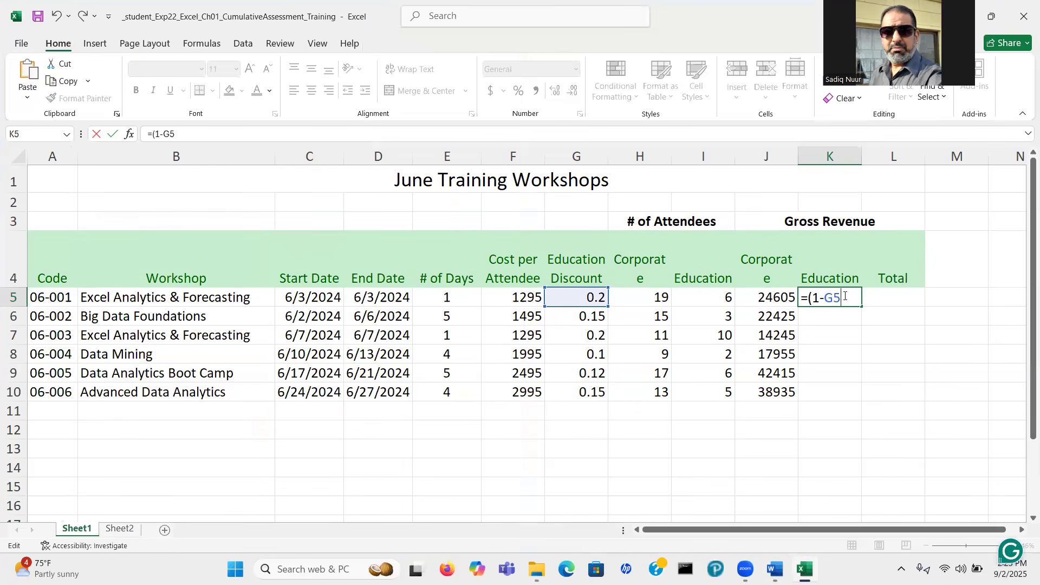
{"action": "type", "text": ")*"}
Step: Complete the K5 formula as =(1-G5)*F5*I5 and copy it to K6:K10
{"action": "left_click", "coordinate": [513, 300]}
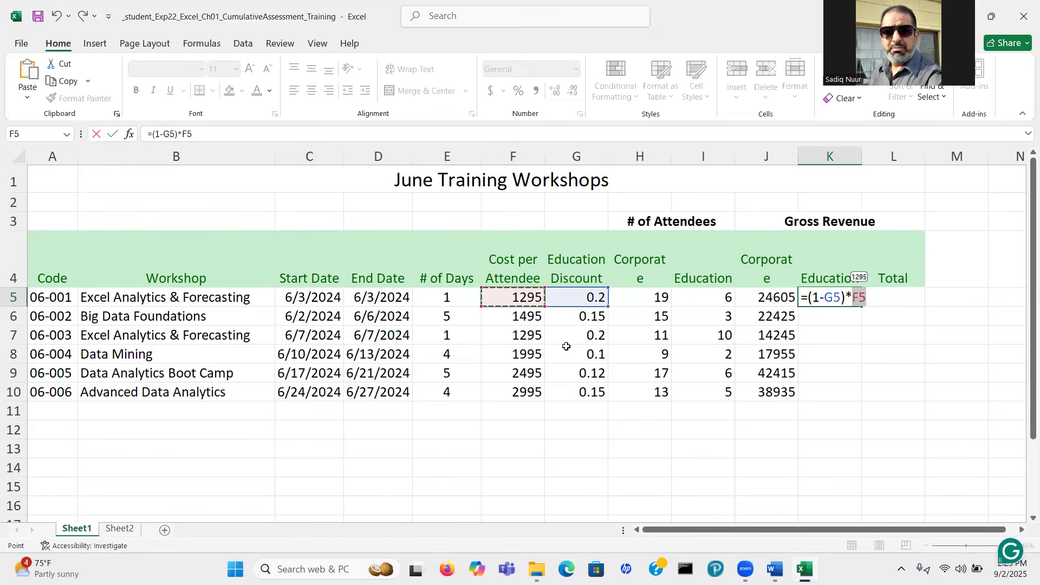
{"action": "type", "text": "*"}
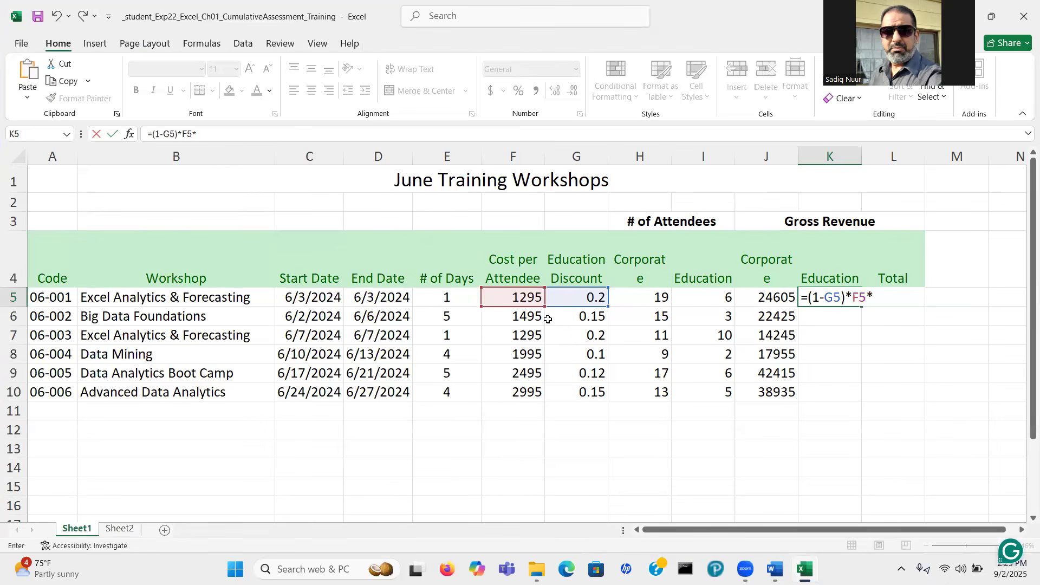
{"action": "left_click", "coordinate": [711, 297]}
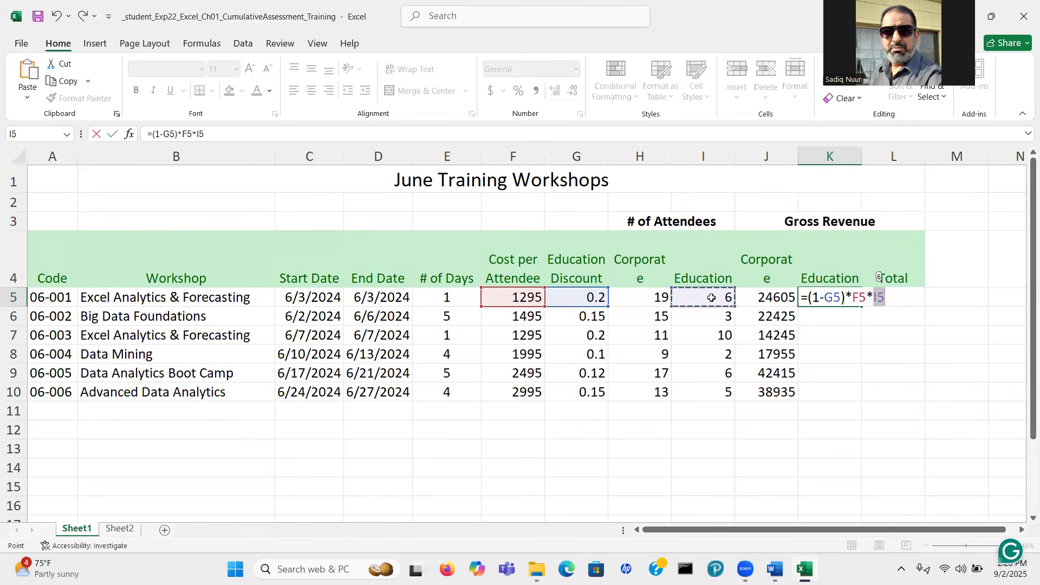
{"action": "key", "text": "Return"}
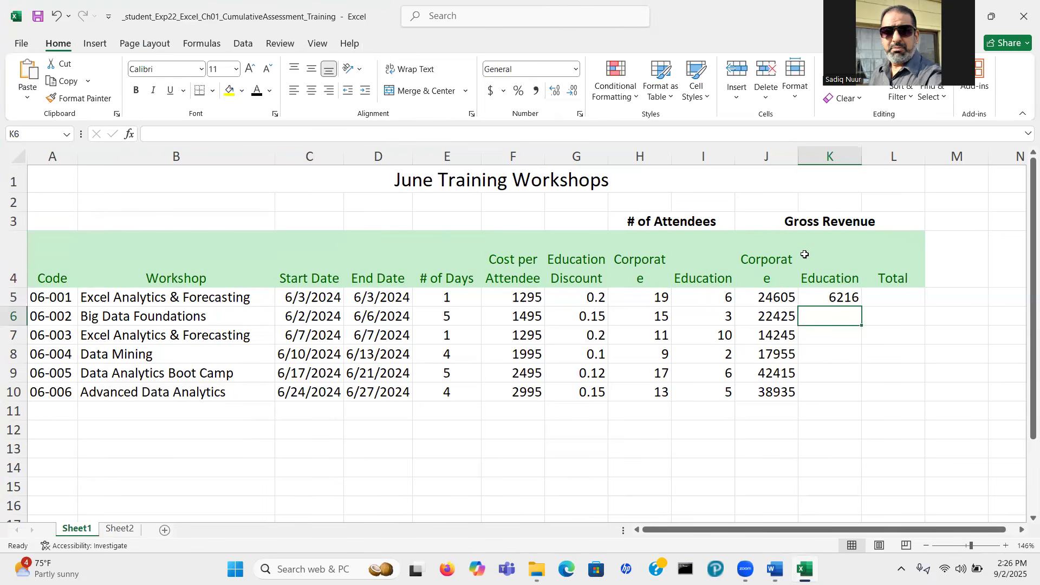
{"action": "left_click", "coordinate": [821, 291]}
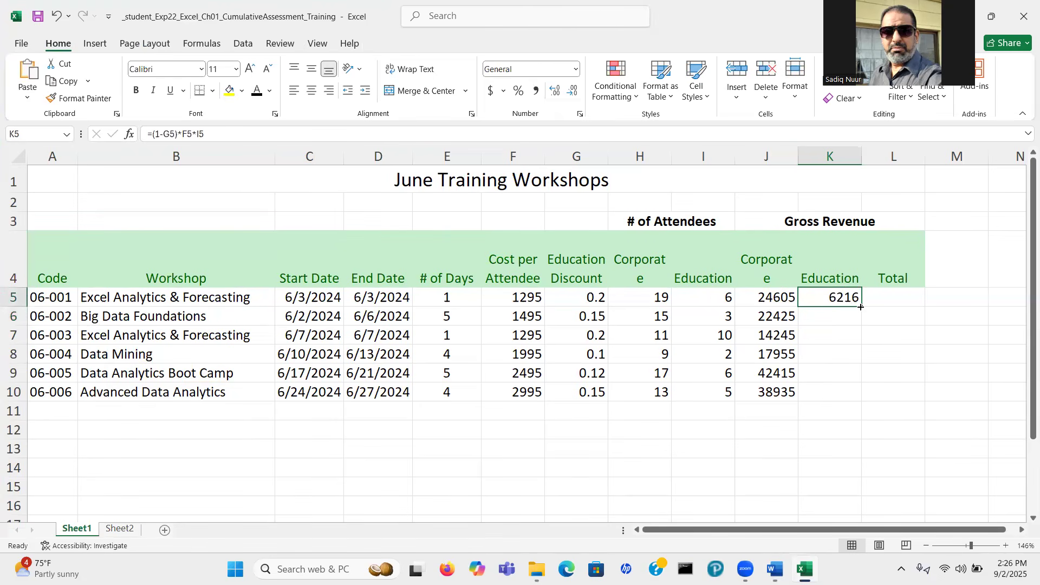
{"action": "left_click_drag", "start_coordinate": [862, 307], "coordinate": [864, 394]}
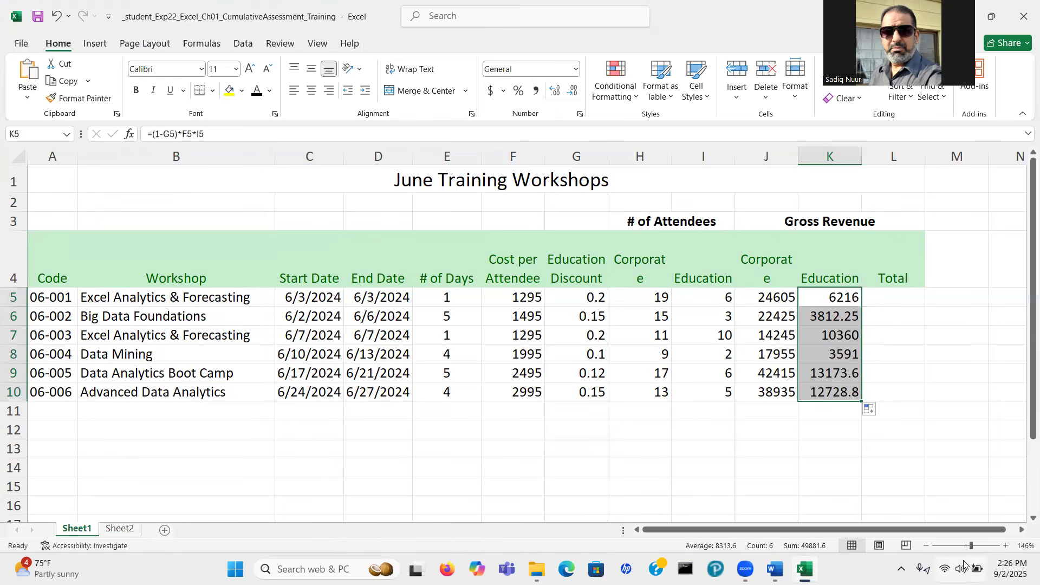
Step: Check instruction 15 in Word, enter =J5+K5 in Excel cell L5 for the total gross revenue, and copy it to L6:L10
{"action": "left_click", "coordinate": [774, 569]}
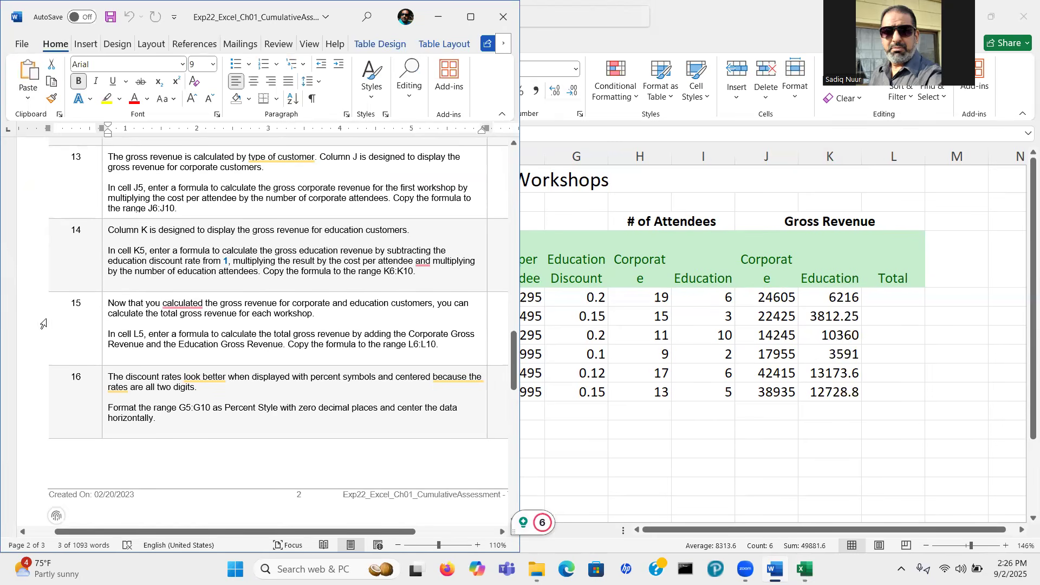
{"action": "left_click_drag", "start_coordinate": [512, 348], "coordinate": [511, 368]}
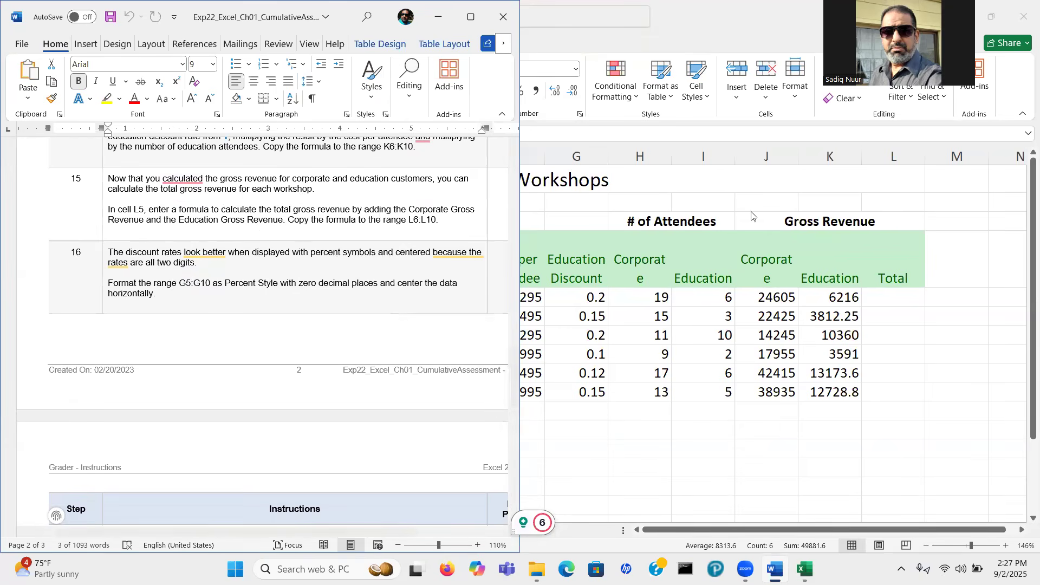
{"action": "left_click", "coordinate": [891, 300]}
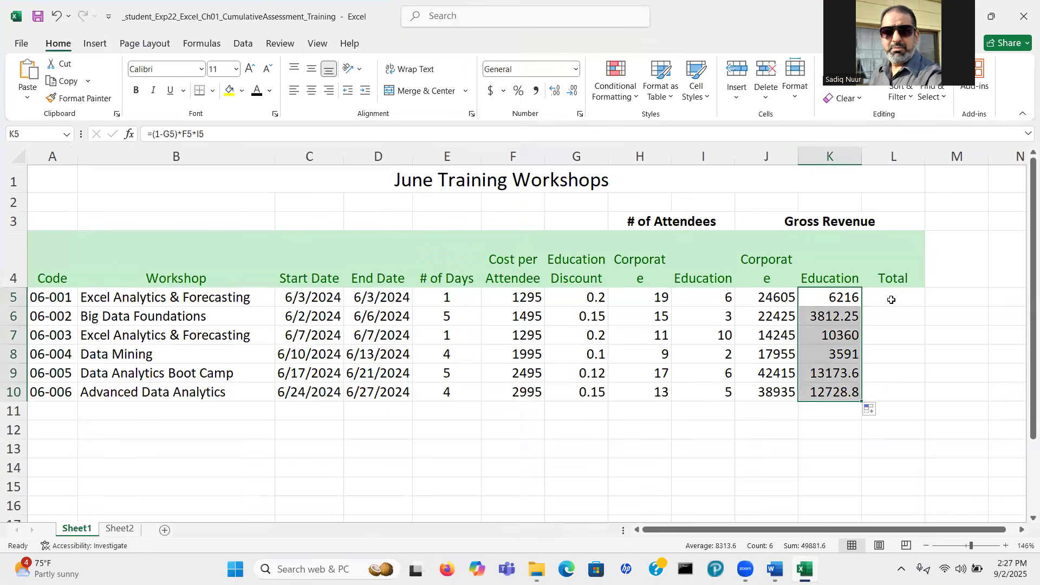
{"action": "left_click", "coordinate": [891, 299]}
{"action": "type", "text": "="}
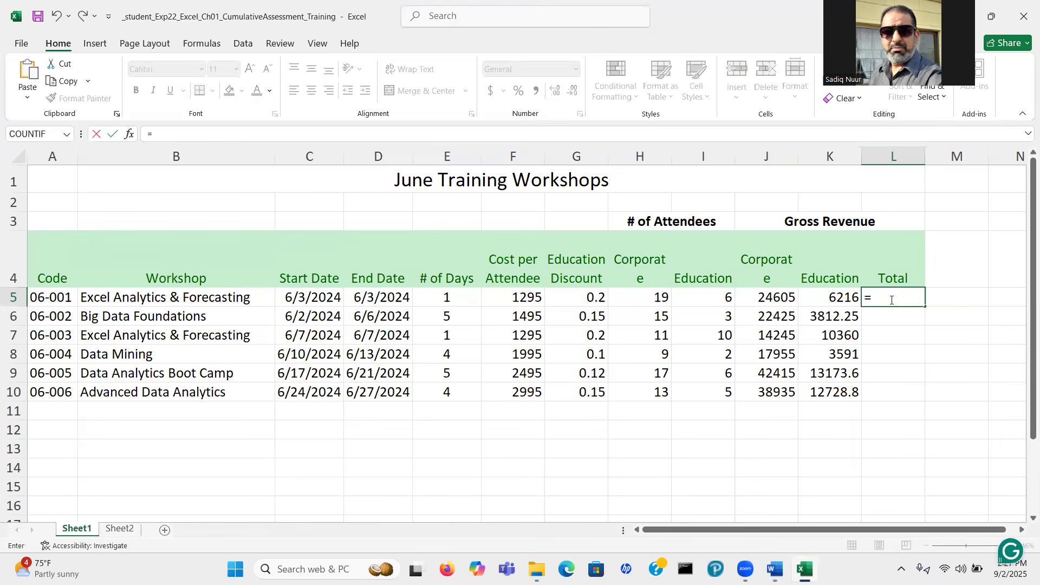
{"action": "left_click", "coordinate": [773, 299]}
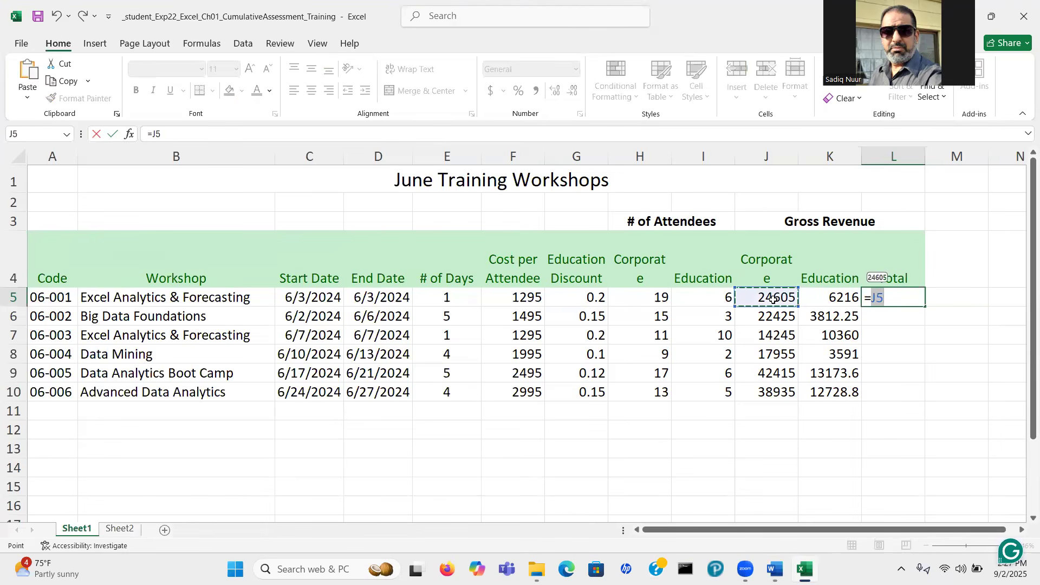
{"action": "type", "text": "+"}
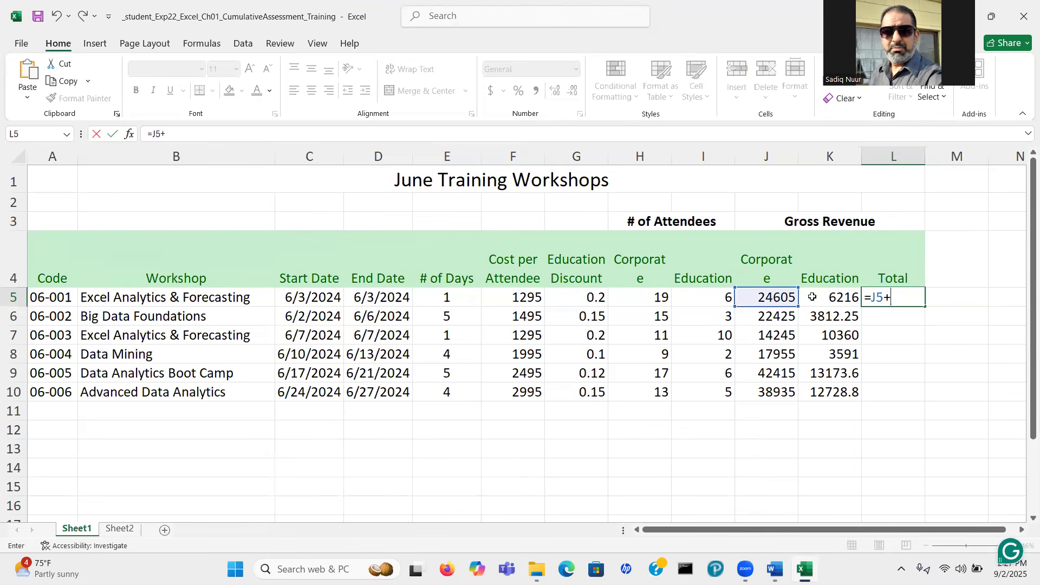
{"action": "left_click", "coordinate": [829, 299]}
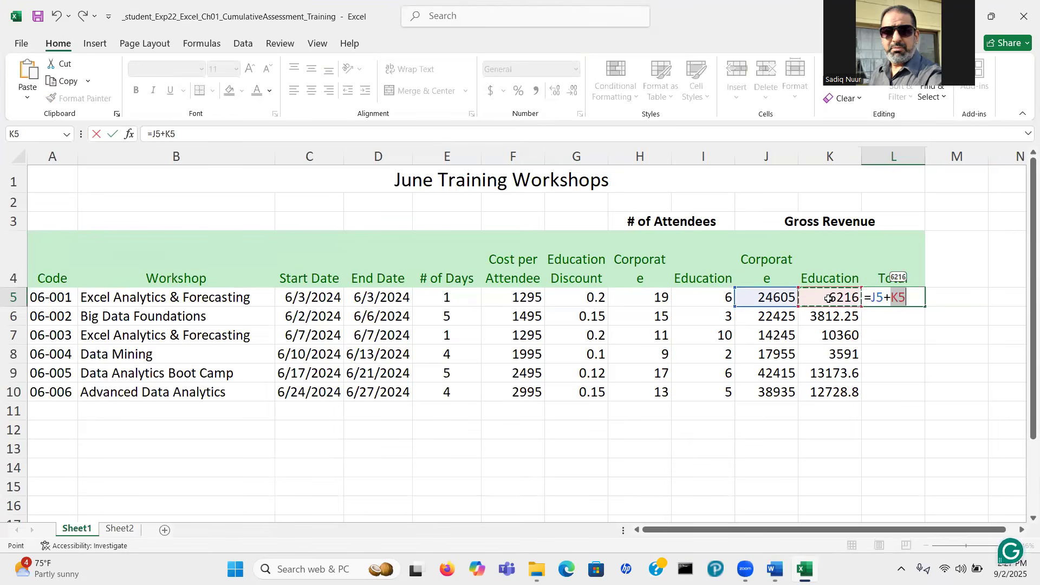
{"action": "key", "text": "Return"}
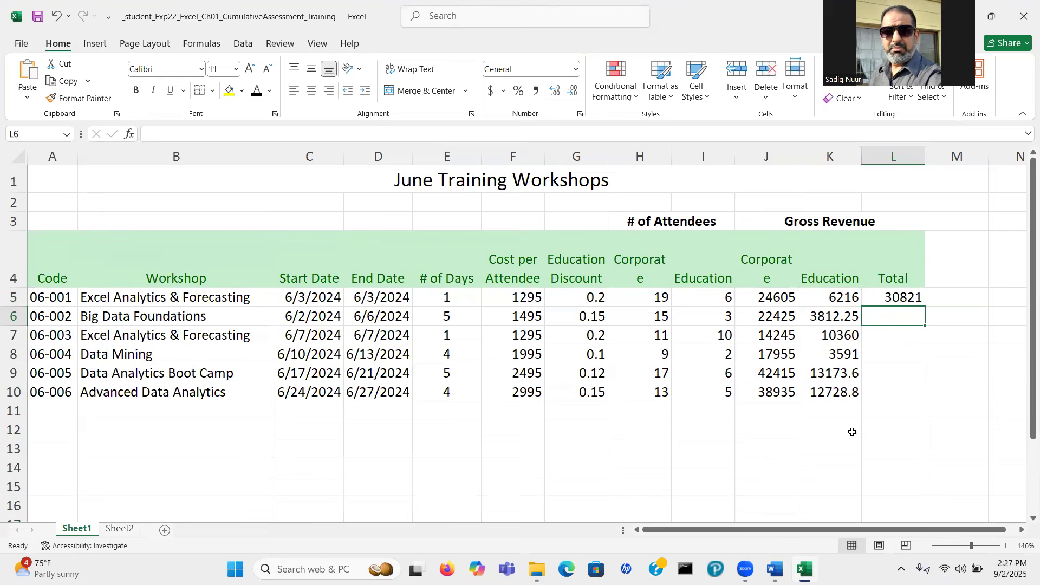
{"action": "left_click", "coordinate": [892, 297]}
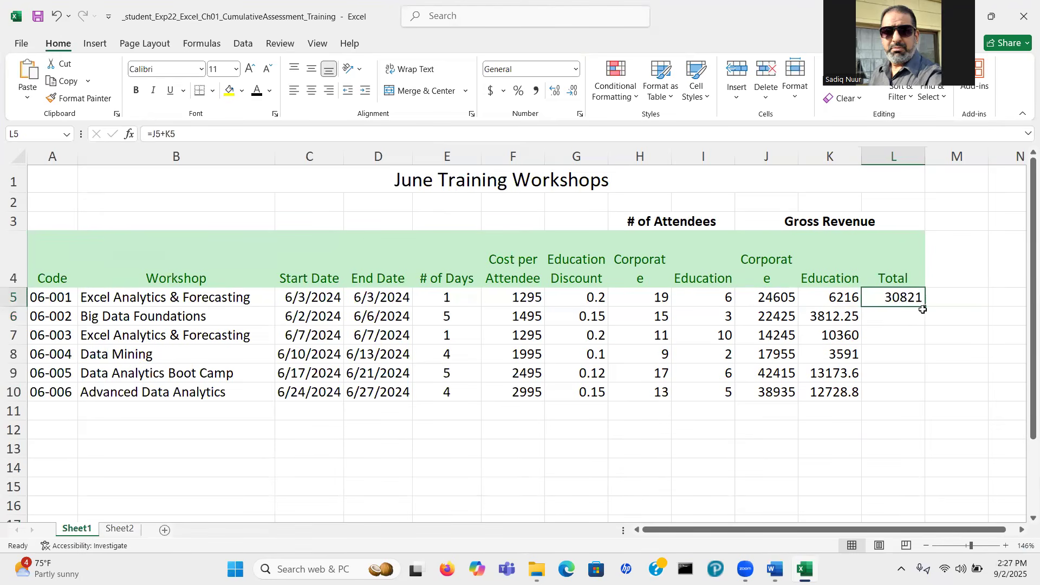
{"action": "left_click_drag", "start_coordinate": [926, 306], "coordinate": [928, 404]}
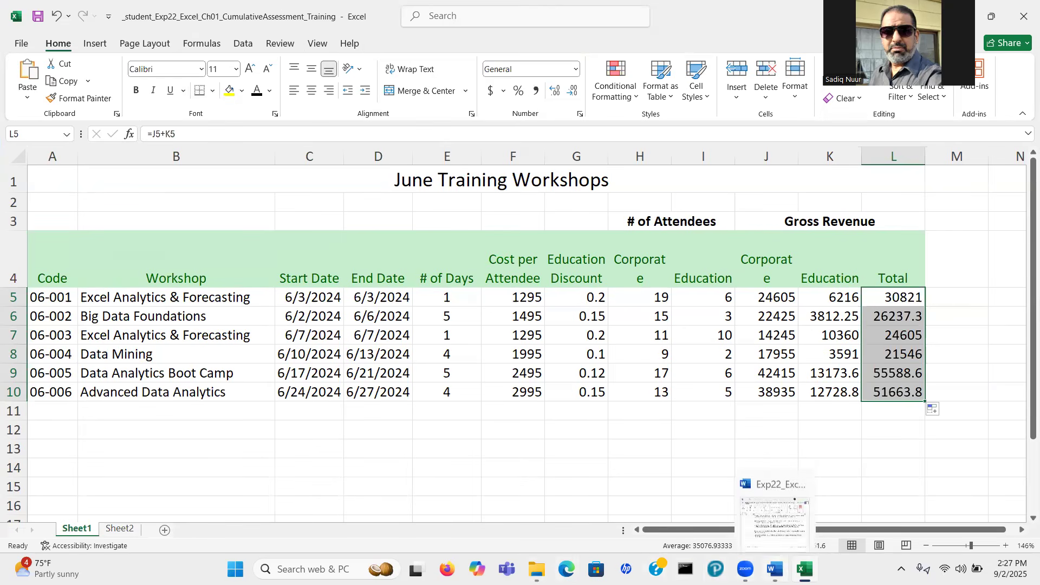
Step: Following instruction 16 in Word, format the discount rates in Excel range G5:G10 as Percent Style with zero decimals and center them horizontally
{"action": "left_click", "coordinate": [775, 569]}
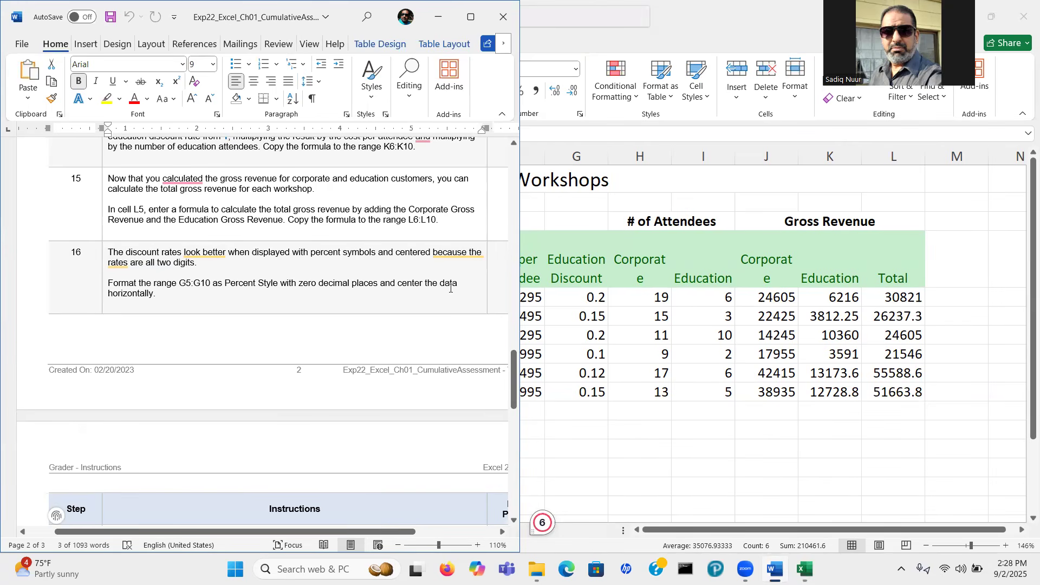
{"action": "key", "text": "alt+Tab"}
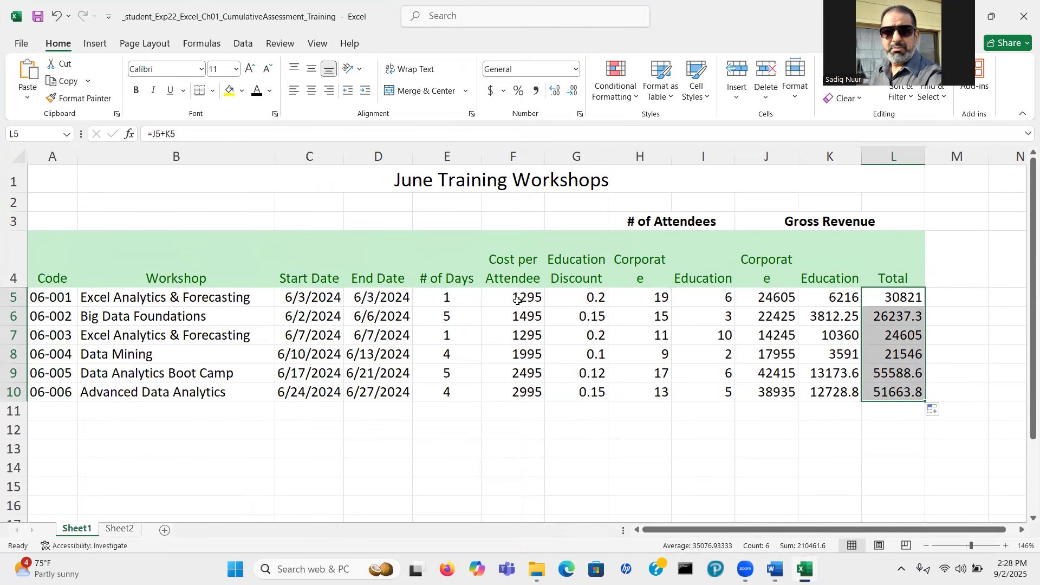
{"action": "left_click", "coordinate": [581, 296]}
{"action": "left_click_drag", "start_coordinate": [581, 298], "coordinate": [586, 390]}
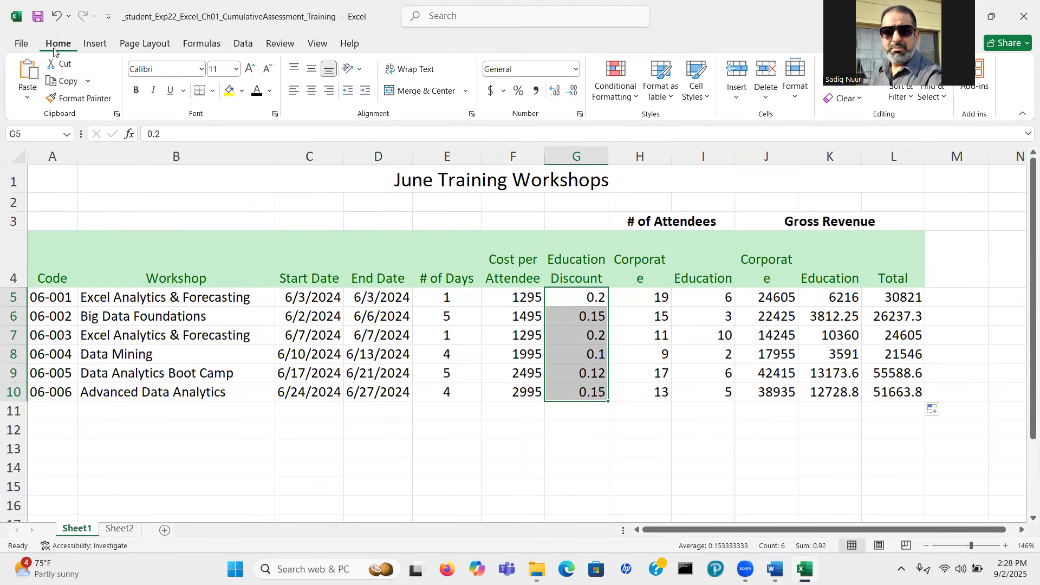
{"action": "key", "text": "ctrl"}
{"action": "key", "text": "ctrl"}
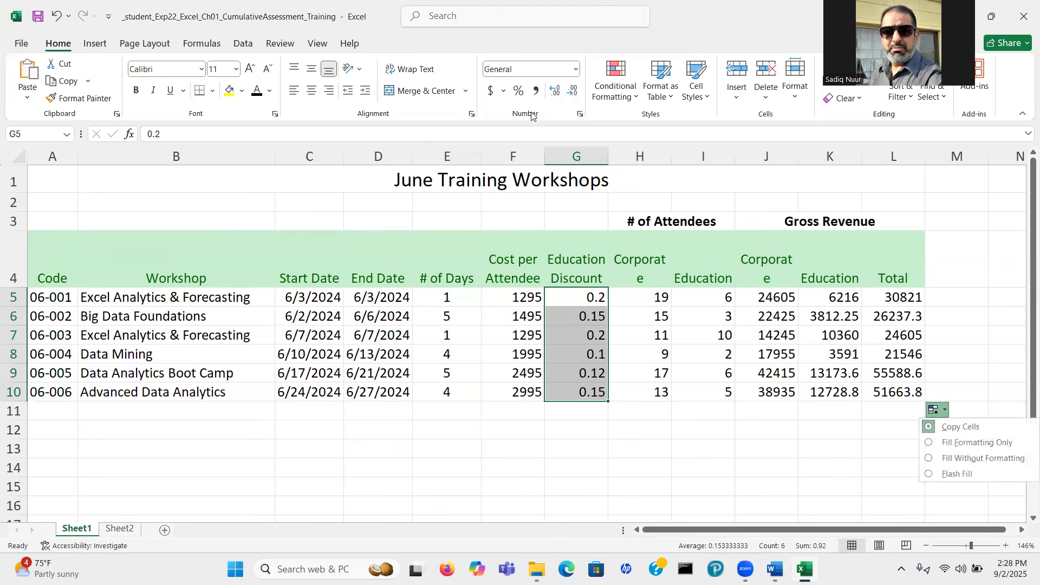
{"action": "key", "text": "ctrl"}
{"action": "key", "text": "ctrl"}
{"action": "key", "text": "ctrl"}
{"action": "key", "text": "ctrl"}
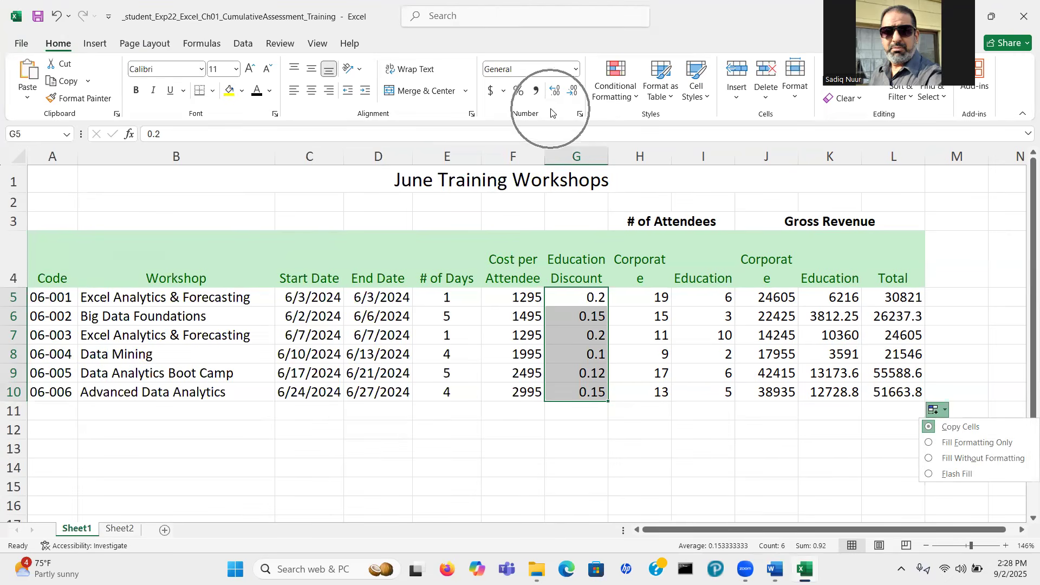
{"action": "left_click", "coordinate": [518, 92]}
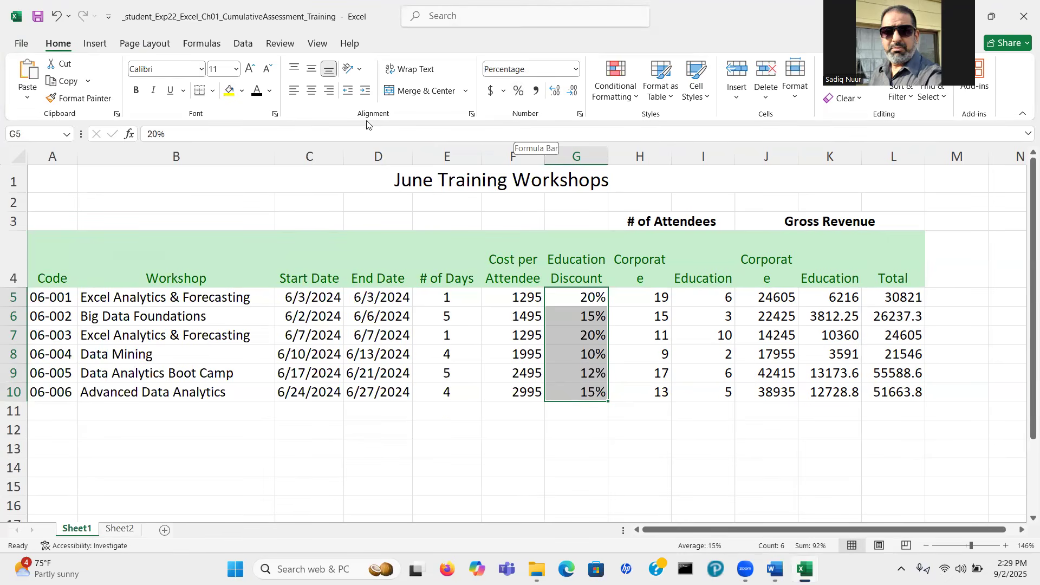
{"action": "left_click", "coordinate": [312, 91]}
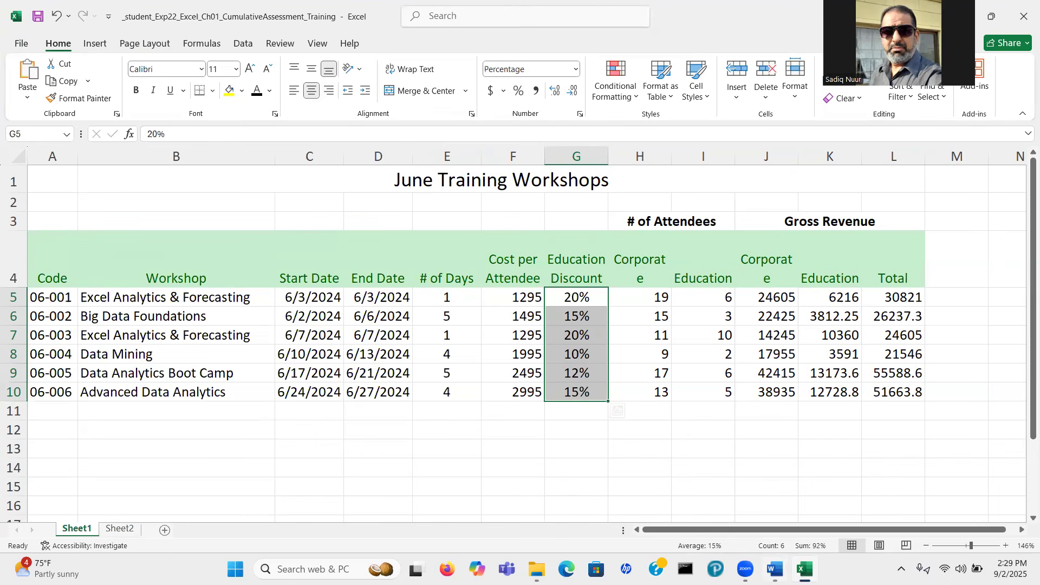
Step: Recheck instruction 16 in Word, add two decimal places to Excel cell G5, and reduce it back to zero decimals
{"action": "left_click", "coordinate": [775, 569]}
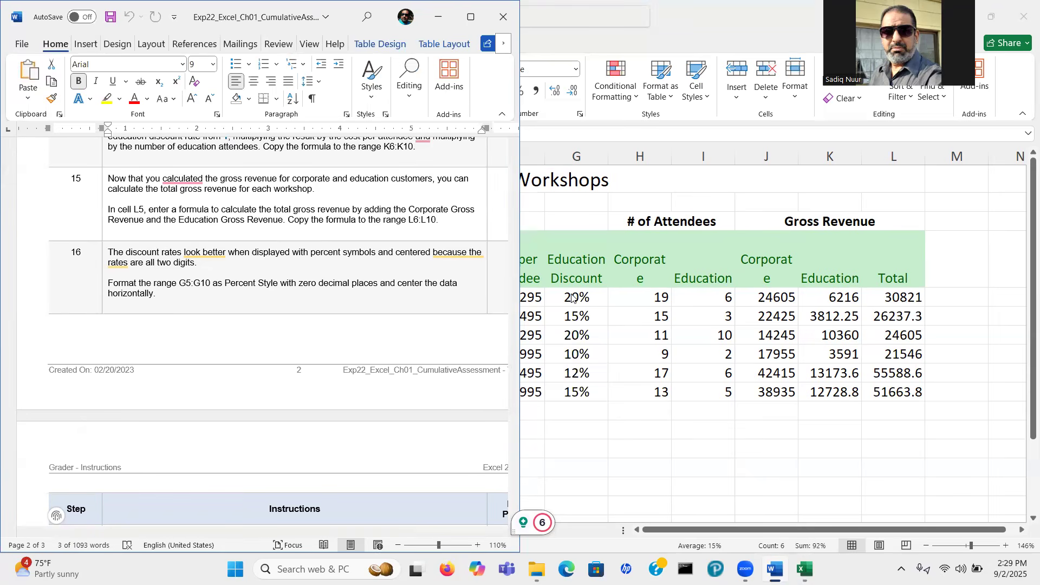
{"action": "key", "text": "alt+Tab"}
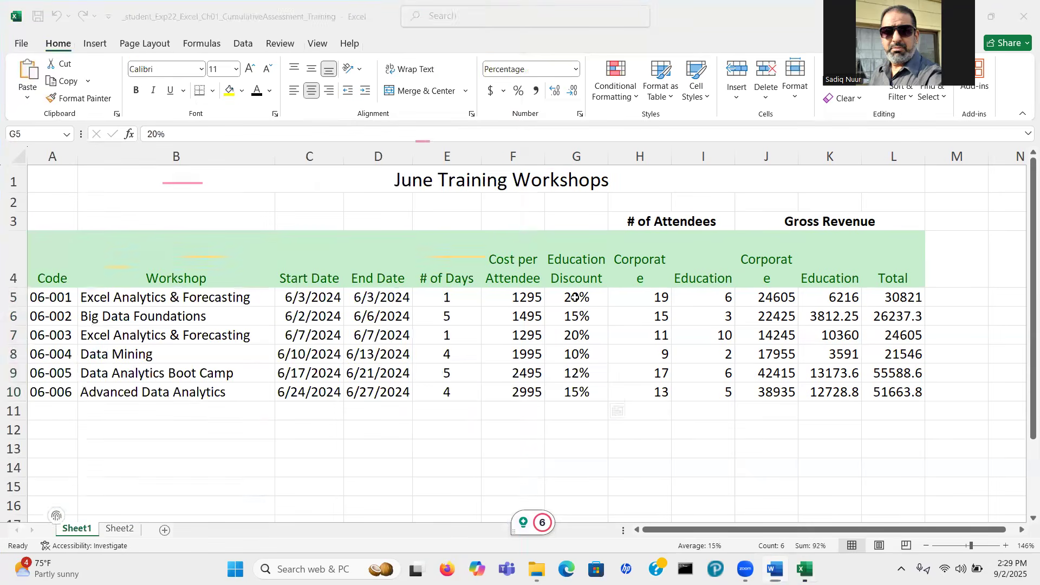
{"action": "left_click", "coordinate": [575, 297]}
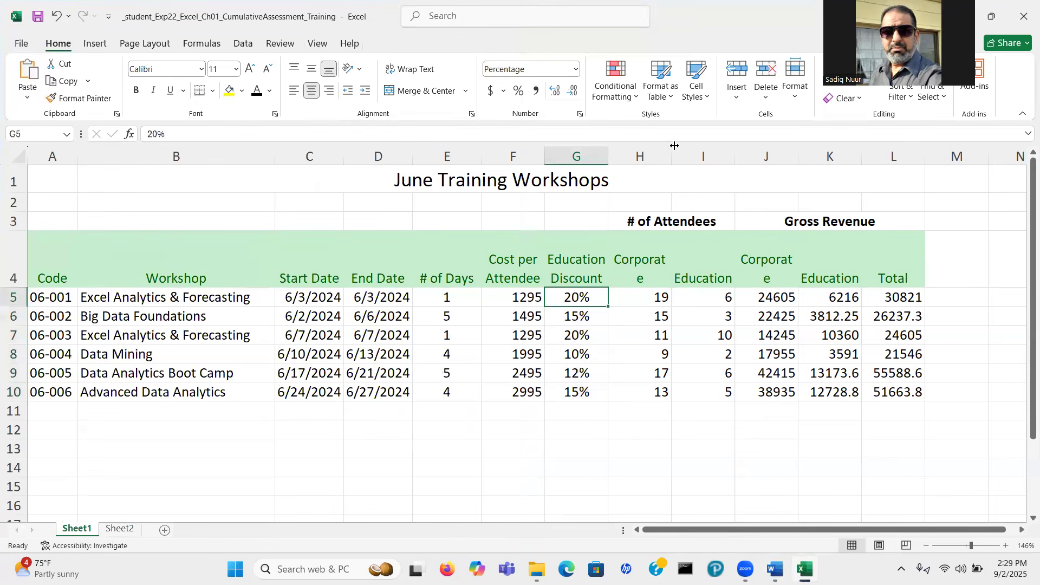
{"action": "left_click", "coordinate": [559, 92]}
{"action": "left_click", "coordinate": [558, 92]}
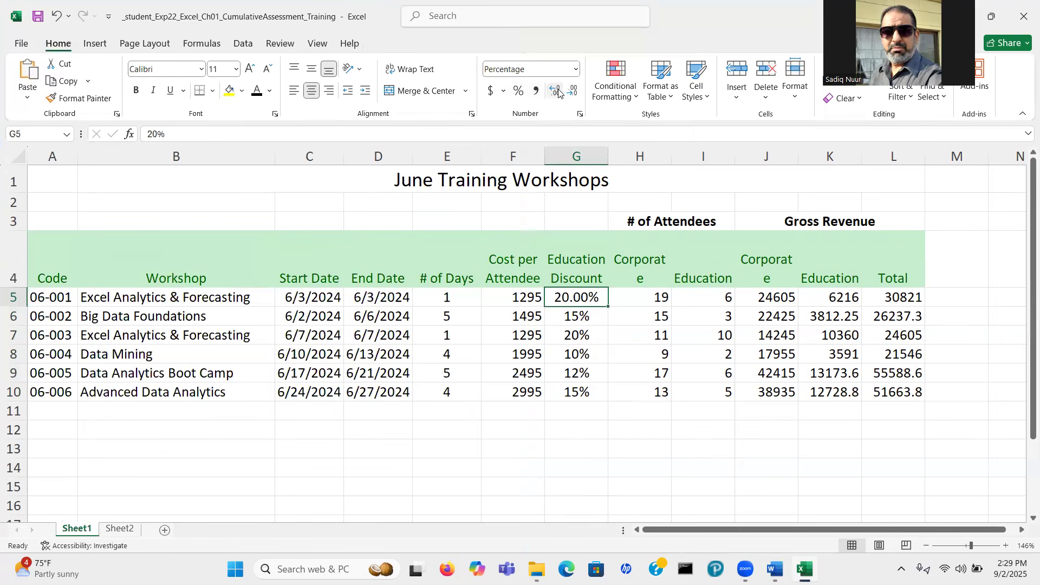
{"action": "left_click", "coordinate": [574, 93]}
{"action": "left_click", "coordinate": [574, 93]}
Step: Read instruction 17 in Word and apply the Accounting number format to the Excel ranges F5:F10 and J5:L10
{"action": "left_click", "coordinate": [775, 569]}
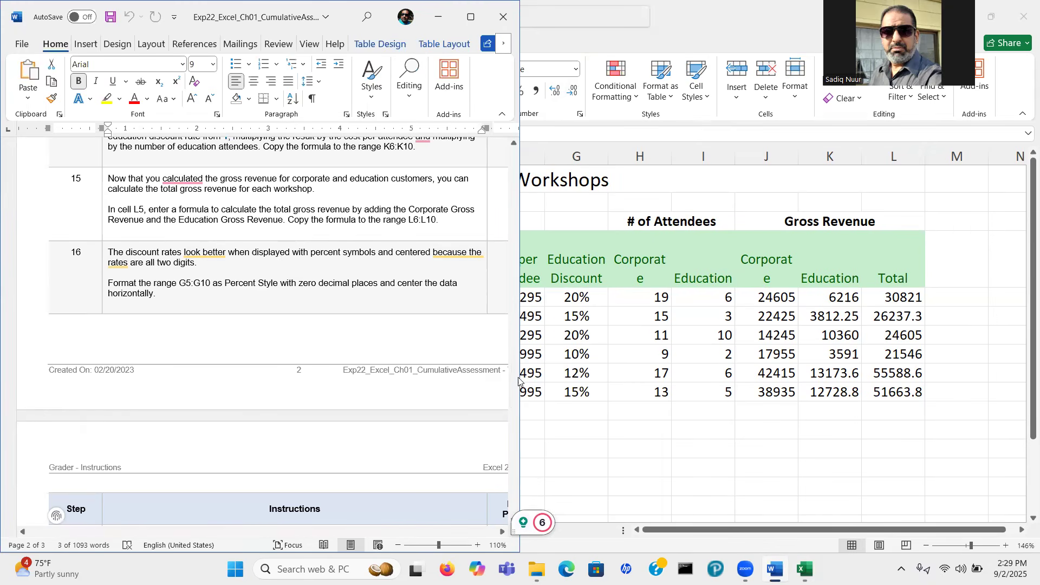
{"action": "left_click_drag", "start_coordinate": [512, 374], "coordinate": [515, 431]}
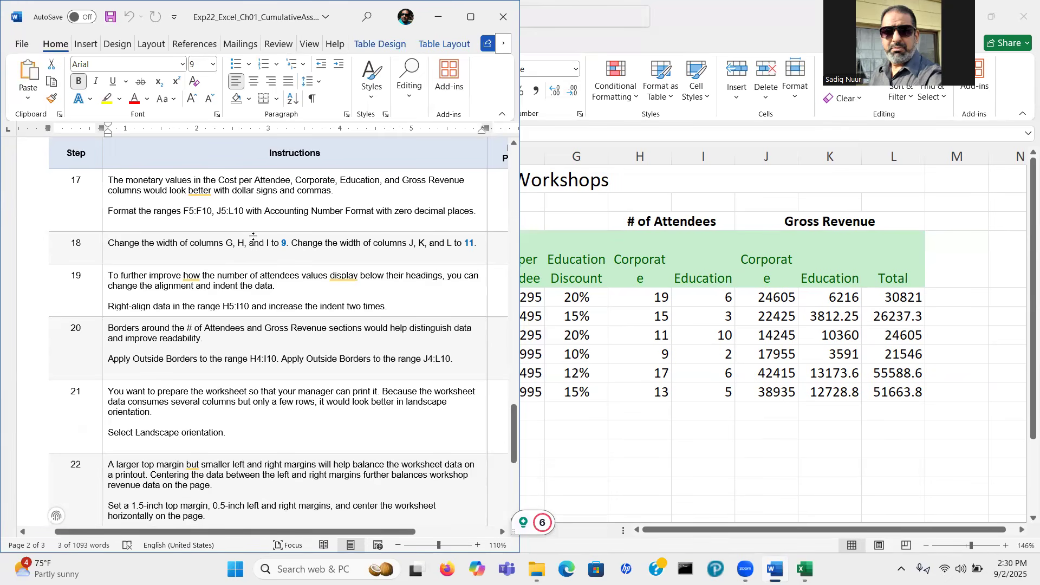
{"action": "left_click", "coordinate": [599, 441]}
{"action": "left_click", "coordinate": [499, 295]}
{"action": "left_click_drag", "start_coordinate": [502, 312], "coordinate": [517, 387]}
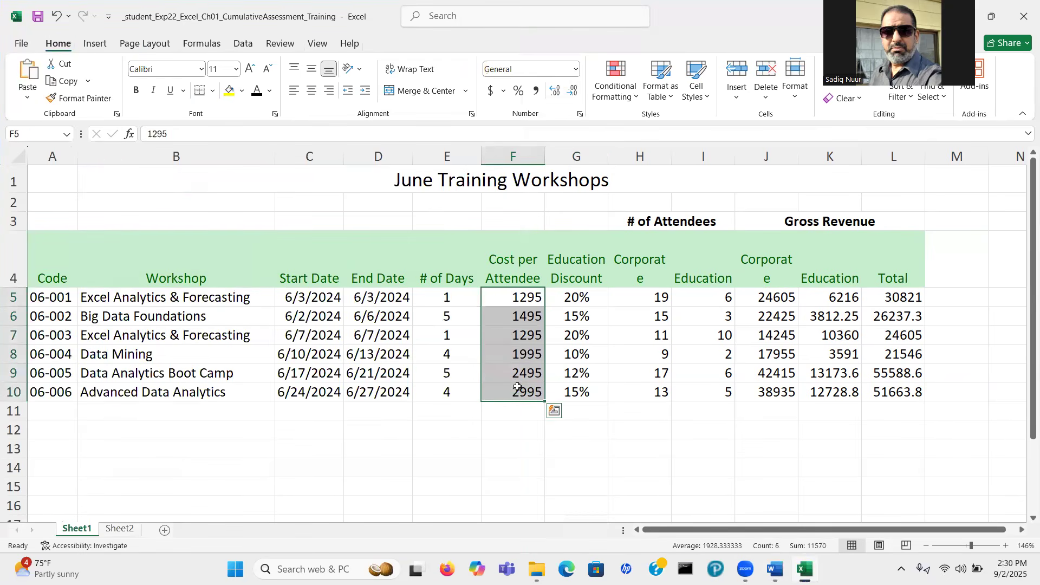
{"action": "left_click", "coordinate": [789, 566]}
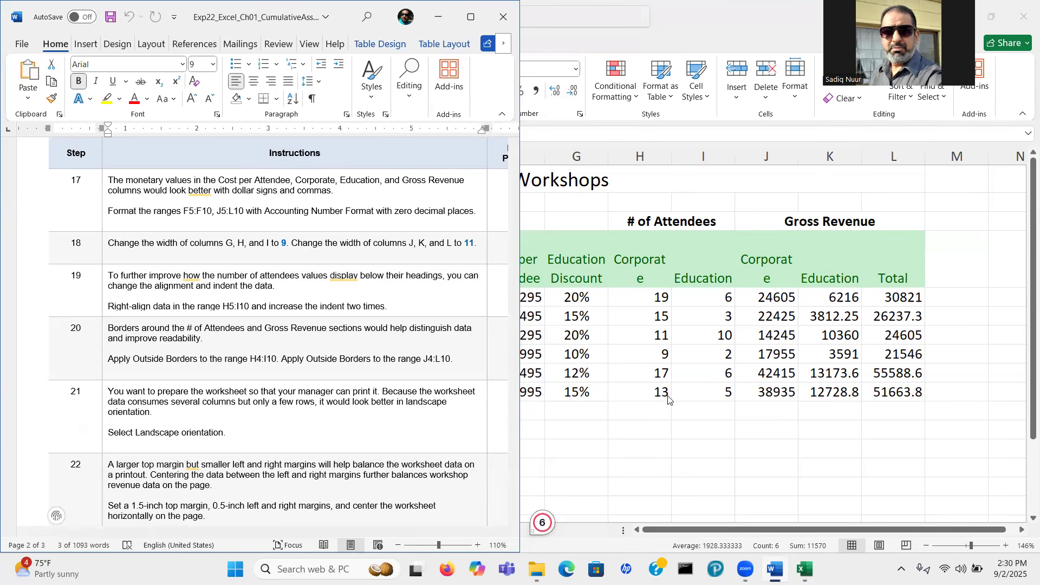
{"action": "key", "text": "alt+Tab"}
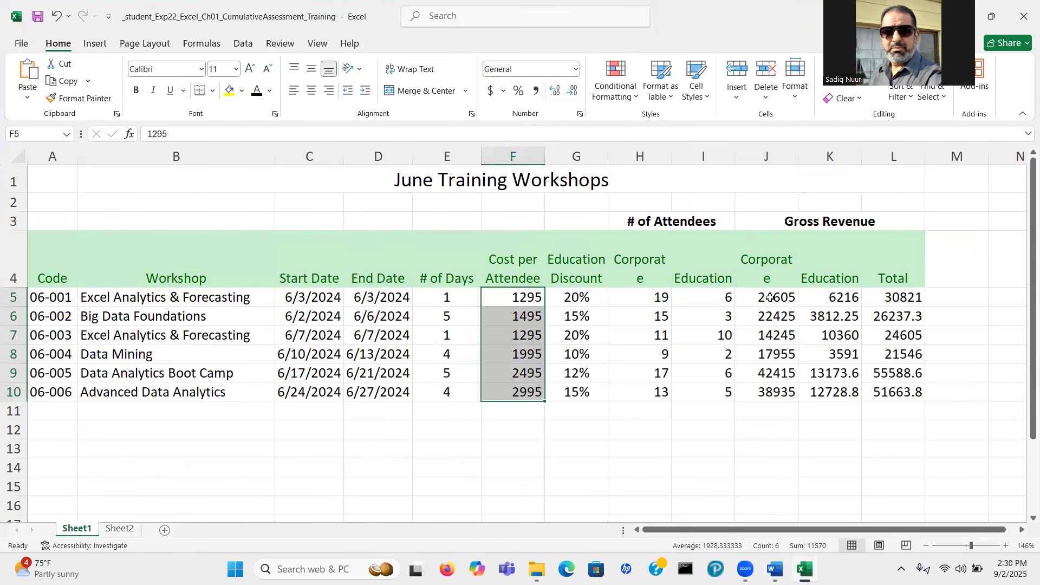
{"action": "left_click_drag", "start_coordinate": [770, 297], "coordinate": [895, 390], "text": "ctrl"}
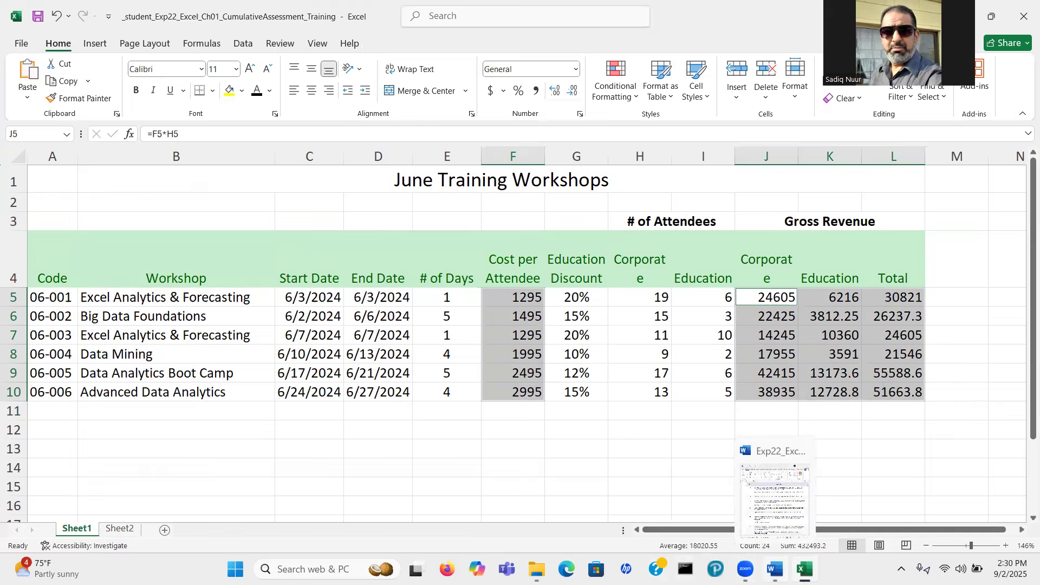
{"action": "left_click", "coordinate": [774, 568]}
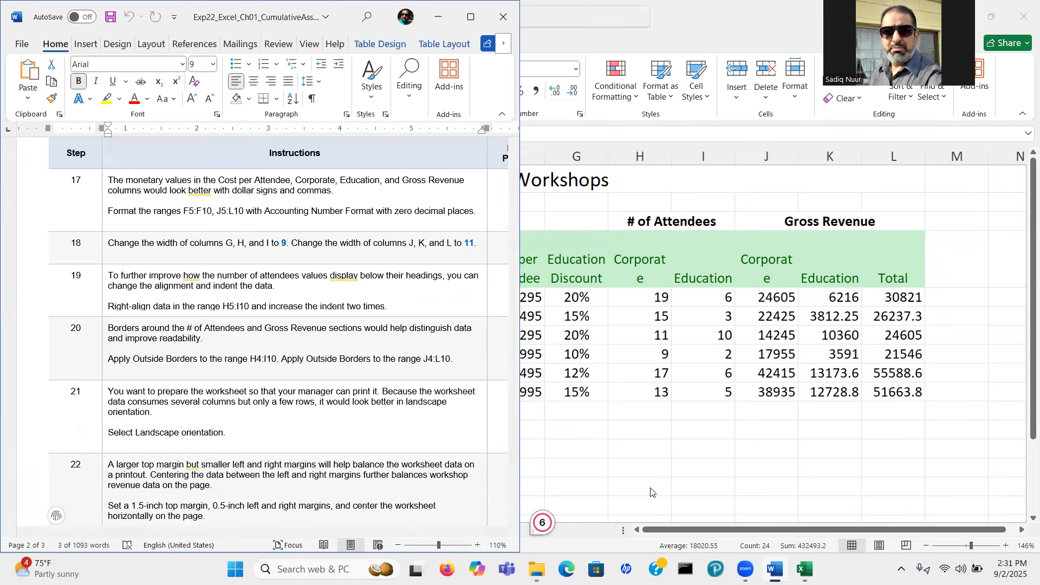
{"action": "key", "text": "alt+Tab"}
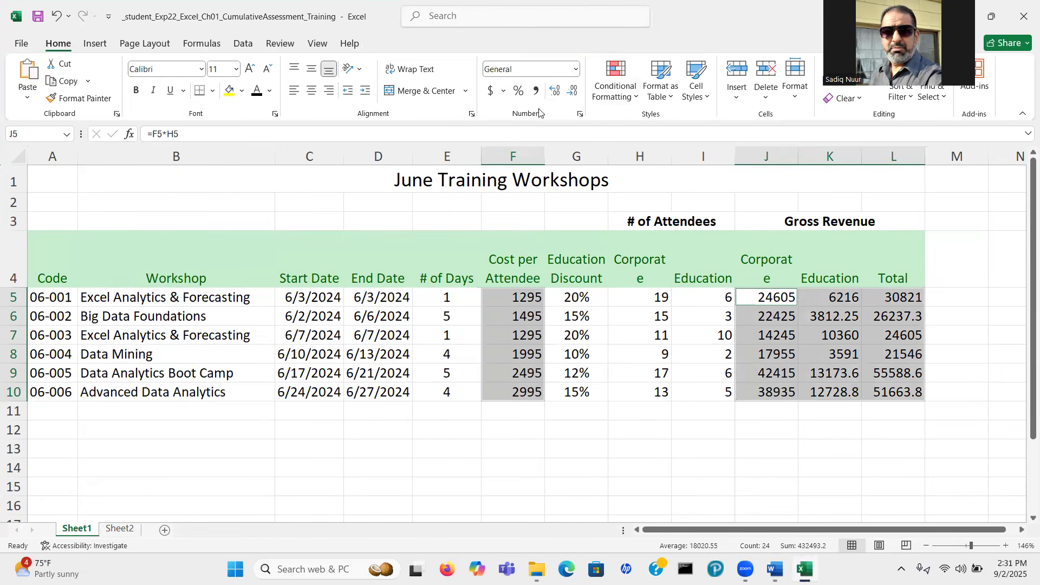
{"action": "left_click", "coordinate": [575, 69]}
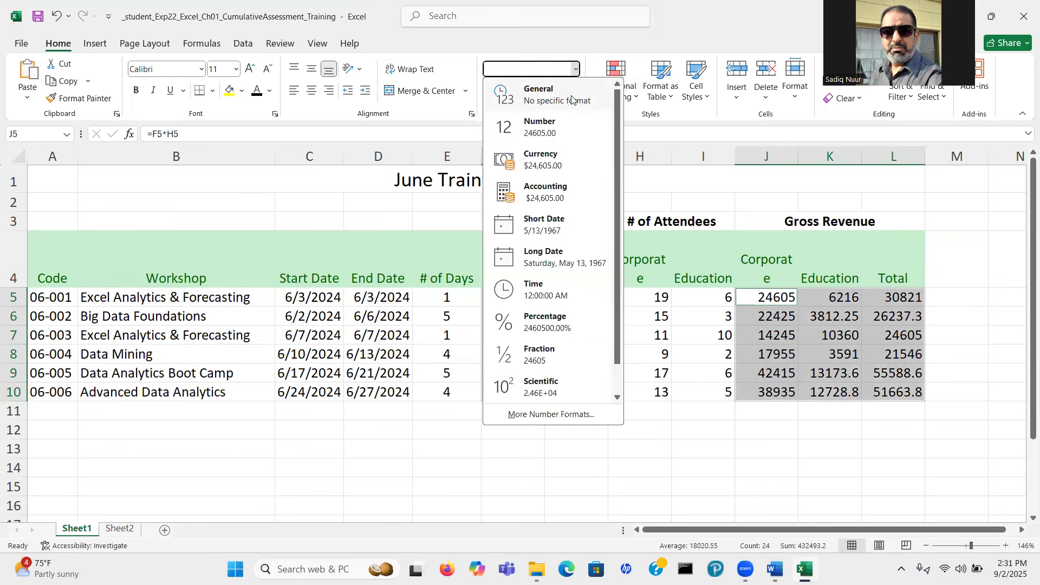
{"action": "left_click", "coordinate": [558, 196]}
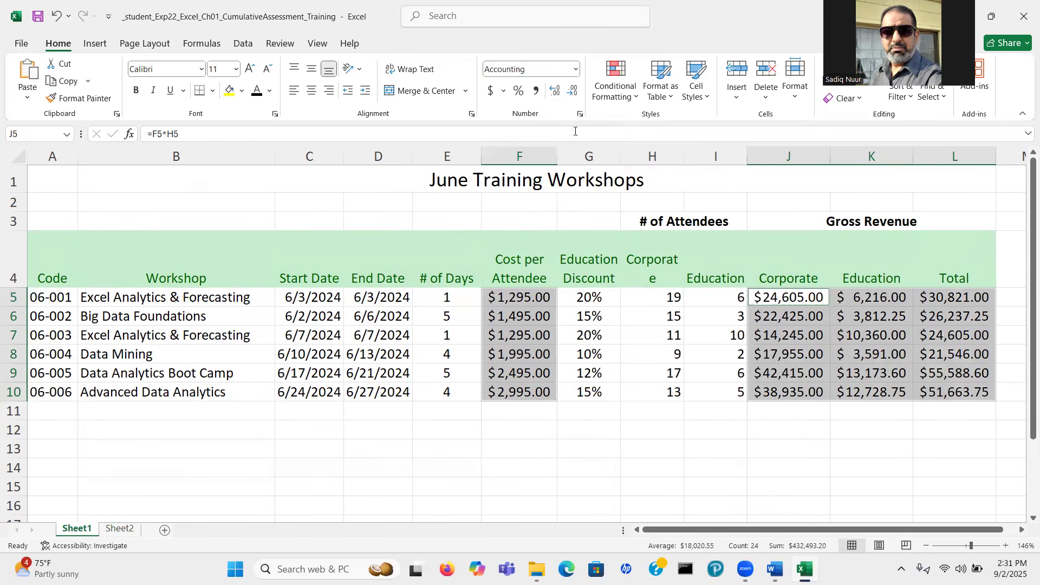
Step: Reduce the monetary values in F5:F10 and J5:L10 to zero decimal places
{"action": "left_click", "coordinate": [573, 94]}
{"action": "key", "text": "ctrl"}
{"action": "key", "text": "ctrl"}
{"action": "left_click", "coordinate": [573, 93]}
{"action": "left_click", "coordinate": [573, 93]}
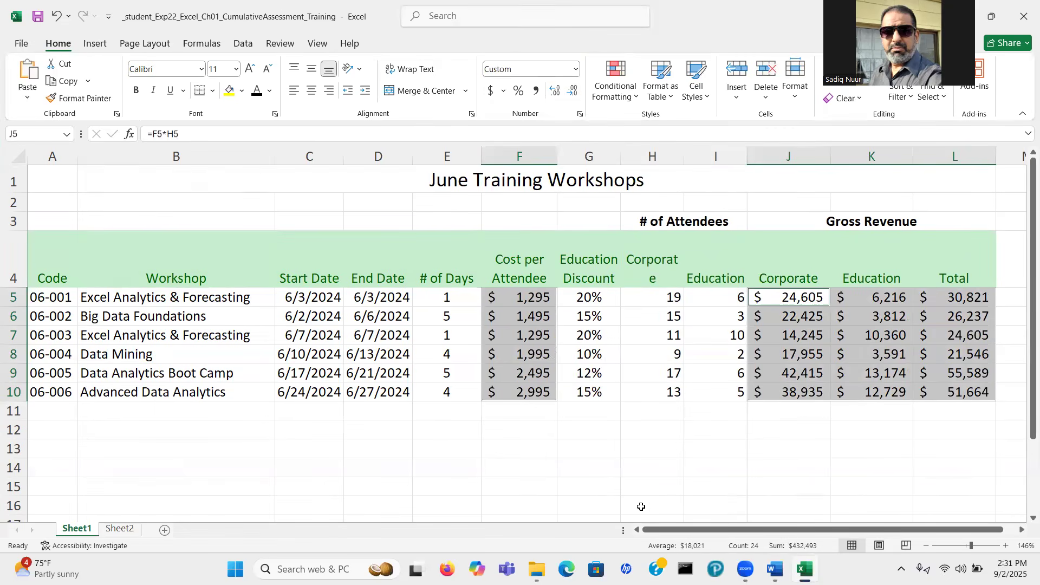
Step: Following instruction 18 in Word, set the width of columns G, H and I in the Excel sheet to 9
{"action": "left_click", "coordinate": [776, 570]}
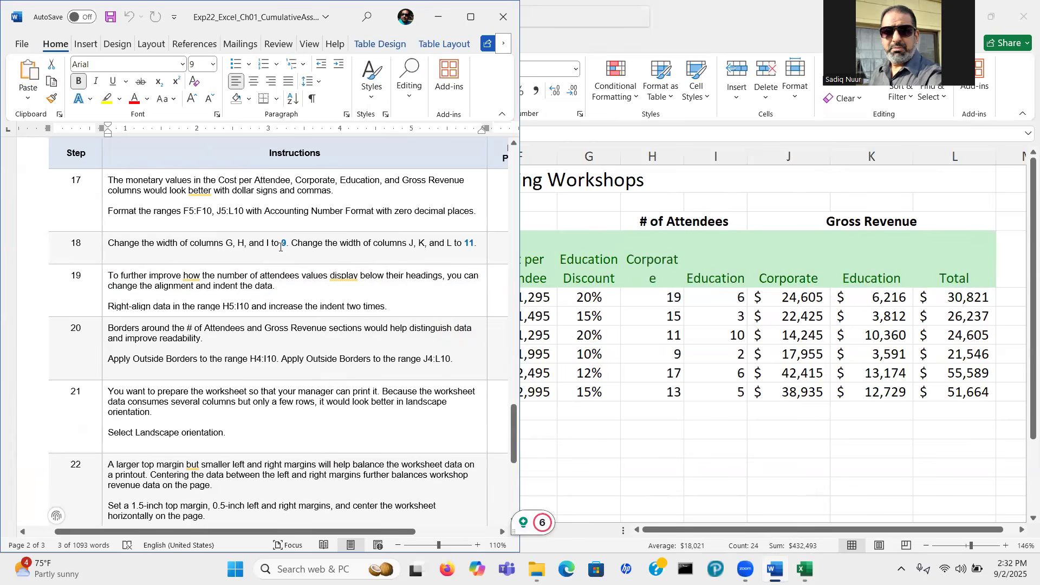
{"action": "key", "text": "alt+Tab"}
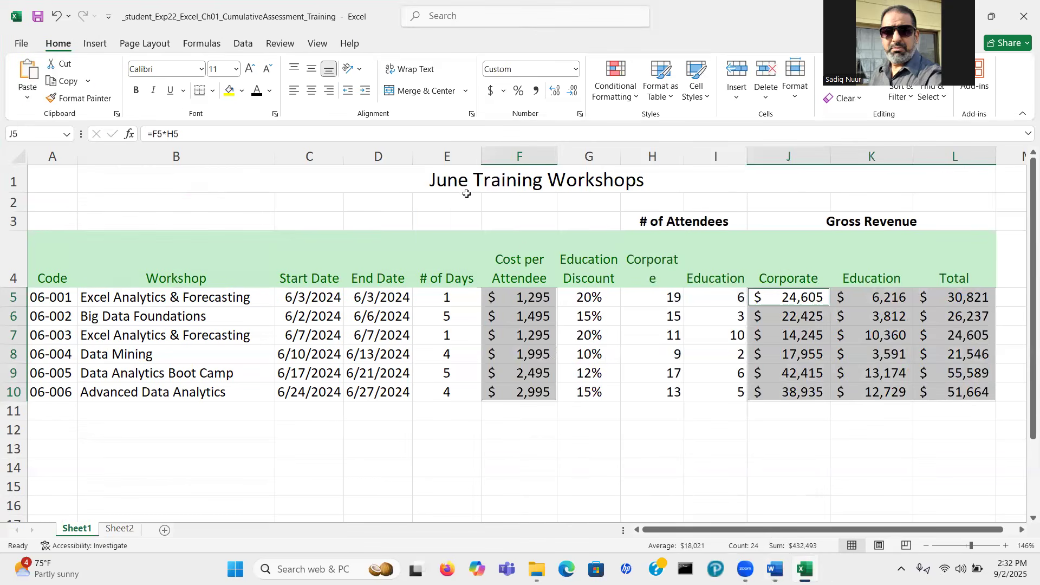
{"action": "left_click", "coordinate": [601, 154]}
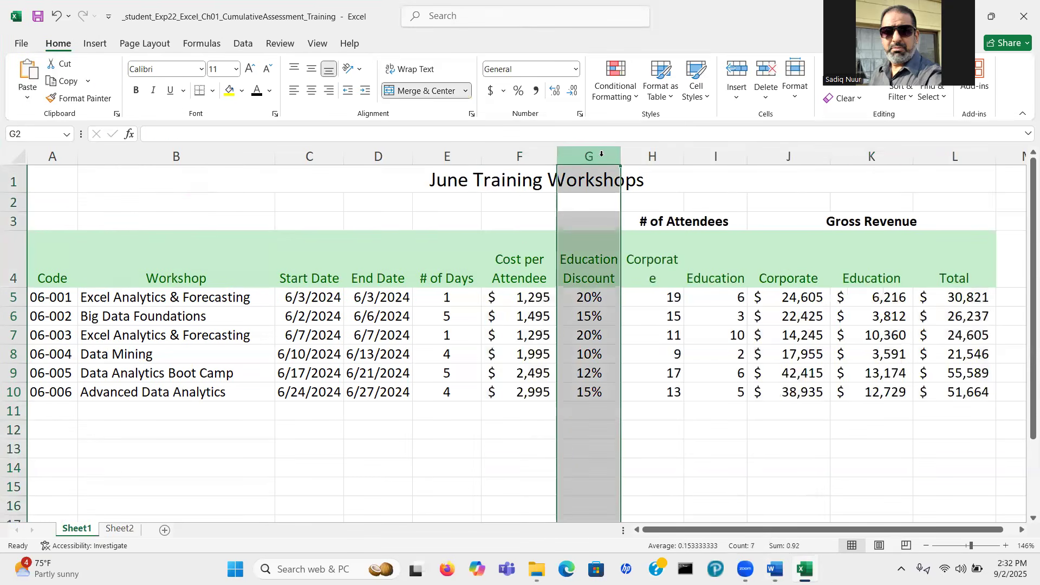
{"action": "left_click_drag", "start_coordinate": [655, 152], "coordinate": [714, 154]}
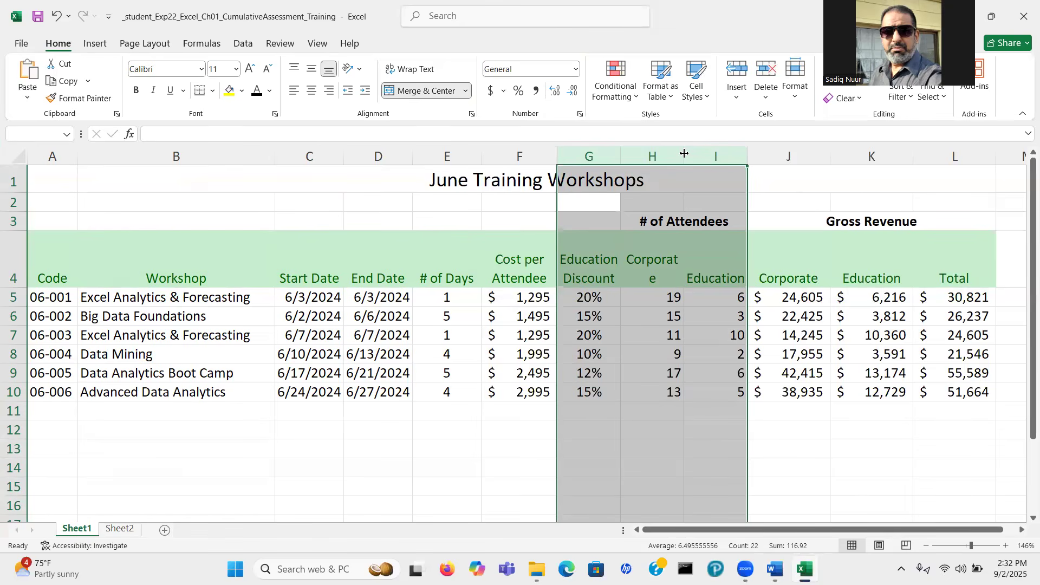
{"action": "left_click_drag", "start_coordinate": [684, 154], "coordinate": [684, 153]}
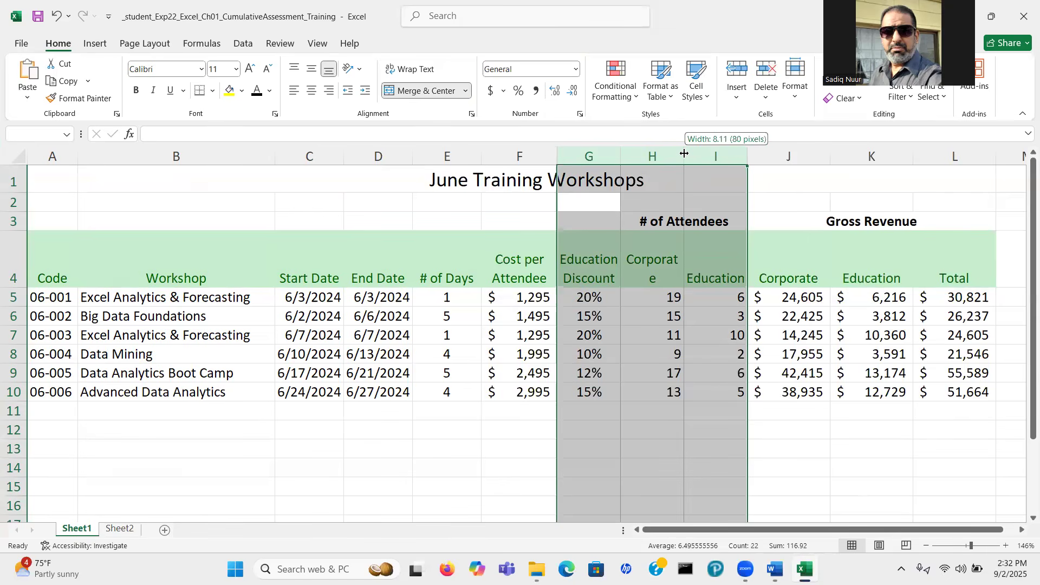
{"action": "left_click_drag", "start_coordinate": [684, 154], "coordinate": [691, 154]}
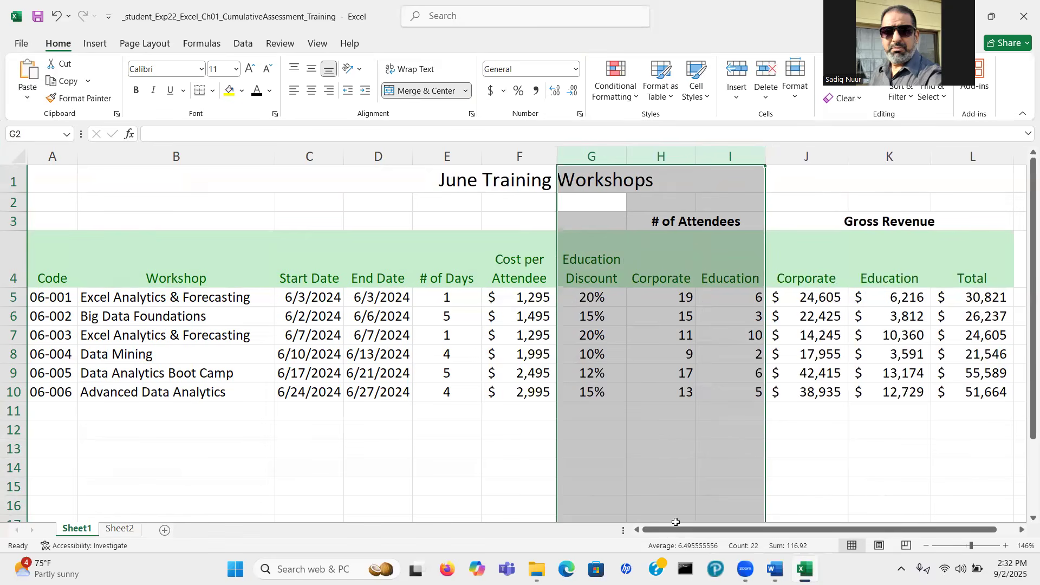
Step: Following instruction 18 in Word, set the width of columns J, K and L in the Excel sheet to 11
{"action": "mouse_move", "coordinate": [783, 568]}
{"action": "left_click", "coordinate": [774, 498]}
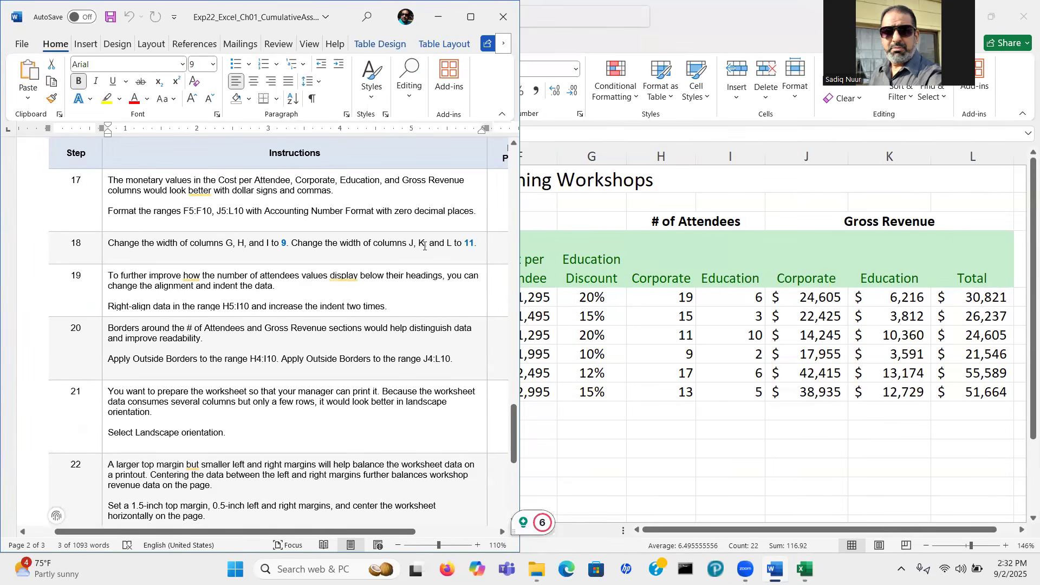
{"action": "left_click", "coordinate": [807, 148]}
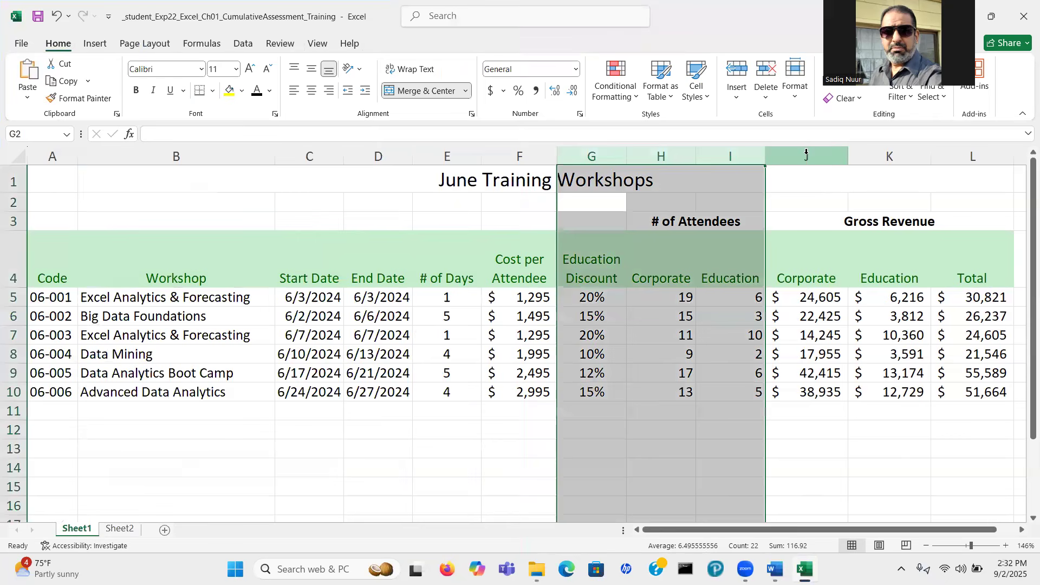
{"action": "left_click", "coordinate": [806, 152]}
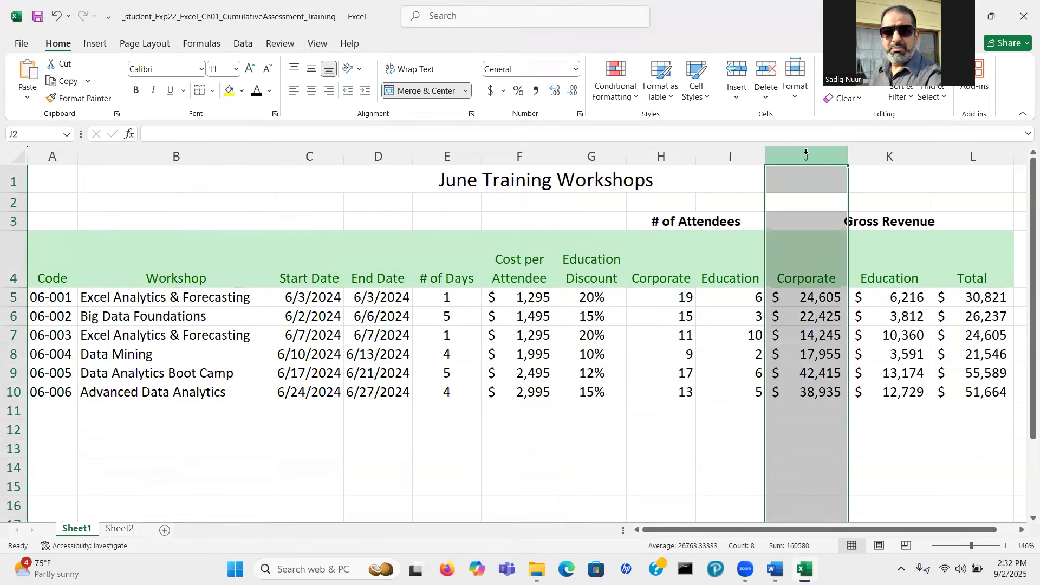
{"action": "left_click", "coordinate": [972, 151], "text": "shift"}
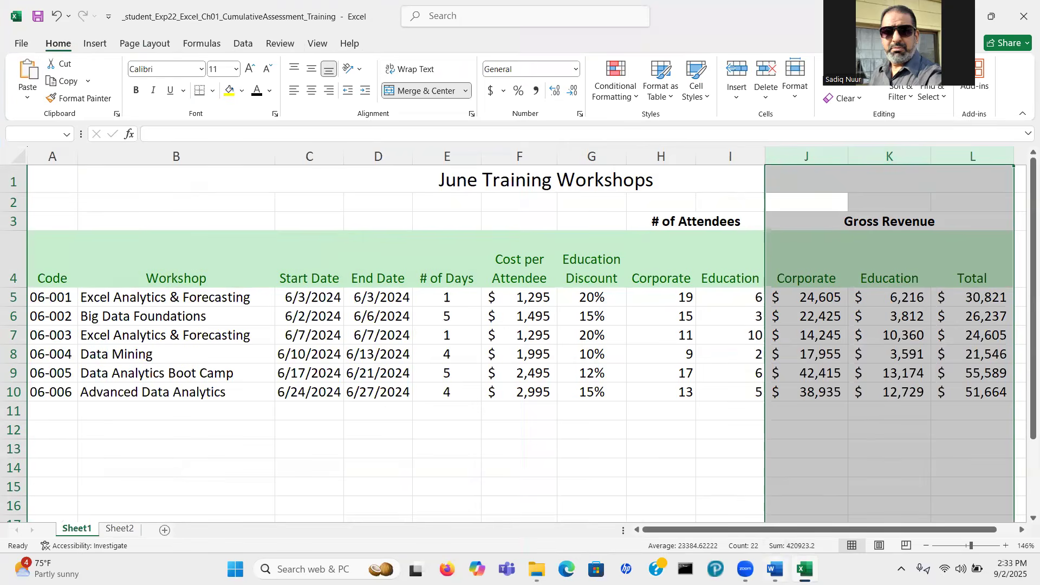
{"action": "left_click", "coordinate": [774, 569]}
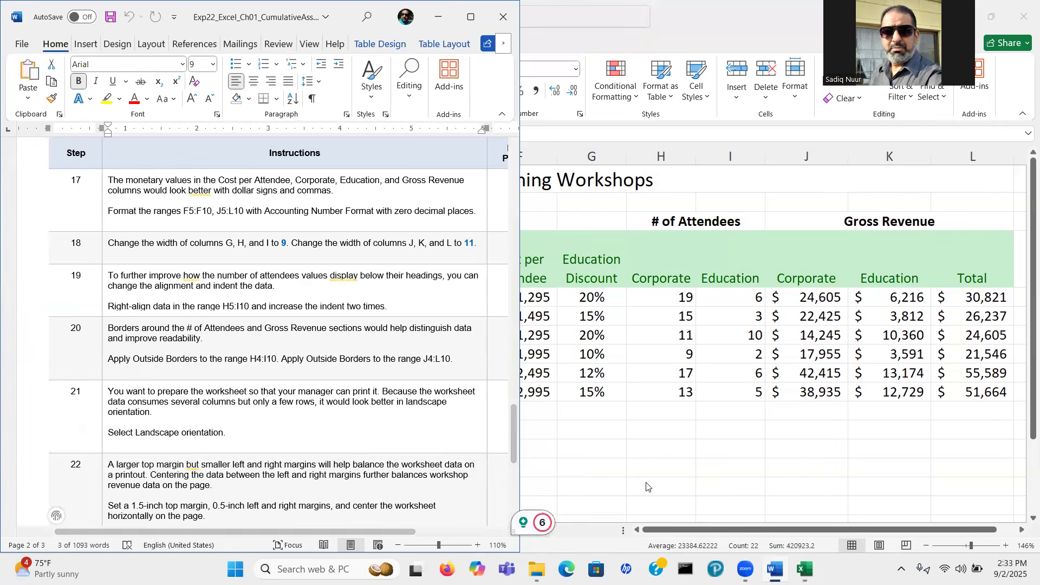
{"action": "left_click", "coordinate": [763, 470]}
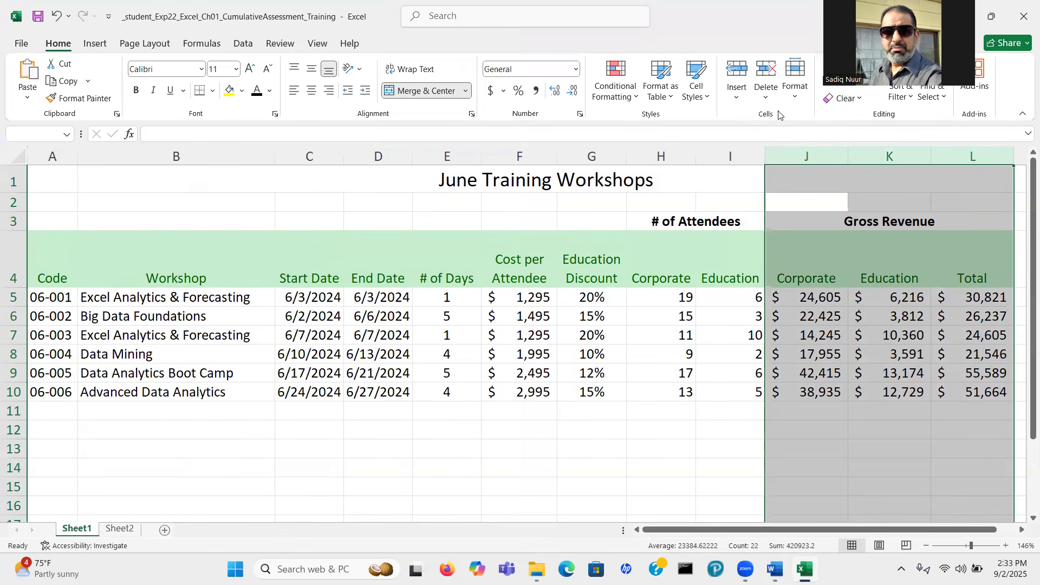
{"action": "left_click", "coordinate": [796, 98]}
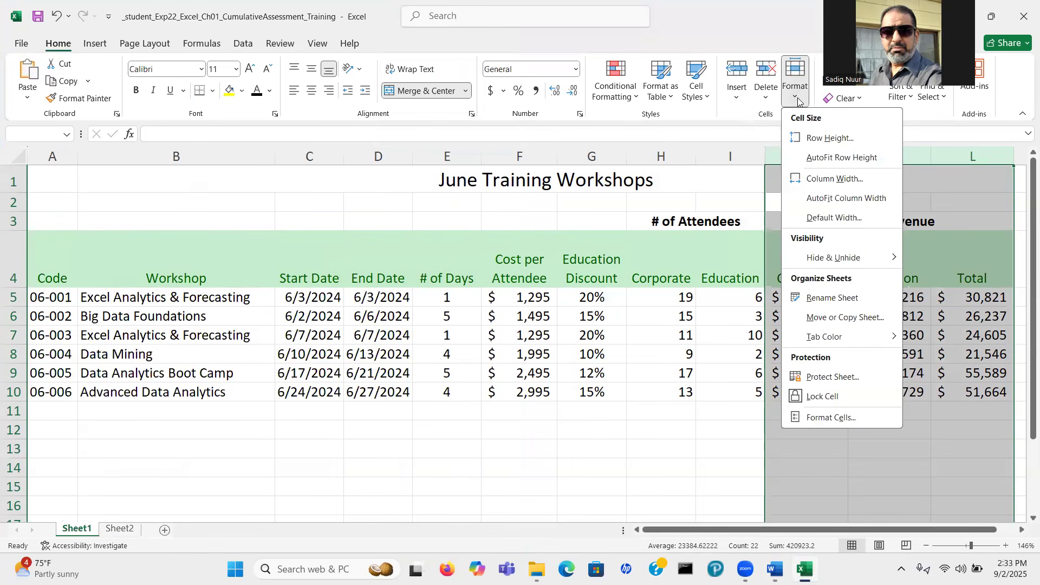
{"action": "left_click", "coordinate": [826, 179]}
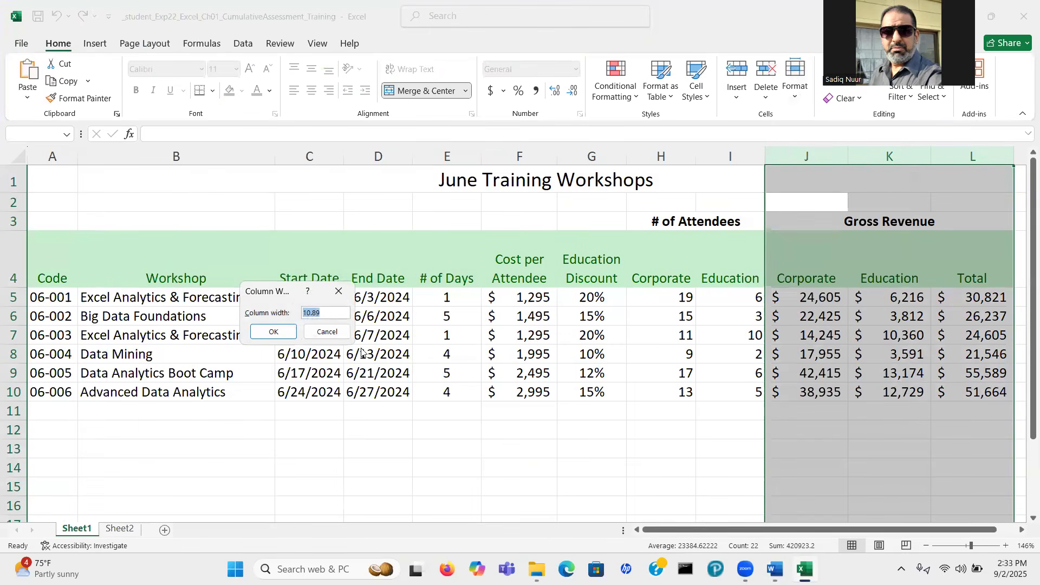
{"action": "type", "text": "11"}
{"action": "left_click", "coordinate": [776, 569]}
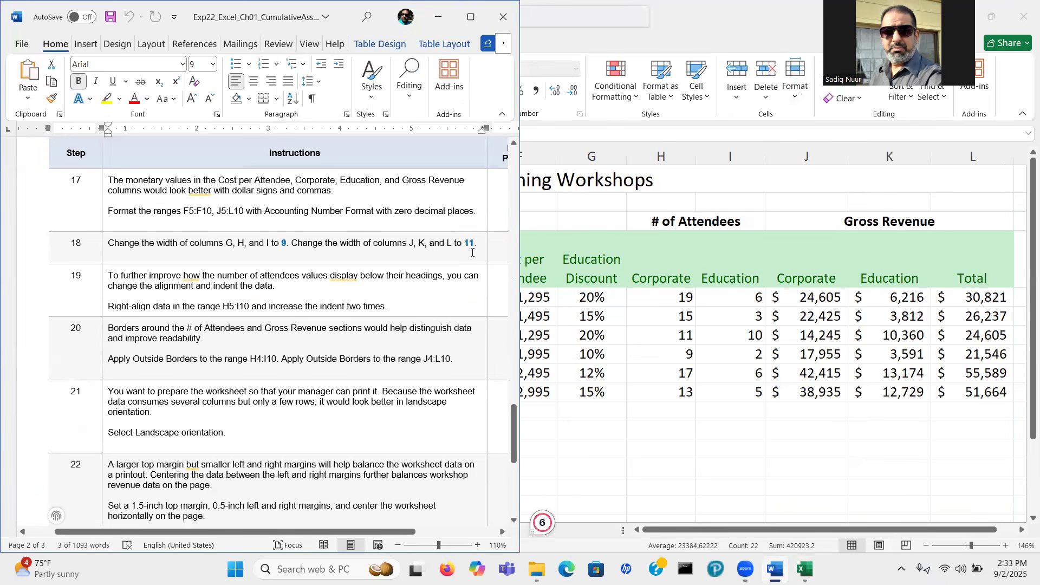
{"action": "left_click", "coordinate": [615, 488]}
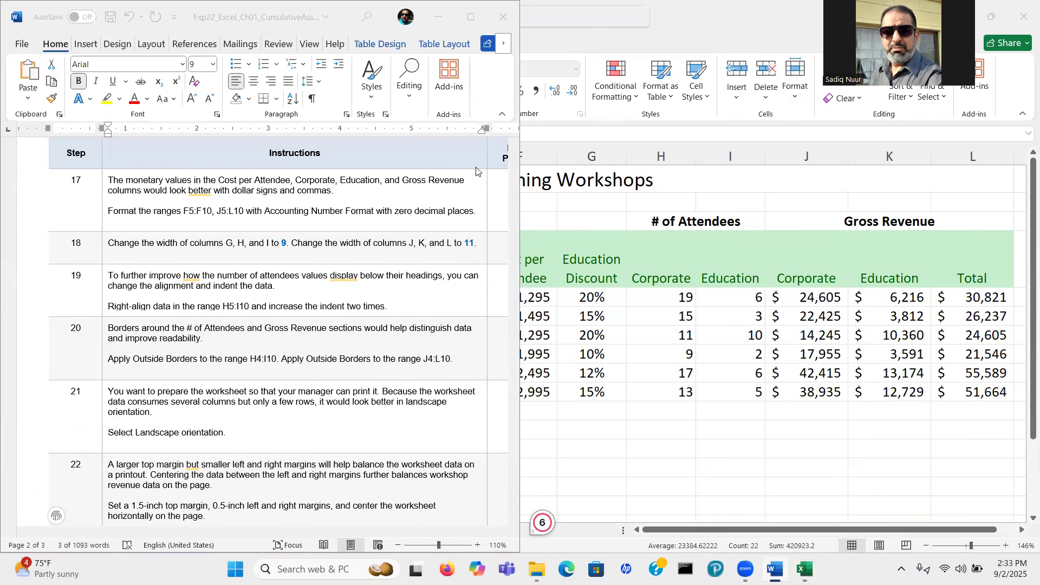
{"action": "left_click", "coordinate": [44, 14]}
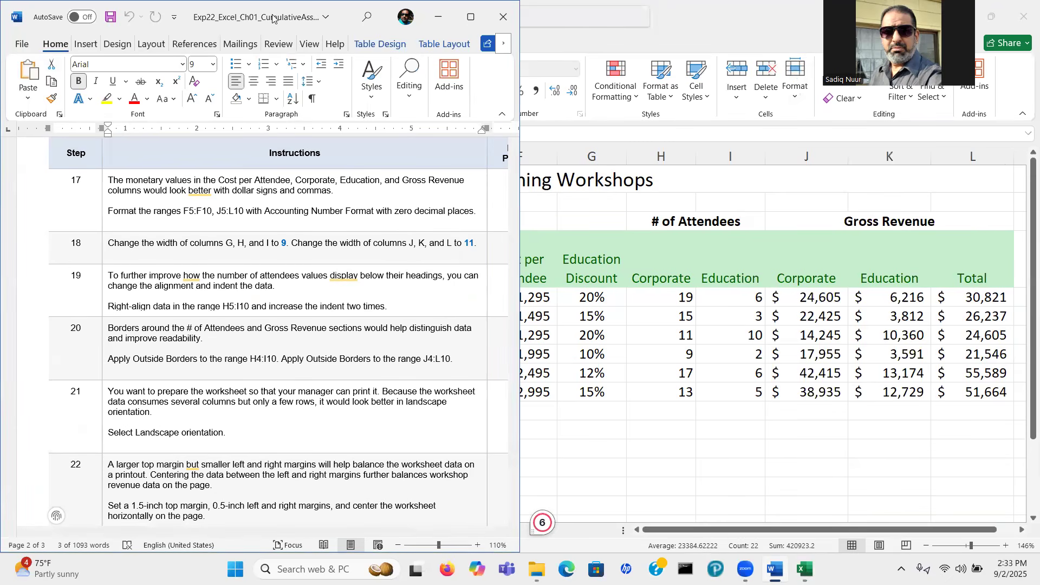
{"action": "left_click", "coordinate": [438, 17]}
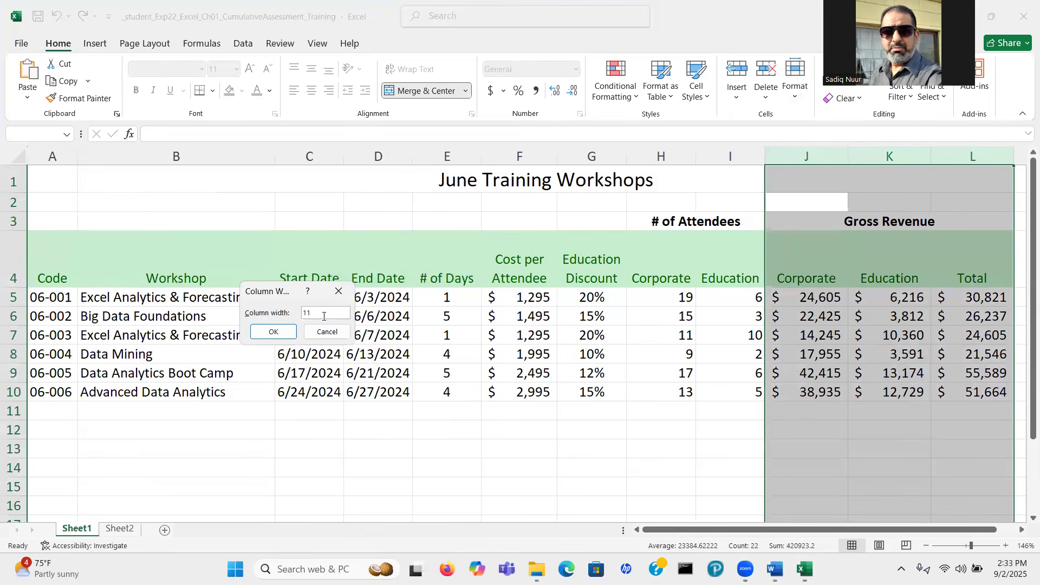
{"action": "left_click", "coordinate": [280, 332]}
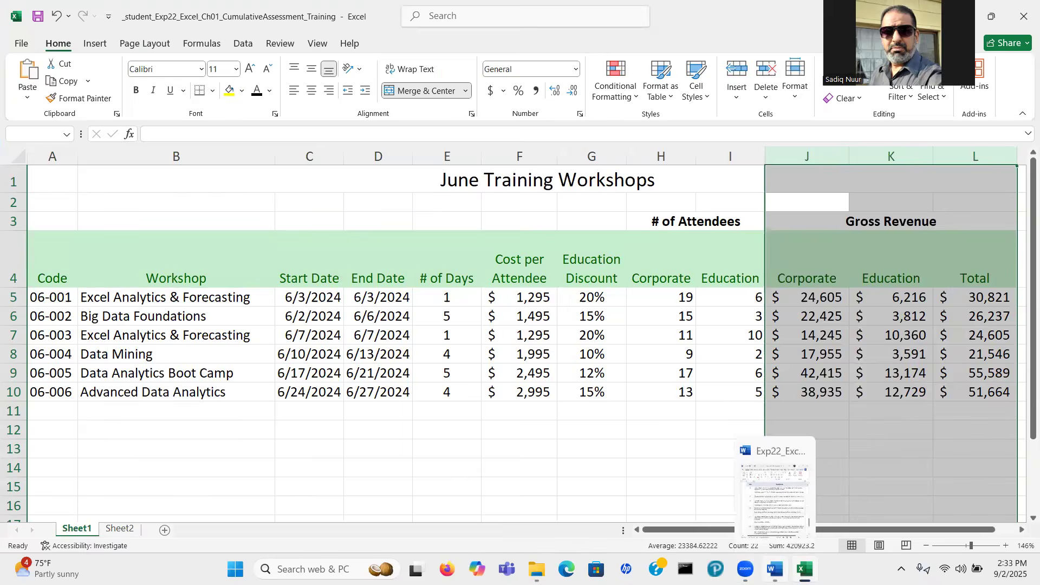
Step: Following instruction 19 in Word, right-align the Excel range H5:I10 and increase its indent two times
{"action": "left_click", "coordinate": [775, 568]}
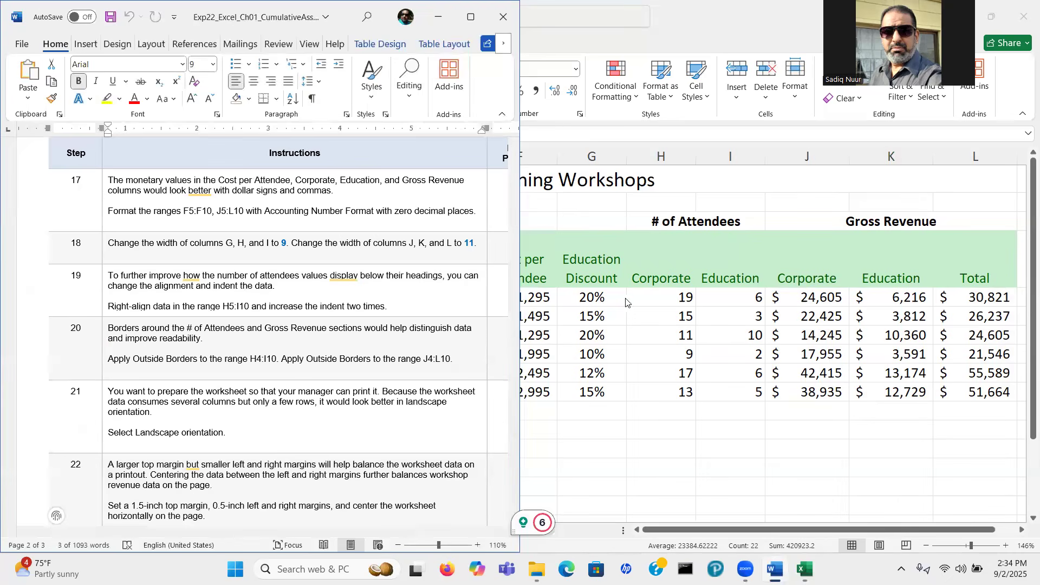
{"action": "left_click", "coordinate": [668, 297]}
{"action": "left_click_drag", "start_coordinate": [669, 294], "coordinate": [726, 382]}
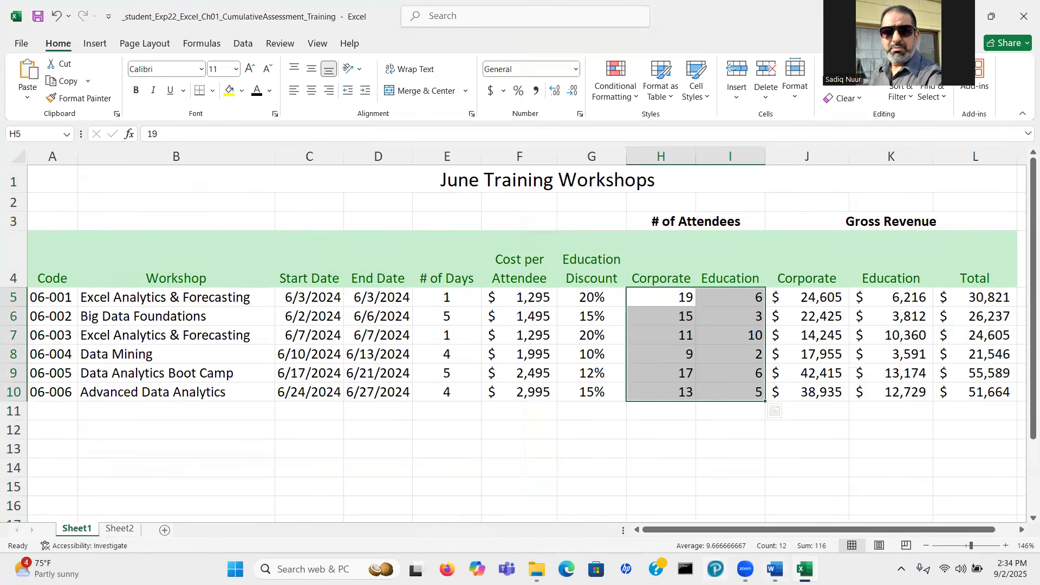
{"action": "left_click", "coordinate": [775, 569]}
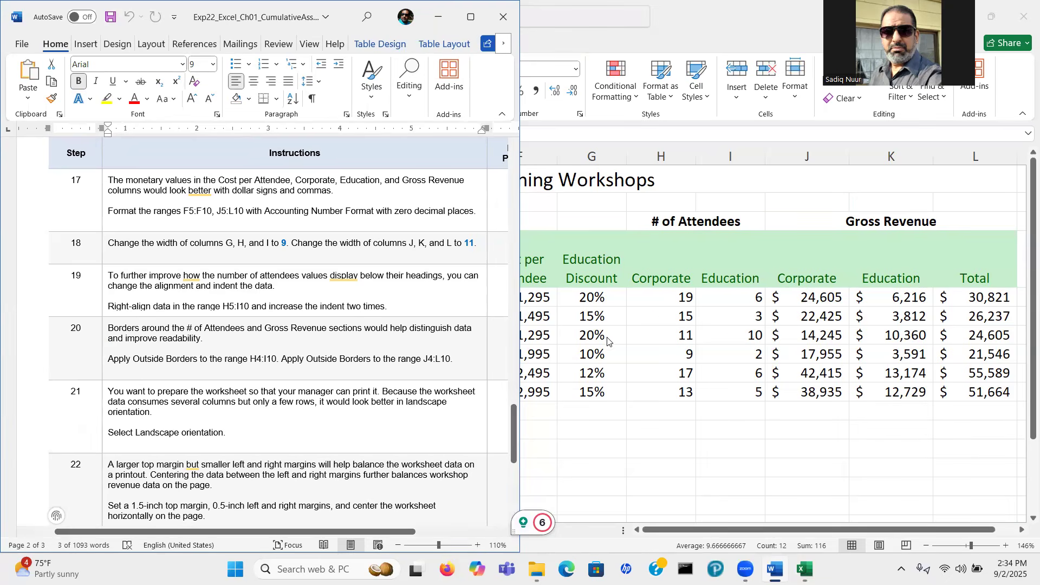
{"action": "left_click", "coordinate": [657, 301]}
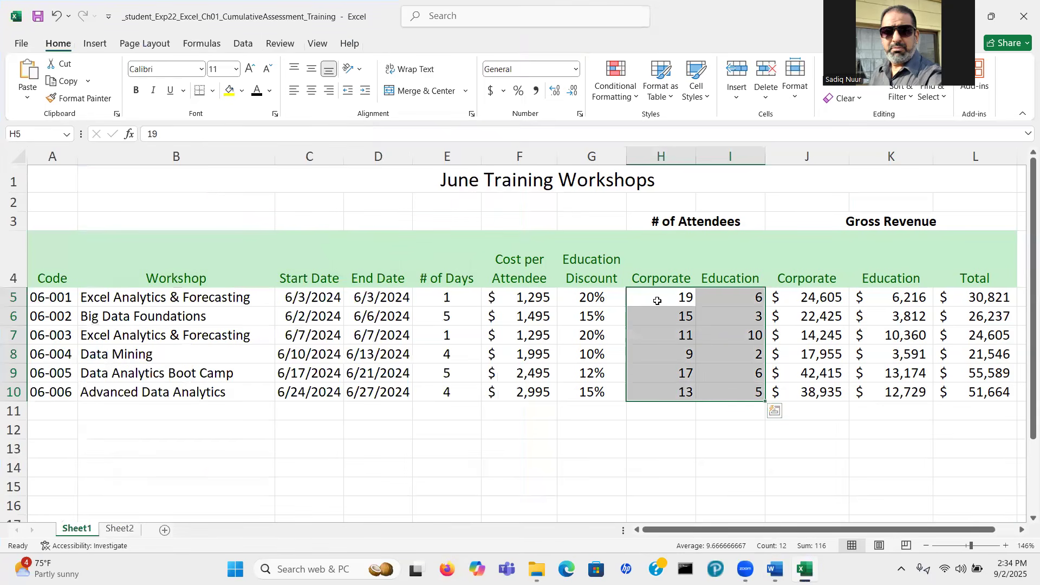
{"action": "left_click", "coordinate": [329, 93]}
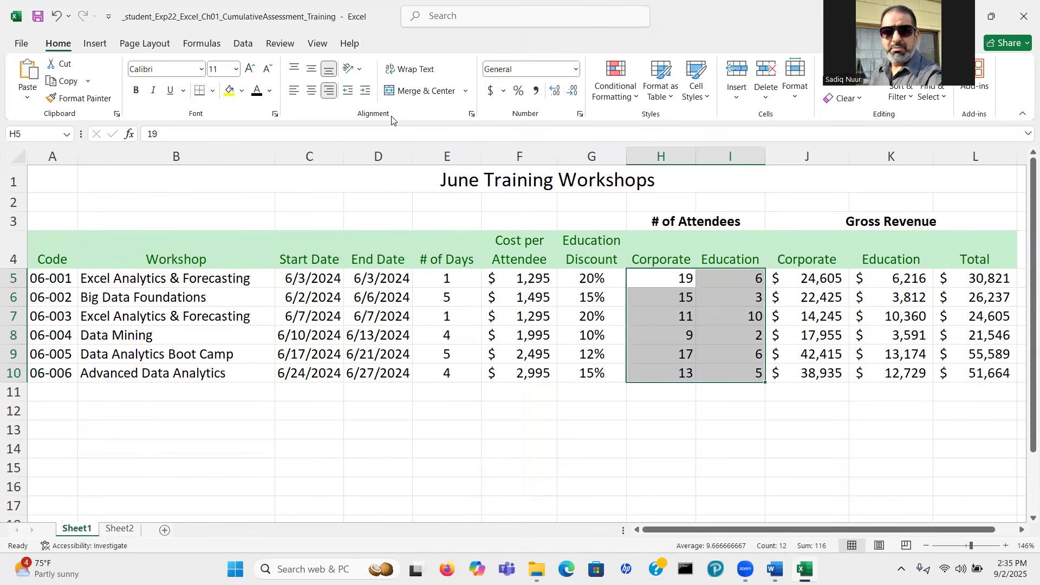
{"action": "left_click", "coordinate": [361, 93]}
{"action": "left_click", "coordinate": [362, 93]}
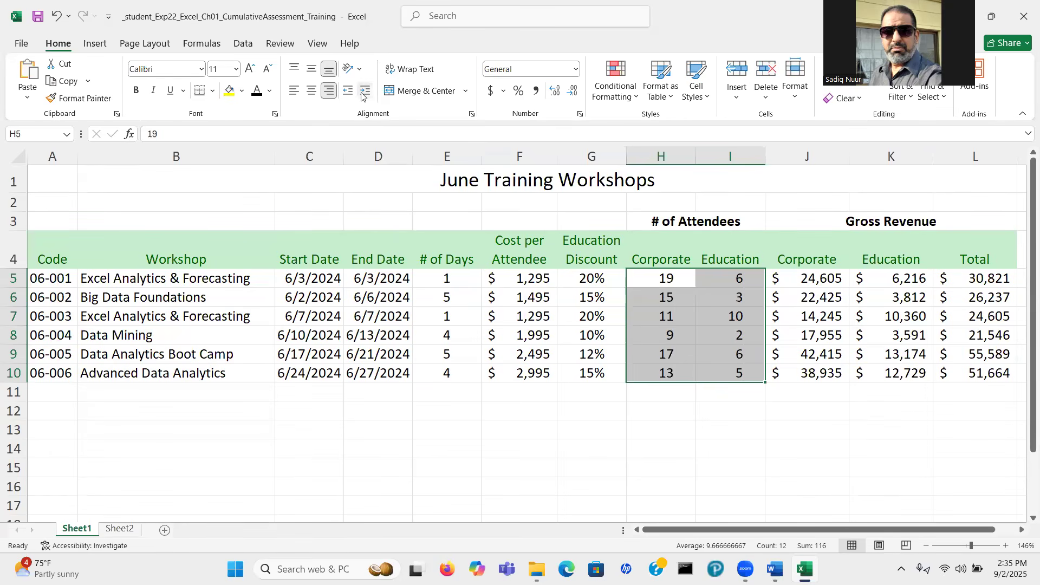
{"action": "left_click", "coordinate": [362, 93]}
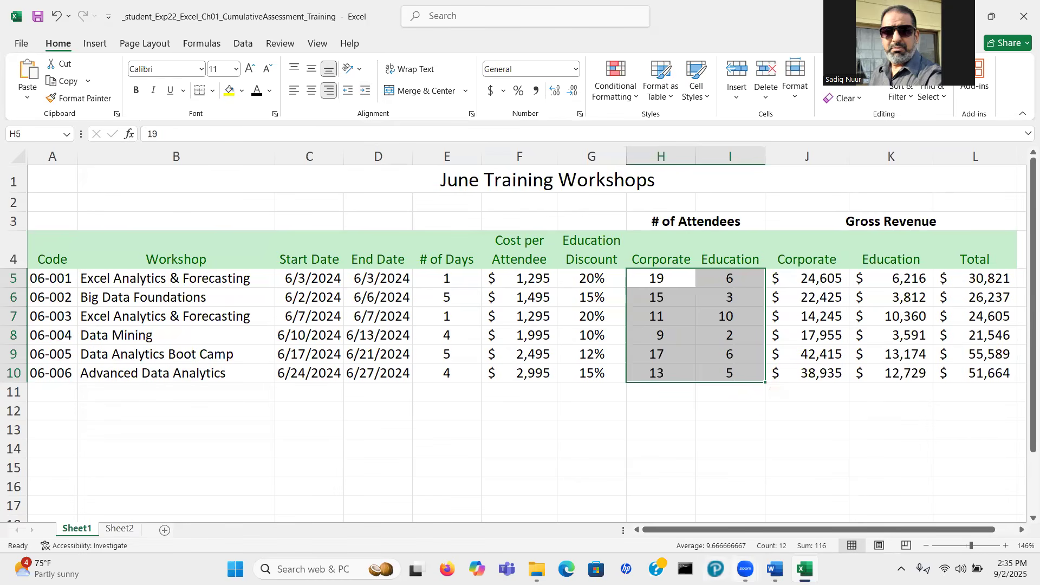
Step: Read instruction 20 in Word and apply Outside Borders to the Excel range H4:I10
{"action": "left_click", "coordinate": [774, 568]}
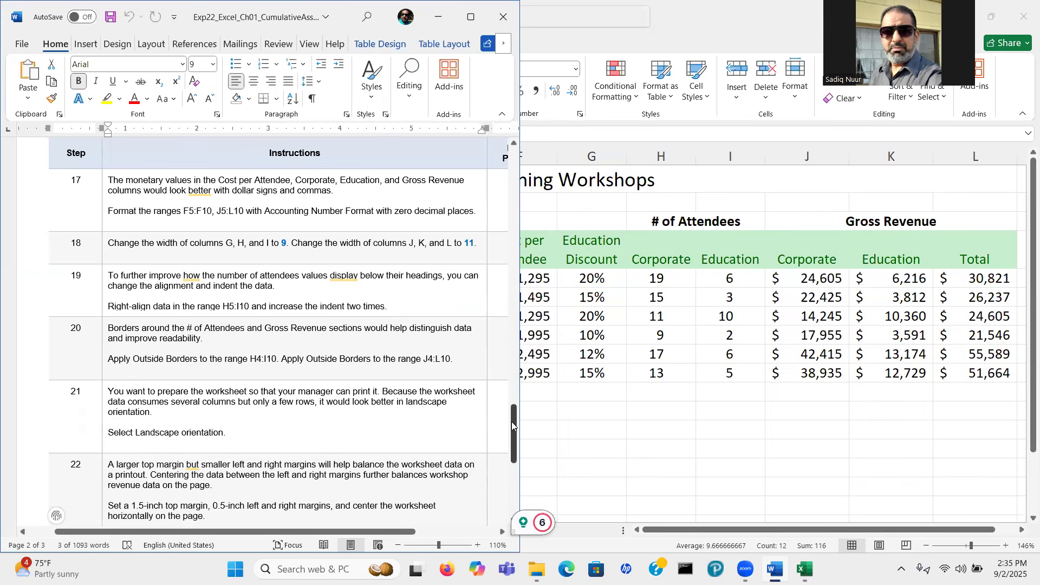
{"action": "left_click_drag", "start_coordinate": [510, 419], "coordinate": [514, 447]}
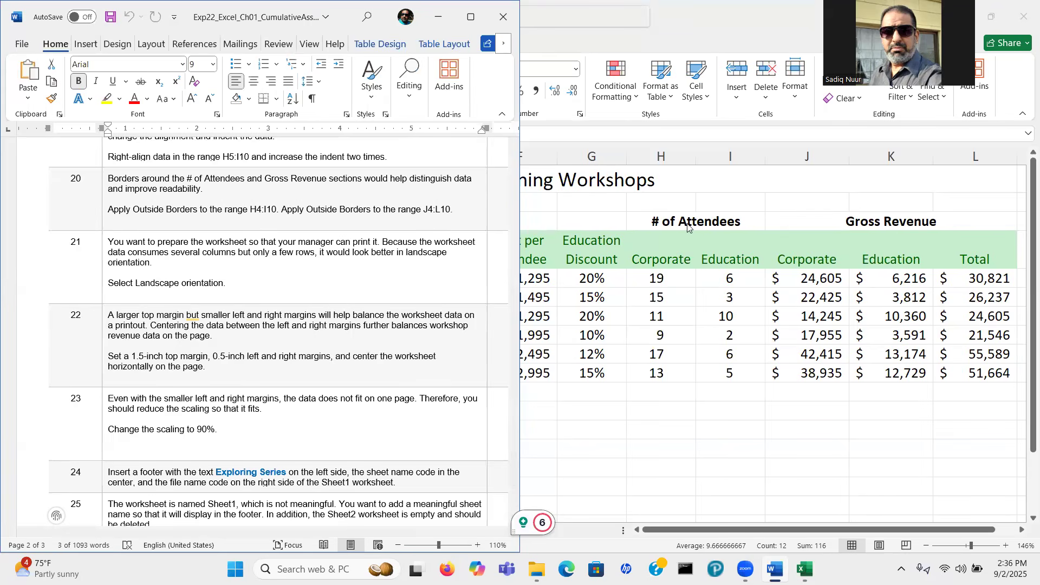
{"action": "left_click", "coordinate": [656, 257]}
{"action": "left_click_drag", "start_coordinate": [656, 254], "coordinate": [748, 368]}
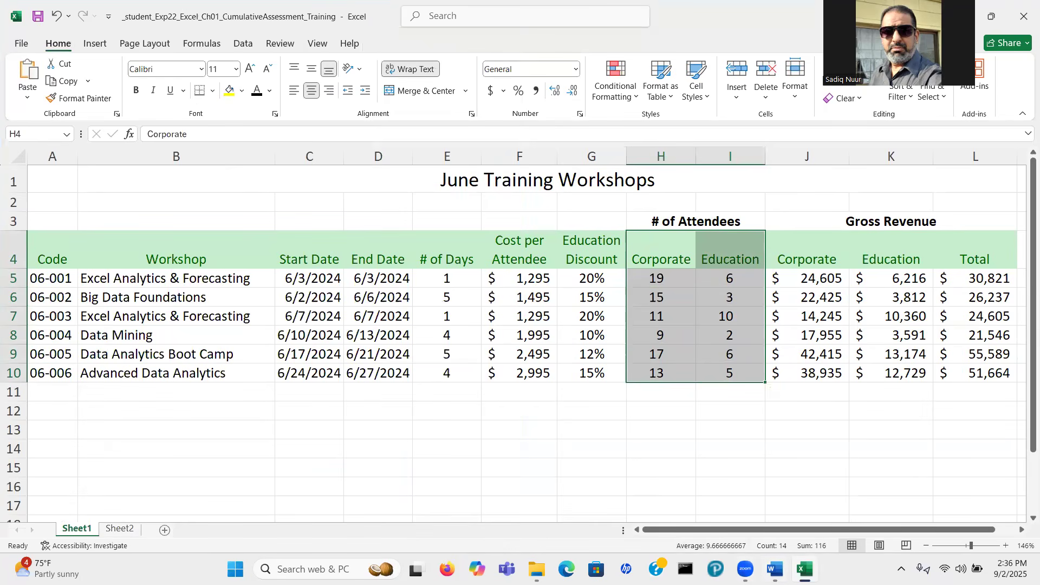
{"action": "key", "text": "alt+Tab"}
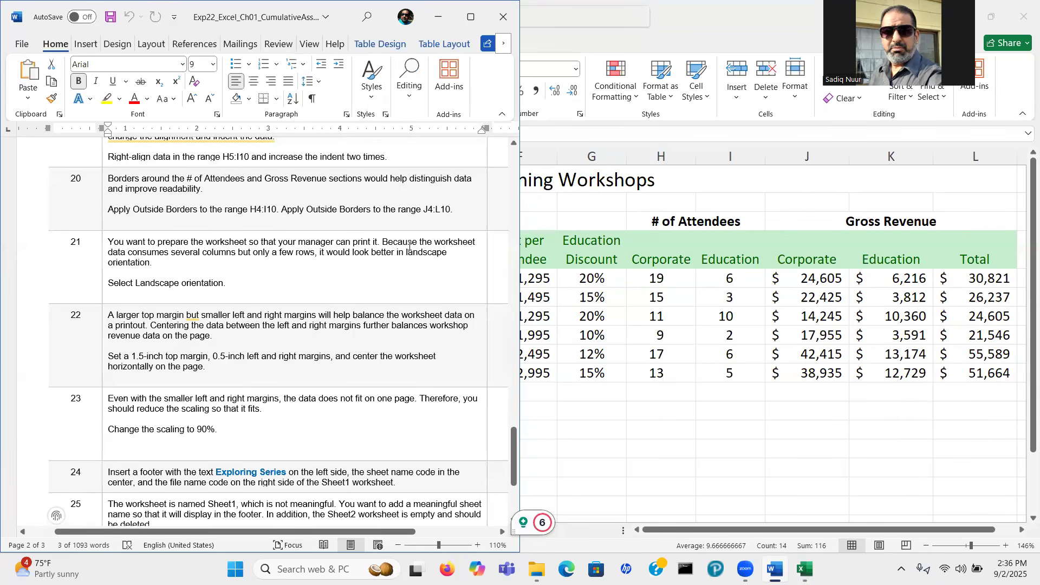
{"action": "key", "text": "alt+Tab"}
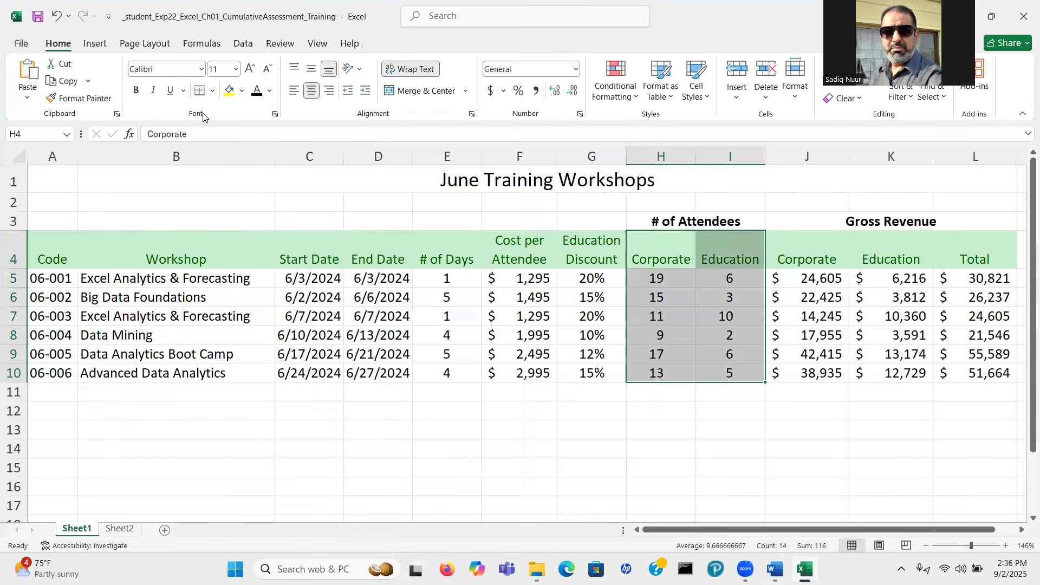
{"action": "key", "text": "ctrl+q"}
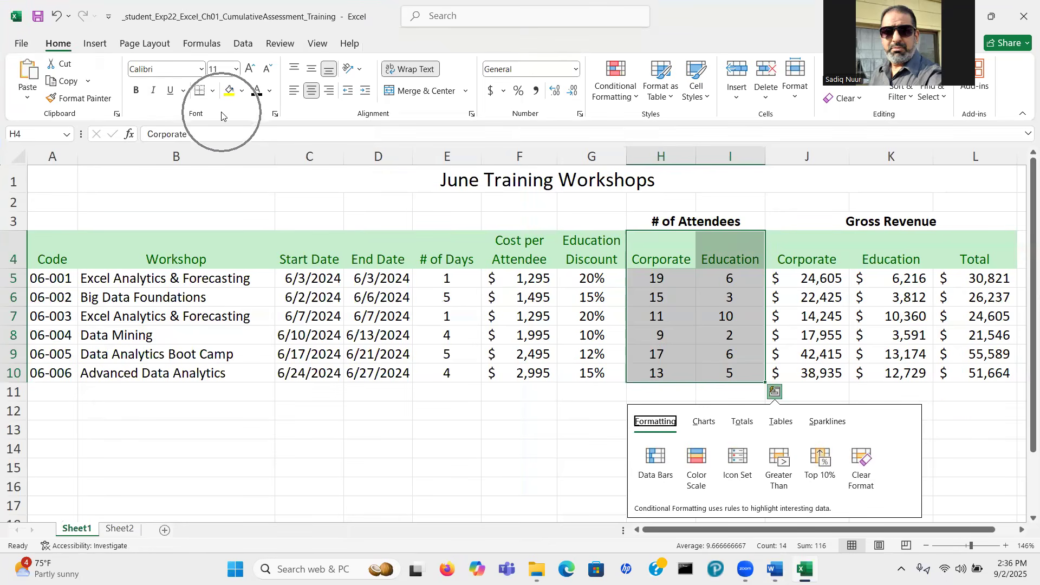
{"action": "left_click", "coordinate": [212, 91]}
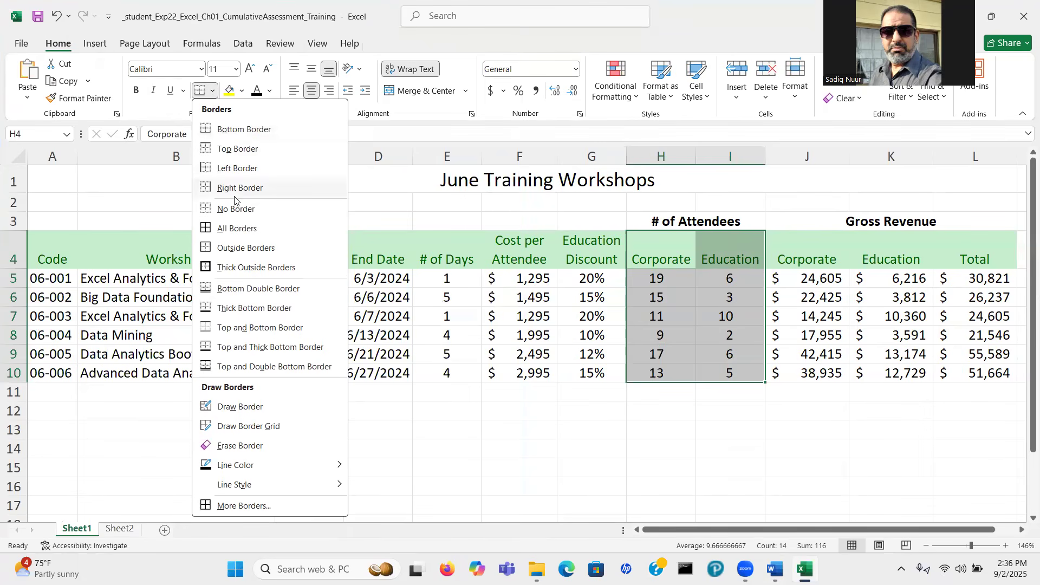
{"action": "left_click", "coordinate": [235, 248]}
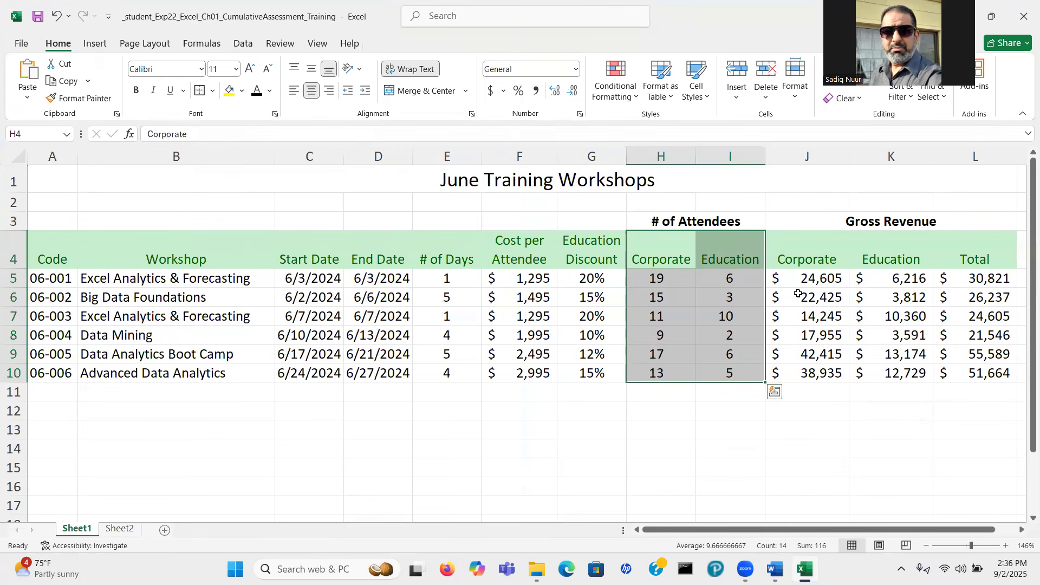
Step: Apply Outside Borders to the Gross Revenue range J4:L10 and deselect it
{"action": "left_click", "coordinate": [814, 251]}
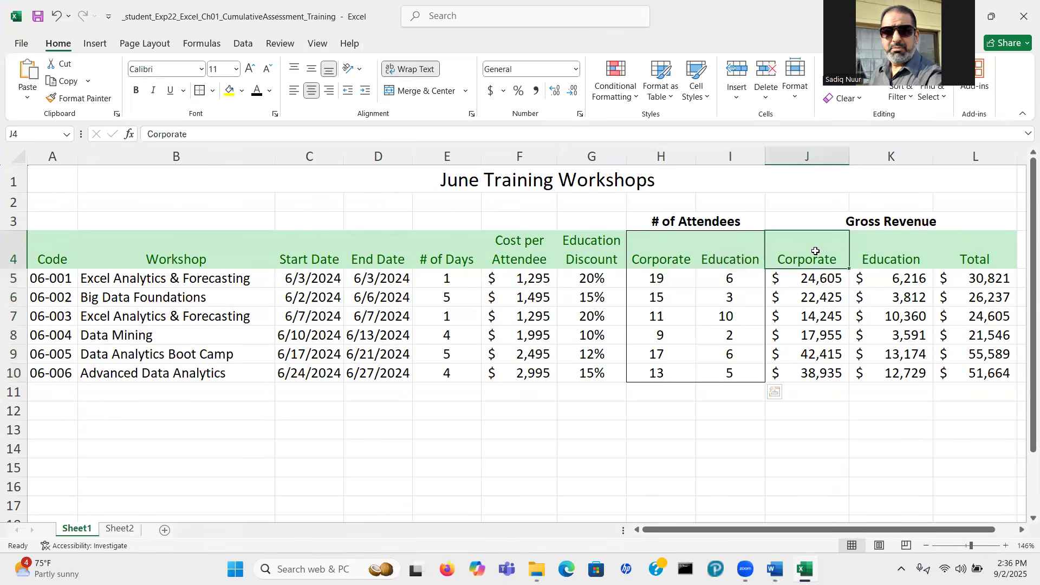
{"action": "left_click_drag", "start_coordinate": [815, 251], "coordinate": [968, 374]}
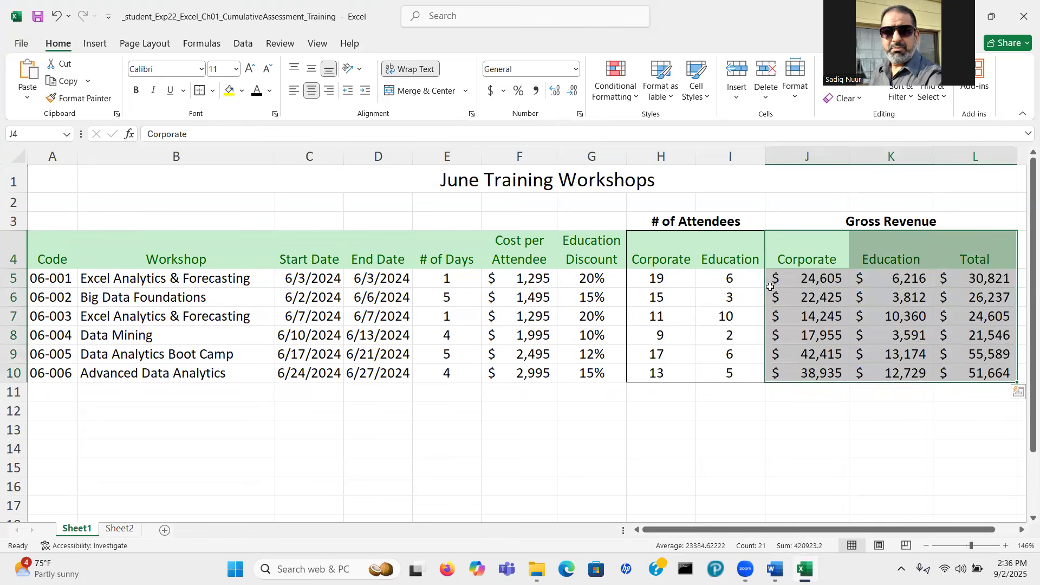
{"action": "left_click", "coordinate": [199, 93]}
{"action": "left_click", "coordinate": [596, 479]}
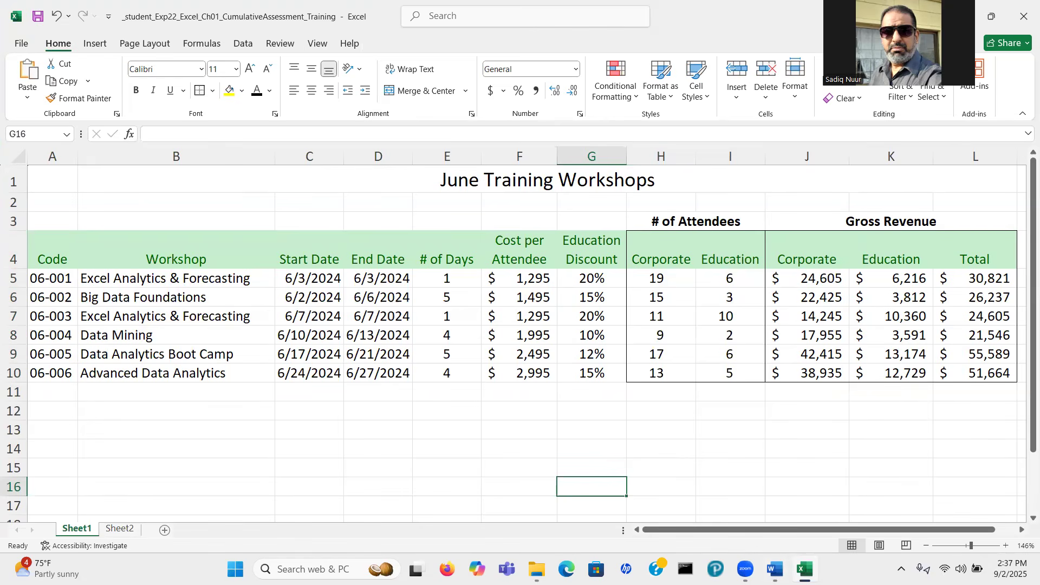
Step: Read instruction 21 in Word about the worksheet's page orientation and return to the Excel workbook
{"action": "left_click", "coordinate": [775, 568]}
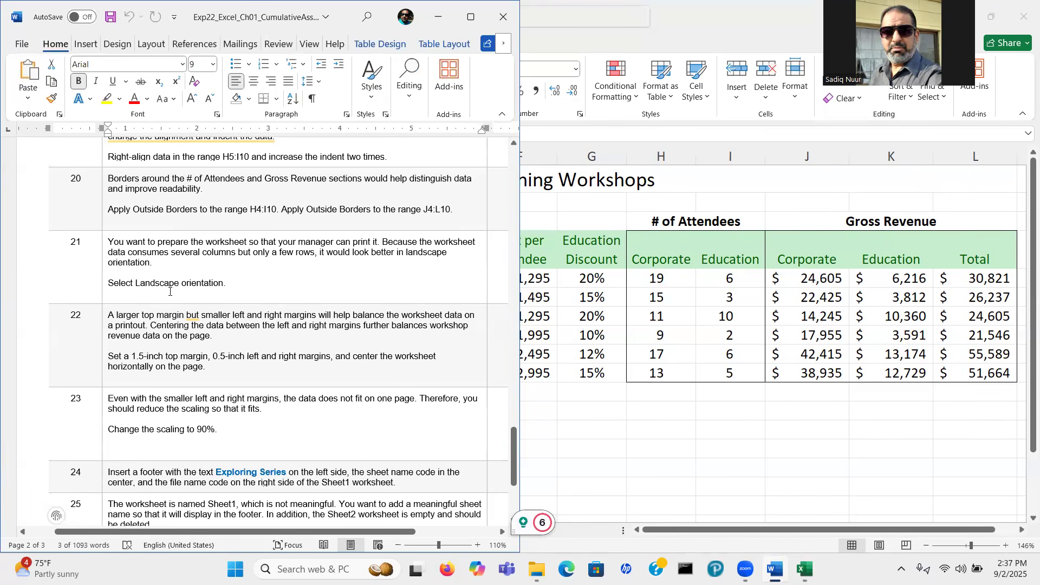
{"action": "left_click", "coordinate": [235, 281]}
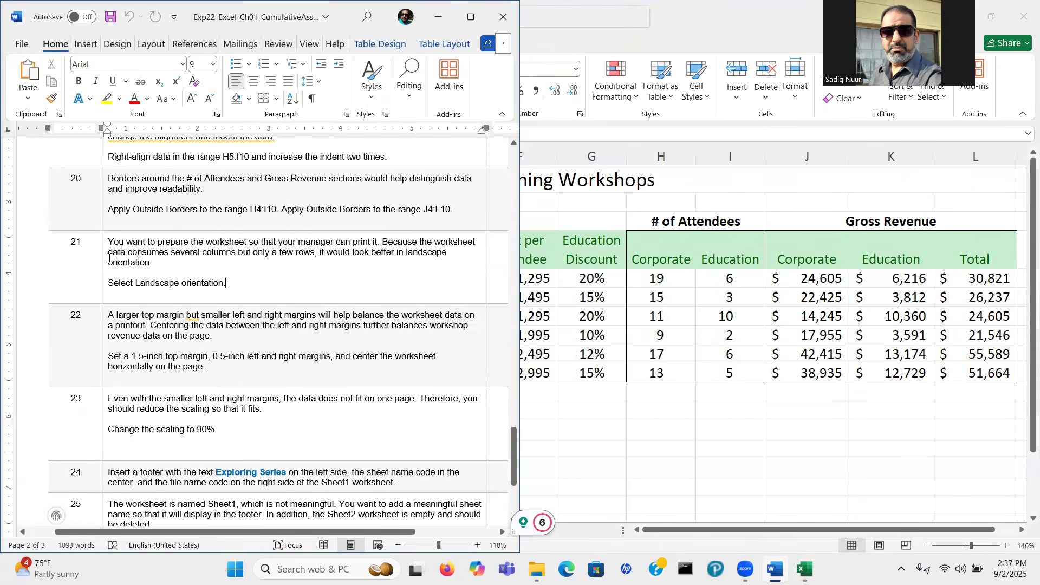
{"action": "key", "text": "ctrl"}
{"action": "key", "text": "ctrl"}
{"action": "key", "text": "ctrl"}
{"action": "key", "text": "ctrl"}
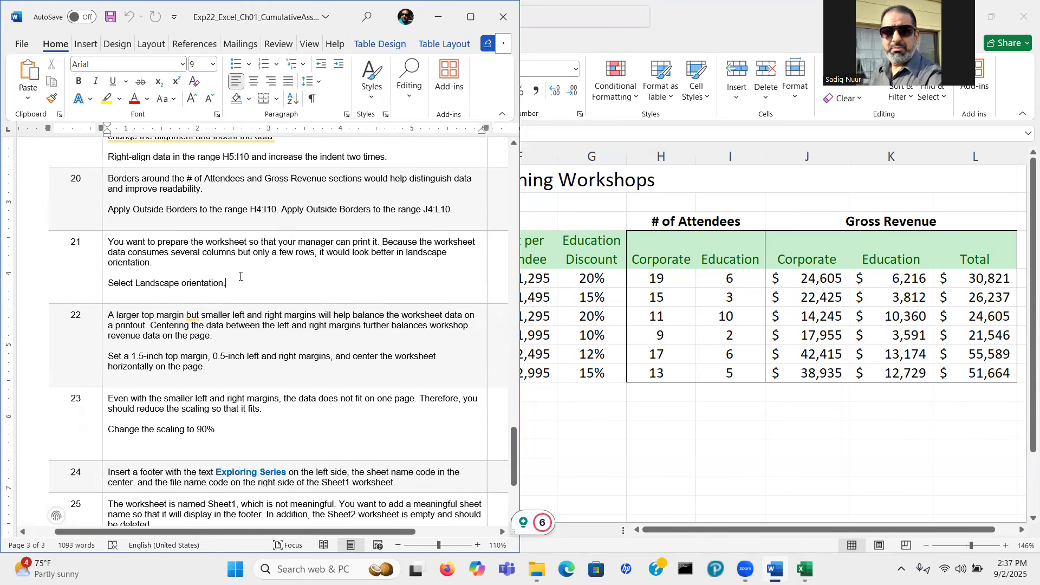
{"action": "left_click", "coordinate": [606, 431]}
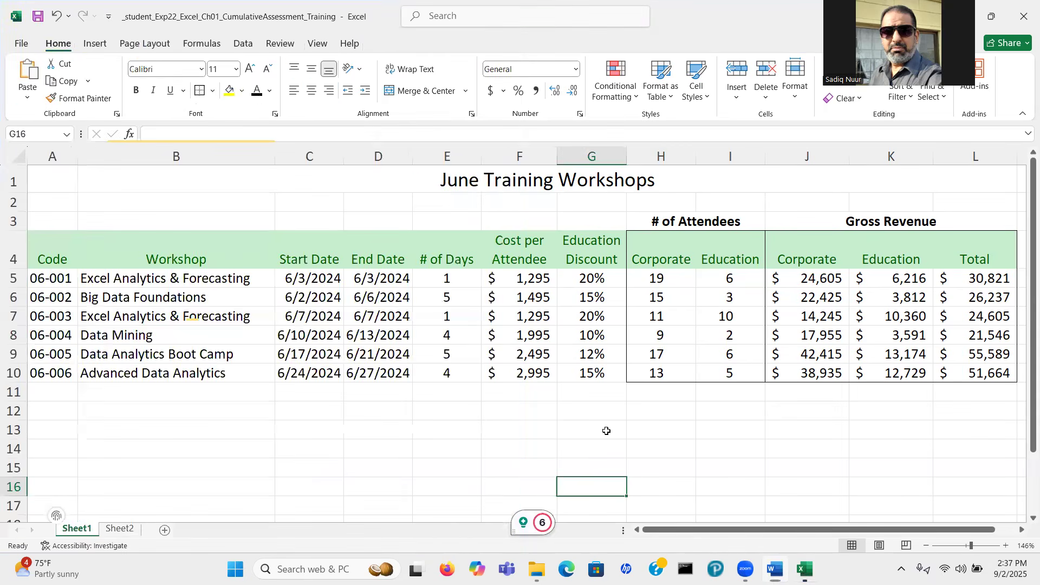
Step: Set the worksheet's page orientation to Landscape
{"action": "left_click", "coordinate": [148, 48]}
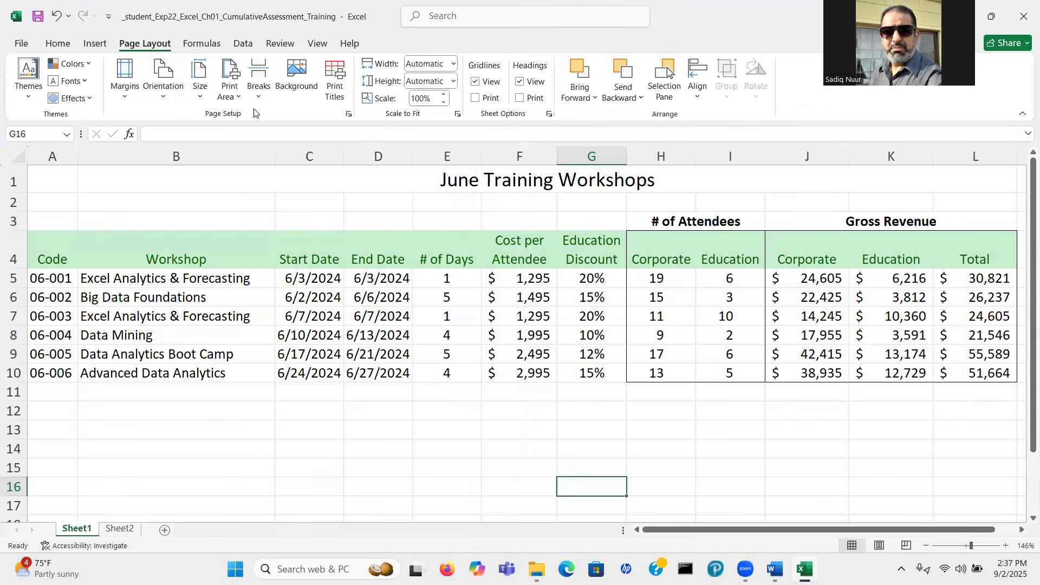
{"action": "key", "text": "ctrl"}
{"action": "key", "text": "ctrl"}
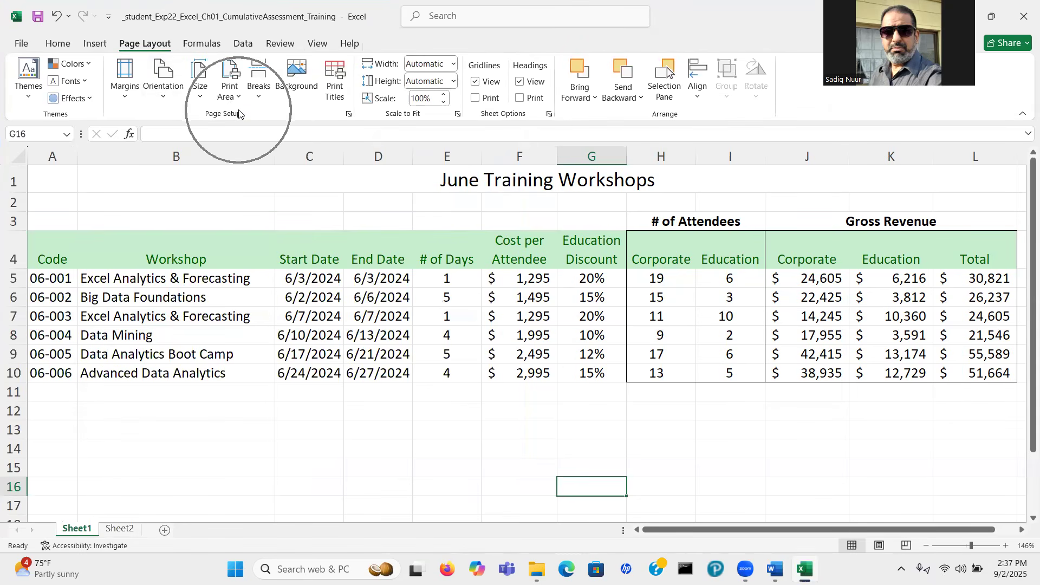
{"action": "key", "text": "ctrl"}
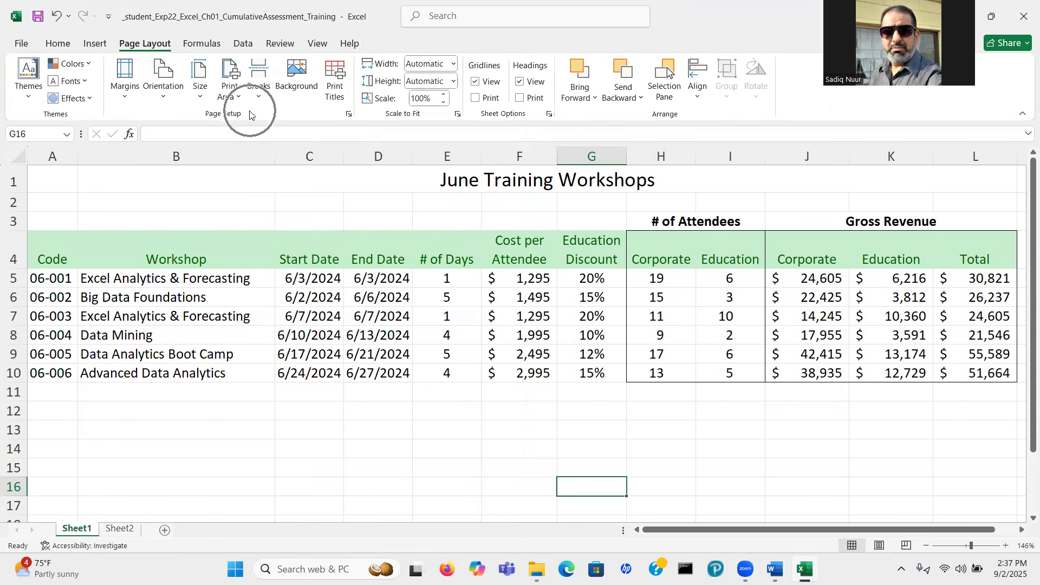
{"action": "left_click", "coordinate": [164, 103]}
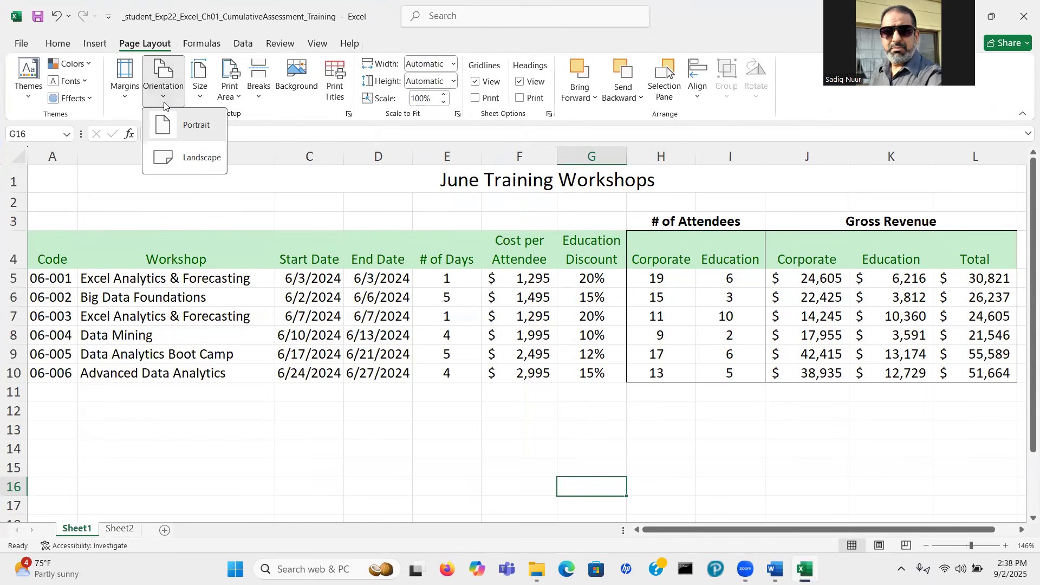
{"action": "left_click", "coordinate": [187, 156]}
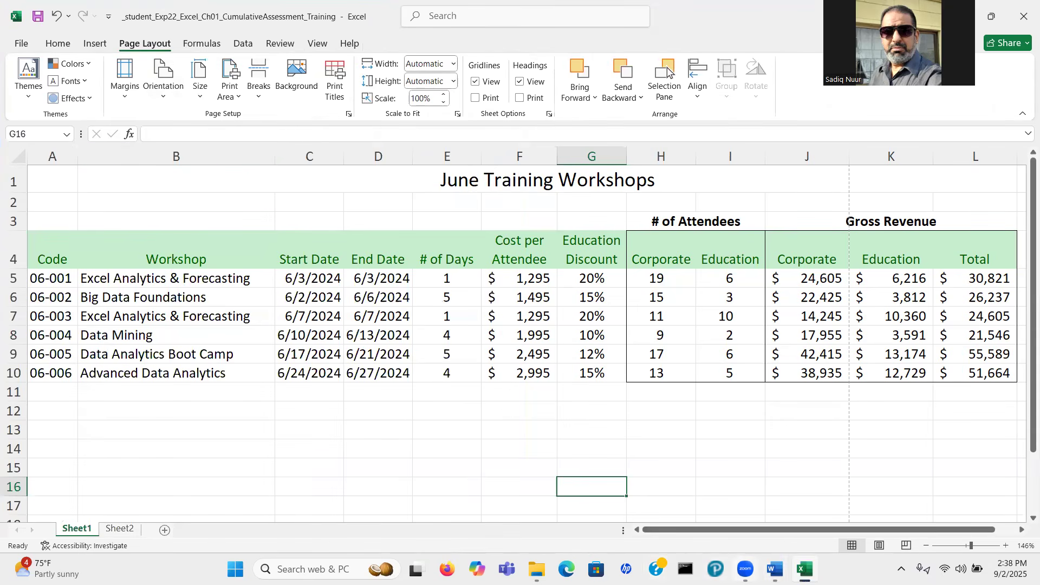
Step: Read instruction 22 in Word about margins and centering, and open the custom margin settings for the Excel worksheet
{"action": "left_click", "coordinate": [775, 569]}
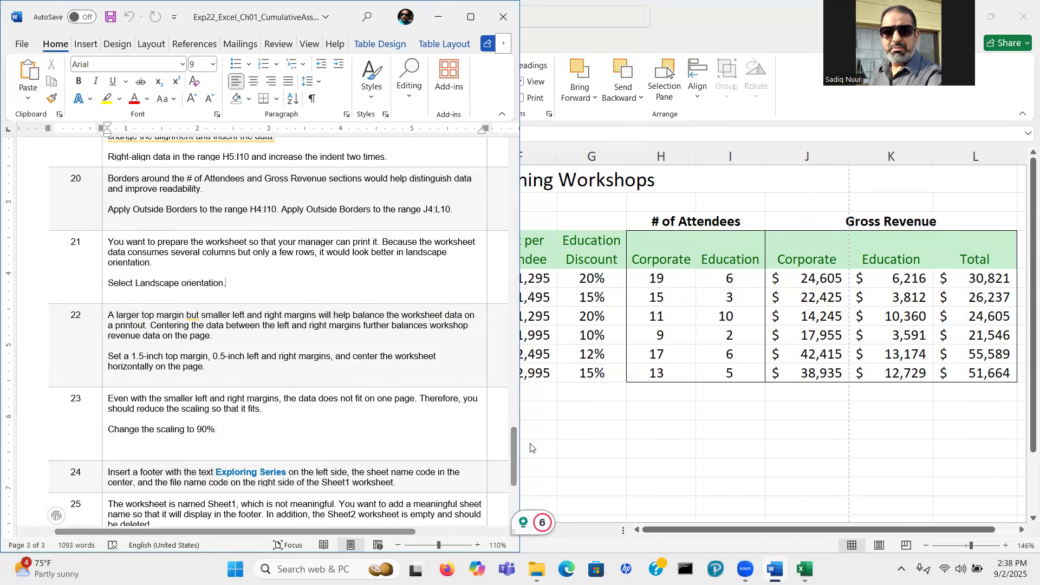
{"action": "left_click", "coordinate": [555, 447]}
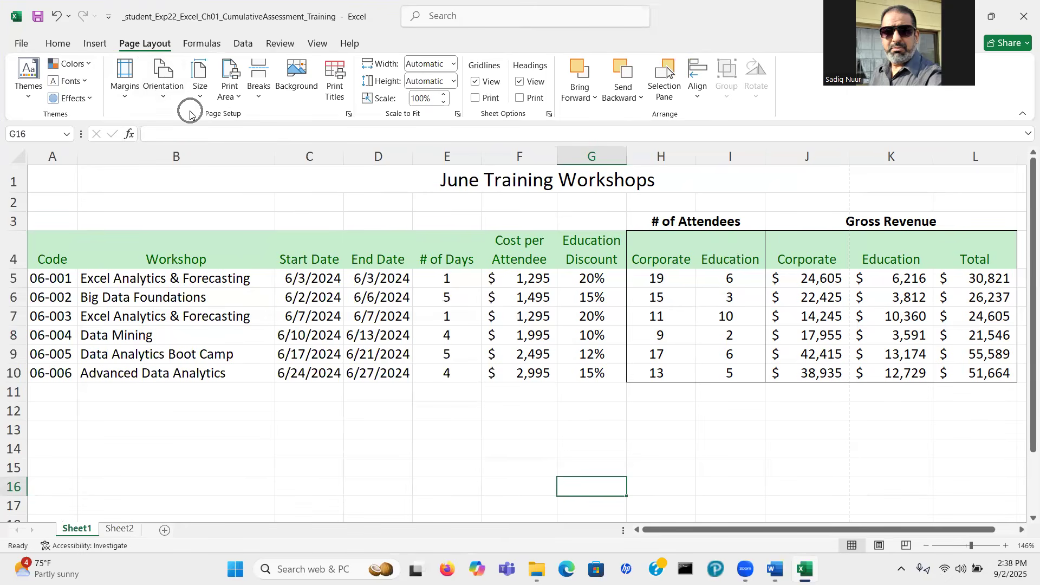
{"action": "left_click", "coordinate": [124, 98]}
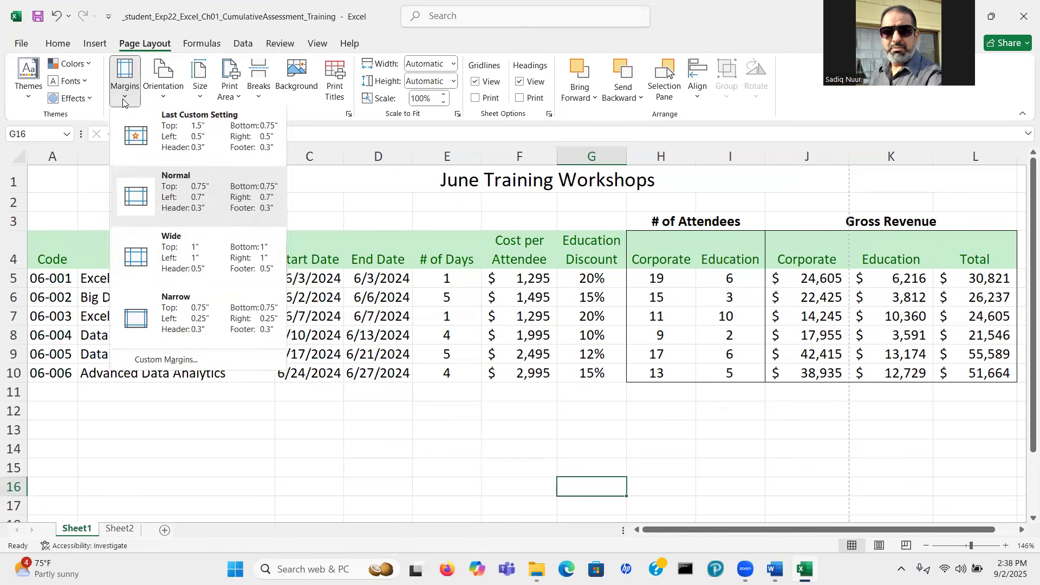
{"action": "left_click", "coordinate": [197, 362]}
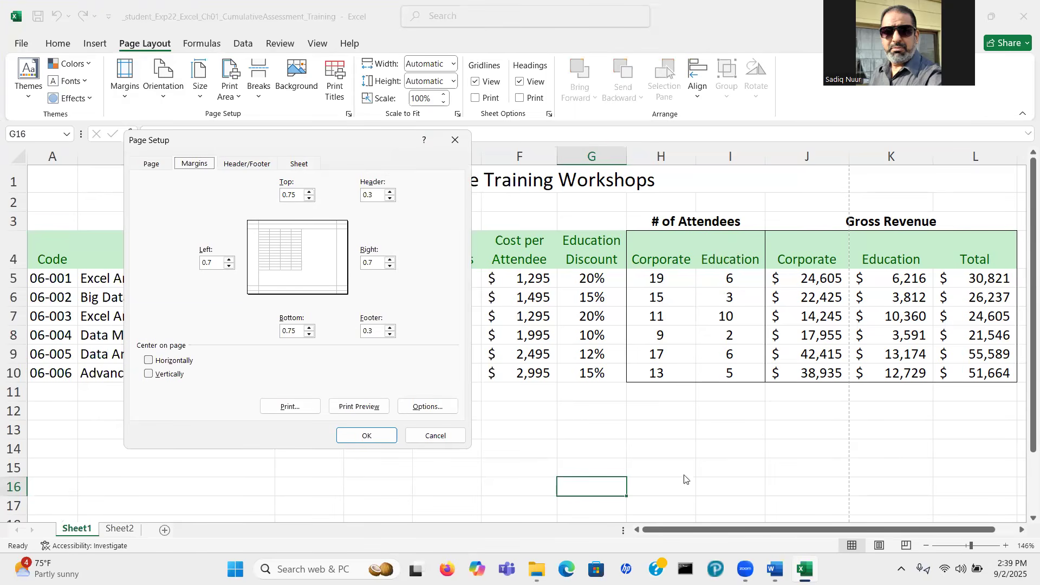
{"action": "left_click", "coordinate": [774, 569]}
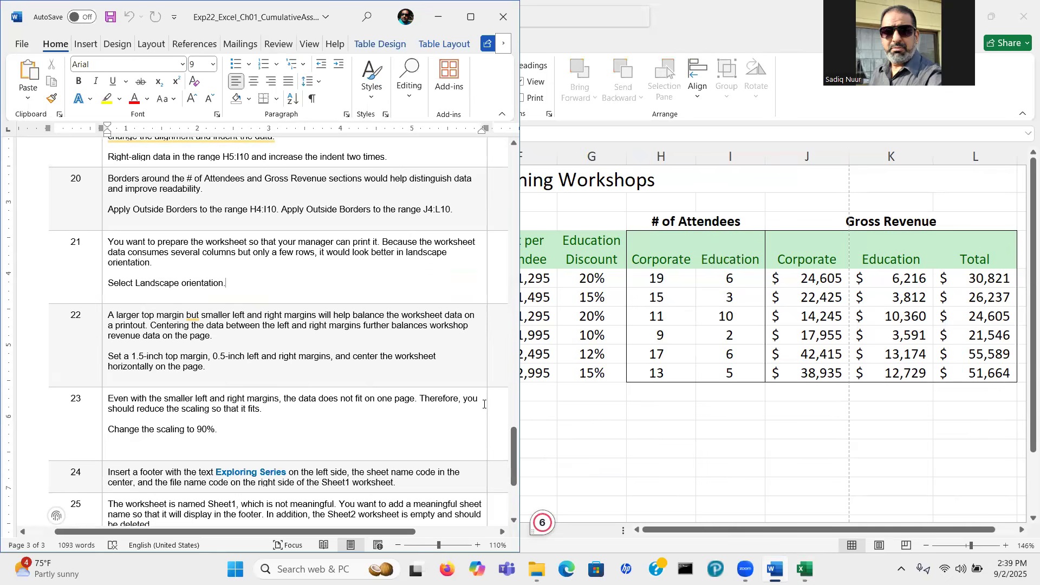
{"action": "left_click", "coordinate": [557, 440]}
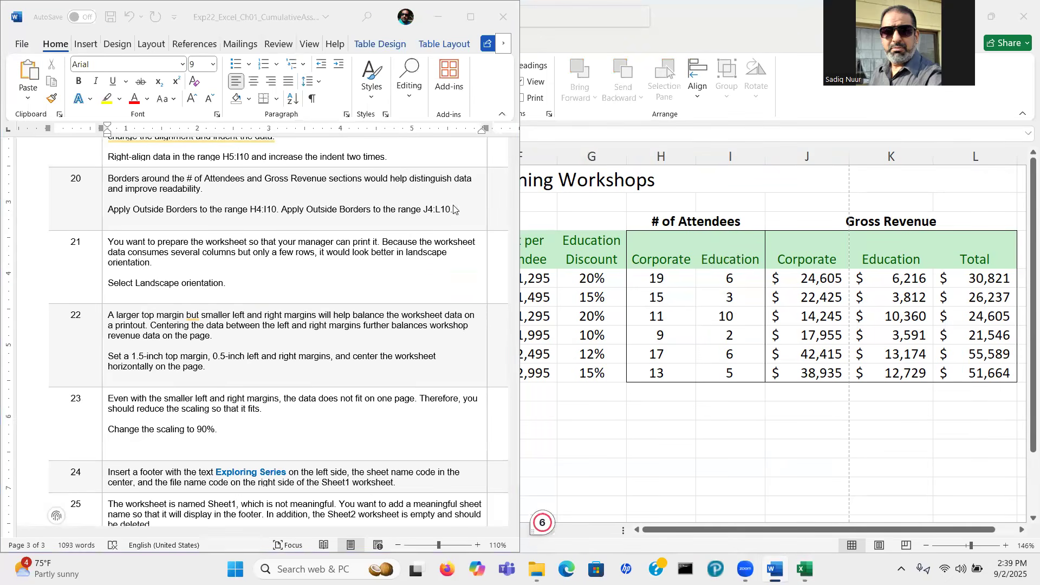
{"action": "left_click", "coordinate": [438, 17]}
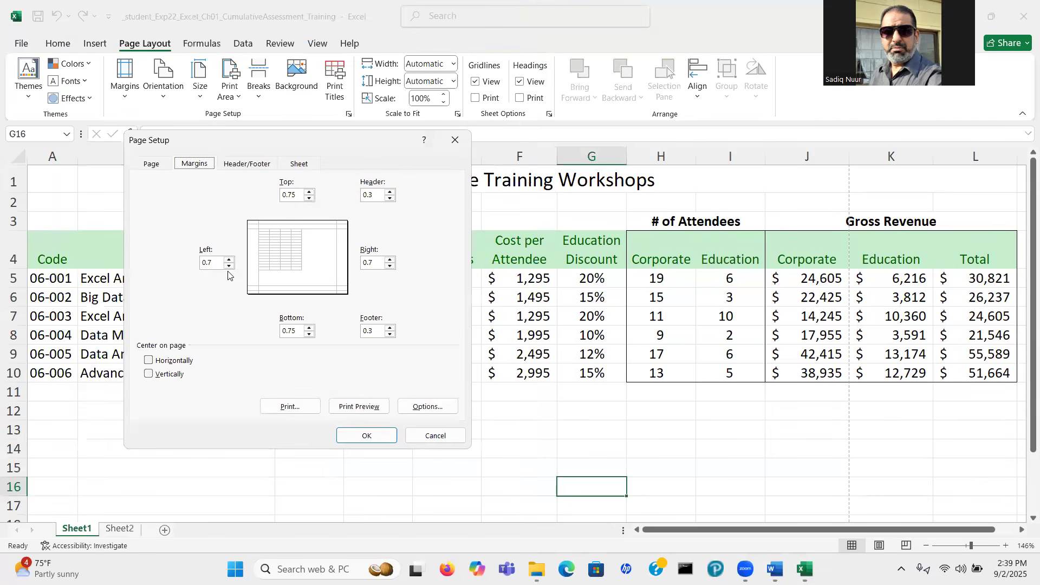
Step: Set the left and right page margins to 0.5 inch and center the worksheet horizontally on the page
{"action": "left_click", "coordinate": [228, 266]}
{"action": "left_click", "coordinate": [228, 266]}
{"action": "left_click", "coordinate": [208, 261]}
{"action": "type", "text": "5"}
{"action": "key", "text": "BackSpace"}
{"action": "type", "text": "."}
{"action": "left_click", "coordinate": [378, 263]}
{"action": "left_click", "coordinate": [289, 195]}
{"action": "left_click", "coordinate": [149, 361]}
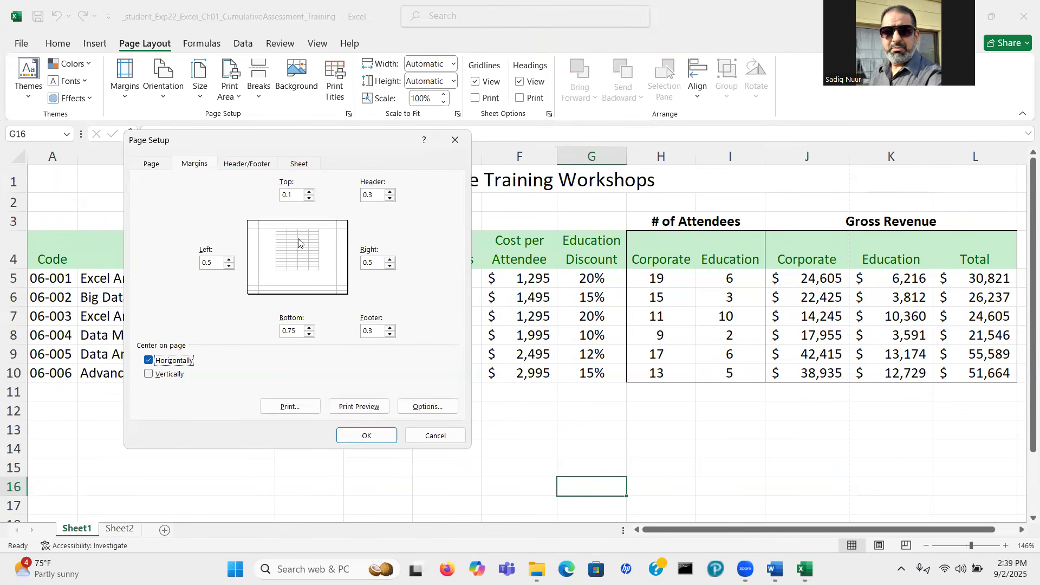
Step: Recheck instruction 22 in Word and set the top margin in Excel's Page Setup to 1.5 inches
{"action": "mouse_move", "coordinate": [775, 569]}
{"action": "left_click", "coordinate": [777, 496]}
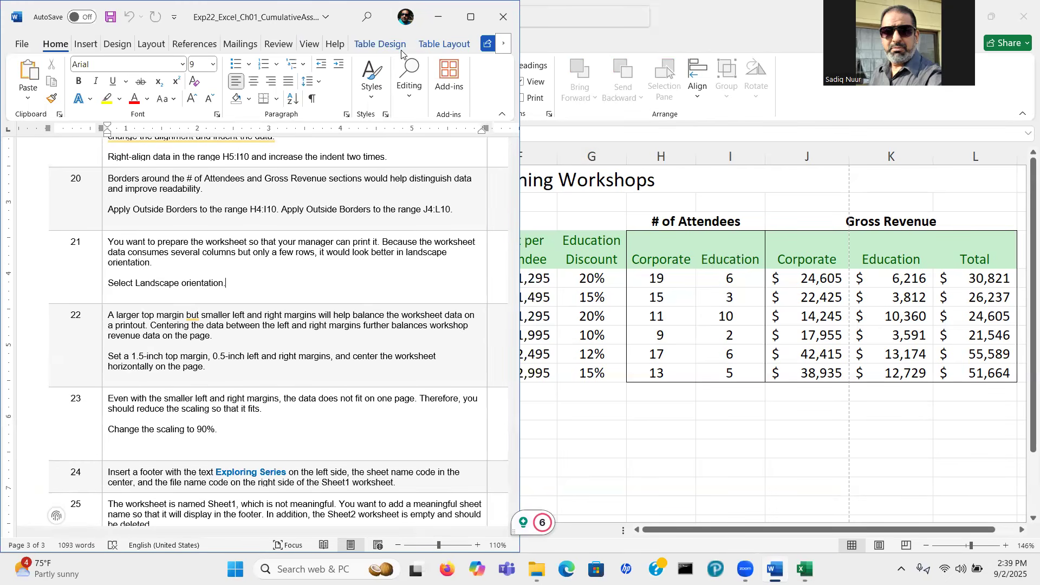
{"action": "left_click", "coordinate": [441, 20]}
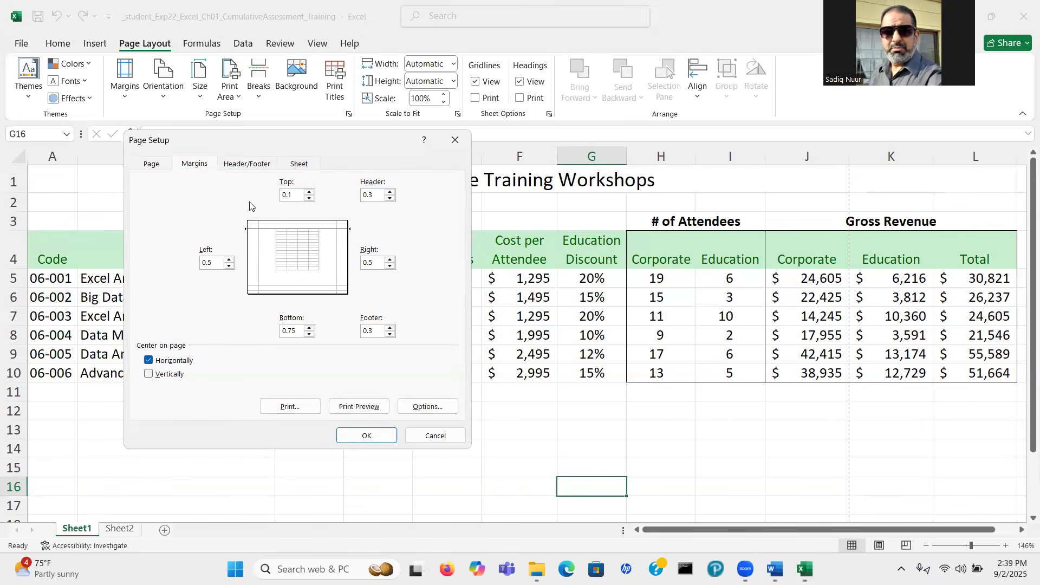
{"action": "key", "text": "BackSpace"}
{"action": "key", "text": "BackSpace"}
{"action": "key", "text": "BackSpace"}
{"action": "type", "text": "1.5"}
Step: Compare the margin settings with instruction 22 in Word and apply them to the Excel worksheet
{"action": "left_click", "coordinate": [775, 569]}
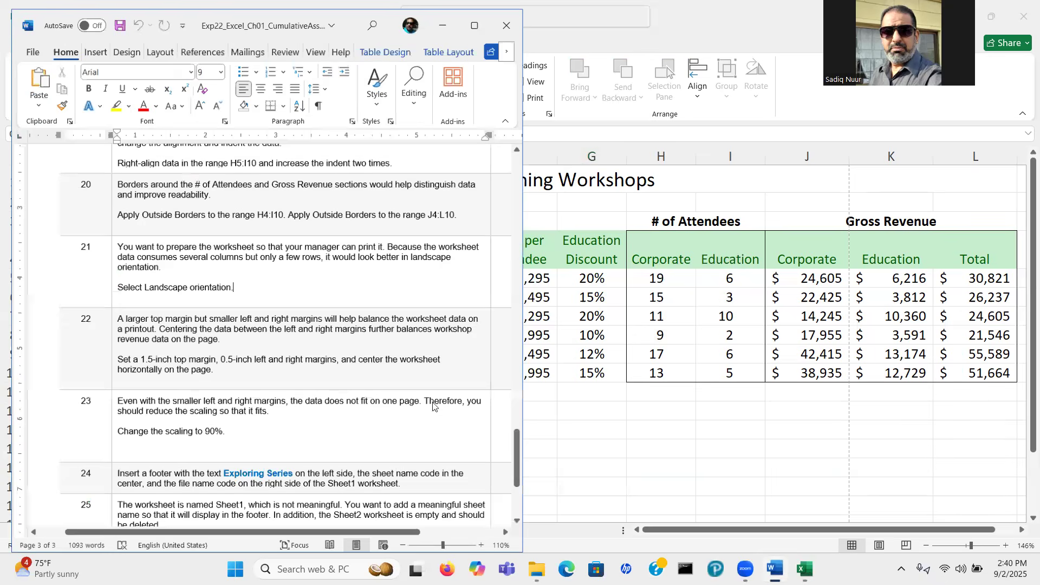
{"action": "key", "text": "super+Left"}
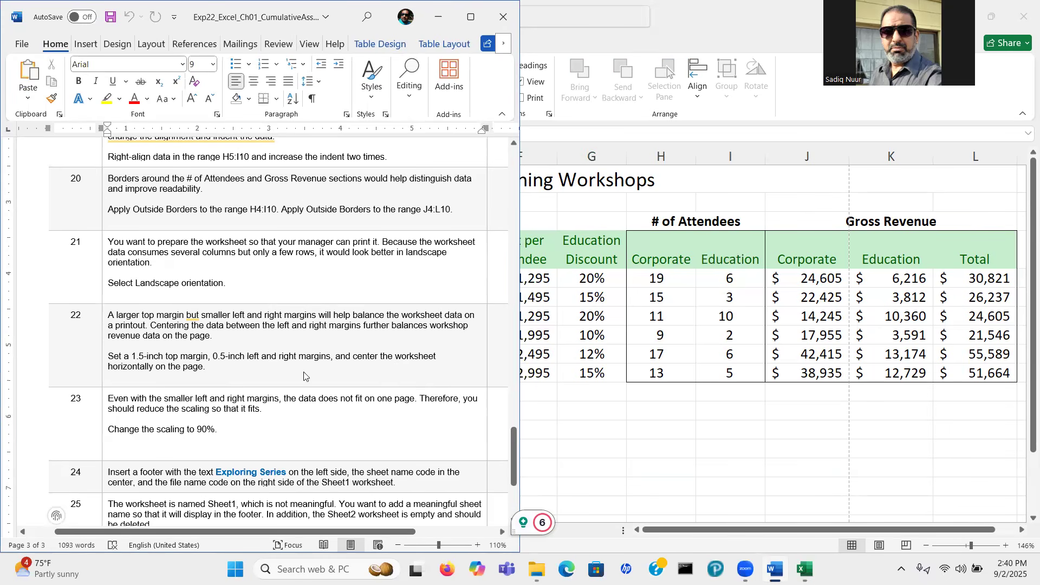
{"action": "left_click", "coordinate": [438, 16]}
{"action": "left_click", "coordinate": [374, 436]}
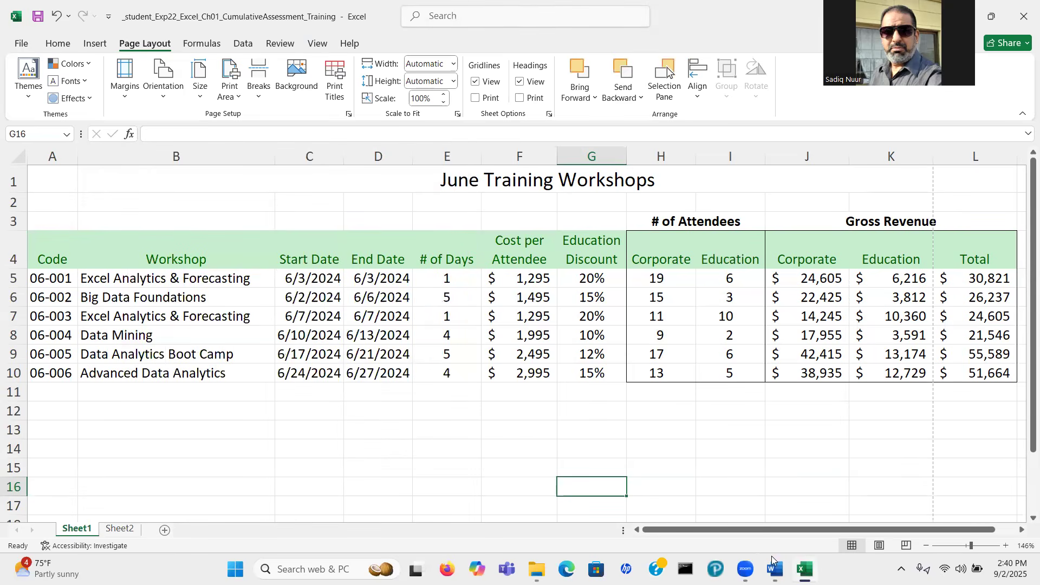
Step: Read instructions 23 to 26 in Word about scaling, footer and sheet names, and return to the Excel workbook
{"action": "mouse_move", "coordinate": [806, 568]}
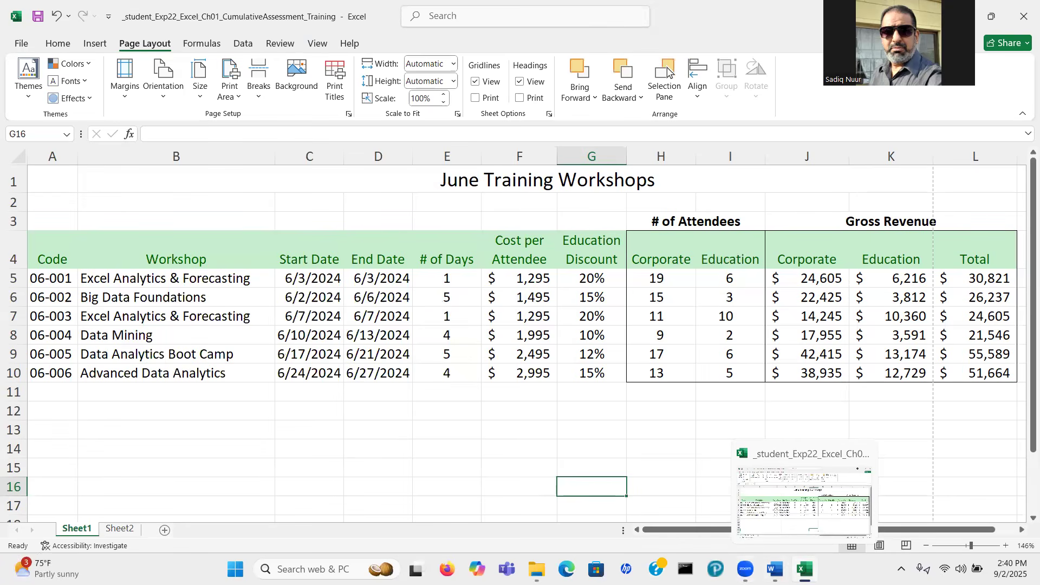
{"action": "left_click", "coordinate": [775, 569]}
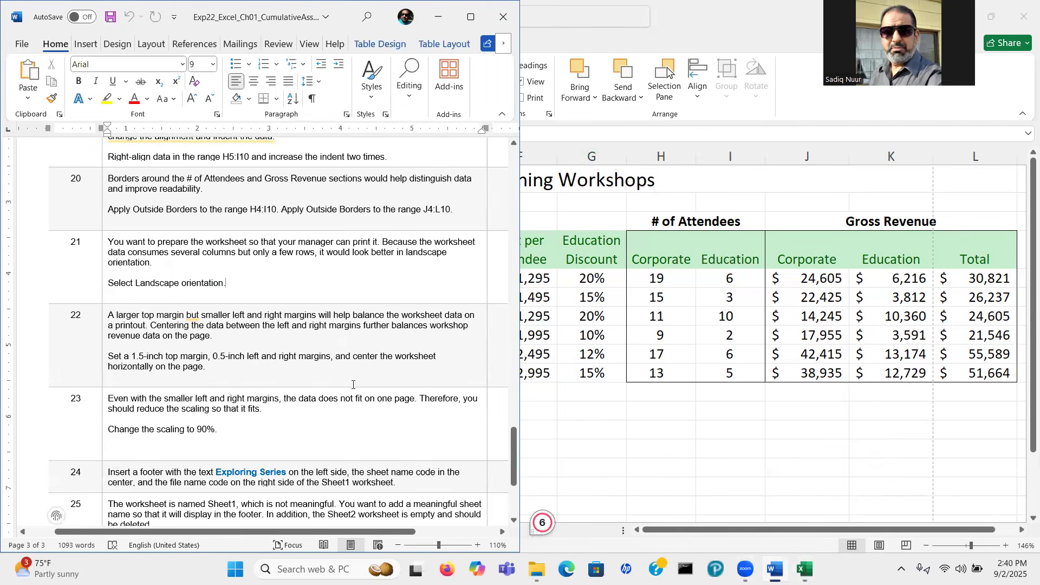
{"action": "left_click_drag", "start_coordinate": [513, 436], "coordinate": [516, 463]}
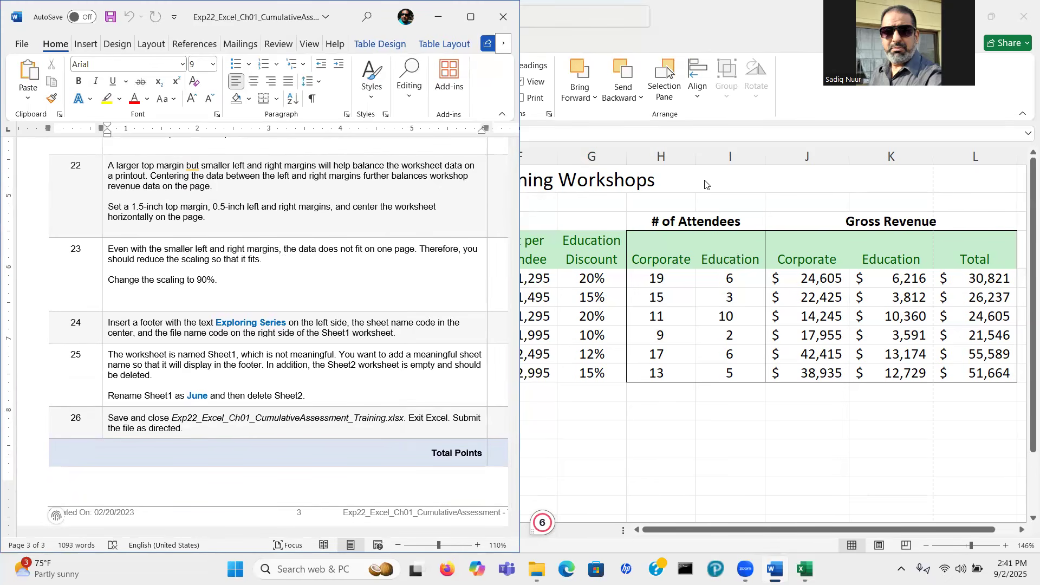
{"action": "left_click", "coordinate": [739, 434]}
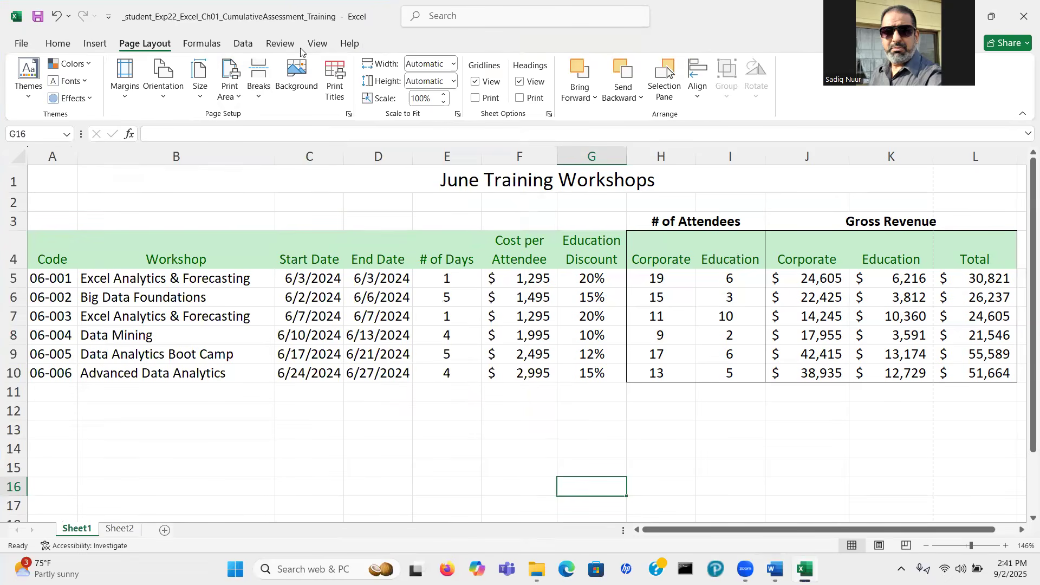
Step: Set the worksheet's view magnification to 100% and check the Zoom options without changing them
{"action": "left_click", "coordinate": [318, 45]}
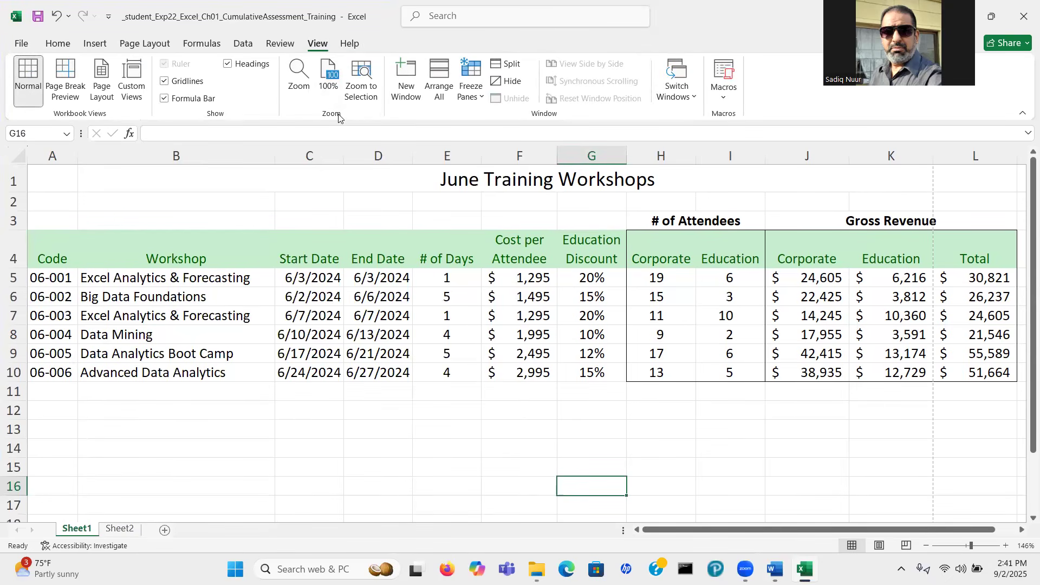
{"action": "left_click", "coordinate": [327, 76]}
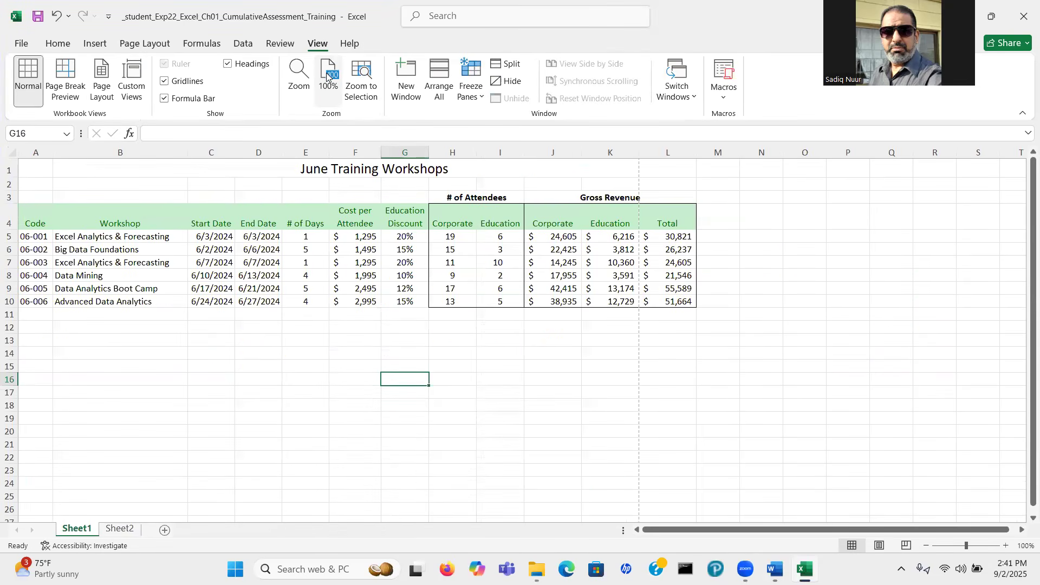
{"action": "left_click", "coordinate": [299, 76]}
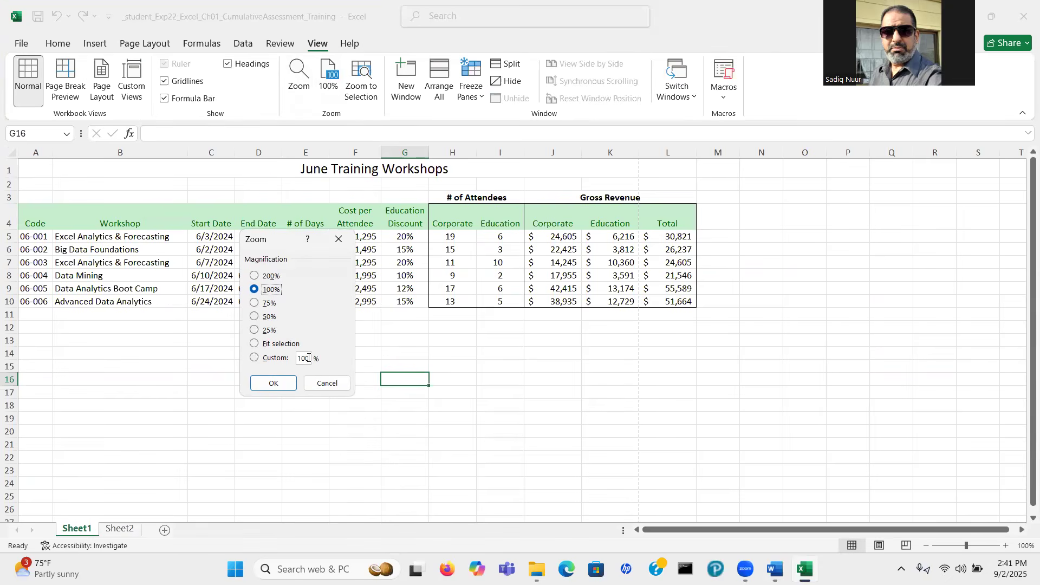
{"action": "left_click", "coordinate": [326, 383]}
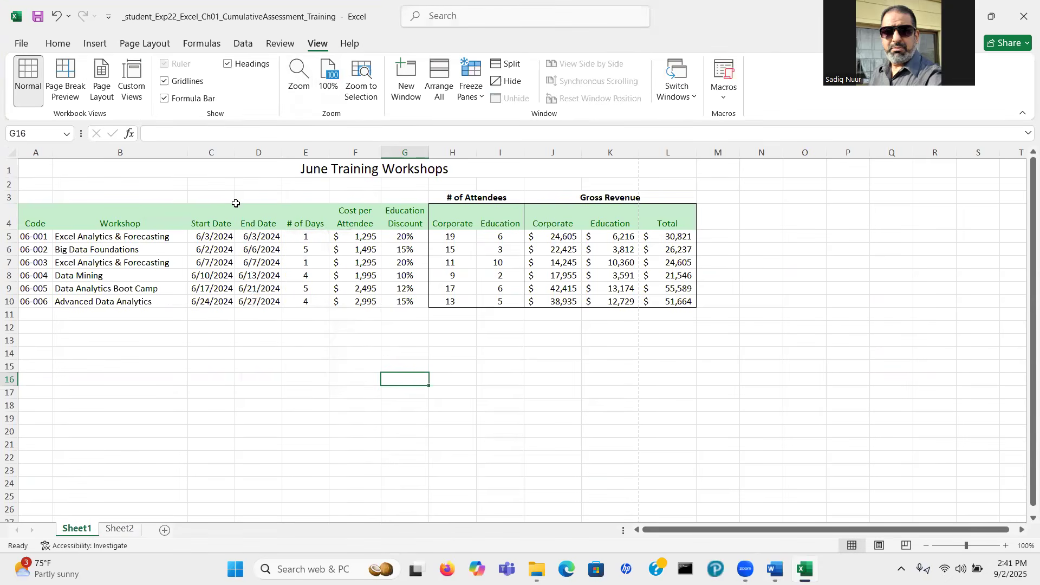
Step: Set the worksheet's print scaling to 90% of normal size in Page Setup
{"action": "left_click", "coordinate": [145, 43]}
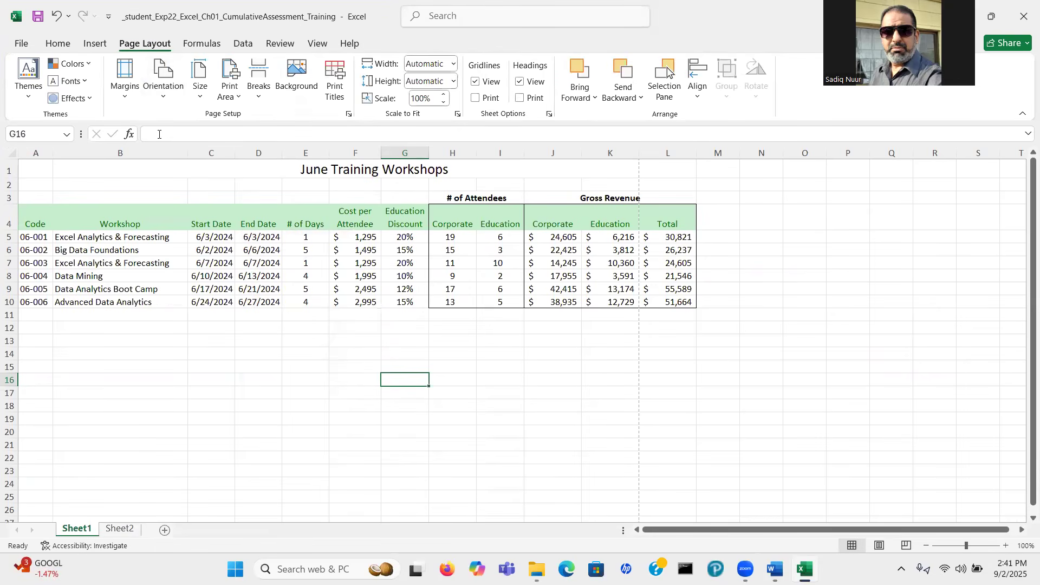
{"action": "left_click", "coordinate": [126, 96]}
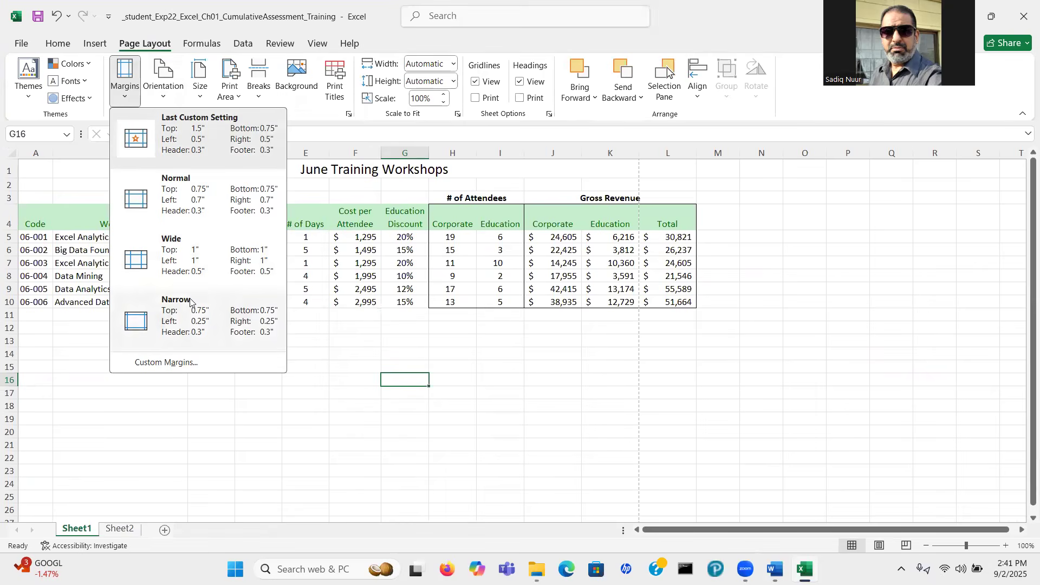
{"action": "left_click", "coordinate": [188, 363]}
{"action": "left_click", "coordinate": [184, 361]}
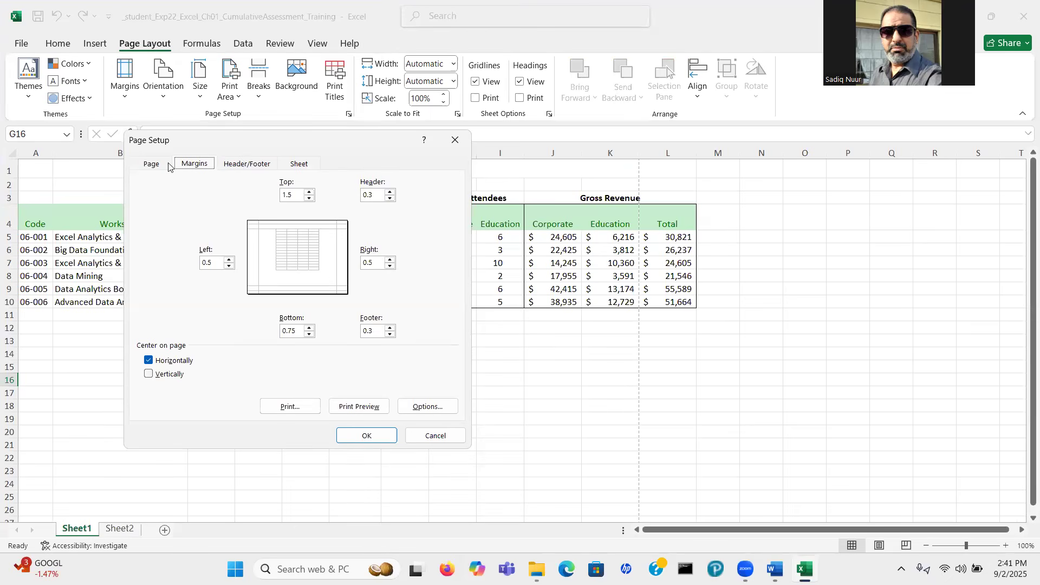
{"action": "left_click", "coordinate": [152, 165]}
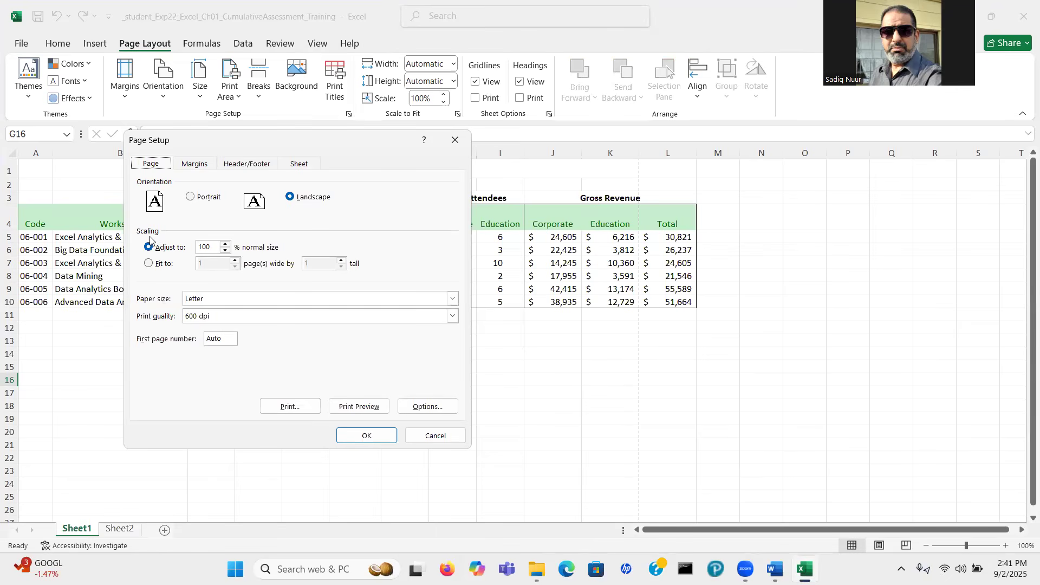
{"action": "left_click", "coordinate": [226, 251]}
{"action": "left_click", "coordinate": [226, 251]}
{"action": "left_click", "coordinate": [375, 439]}
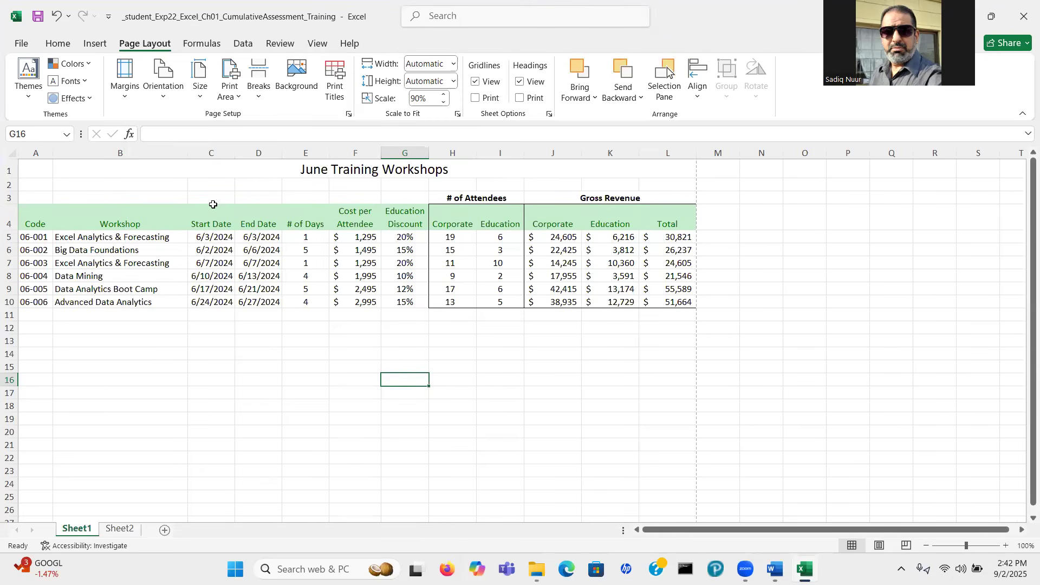
Step: Review the worksheet's margin and scaling settings in Page Setup and close the dialog
{"action": "left_click", "coordinate": [126, 99]}
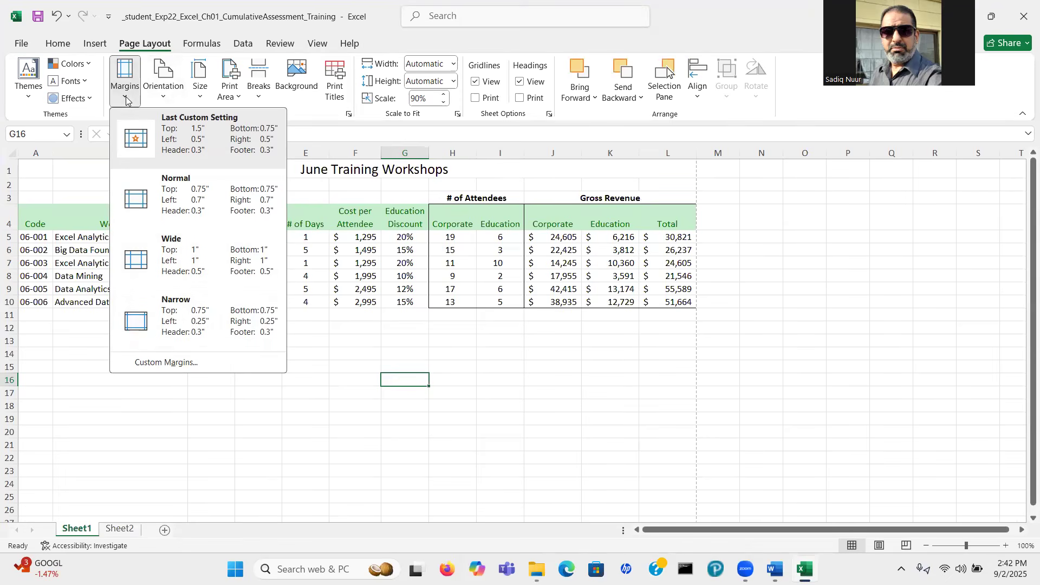
{"action": "left_click", "coordinate": [185, 363]}
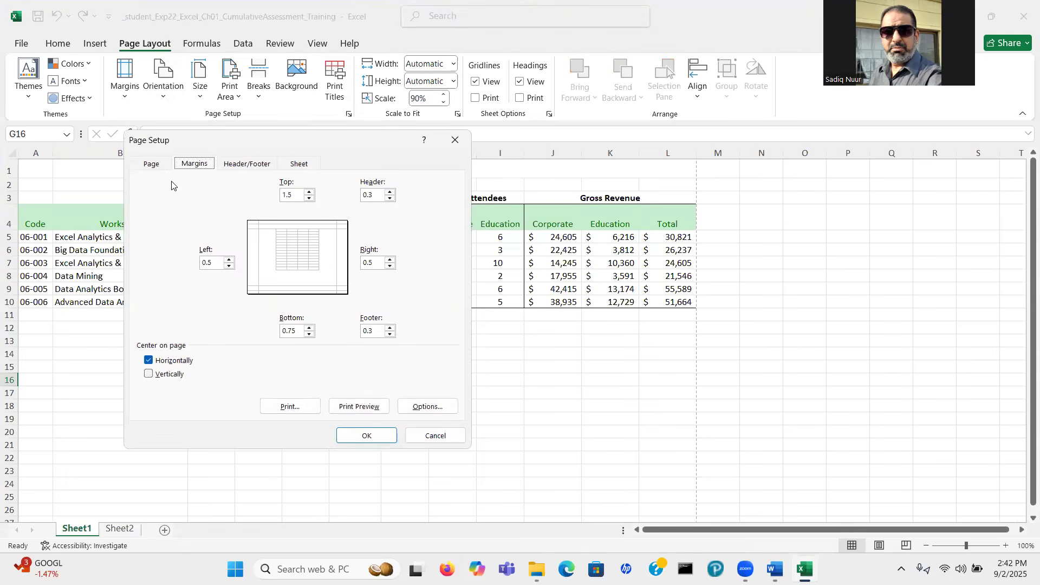
{"action": "left_click", "coordinate": [151, 164]}
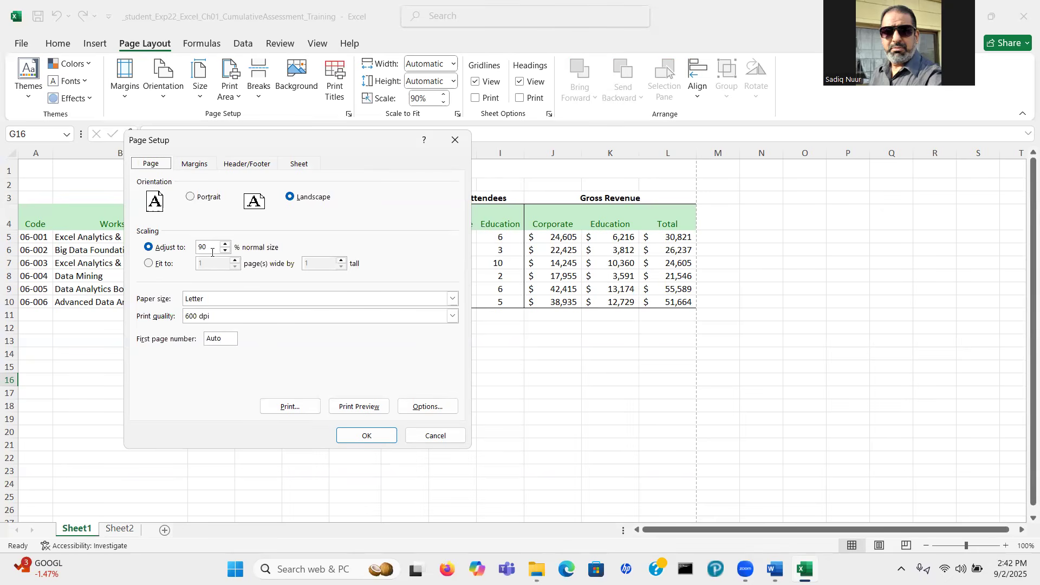
{"action": "left_click", "coordinate": [392, 442]}
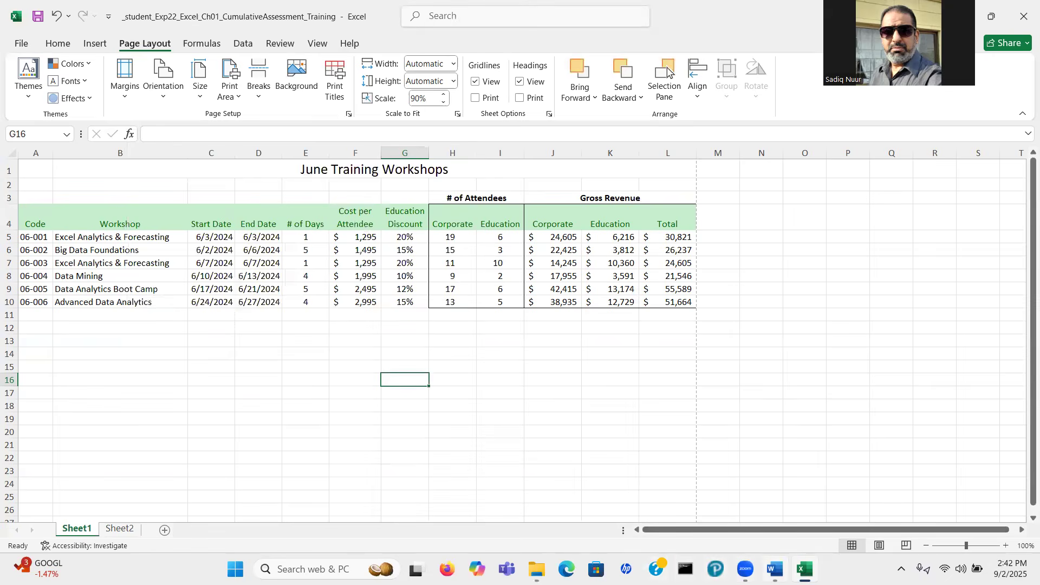
Step: Reread instruction 24 in Word, return to the Excel workbook and open the Sheet1 footer for editing
{"action": "left_click", "coordinate": [776, 569]}
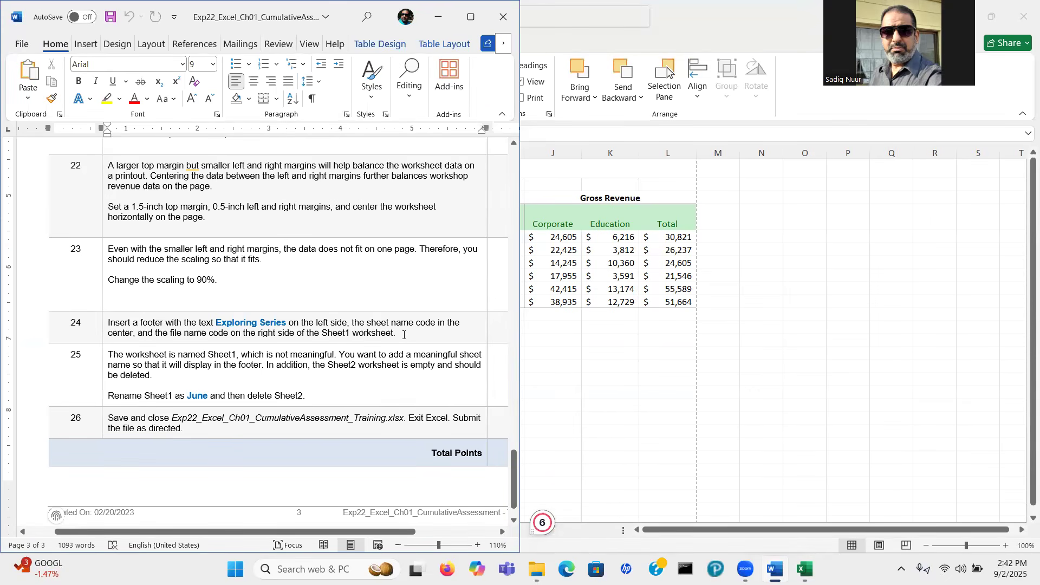
{"action": "left_click", "coordinate": [594, 393]}
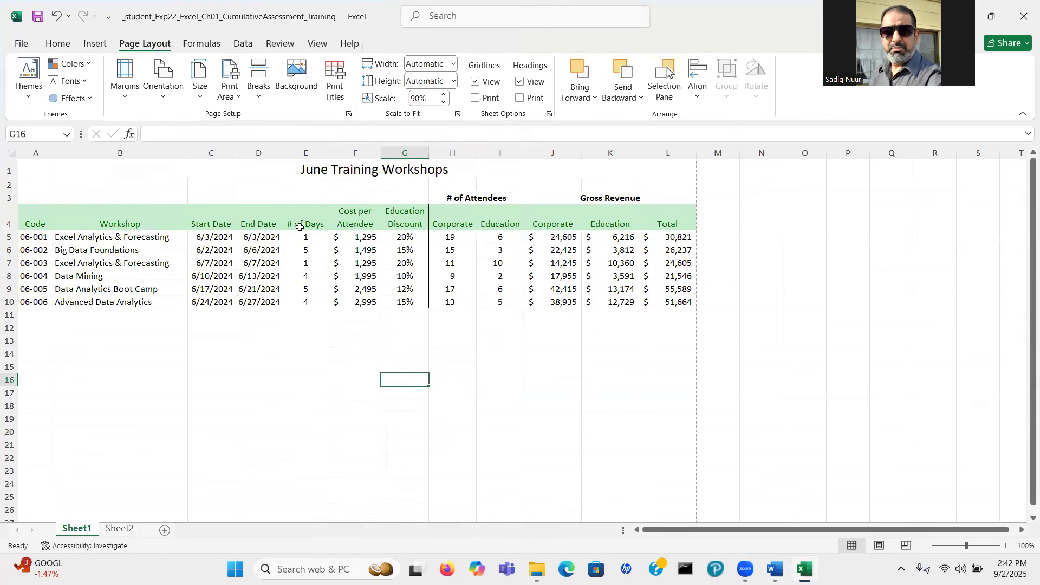
{"action": "left_click", "coordinate": [95, 45]}
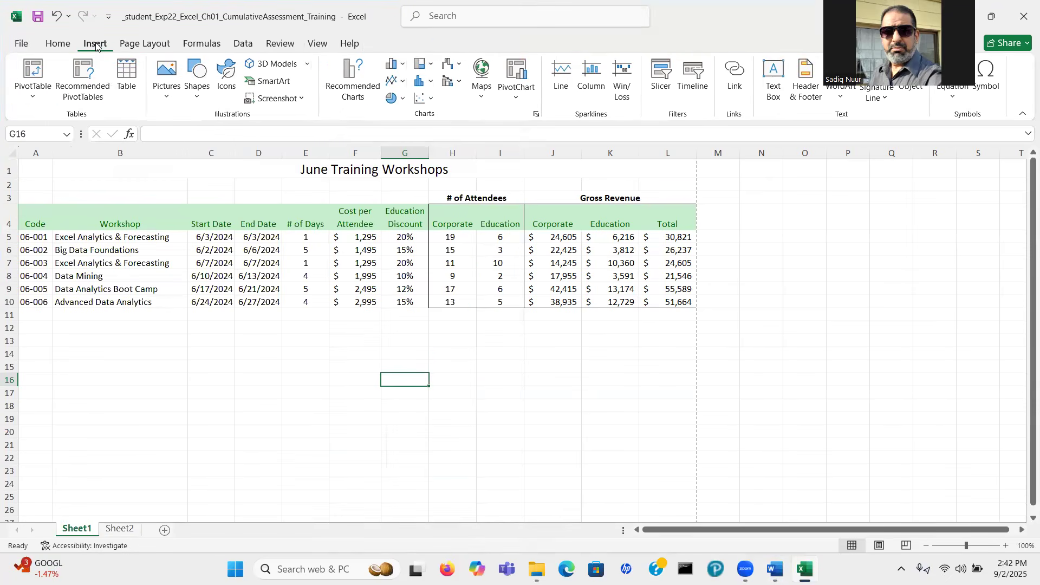
{"action": "key", "text": "ctrl"}
{"action": "key", "text": "ctrl"}
{"action": "key", "text": "ctrl"}
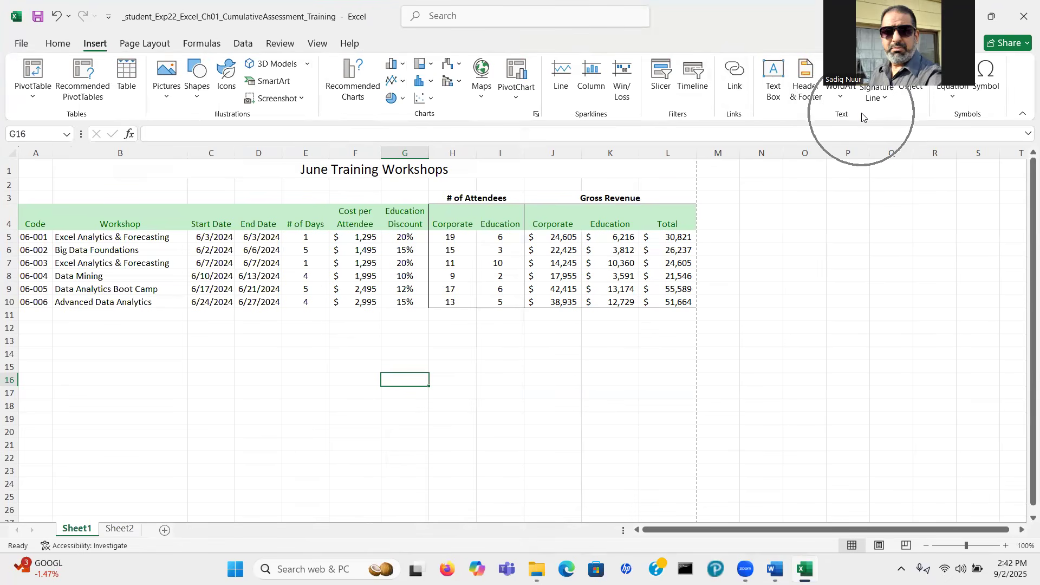
{"action": "left_click", "coordinate": [802, 80]}
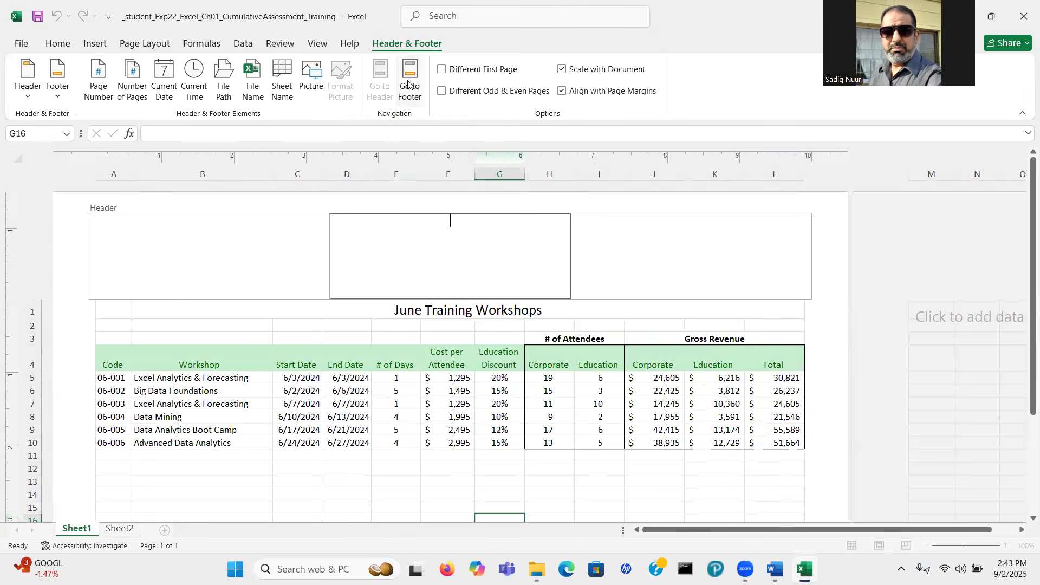
{"action": "left_click", "coordinate": [410, 73]}
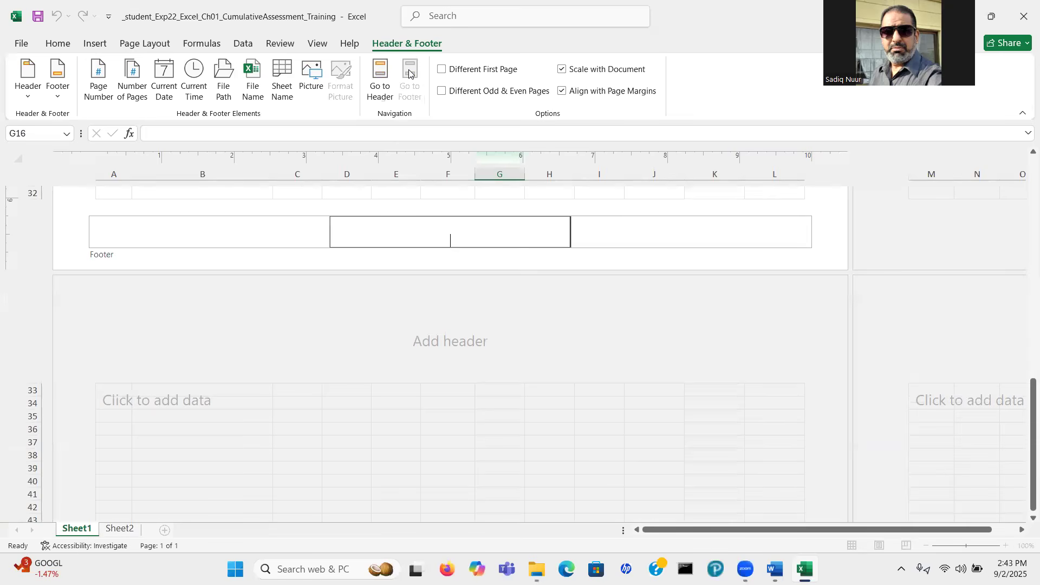
Step: Enter the text Exploring Series in the left section of the footer, checking the wording in the Word instructions
{"action": "left_click", "coordinate": [234, 237]}
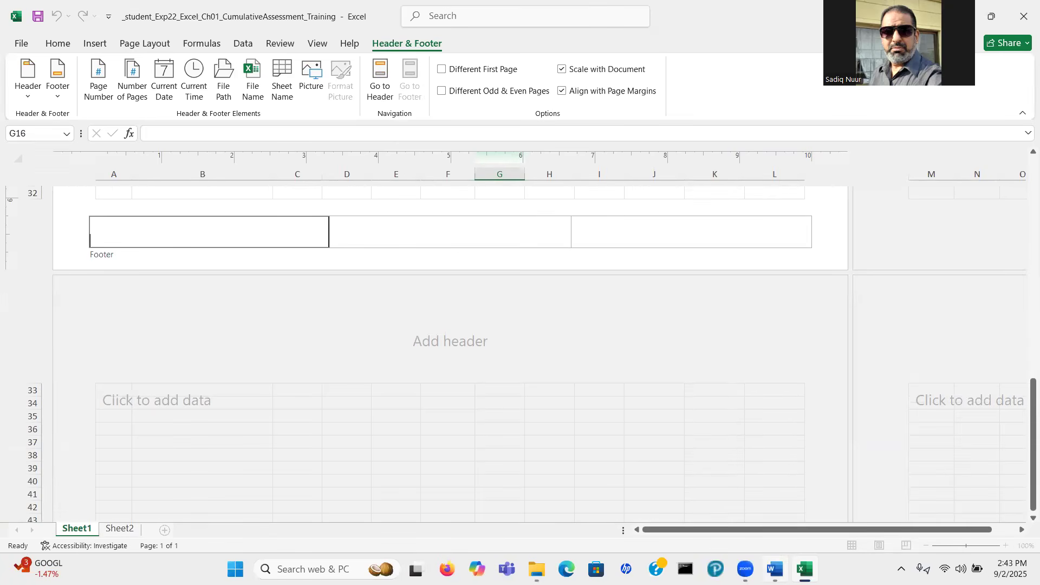
{"action": "left_click", "coordinate": [775, 569]}
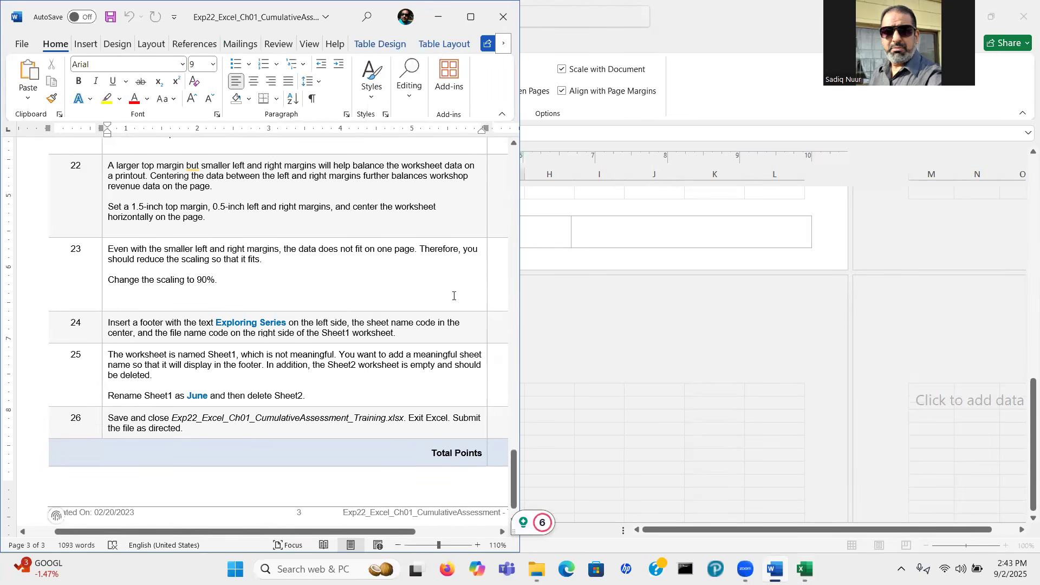
{"action": "left_click", "coordinate": [540, 239]}
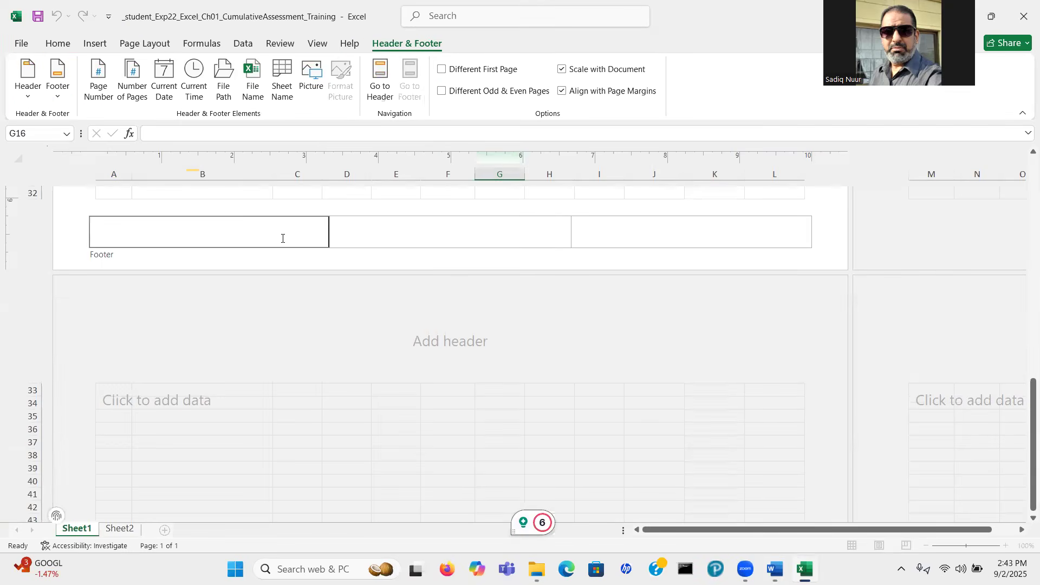
{"action": "type", "text": "Explorin"}
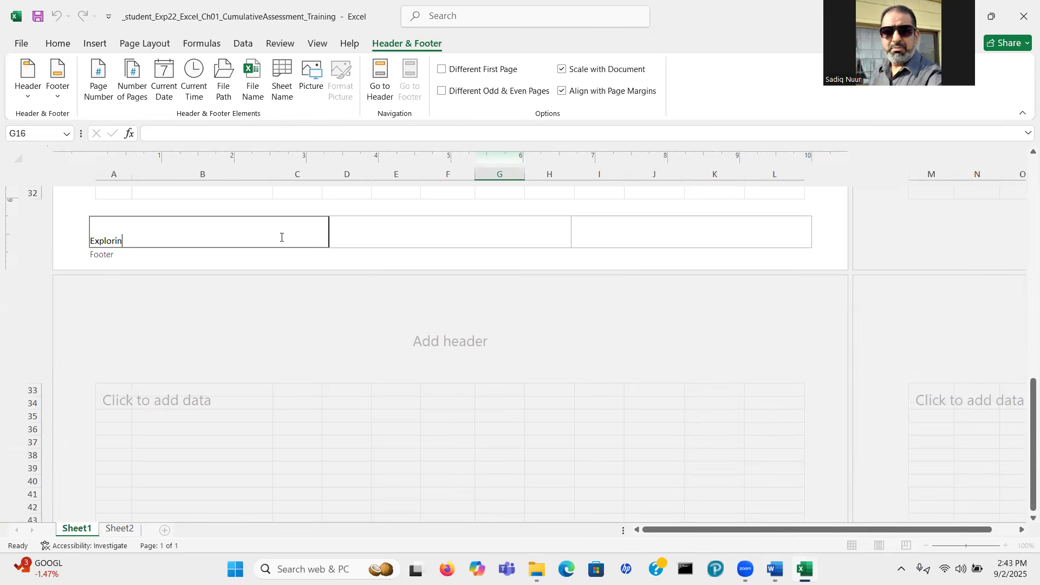
{"action": "type", "text": "g Series"}
Step: Insert the sheet name code in the center section of the footer, as instruction 24 in Word asks
{"action": "left_click", "coordinate": [774, 568]}
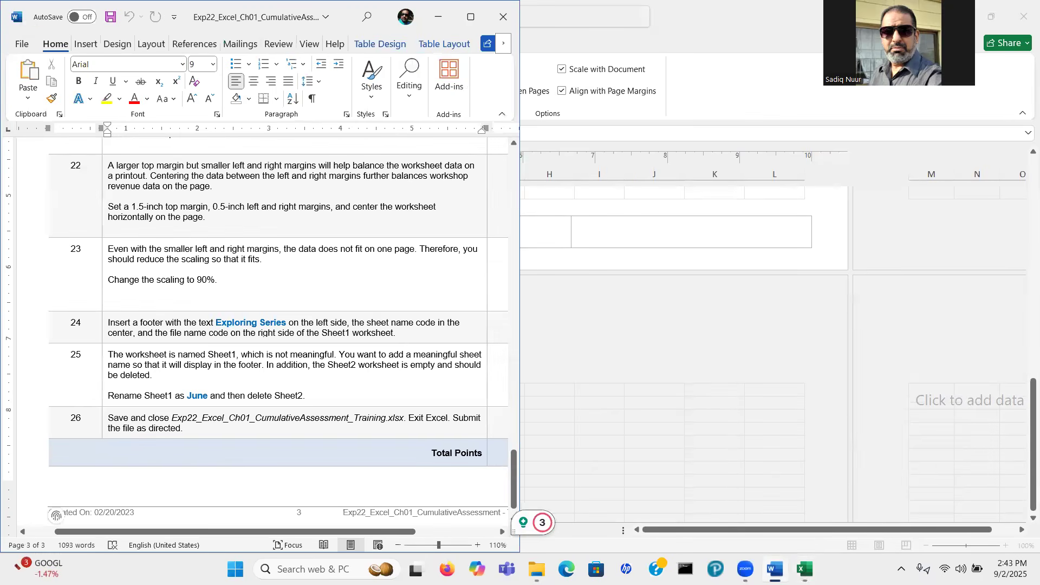
{"action": "left_click", "coordinate": [775, 569]}
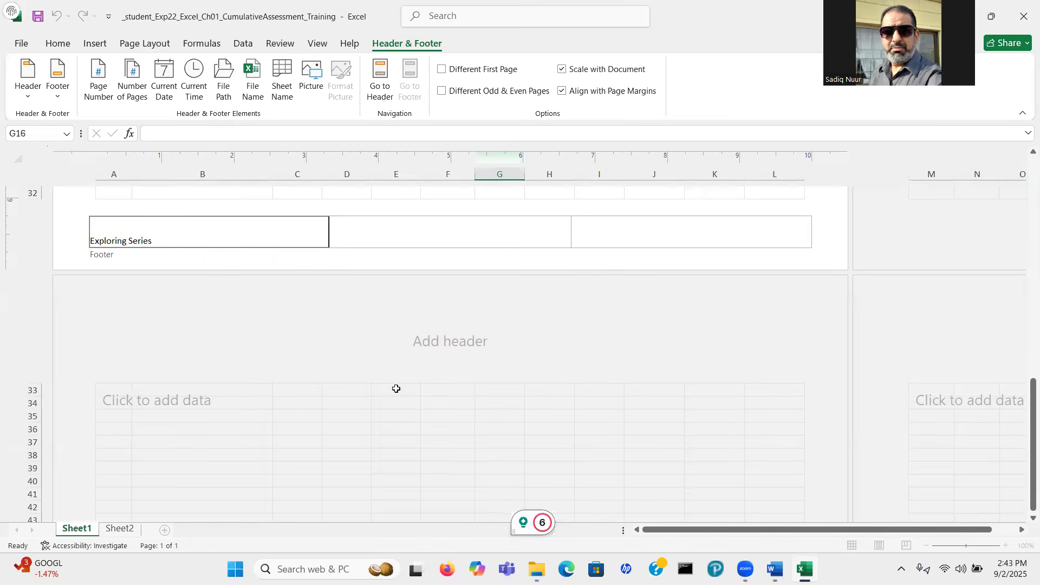
{"action": "left_click", "coordinate": [436, 232]}
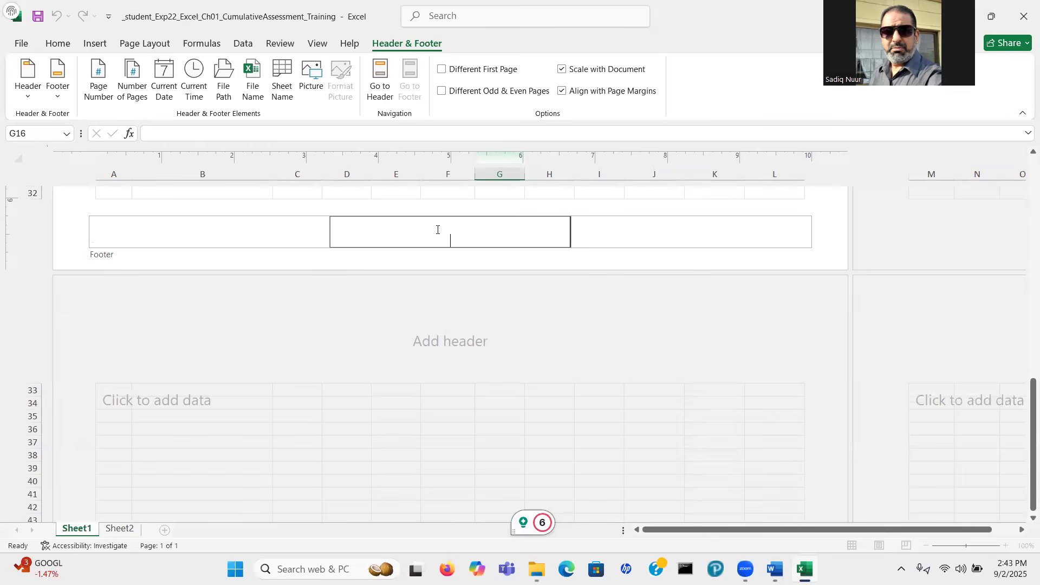
{"action": "left_click", "coordinate": [774, 568]}
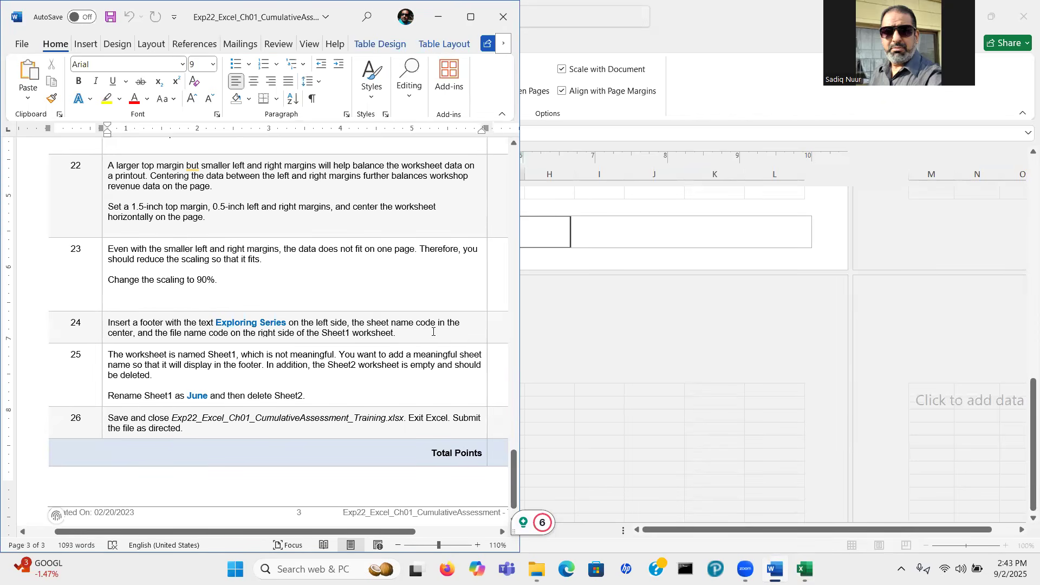
{"action": "left_click", "coordinate": [588, 357]}
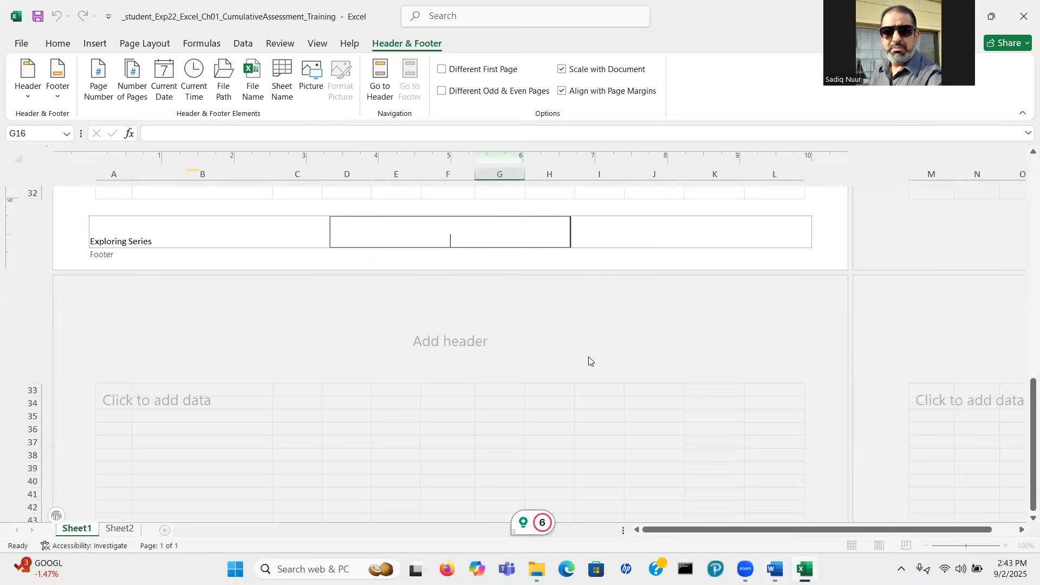
{"action": "left_click", "coordinate": [281, 71]}
Step: Check the Word instructions and insert the file name code in the right section of the Excel footer
{"action": "left_click", "coordinate": [654, 231]}
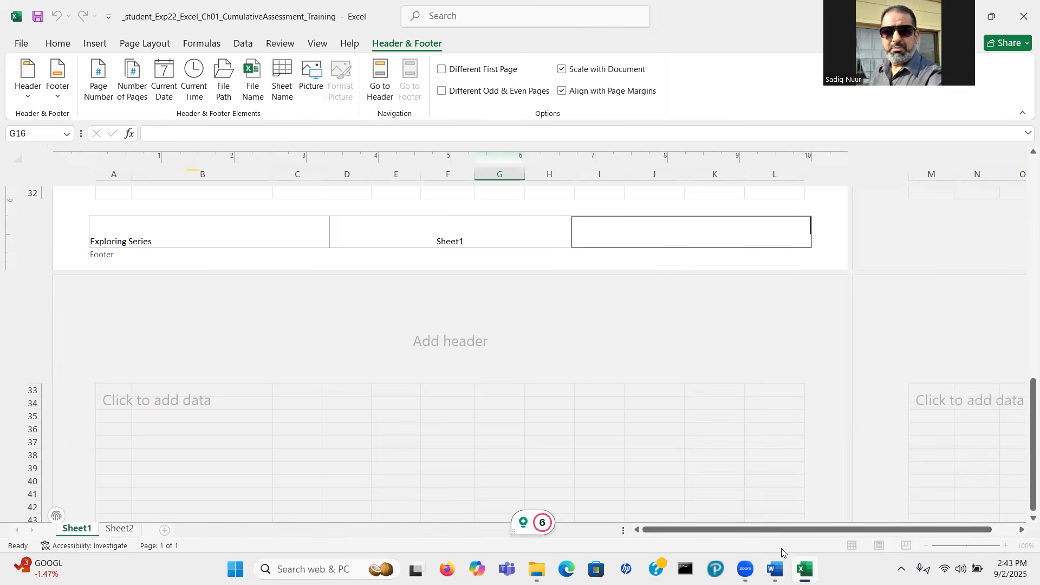
{"action": "left_click", "coordinate": [775, 569]}
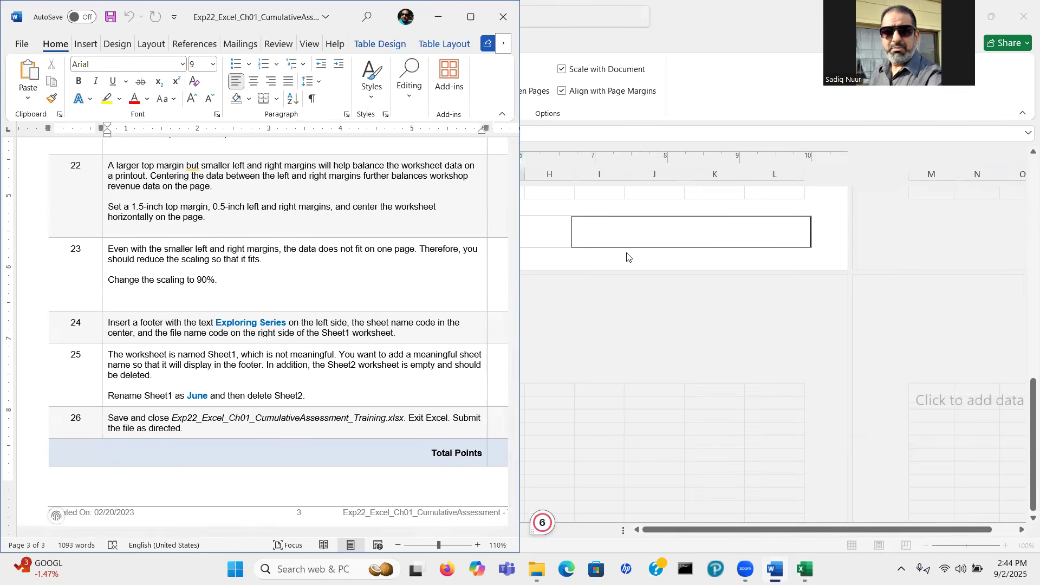
{"action": "left_click", "coordinate": [638, 228]}
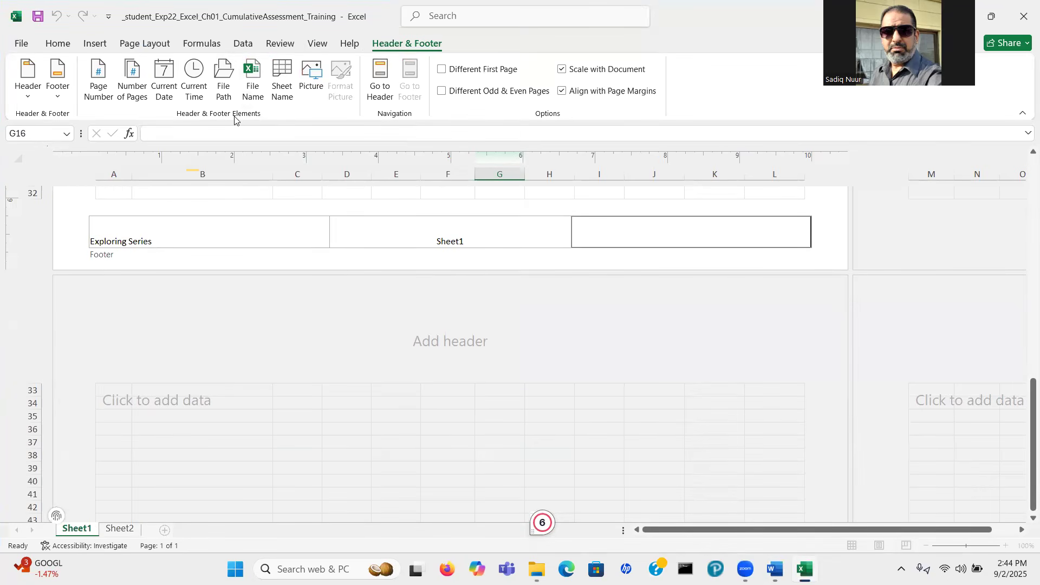
{"action": "left_click", "coordinate": [254, 74]}
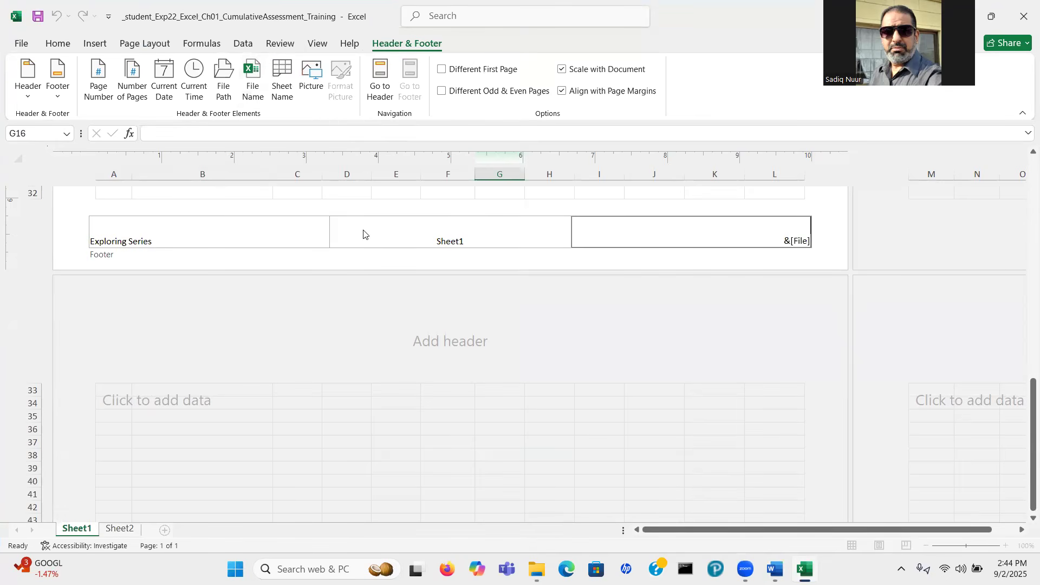
Step: Read instruction 25 in Word, leave the Excel footer and return the worksheet to Normal view
{"action": "mouse_move", "coordinate": [804, 569]}
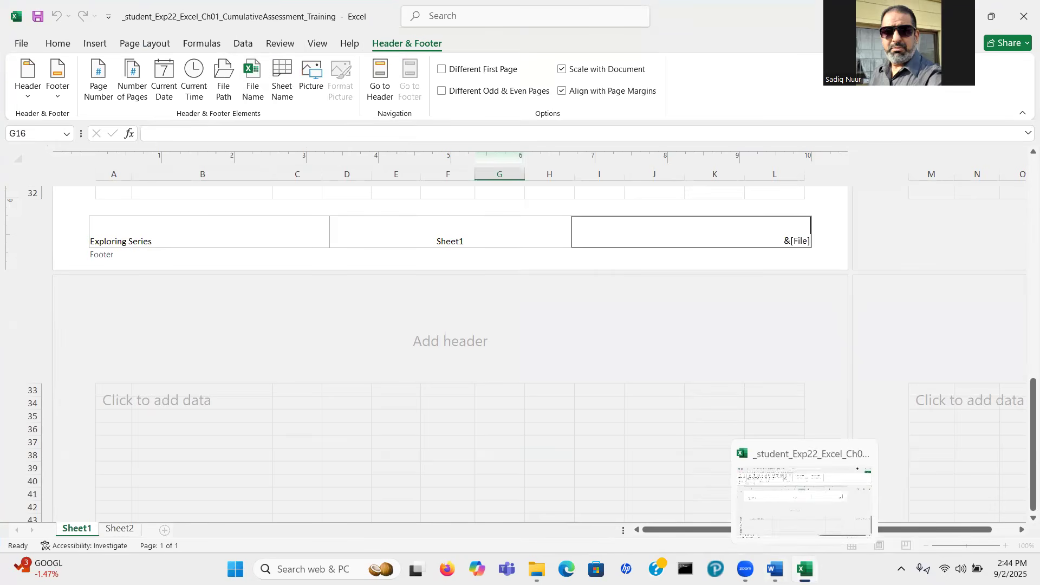
{"action": "left_click", "coordinate": [775, 568]}
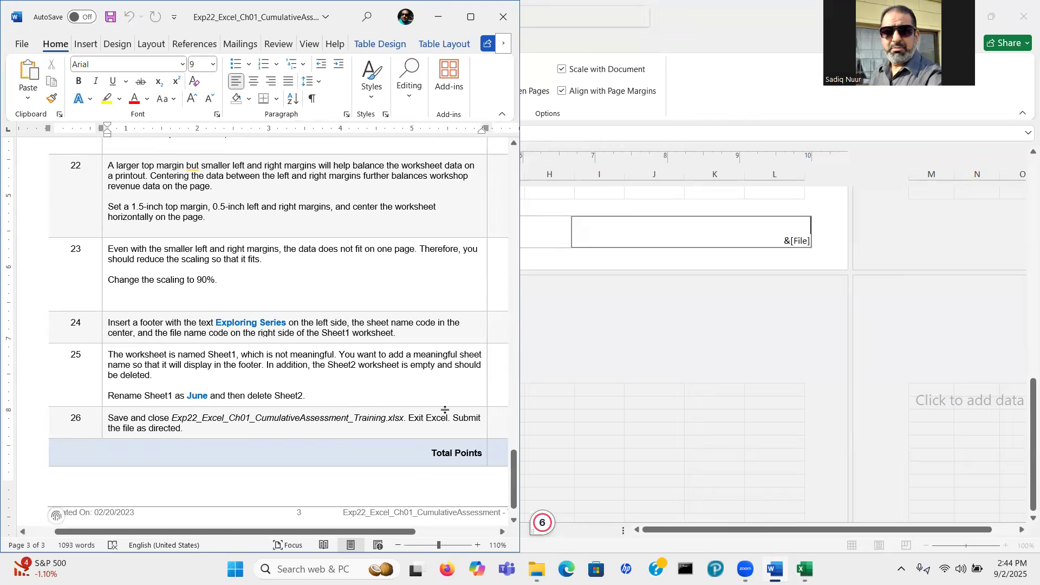
{"action": "left_click", "coordinate": [574, 381]}
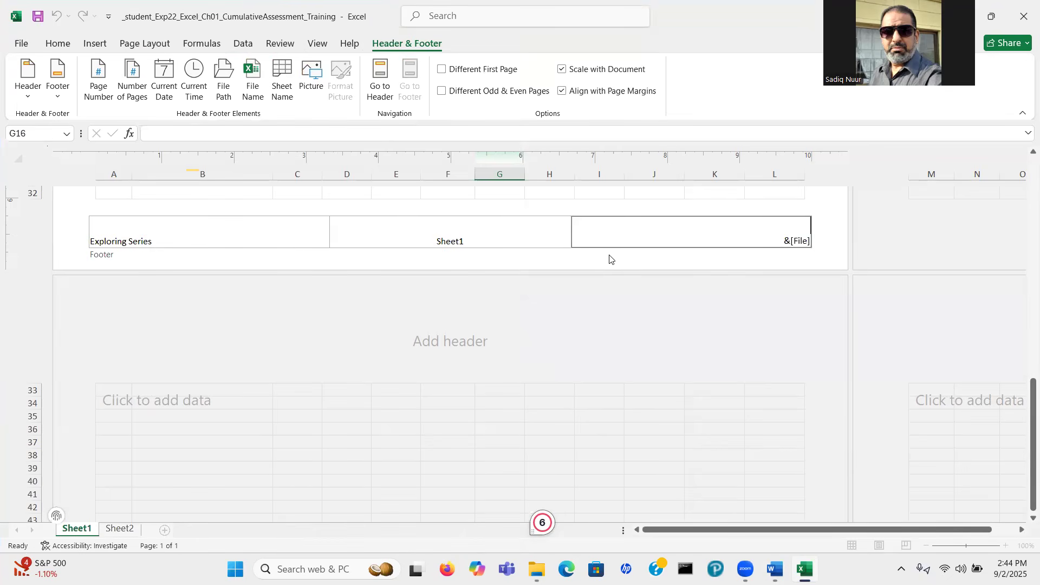
{"action": "left_click", "coordinate": [585, 193]}
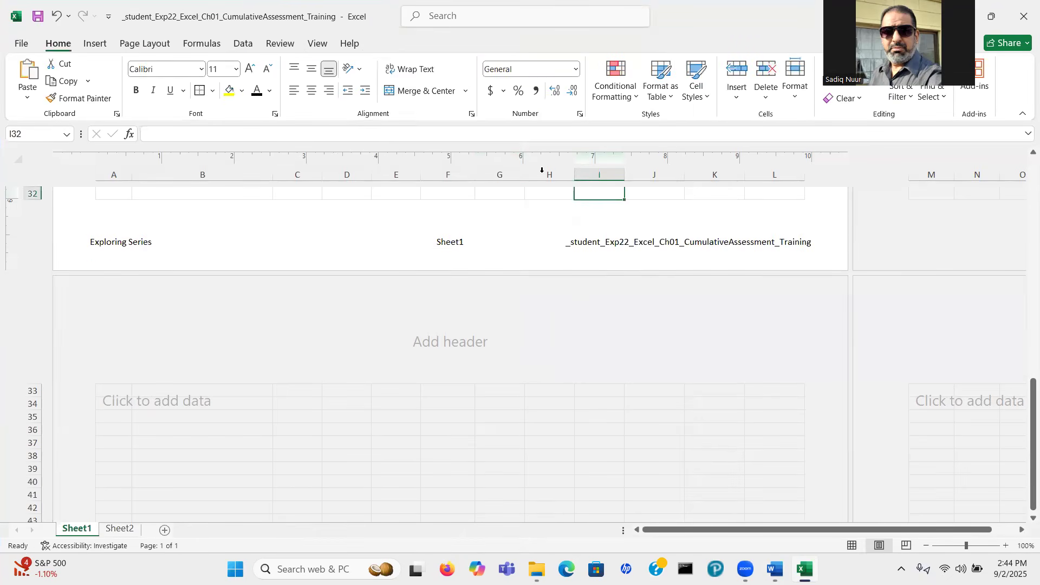
{"action": "left_click", "coordinate": [318, 44]}
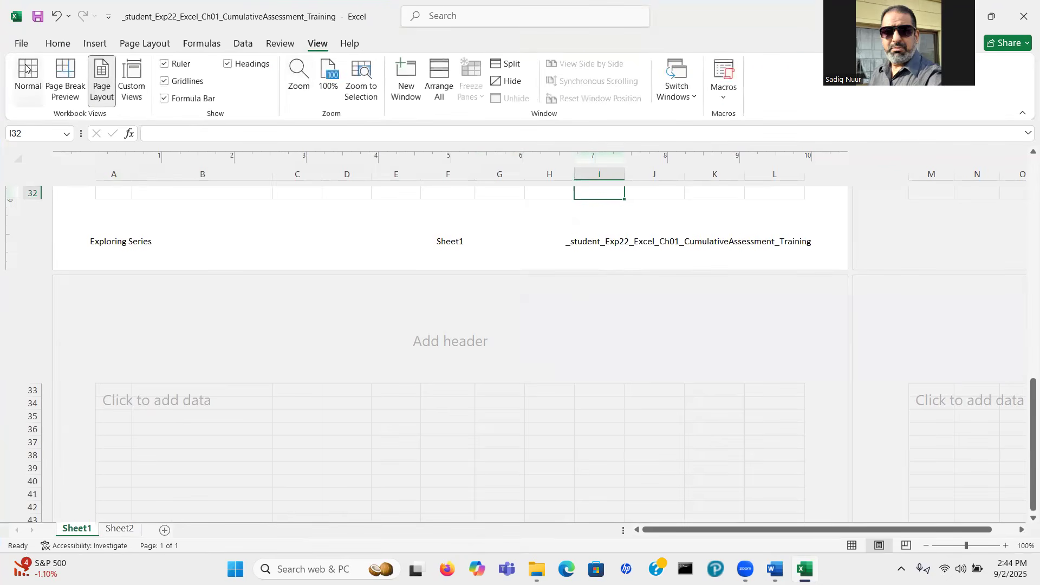
{"action": "left_click", "coordinate": [25, 67]}
{"action": "left_click_drag", "start_coordinate": [1024, 350], "coordinate": [1023, 175]}
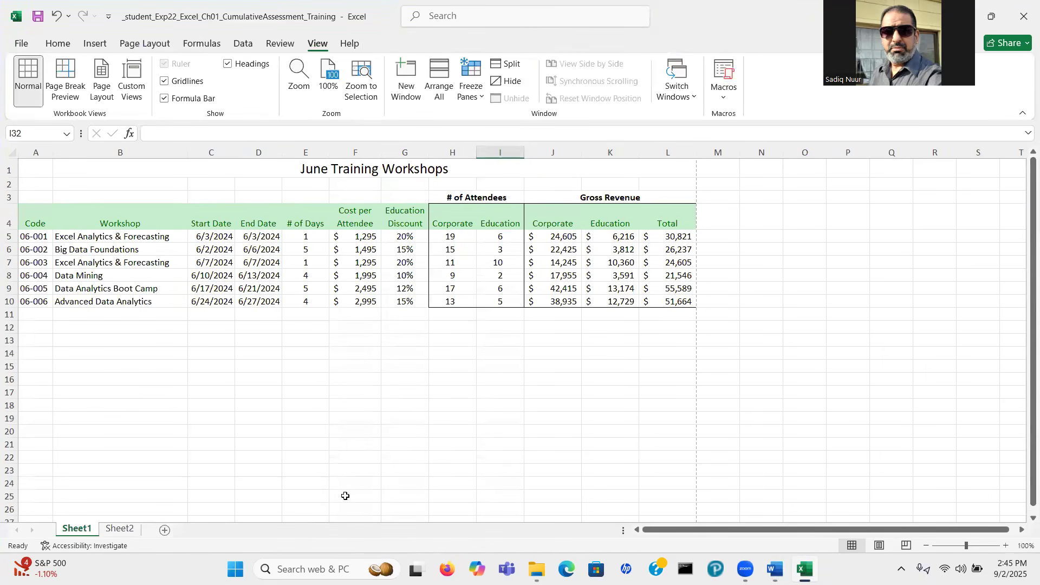
Step: Rename the Sheet1 worksheet as June
{"action": "left_click", "coordinate": [74, 531]}
{"action": "double_click", "coordinate": [74, 532]}
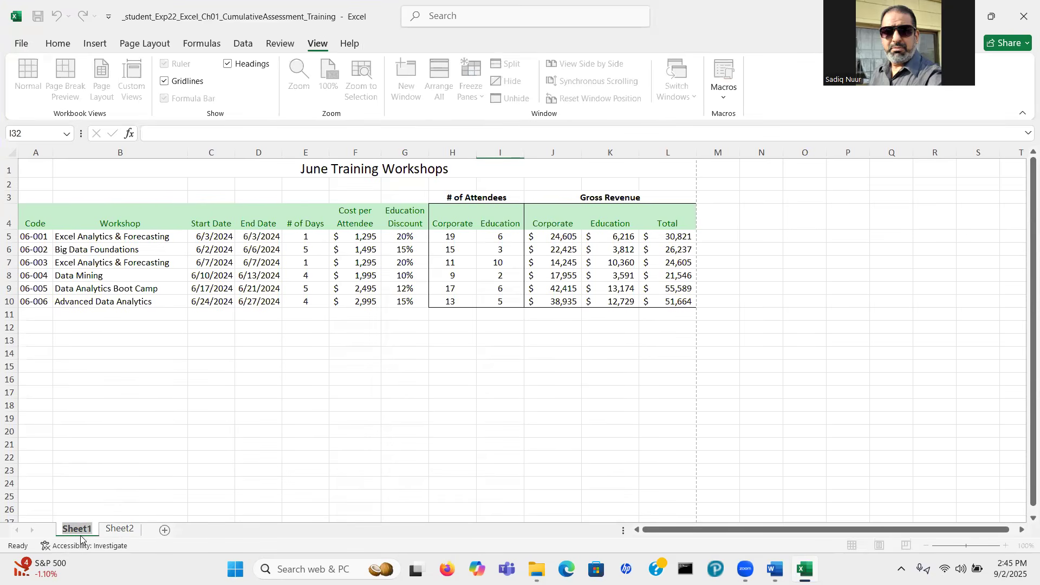
{"action": "type", "text": "Jun"}
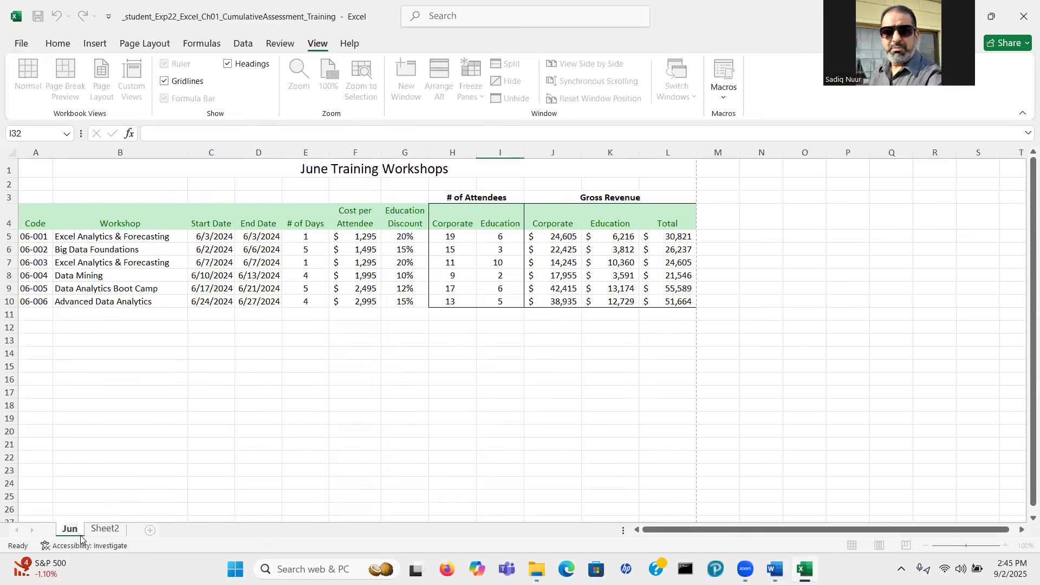
{"action": "type", "text": "e"}
{"action": "key", "text": "Return"}
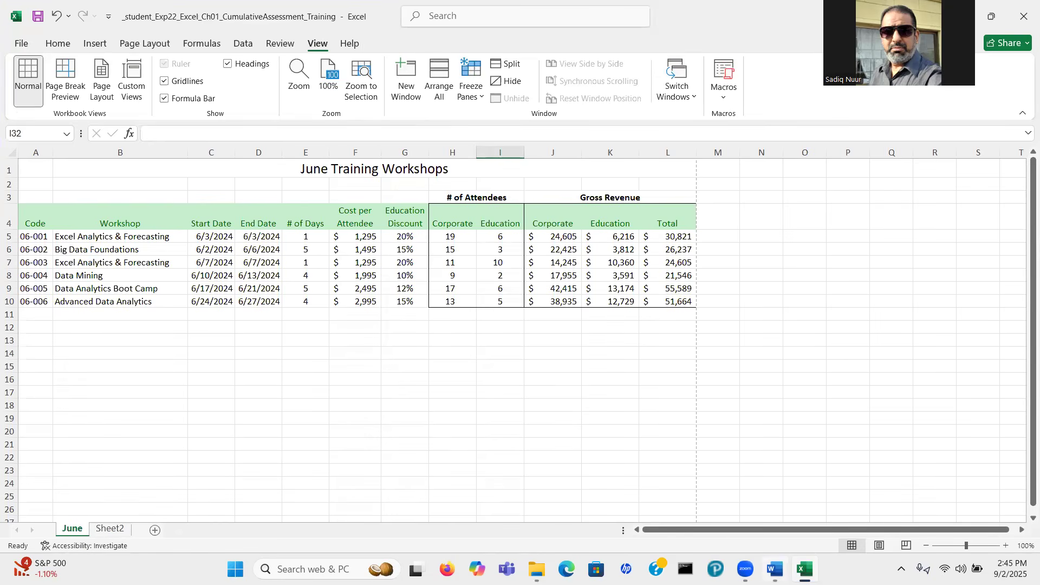
Step: Check instruction 25 in Word and delete the Sheet2 worksheet from the Excel workbook
{"action": "left_click", "coordinate": [775, 569]}
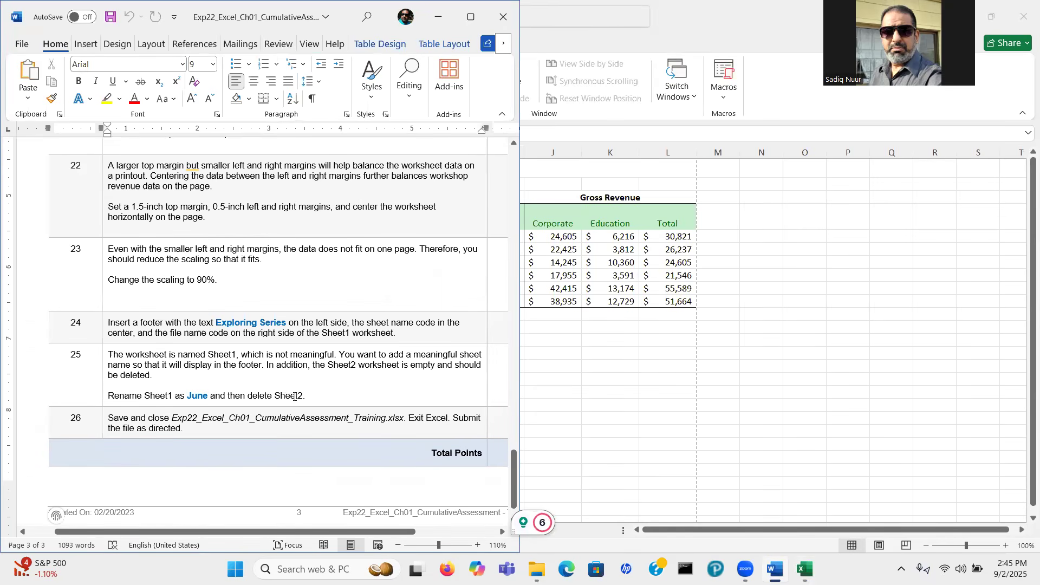
{"action": "left_click", "coordinate": [582, 420]}
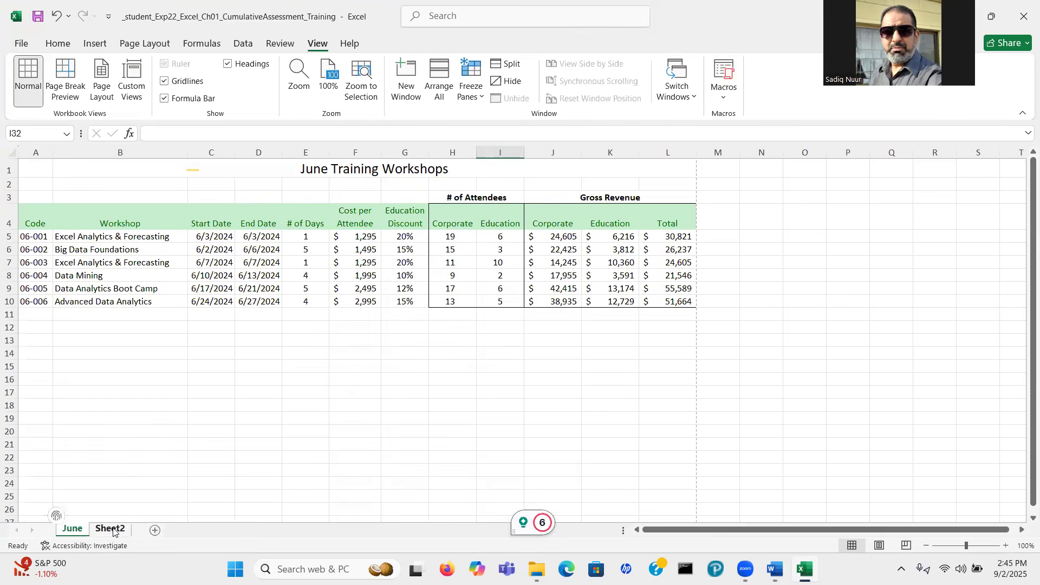
{"action": "left_click", "coordinate": [111, 529]}
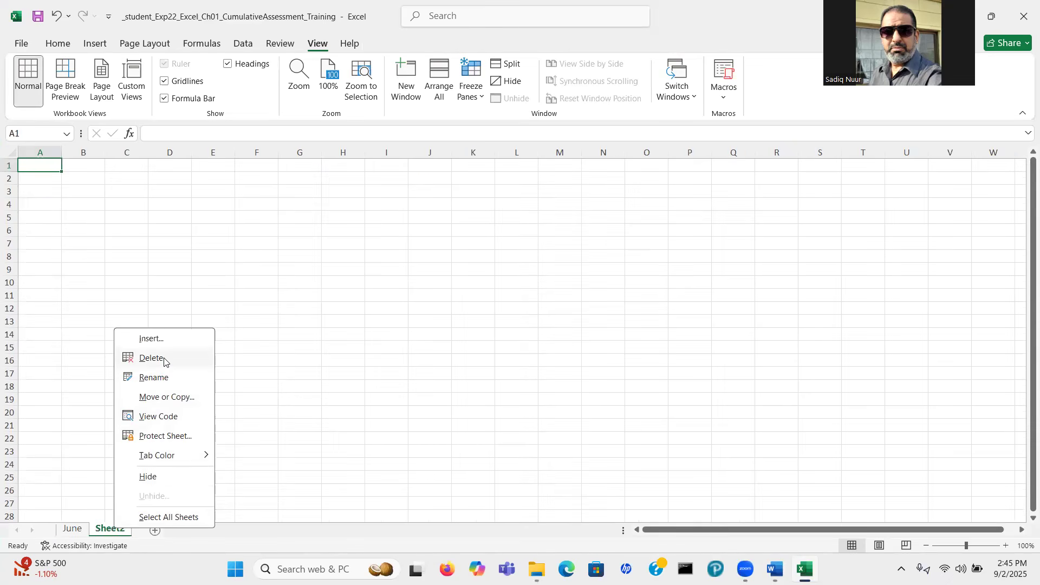
{"action": "left_click", "coordinate": [165, 359]}
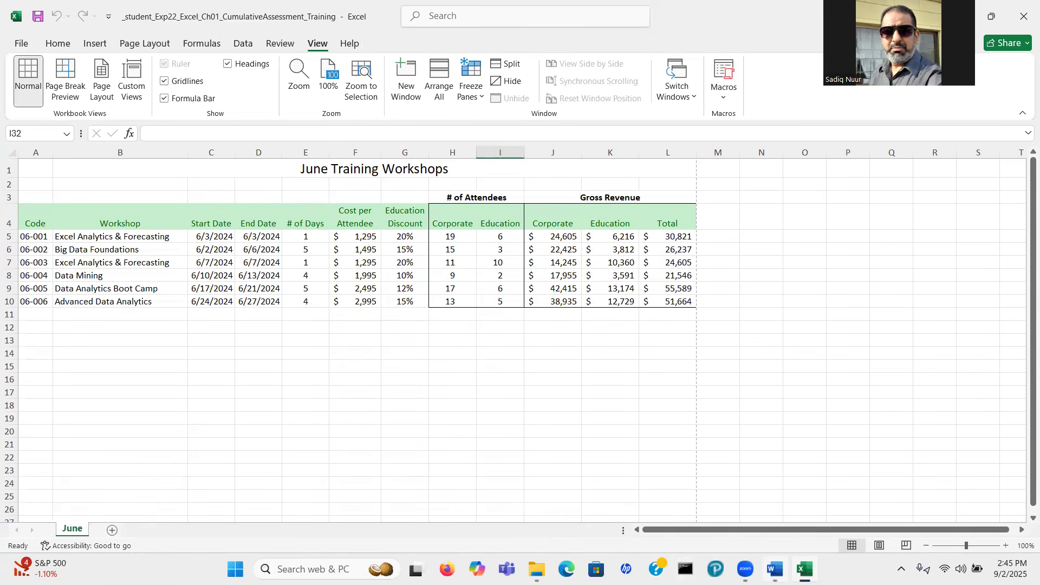
Step: Read instruction 26 in Word about saving and closing the file, and return to the Excel workbook
{"action": "left_click", "coordinate": [774, 568]}
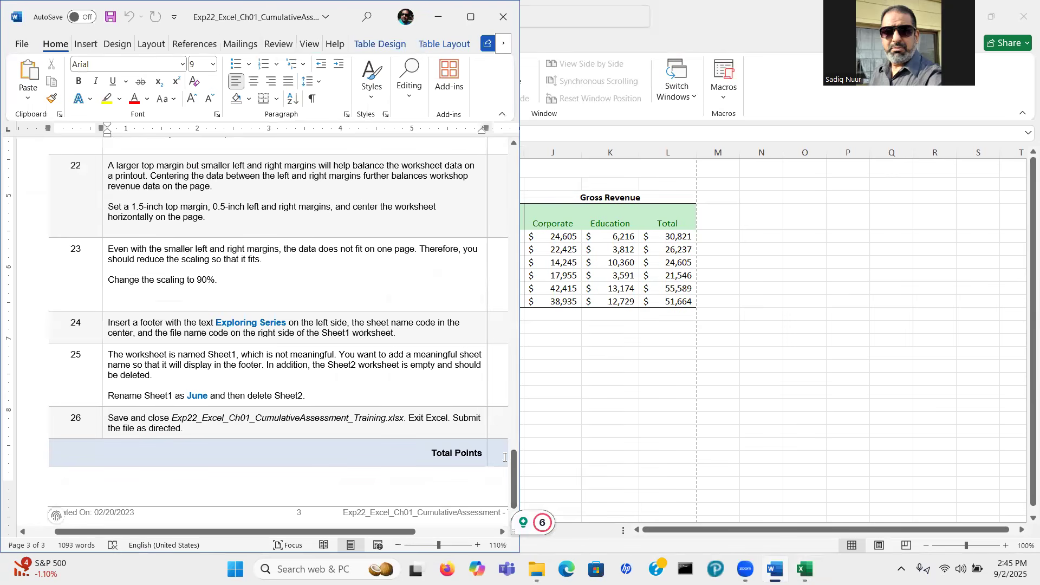
{"action": "left_click_drag", "start_coordinate": [515, 466], "coordinate": [512, 474]}
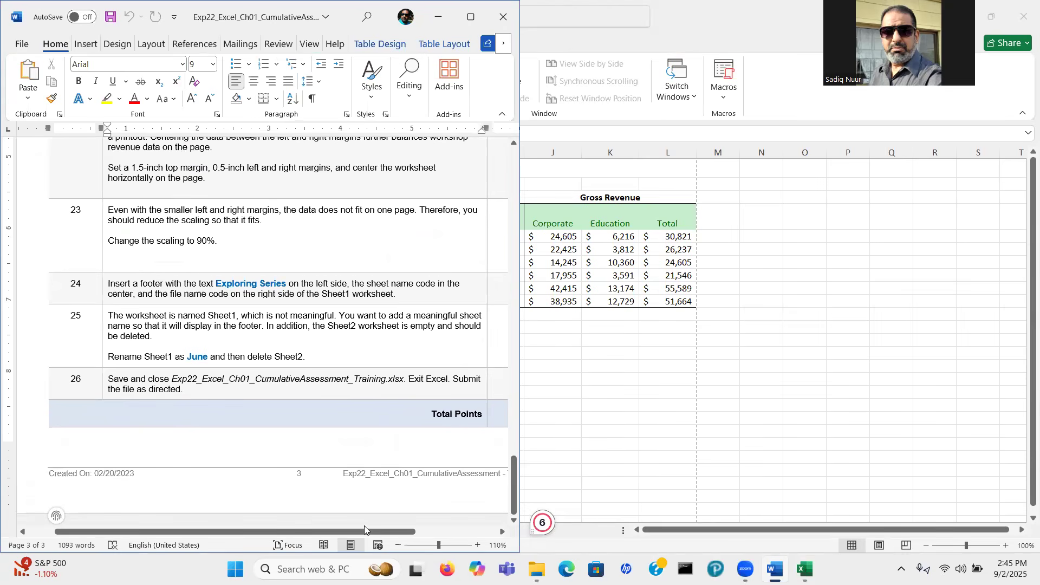
{"action": "left_click_drag", "start_coordinate": [365, 534], "coordinate": [278, 505]}
{"action": "left_click", "coordinate": [750, 420]}
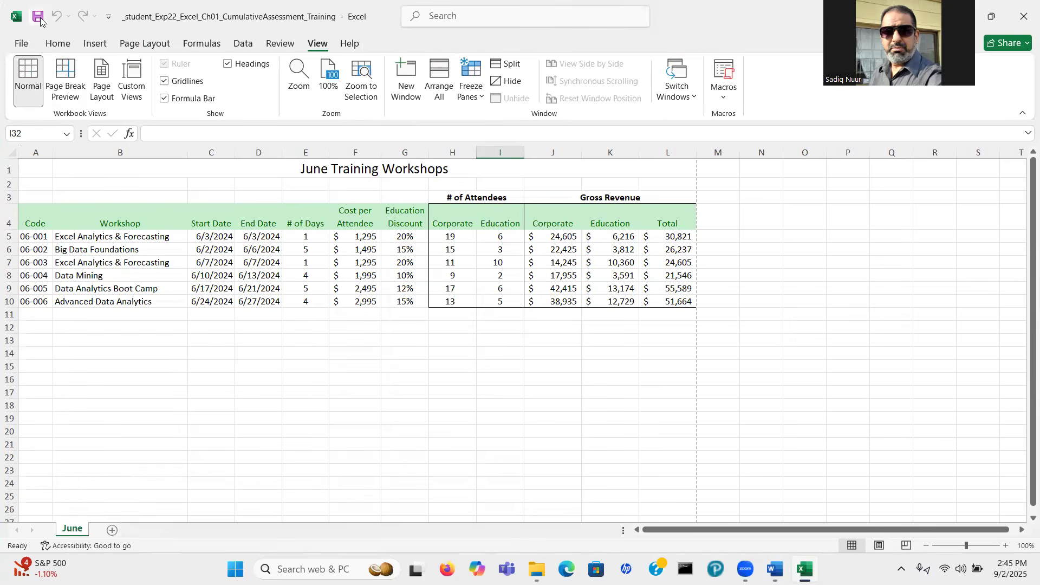
Step: Close the Excel training workbook and the Word instructions document
{"action": "double_click", "coordinate": [239, 10]}
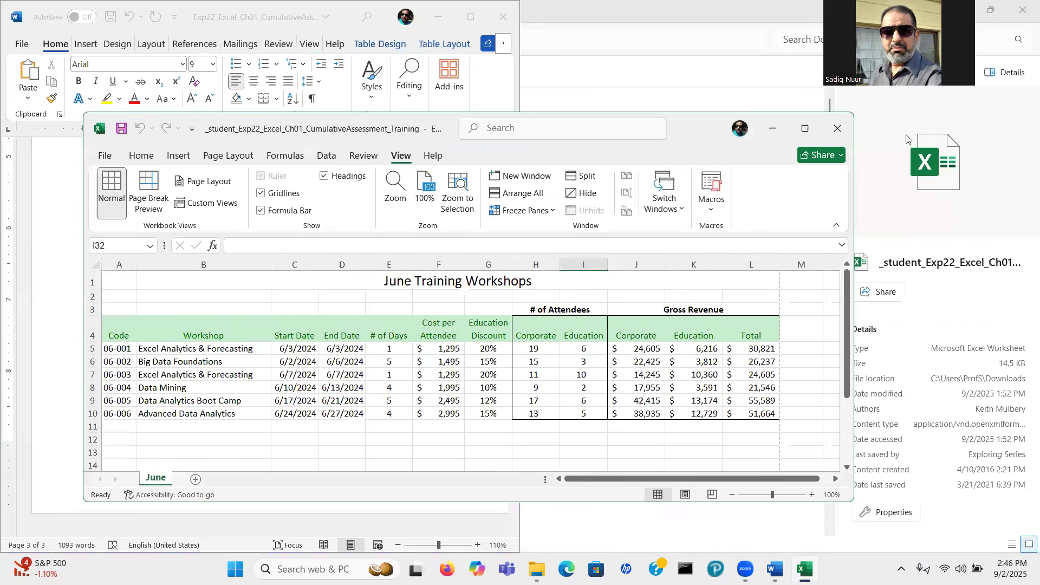
{"action": "left_click", "coordinate": [839, 130]}
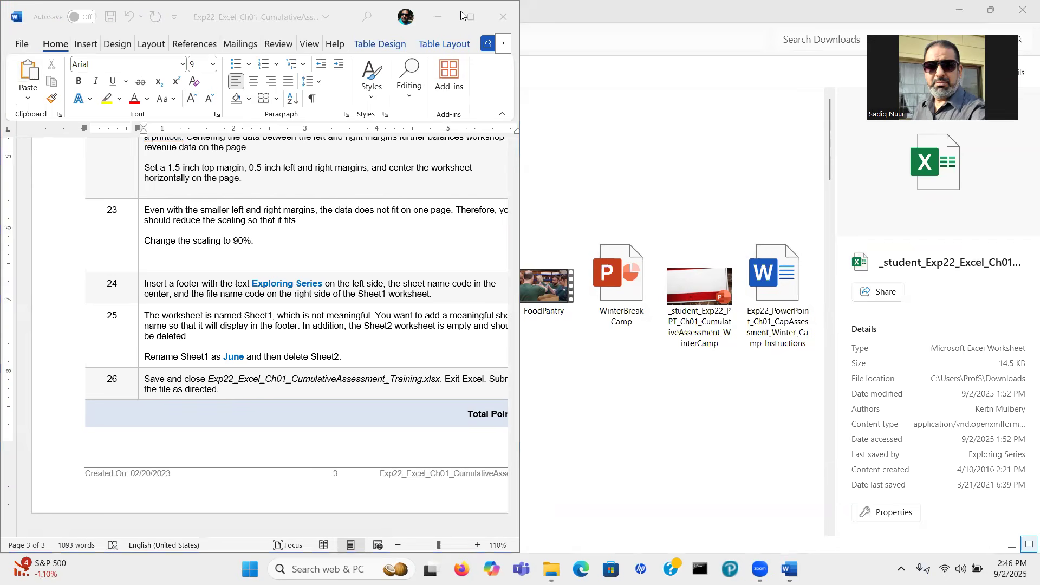
{"action": "left_click", "coordinate": [503, 17]}
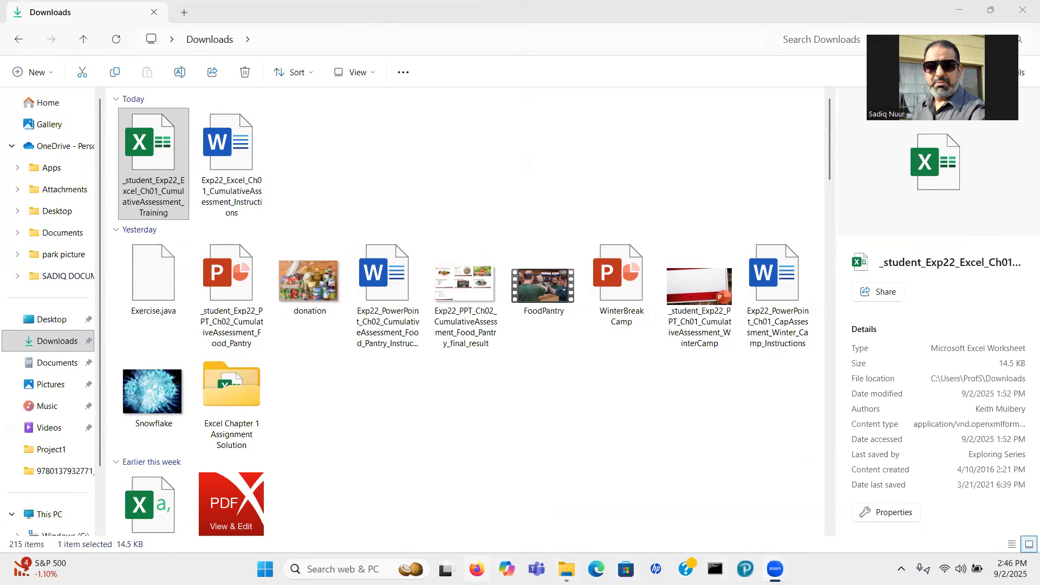
Step: Switch to Firefox, go to morganstate.instructure.com and open the INSS141.103_Fall 2025 course
{"action": "left_click", "coordinate": [476, 568]}
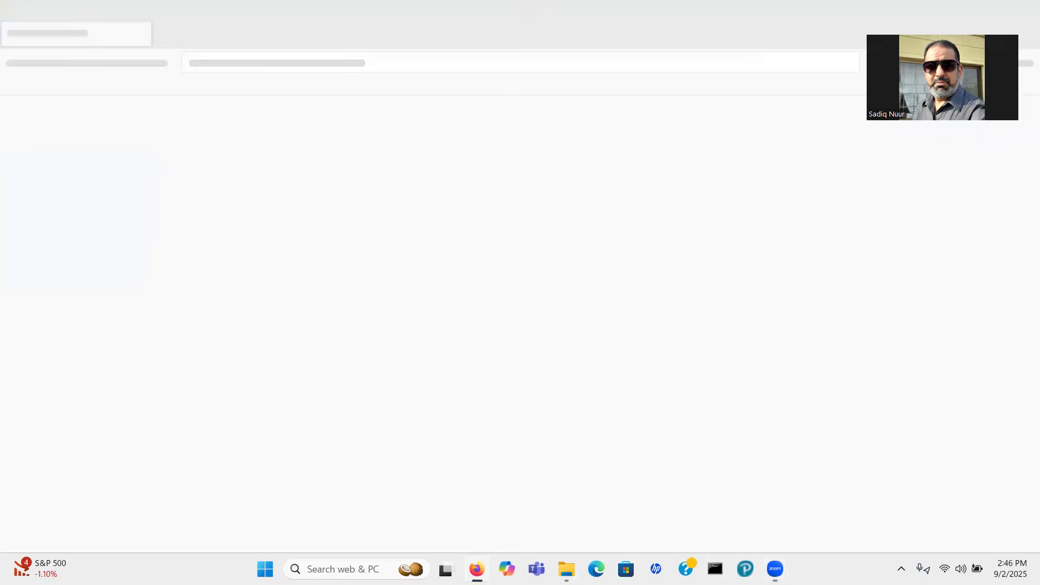
{"action": "double_click", "coordinate": [624, 15]}
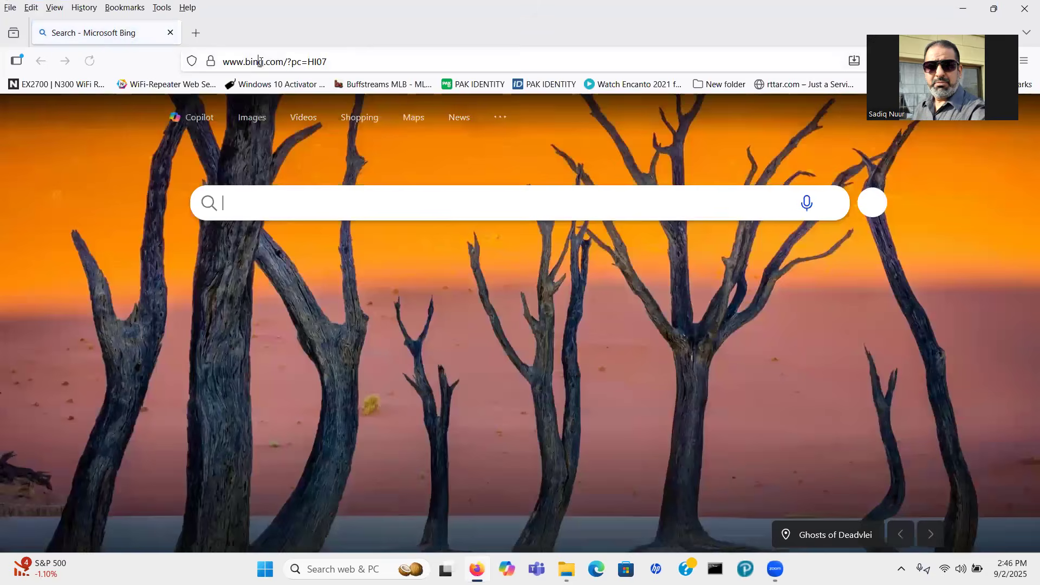
{"action": "left_click", "coordinate": [261, 62]}
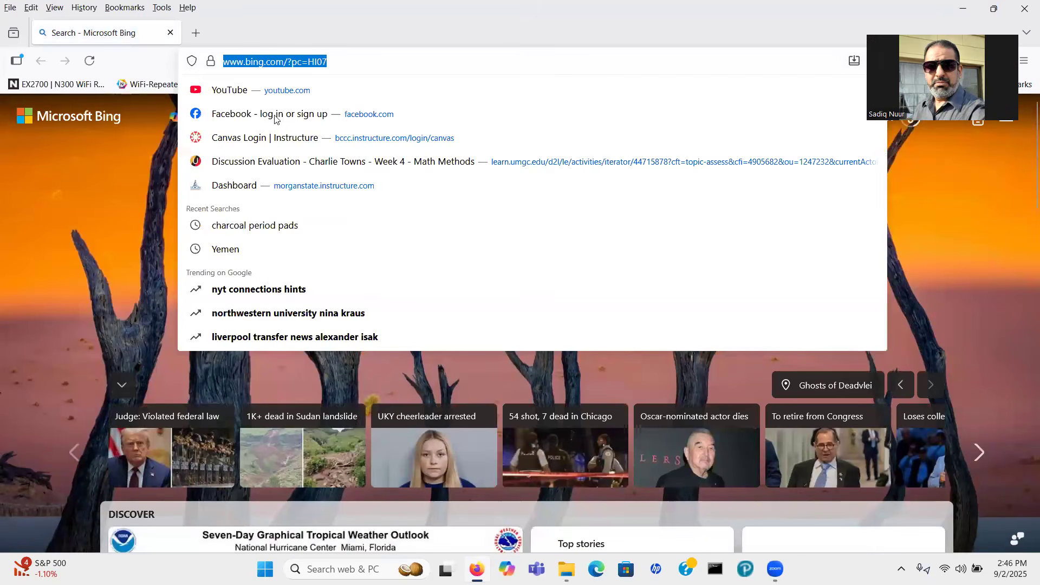
{"action": "type", "text": "morganstate.instructure.com/"}
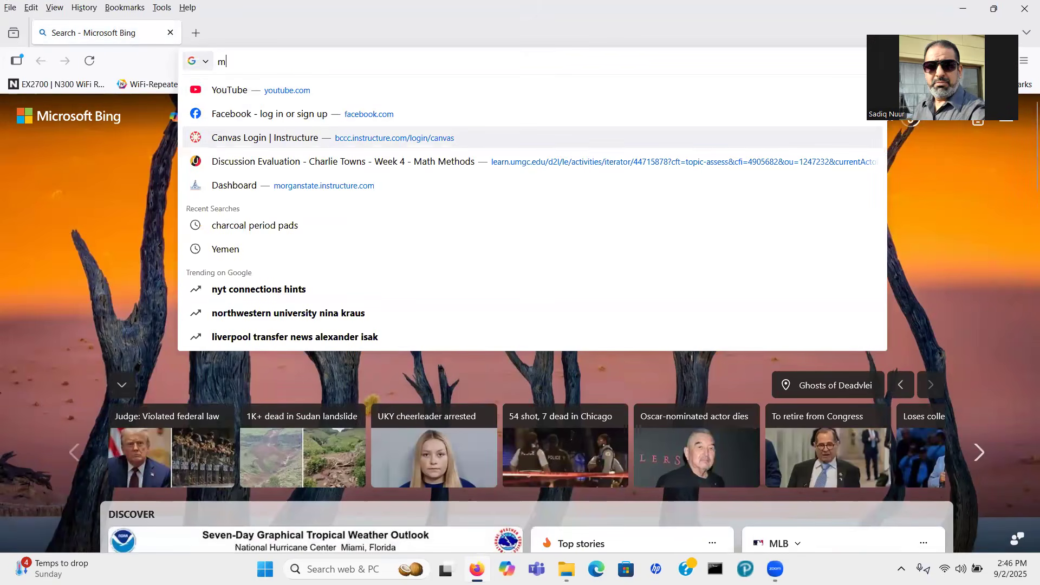
{"action": "key", "text": "Return"}
{"action": "left_click", "coordinate": [597, 395]}
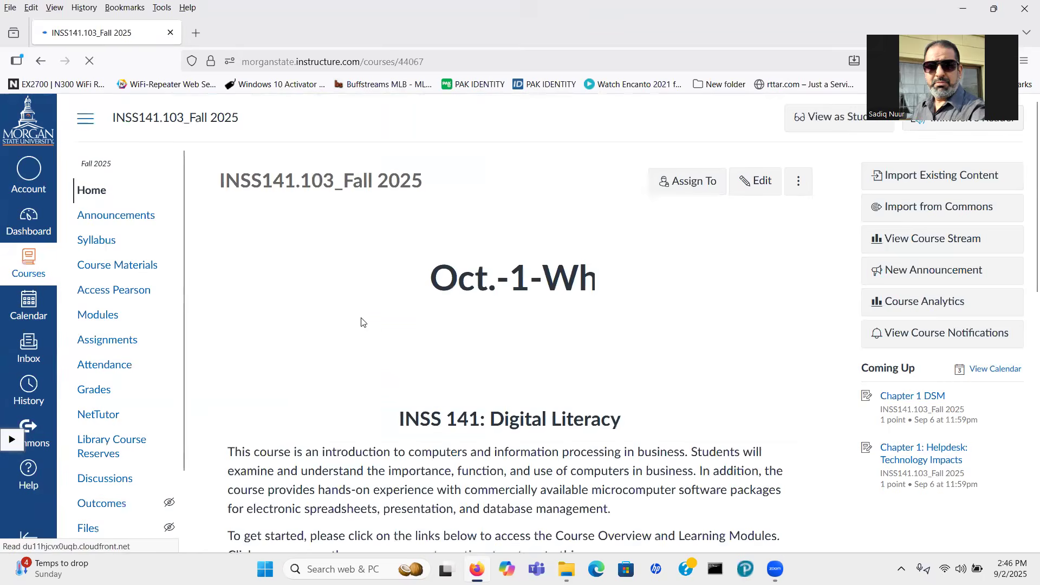
Step: Open the course assignment Excel Chapter 1 Cumulative Assessment - Training (PC and Mac) and start its attempt in Pearson
{"action": "left_click", "coordinate": [106, 343]}
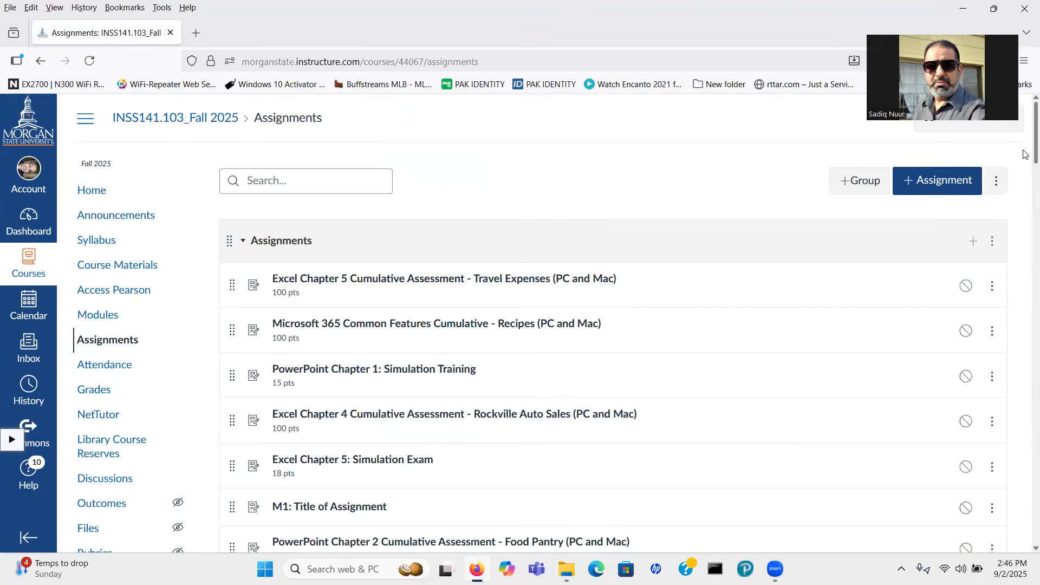
{"action": "scroll", "coordinate": [1025, 141], "scroll_direction": "down", "scroll_amount": 7}
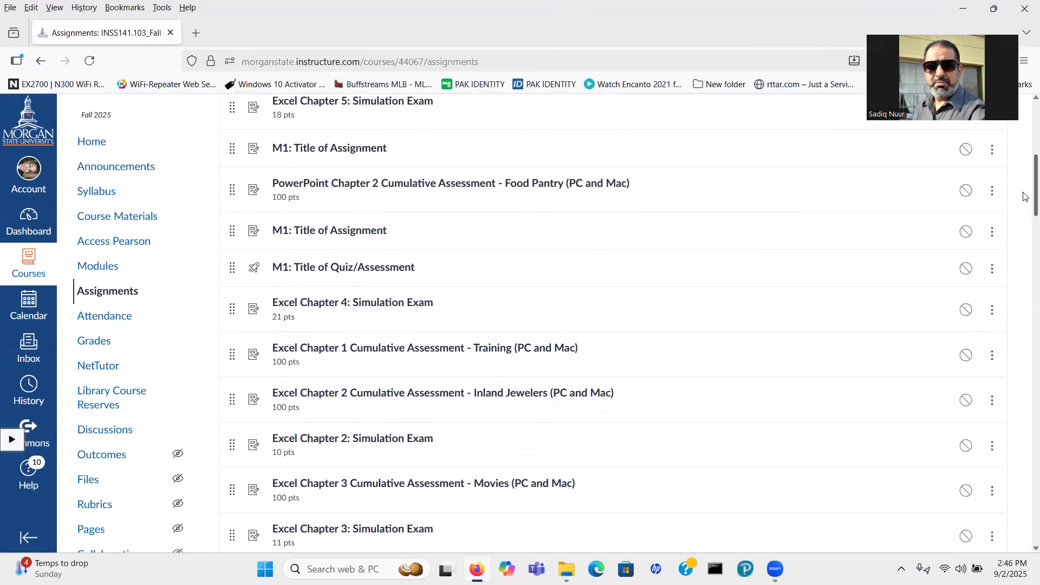
{"action": "scroll", "coordinate": [1026, 205], "scroll_direction": "down", "scroll_amount": 3}
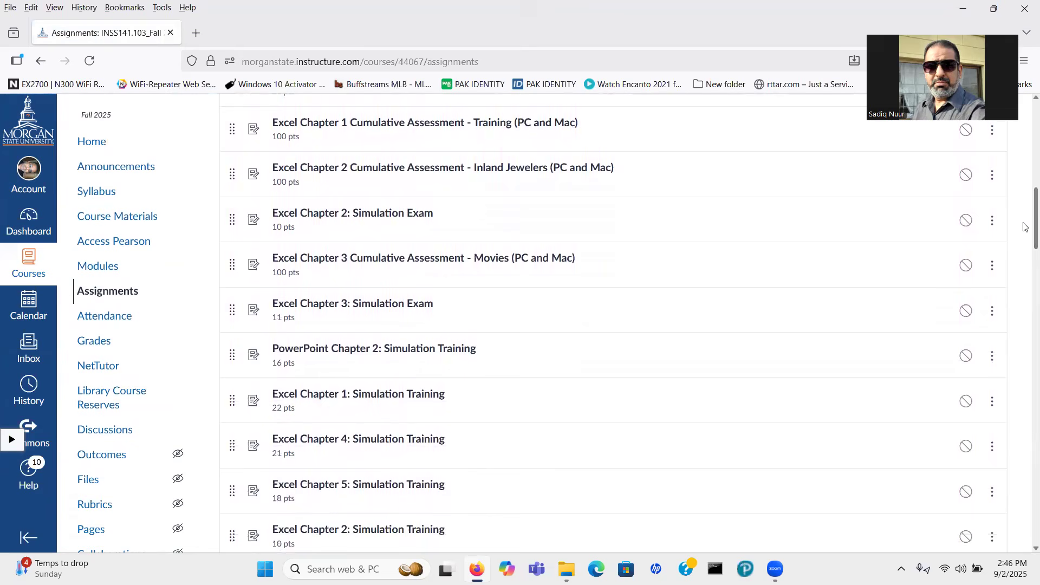
{"action": "key", "text": "ctrl"}
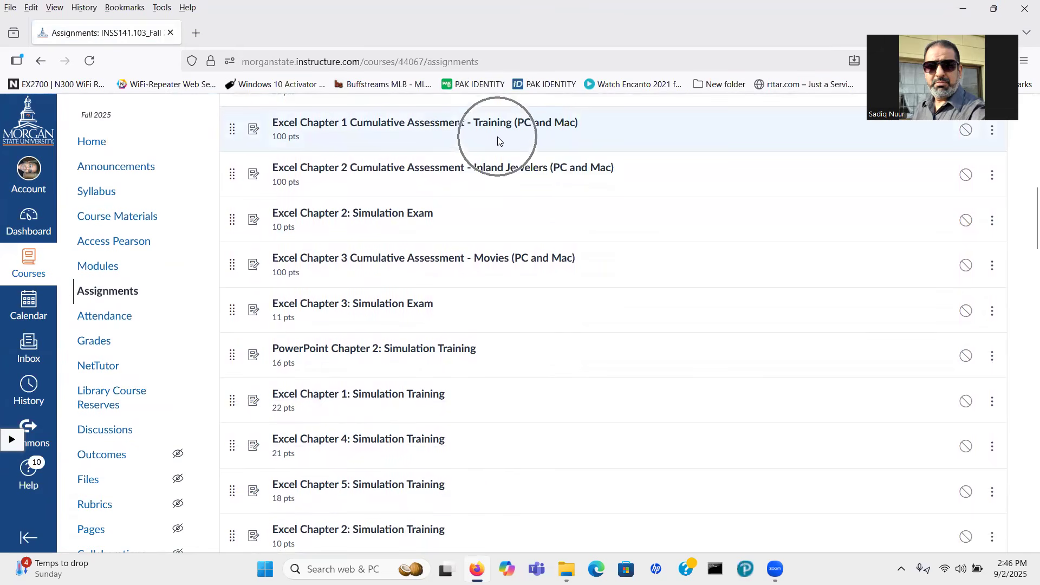
{"action": "left_click", "coordinate": [496, 125]}
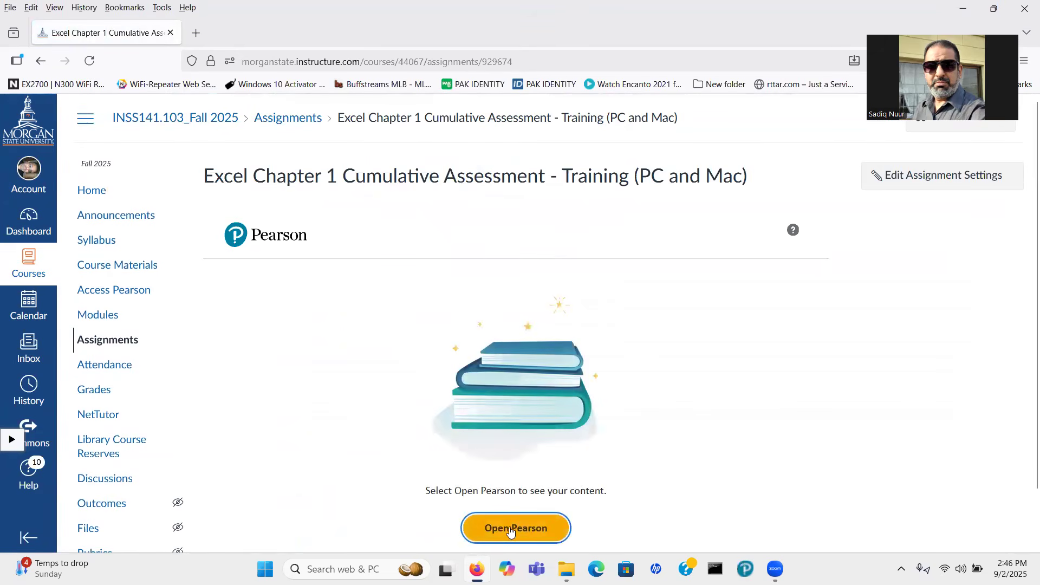
{"action": "left_click", "coordinate": [521, 529]}
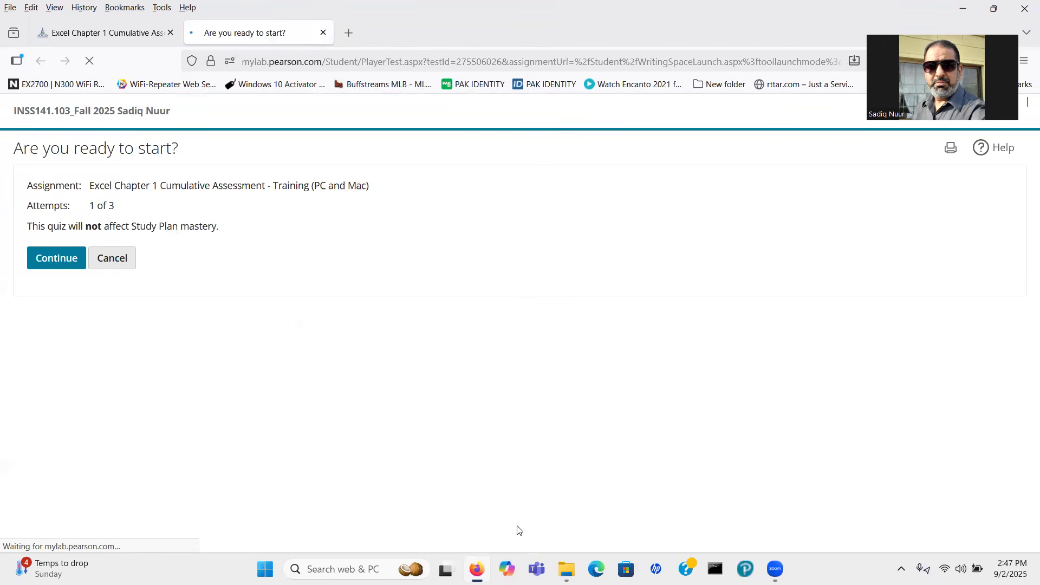
{"action": "left_click", "coordinate": [66, 260]}
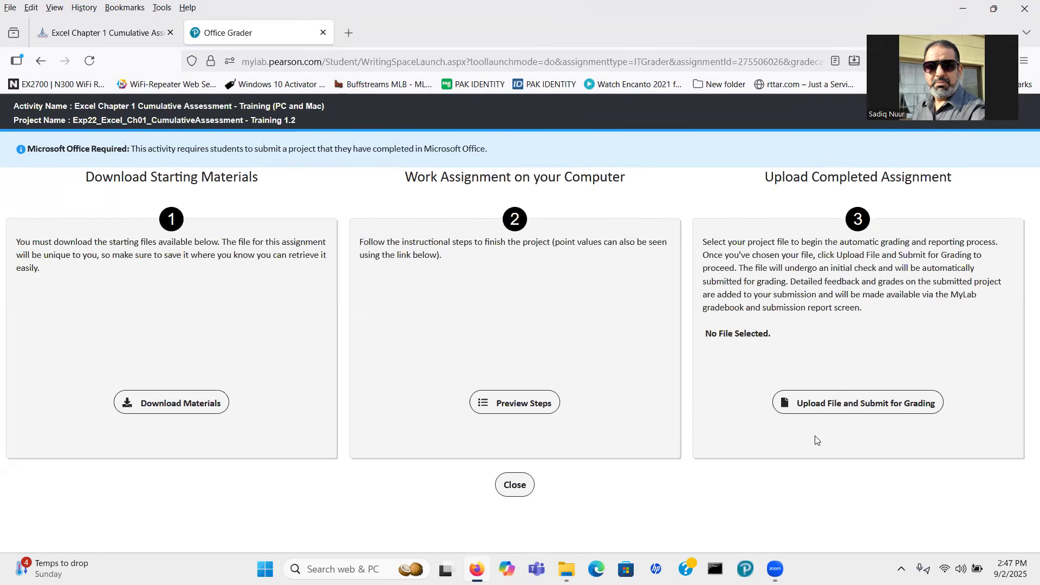
Step: Upload _student_Exp22_Excel_Ch01_CumulativeAssessment_Training from the Downloads folder and submit it for grading
{"action": "left_click", "coordinate": [838, 401]}
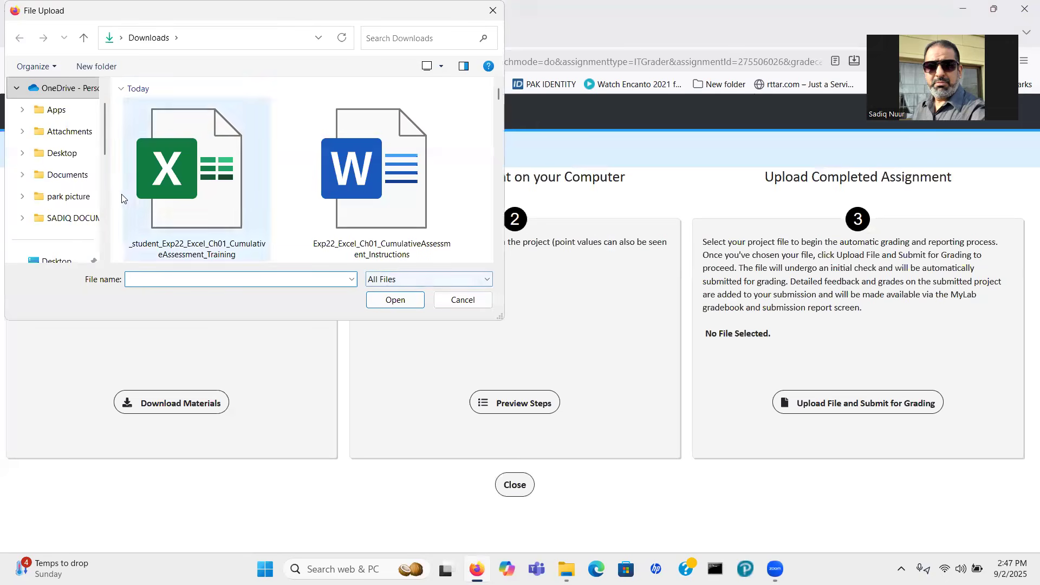
{"action": "scroll", "coordinate": [102, 132], "scroll_direction": "down", "scroll_amount": 2}
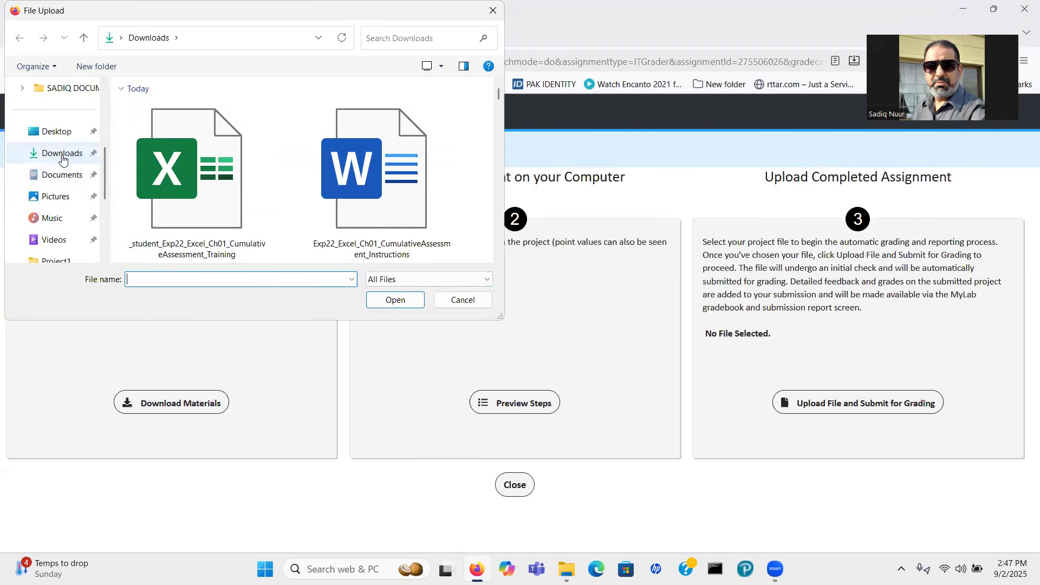
{"action": "left_click", "coordinate": [63, 154]}
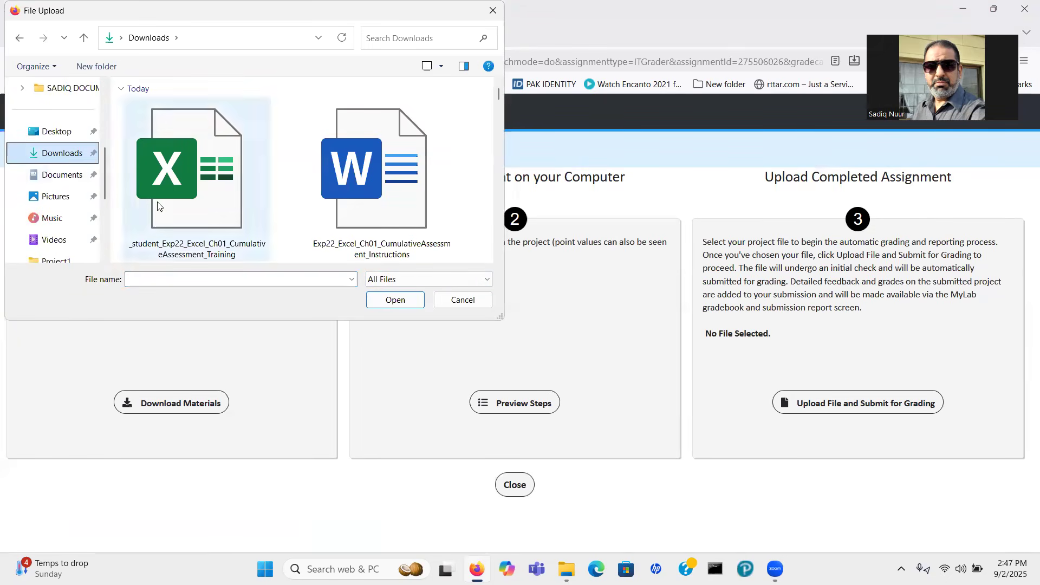
{"action": "left_click", "coordinate": [182, 185]}
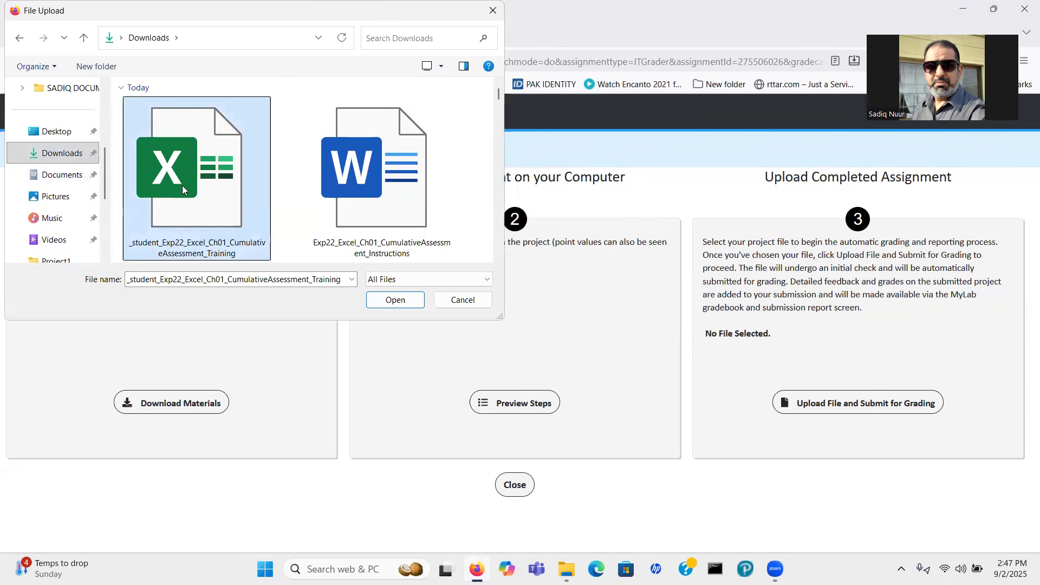
{"action": "left_click", "coordinate": [395, 299]}
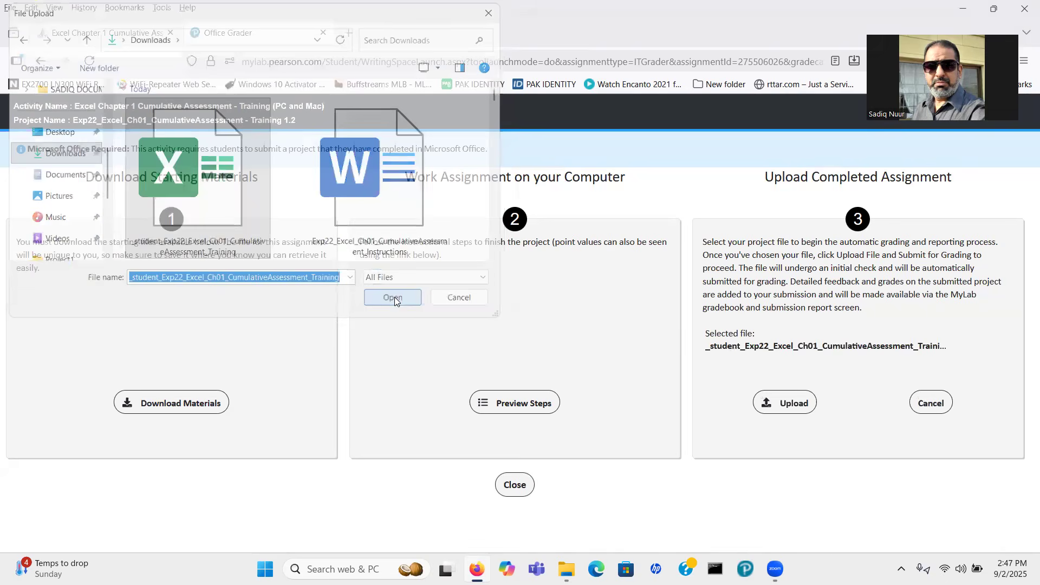
{"action": "left_click", "coordinate": [790, 405]}
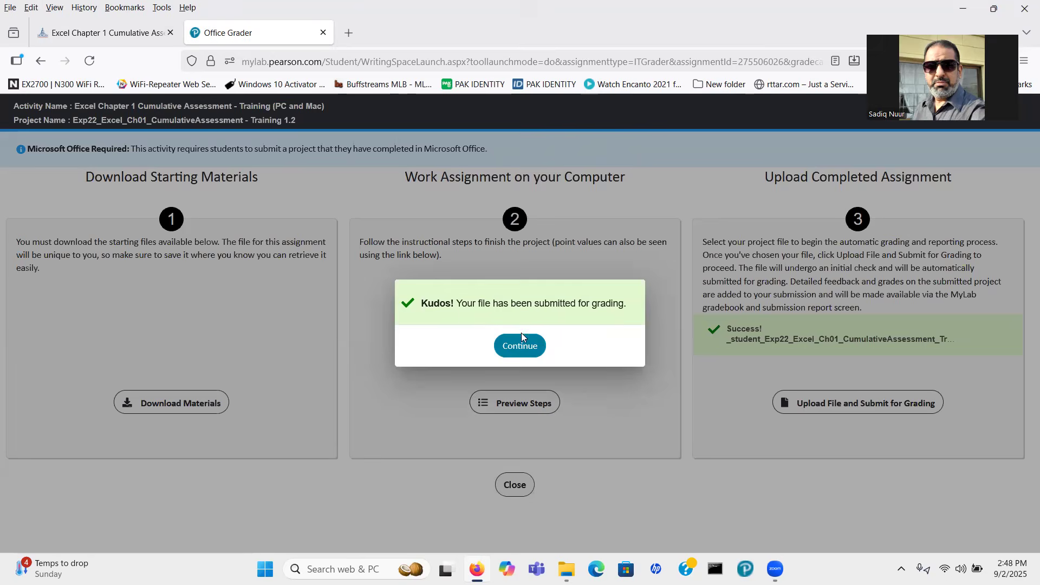
Step: Continue to the quiz summary, open the submission review and examine the score card down to step 19
{"action": "left_click", "coordinate": [520, 347]}
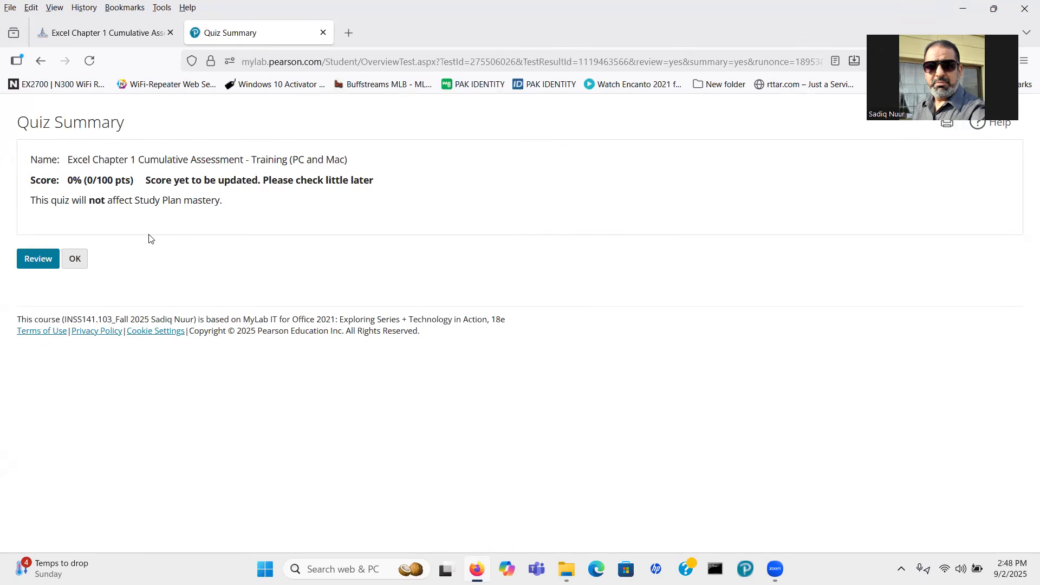
{"action": "left_click", "coordinate": [30, 263]}
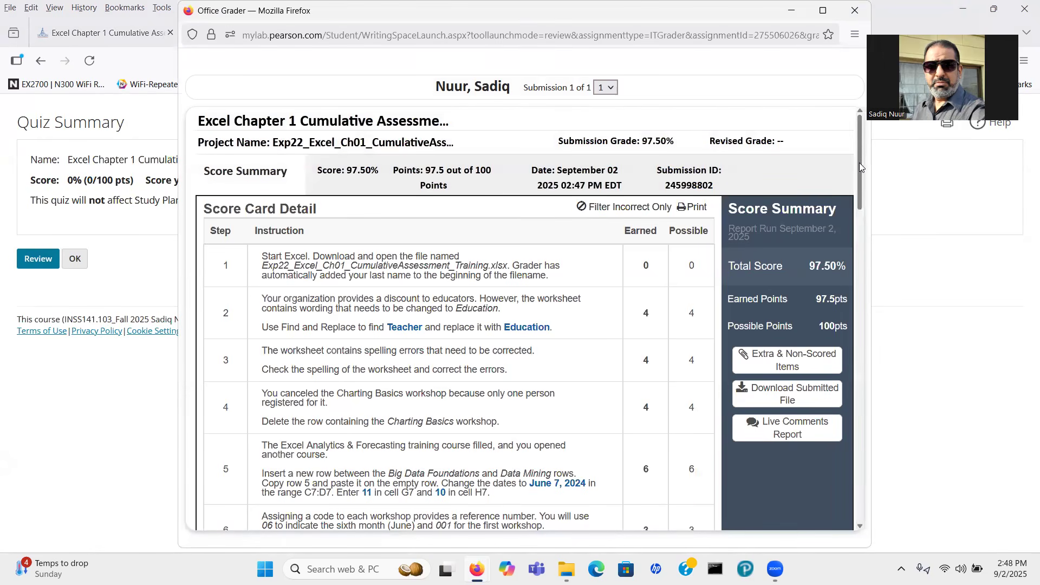
{"action": "left_click_drag", "start_coordinate": [860, 162], "coordinate": [849, 404]}
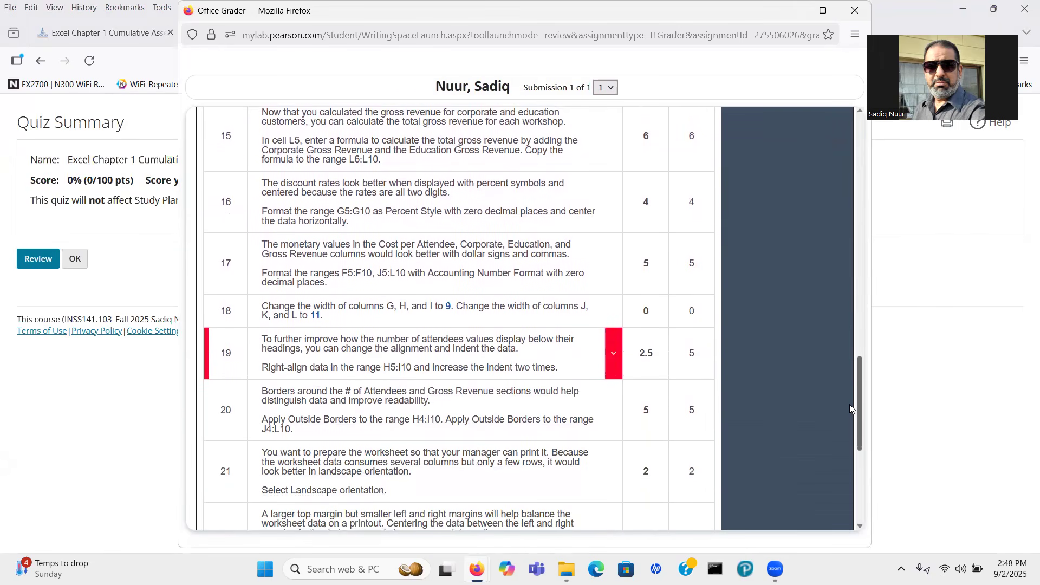
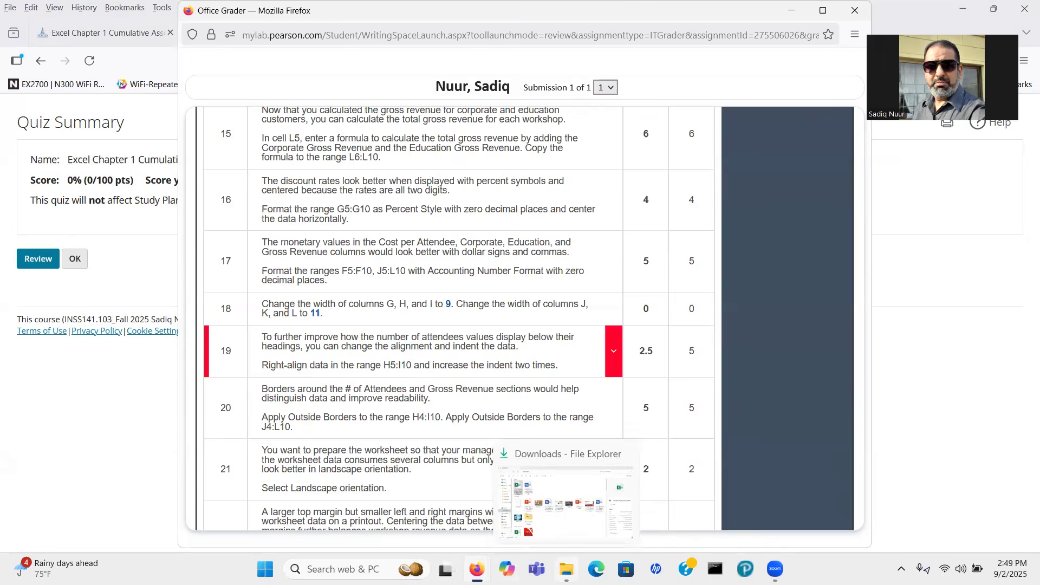
Step: Switch to File Explorer, reopen the _student_Exp22_Excel_Ch01_CumulativeAssessment_Training workbook from Downloads and maximize its window
{"action": "left_click", "coordinate": [566, 569]}
{"action": "double_click", "coordinate": [150, 187]}
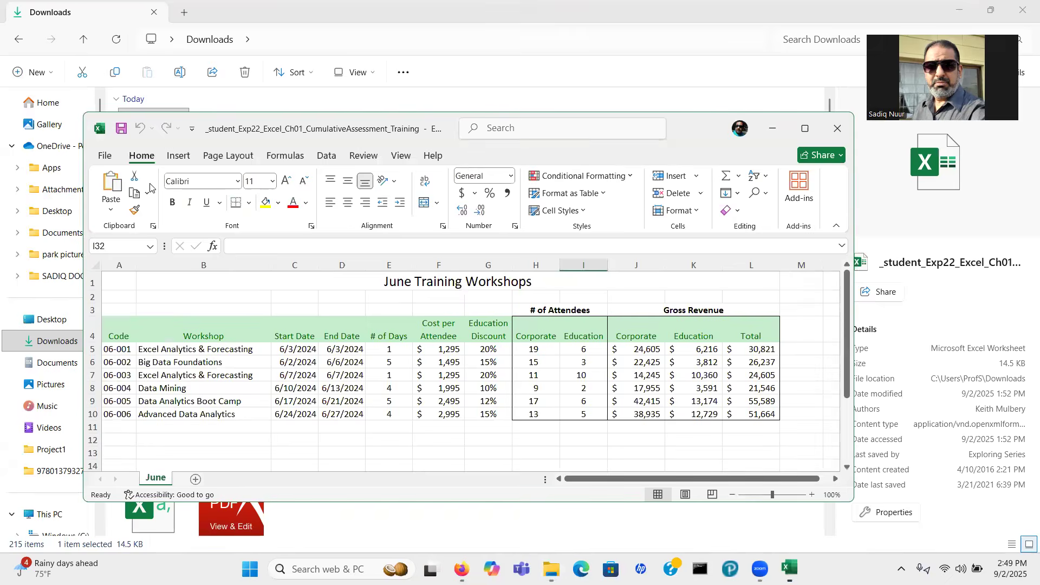
{"action": "left_click", "coordinate": [807, 133]}
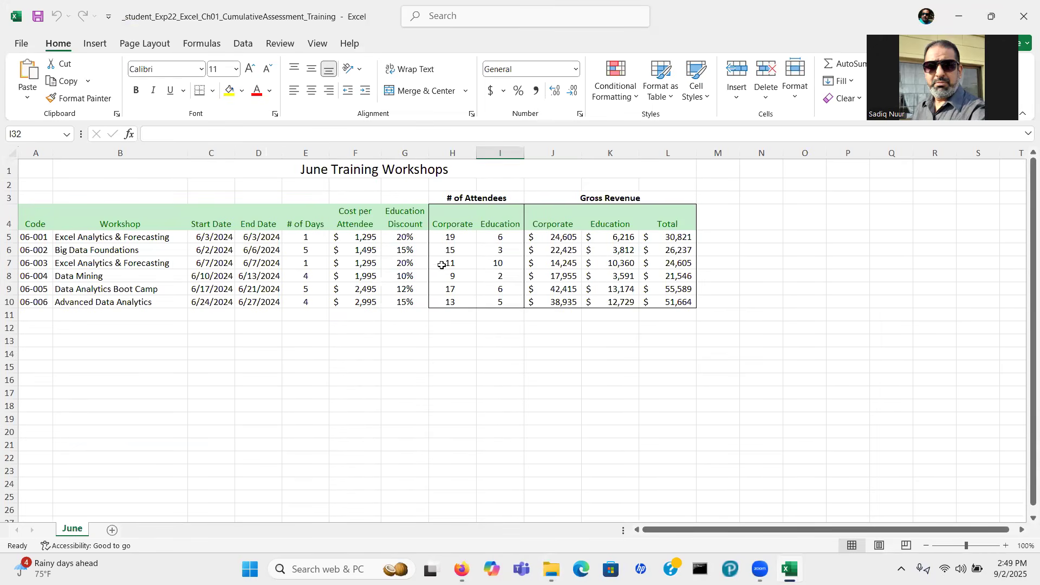
Step: Select the attendee range H5:I10, compare it with step 19 in the Office Grader review and return to Excel
{"action": "left_click", "coordinate": [455, 238]}
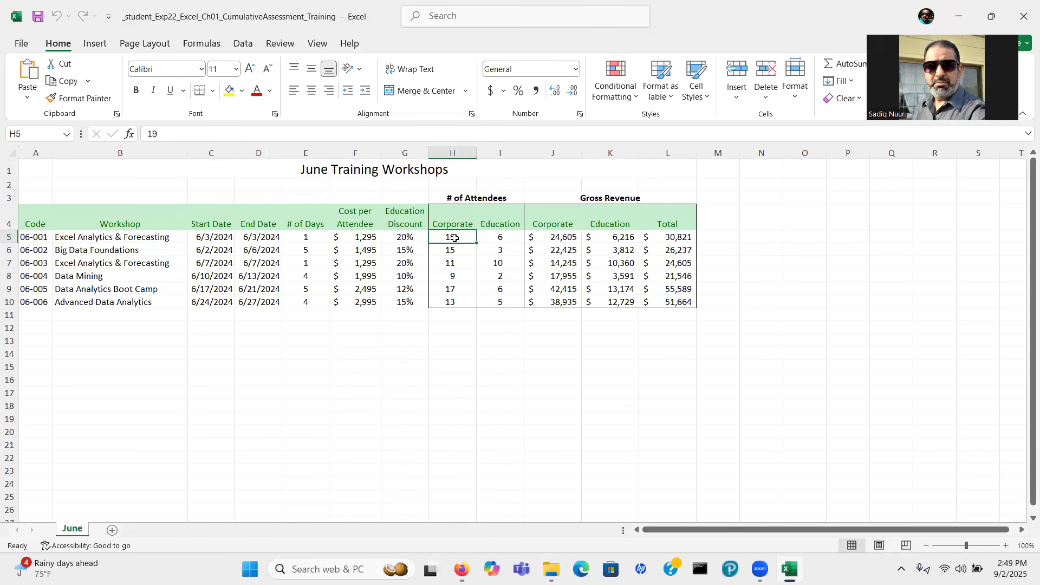
{"action": "left_click_drag", "start_coordinate": [454, 238], "coordinate": [495, 297]}
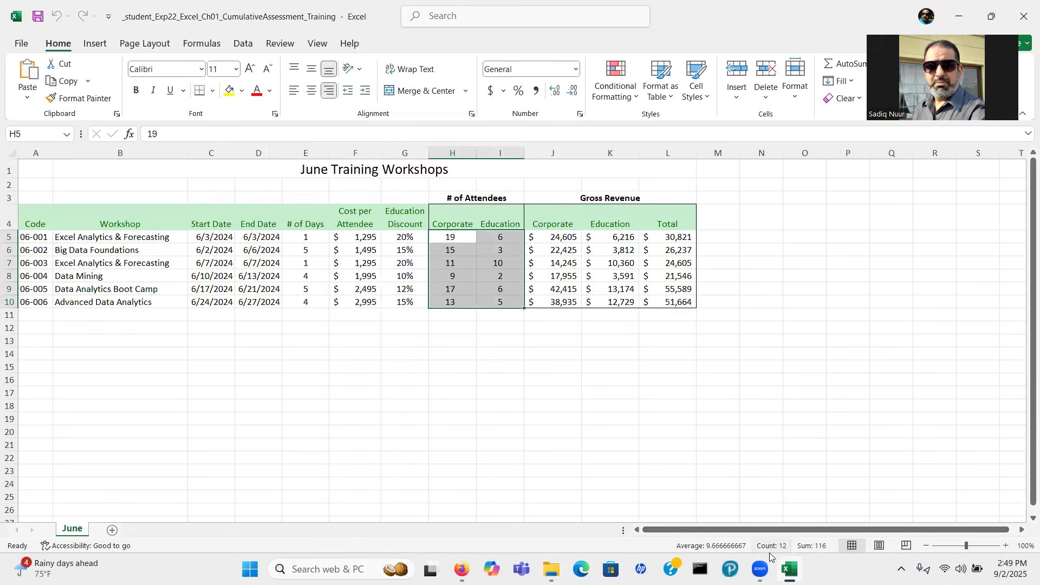
{"action": "left_click", "coordinate": [461, 569]}
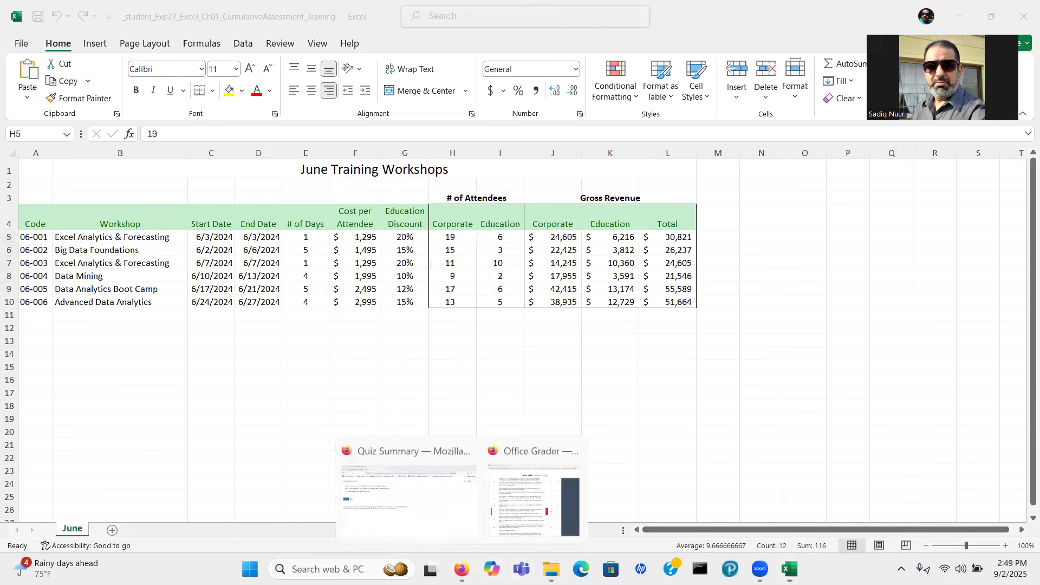
{"action": "left_click", "coordinate": [526, 520]}
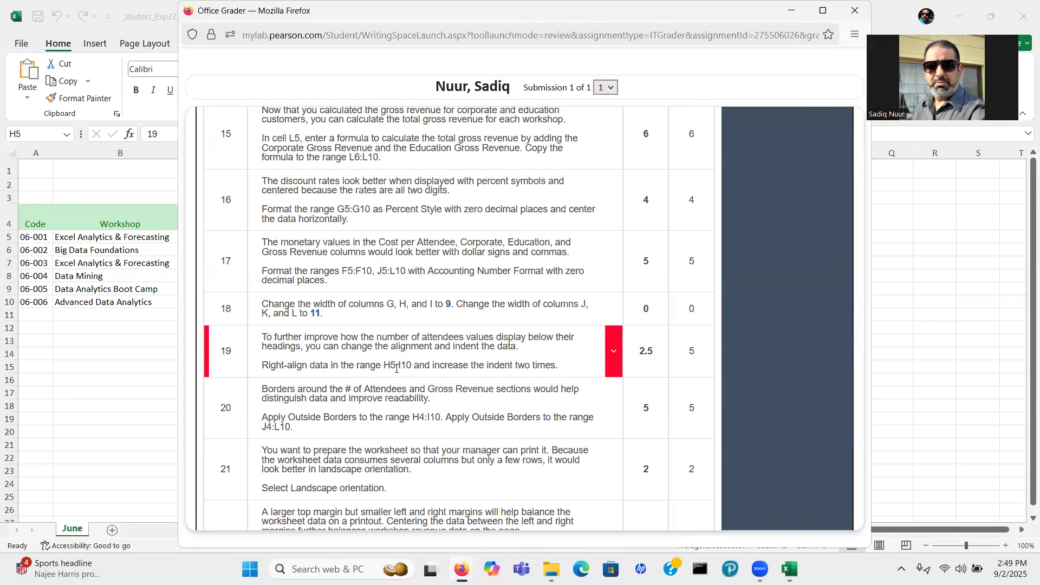
{"action": "left_click", "coordinate": [96, 395]}
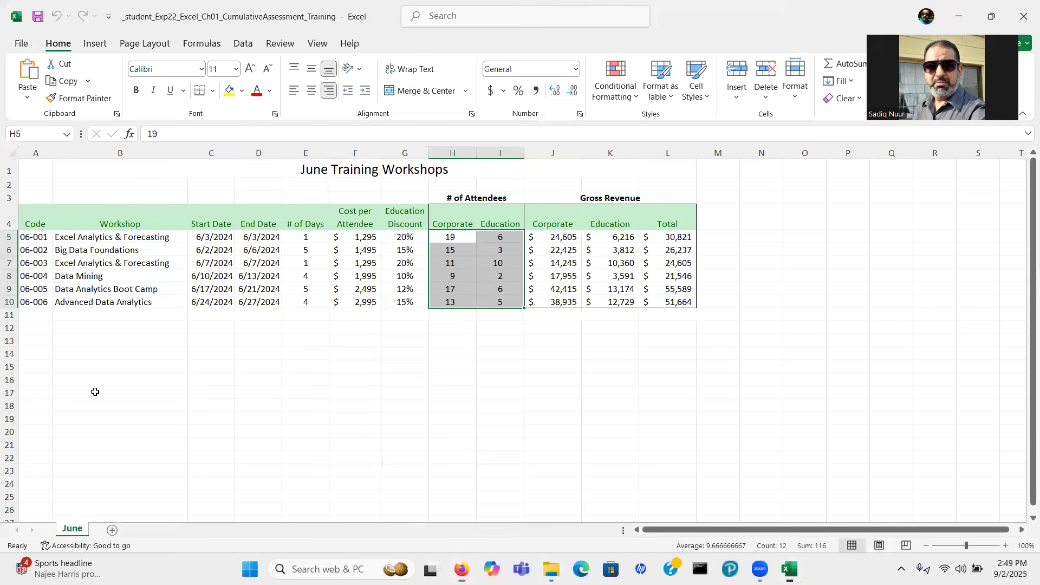
Step: Select the attendee counts in H5:I10 and reapply right alignment to them
{"action": "left_click", "coordinate": [455, 239]}
{"action": "left_click_drag", "start_coordinate": [455, 238], "coordinate": [498, 301]}
{"action": "left_click", "coordinate": [328, 93]}
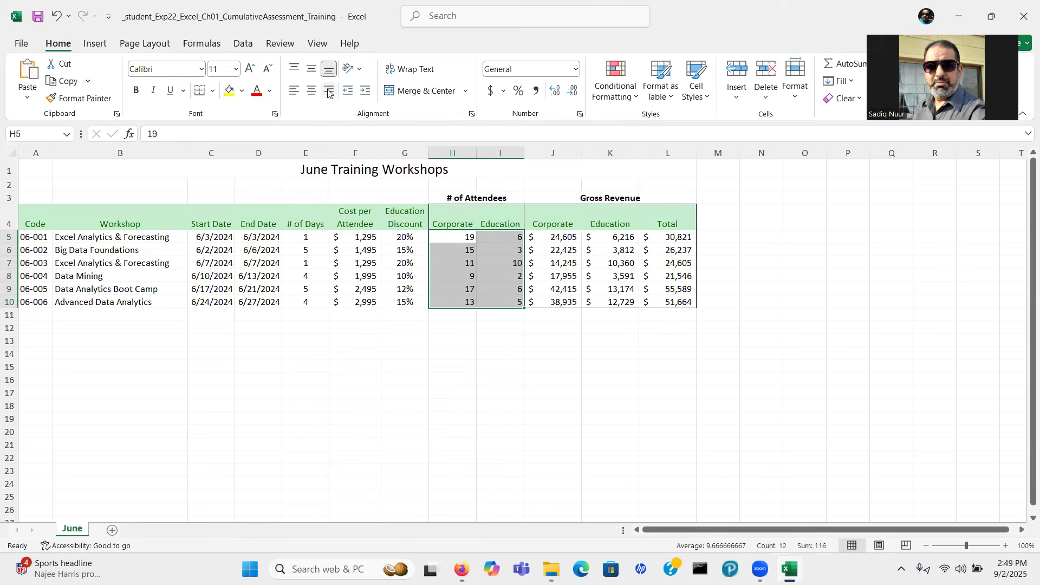
{"action": "left_click", "coordinate": [329, 92]}
{"action": "right_click", "coordinate": [458, 244]}
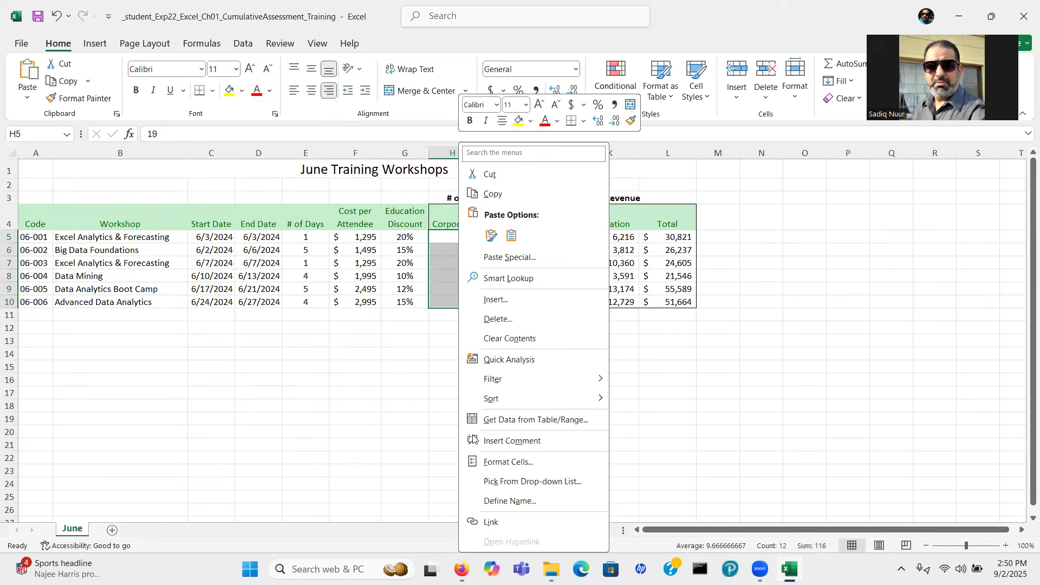
{"action": "left_click", "coordinate": [493, 463]}
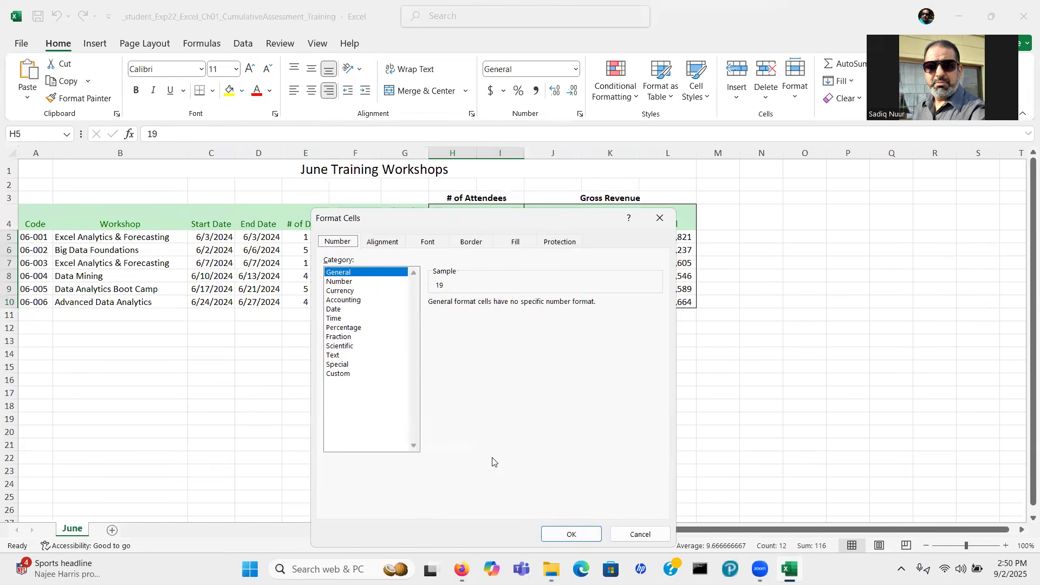
{"action": "left_click", "coordinate": [390, 243]}
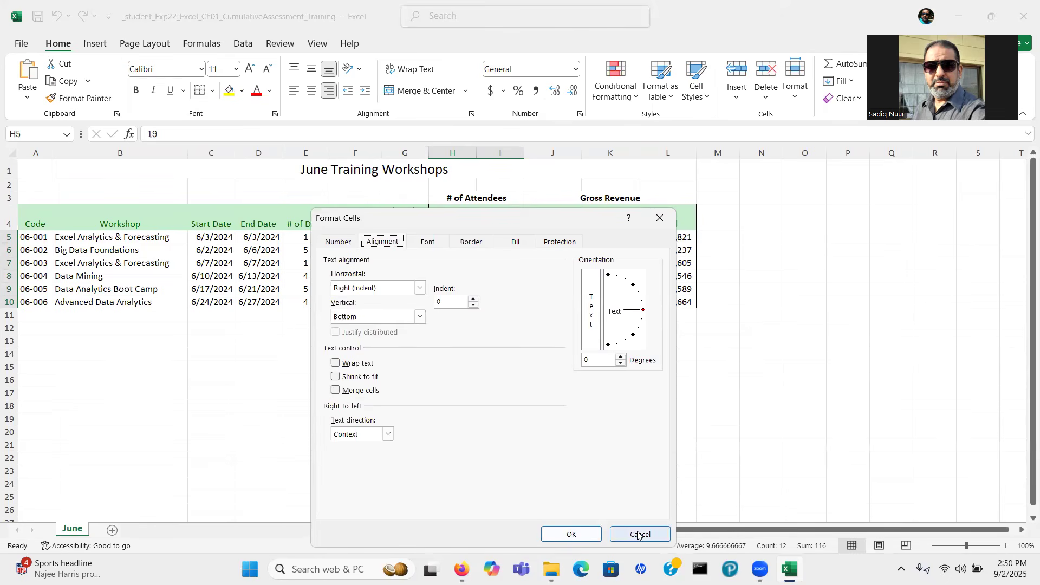
{"action": "left_click", "coordinate": [474, 298]}
{"action": "left_click", "coordinate": [474, 299]}
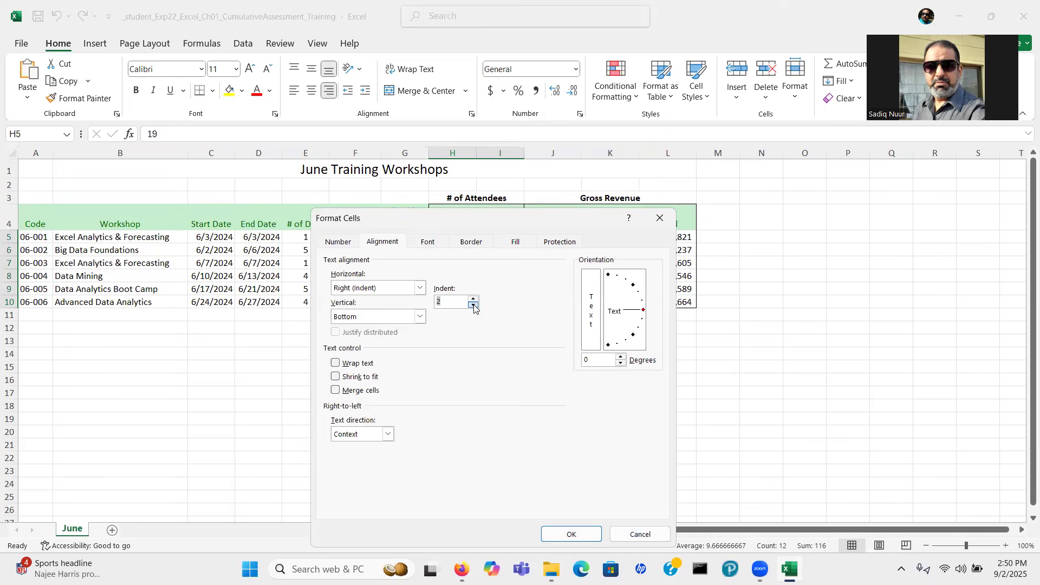
{"action": "left_click", "coordinate": [640, 535]}
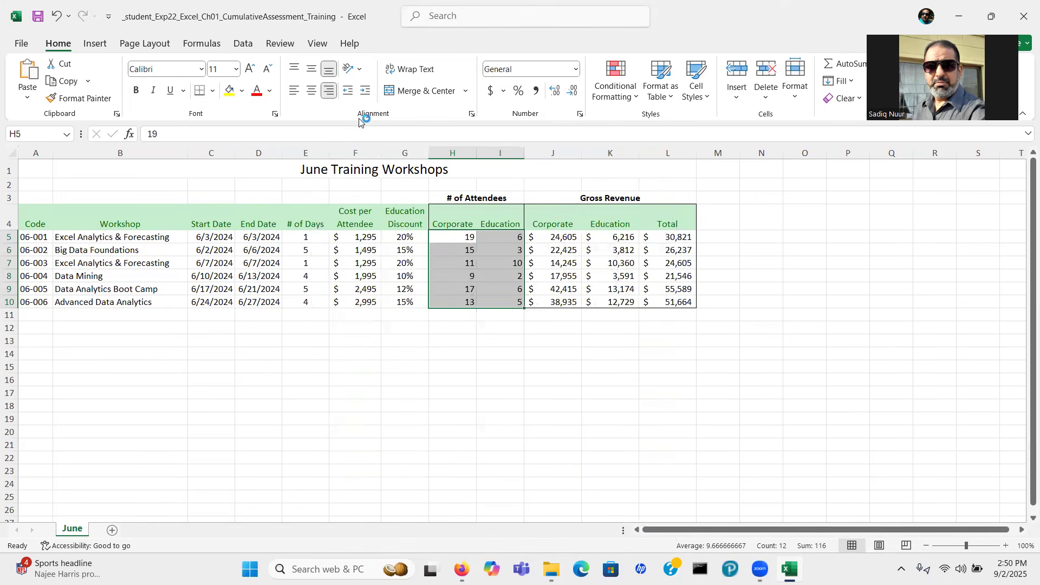
Step: Increase the indent of the attendee counts in H5:I10 two times, then close the workbook and save the changes
{"action": "left_click", "coordinate": [366, 90]}
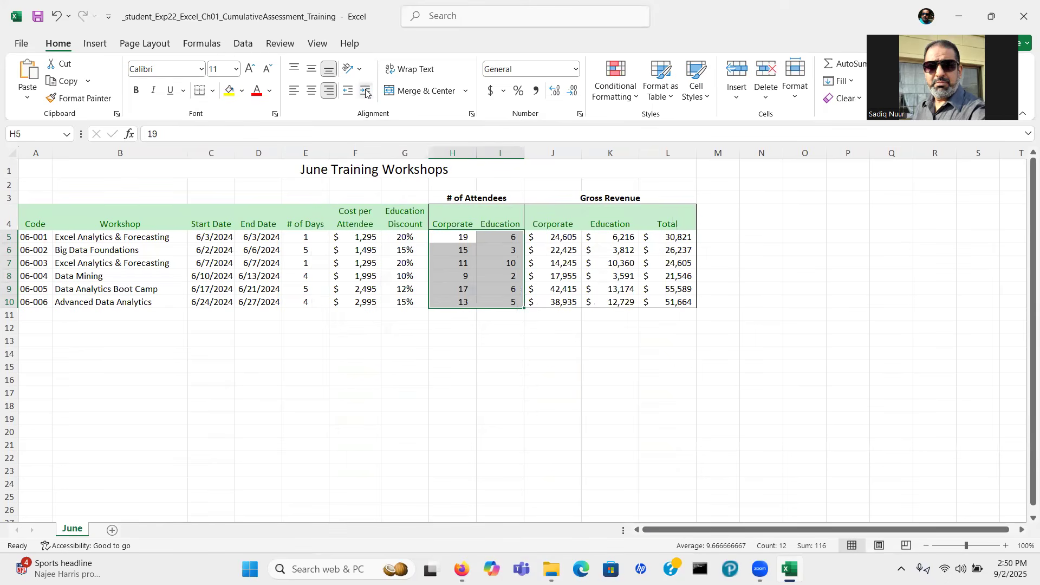
{"action": "left_click", "coordinate": [366, 93]}
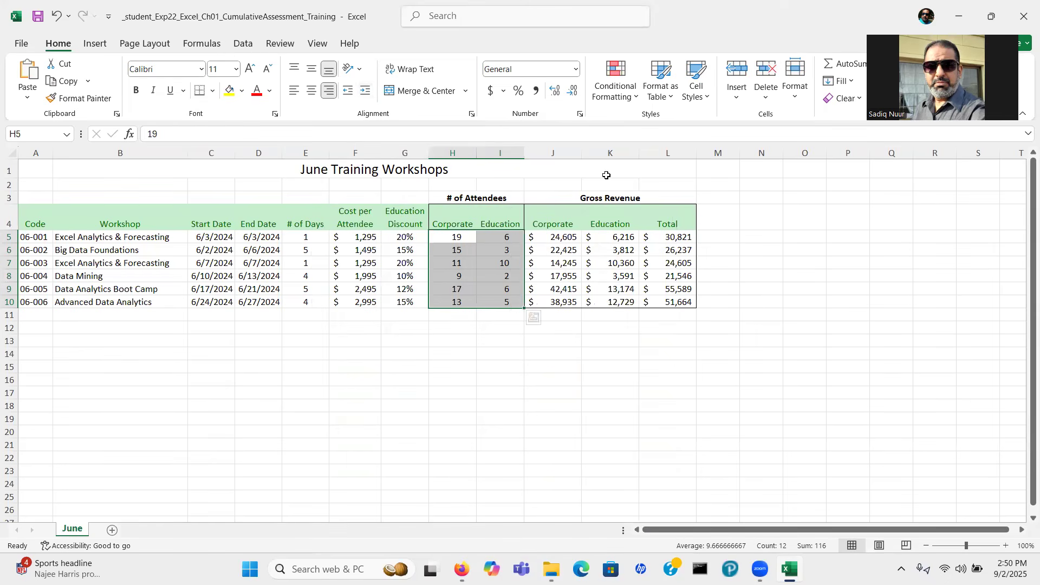
{"action": "left_click", "coordinate": [1022, 16]}
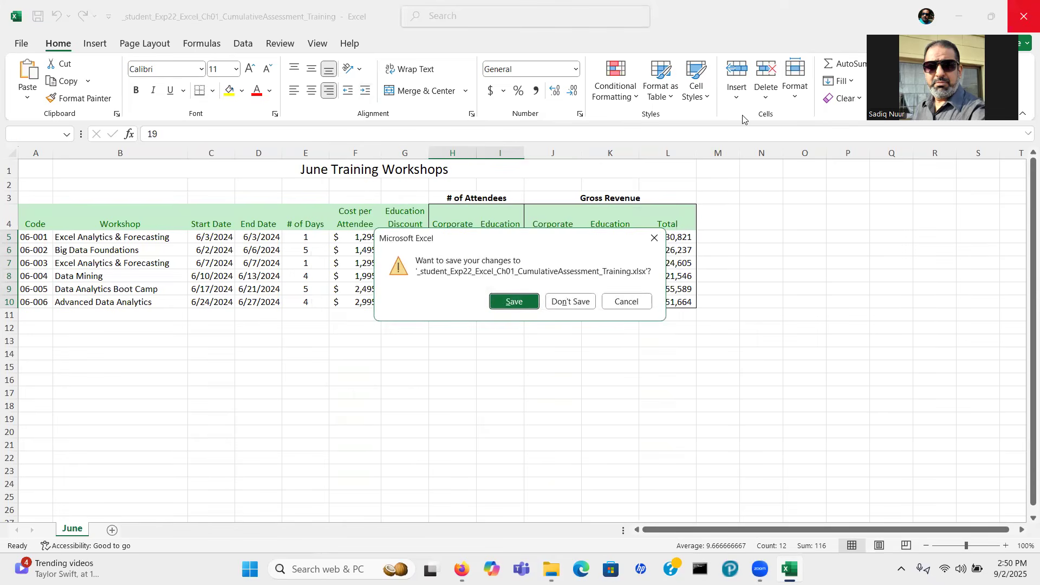
{"action": "left_click", "coordinate": [507, 301]}
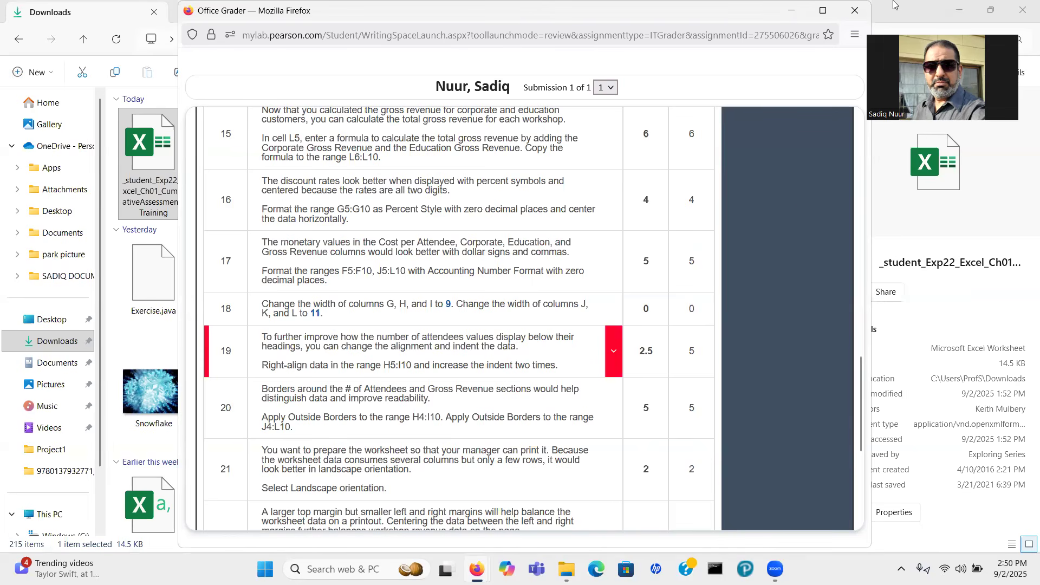
Step: Close the submission review, go back to the Pearson upload page in Firefox and try to resubmit the corrected workbook under the existing attempt
{"action": "left_click", "coordinate": [855, 11]}
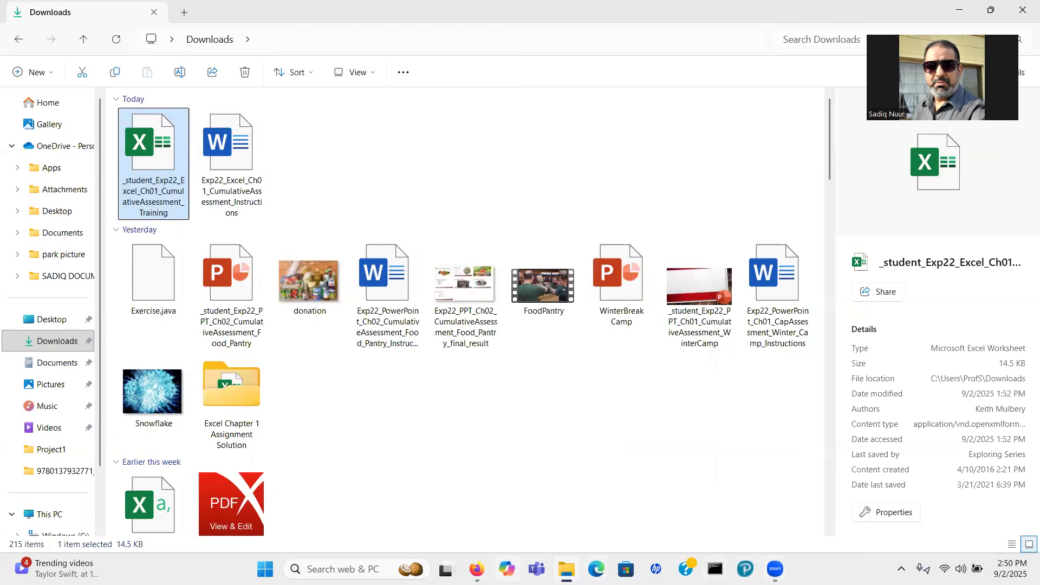
{"action": "left_click", "coordinate": [476, 569]}
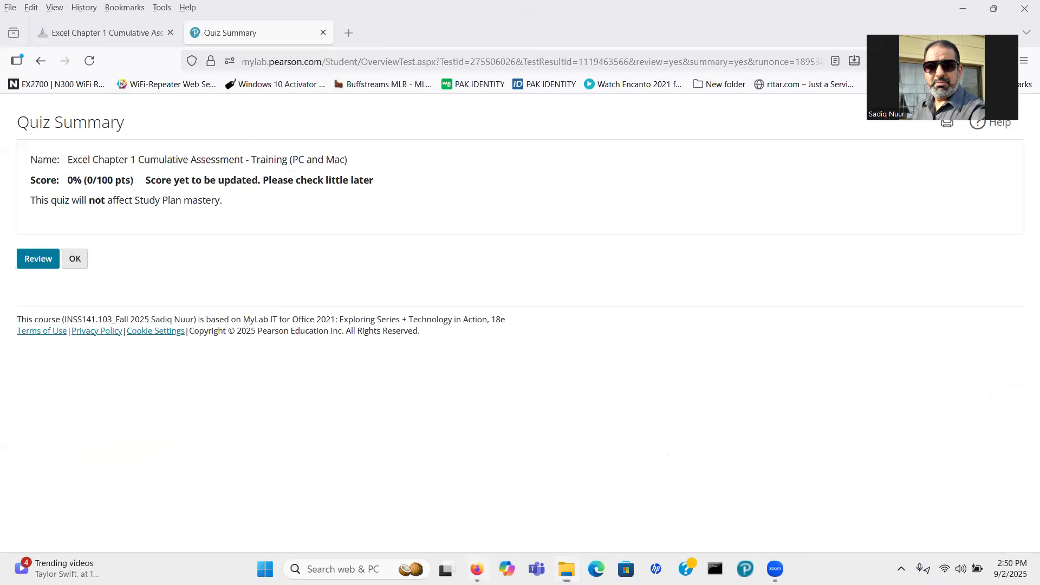
{"action": "left_click", "coordinate": [36, 64]}
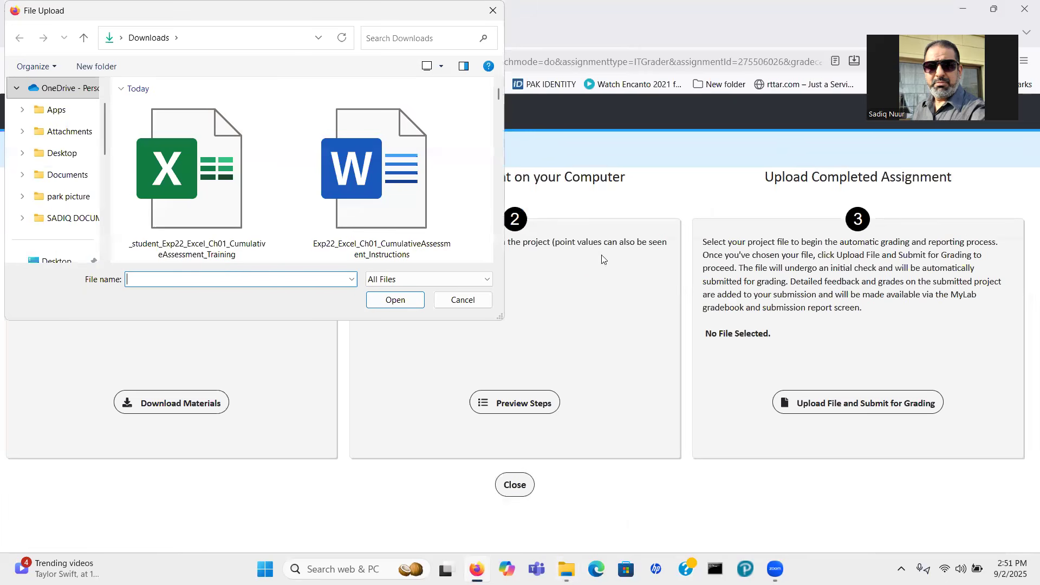
{"action": "left_click", "coordinate": [255, 175]}
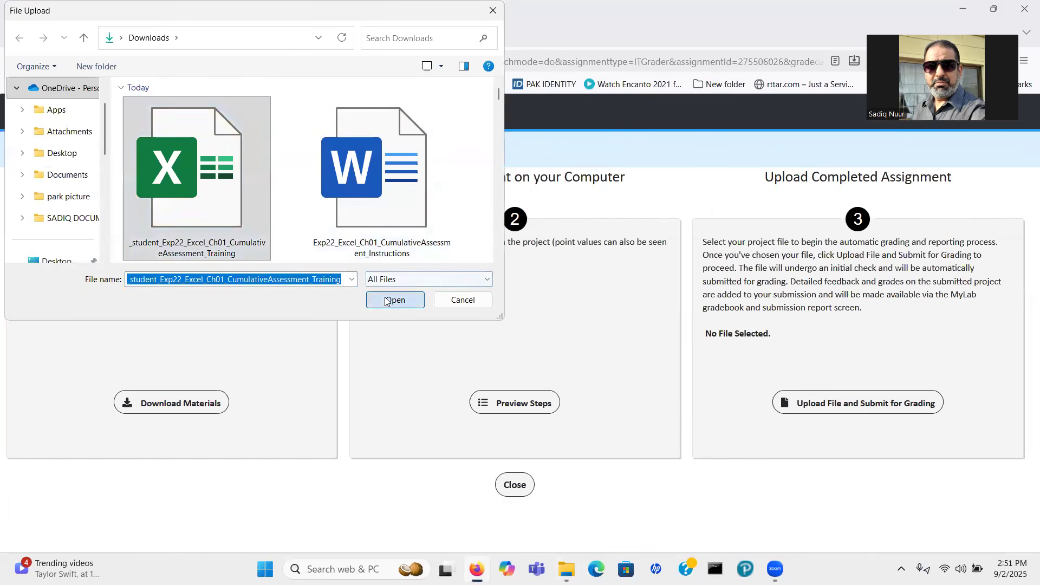
{"action": "left_click", "coordinate": [394, 298]}
{"action": "left_click", "coordinate": [793, 403]}
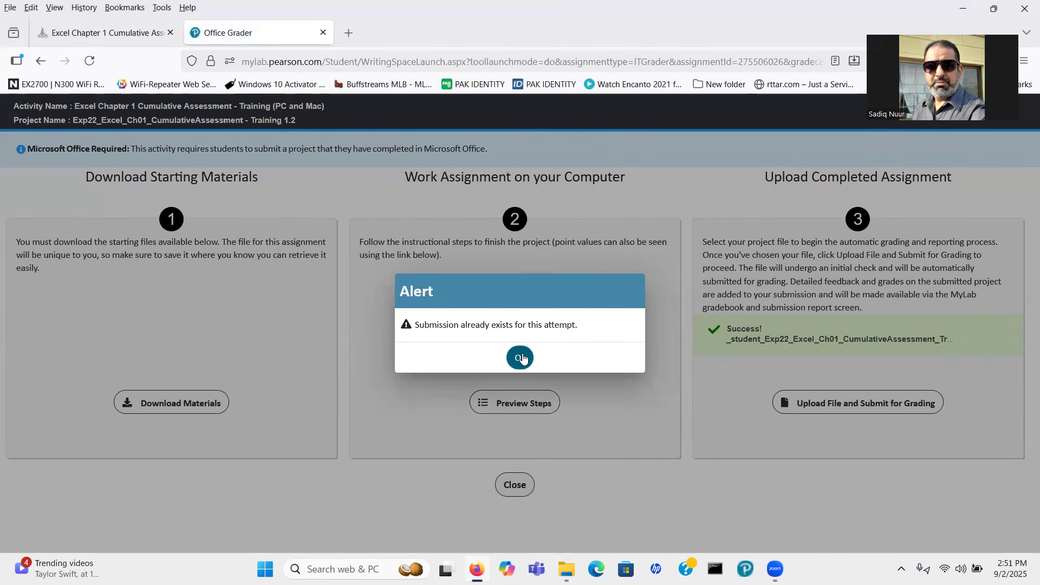
{"action": "left_click", "coordinate": [521, 357]}
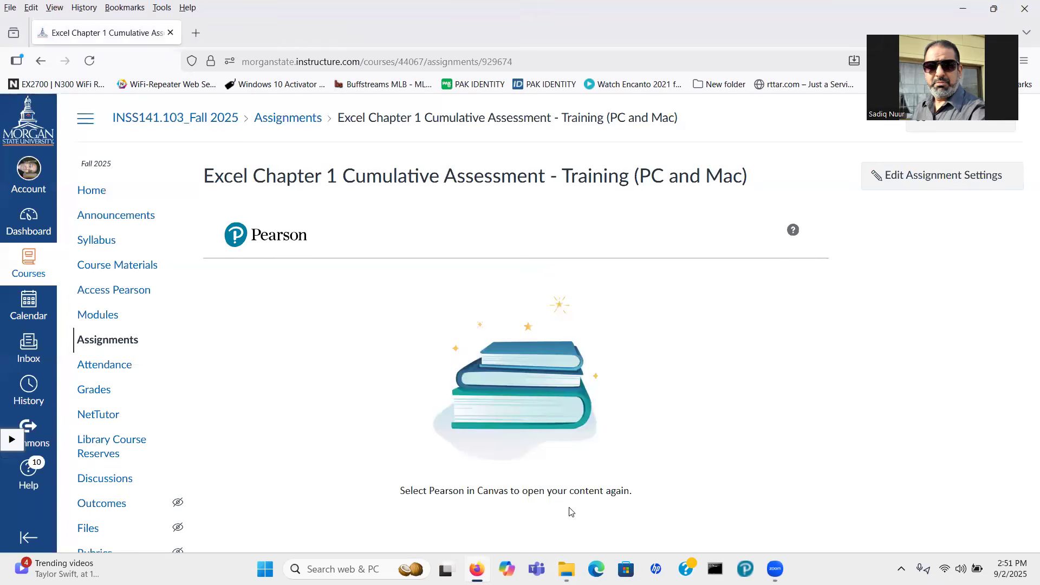
Step: Reload the Canvas assignment page, reopen Pearson and start a new attempt at the Excel Chapter 1 Cumulative Assessment
{"action": "left_click", "coordinate": [97, 65]}
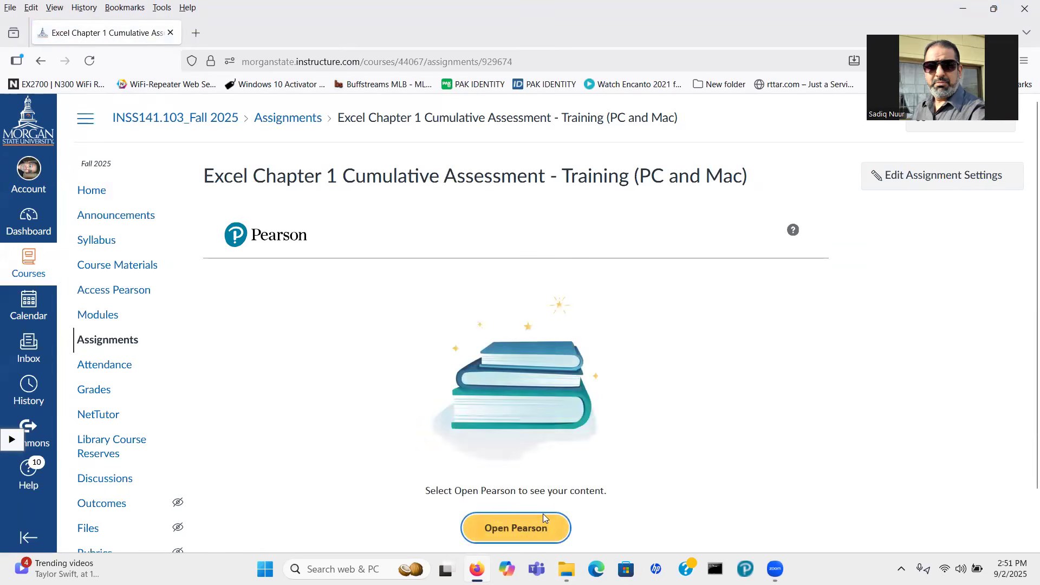
{"action": "left_click", "coordinate": [531, 528]}
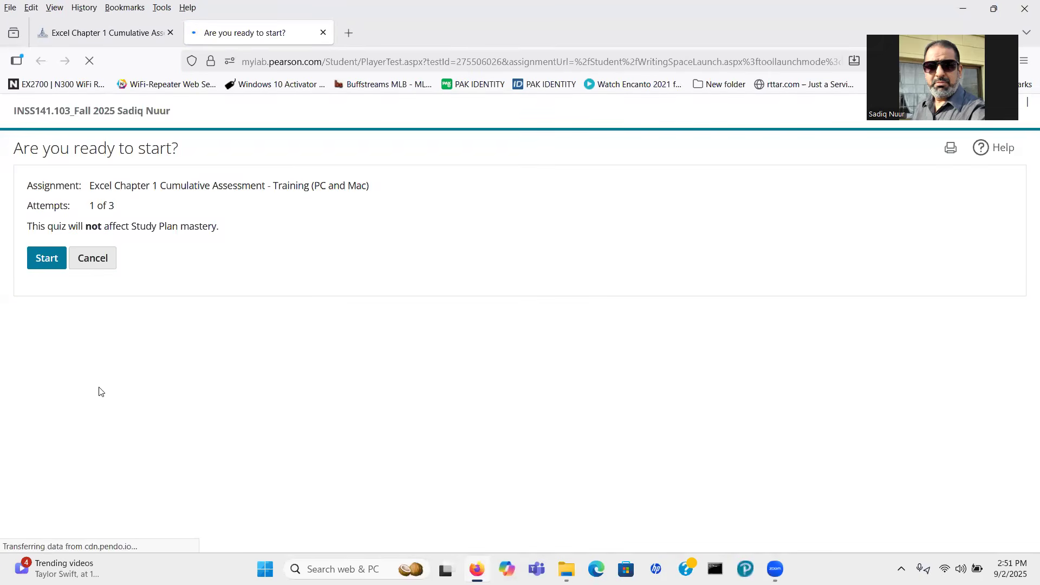
{"action": "left_click", "coordinate": [45, 258]}
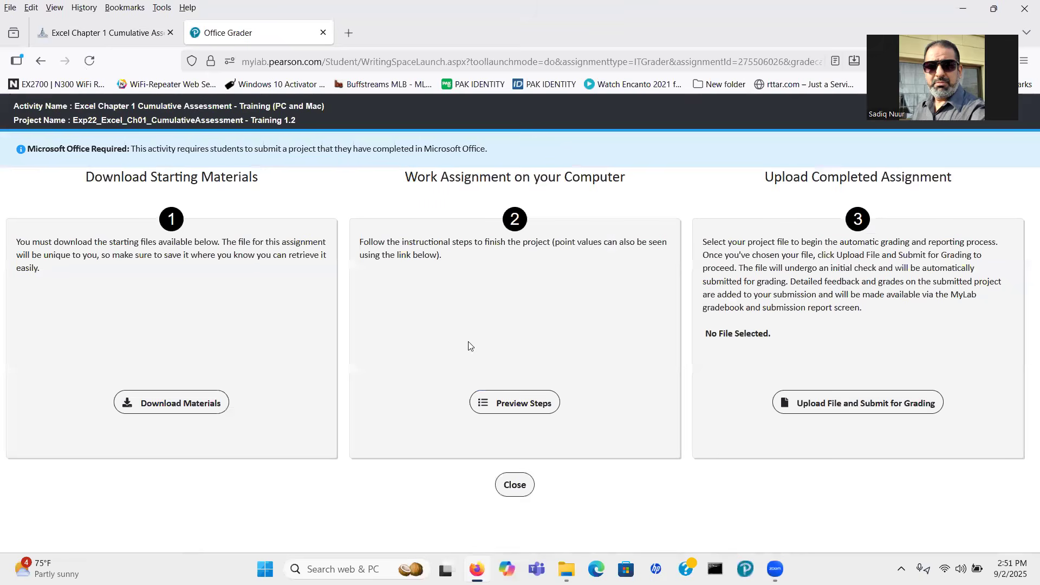
Step: Upload the _student_Exp22_Excel_Ch01_CumulativeAssessment_Training workbook from Downloads, submit it for grading and continue to the quiz summary
{"action": "left_click", "coordinate": [837, 404]}
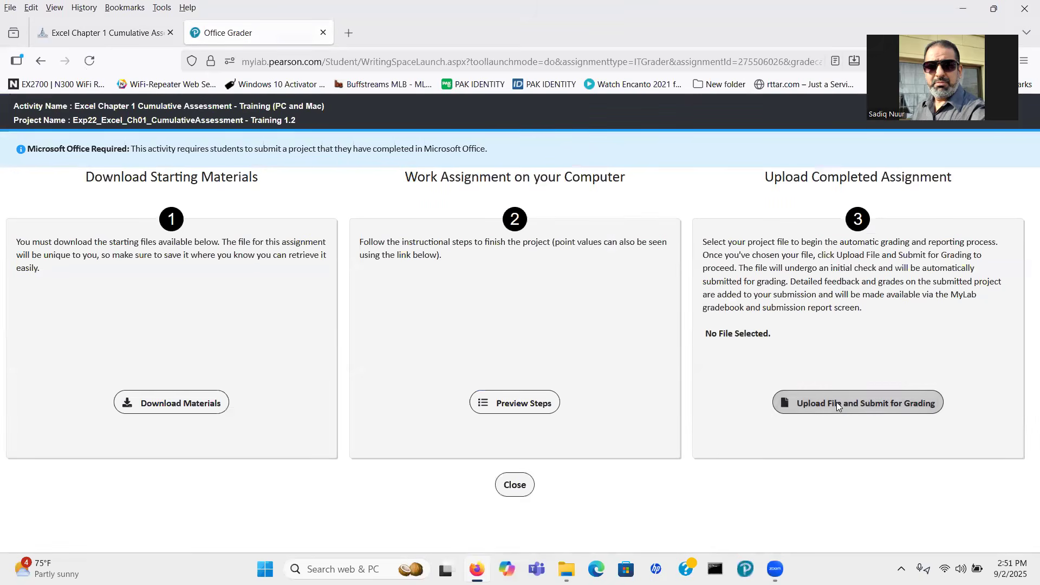
{"action": "left_click", "coordinate": [195, 153]}
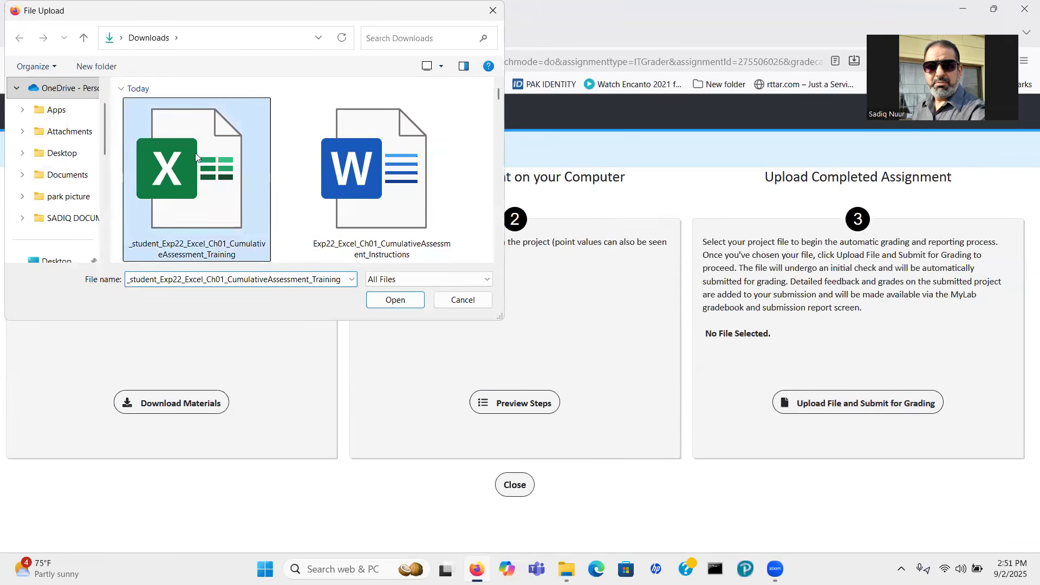
{"action": "left_click", "coordinate": [411, 300]}
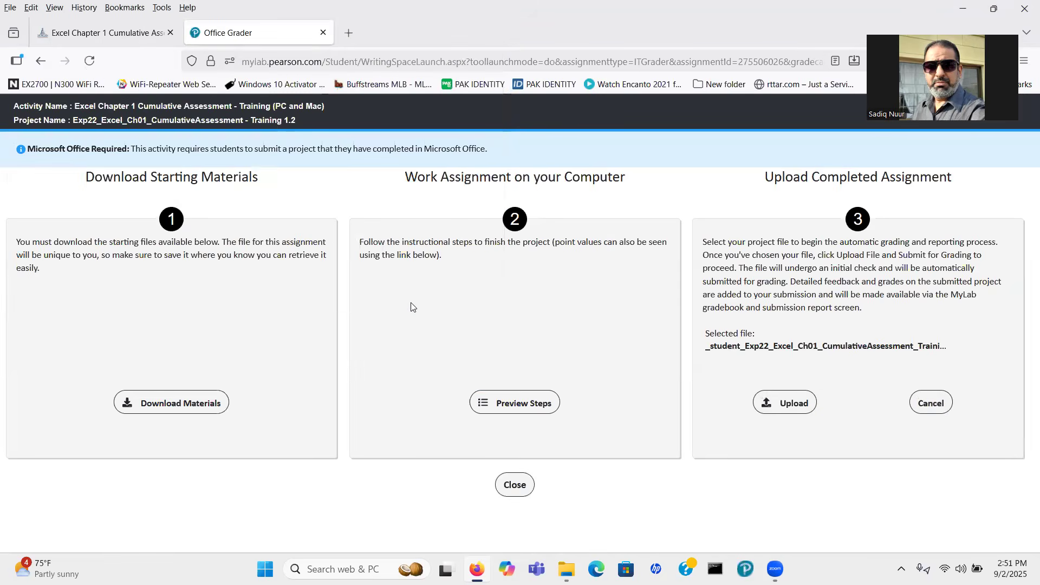
{"action": "left_click", "coordinate": [790, 404]}
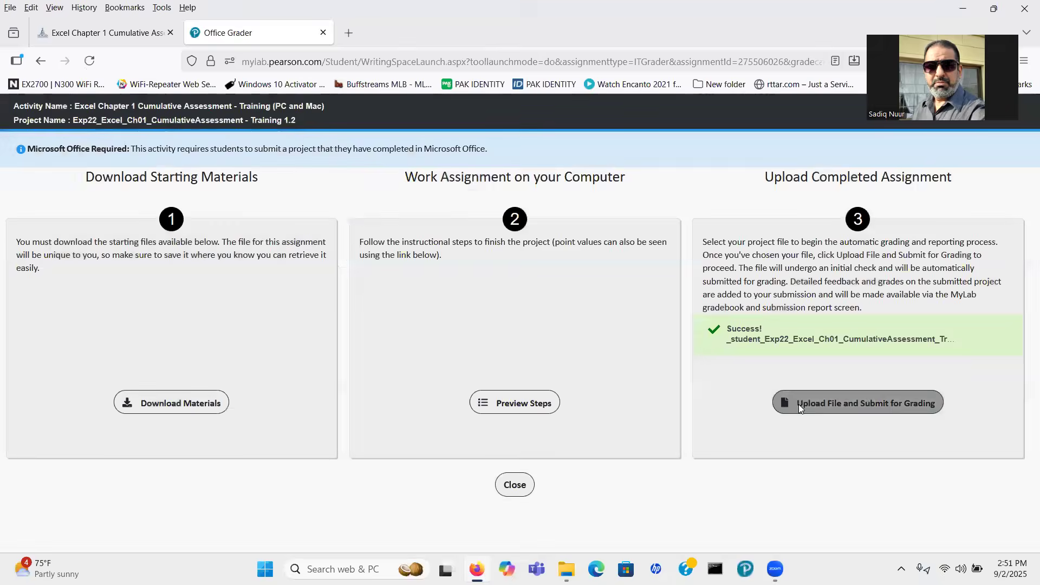
{"action": "left_click", "coordinate": [798, 404]}
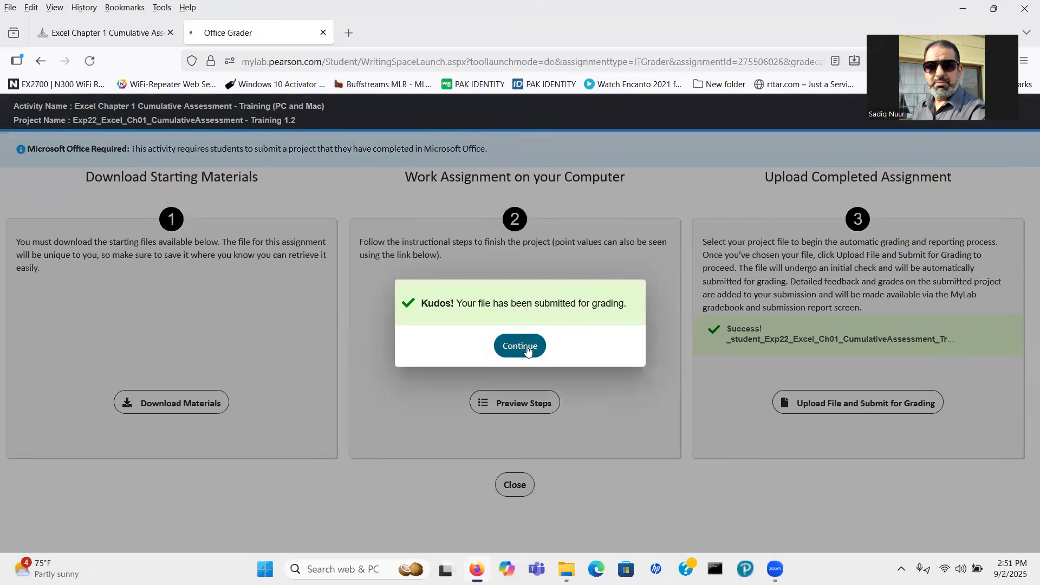
{"action": "left_click", "coordinate": [528, 348]}
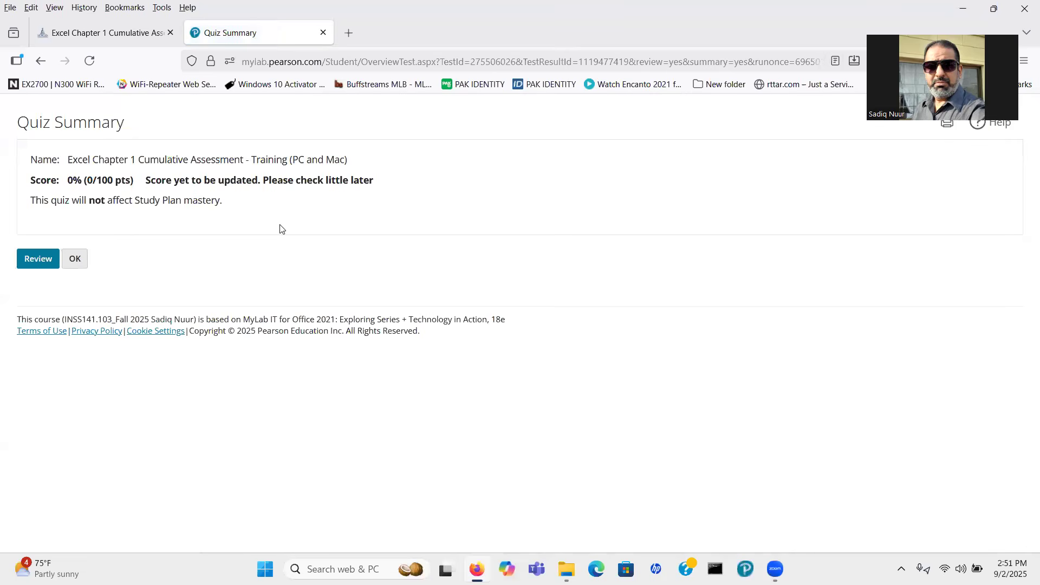
Step: Open the review of the second submission and examine its score, points, submitted-file download and live comments report options
{"action": "left_click", "coordinate": [46, 260]}
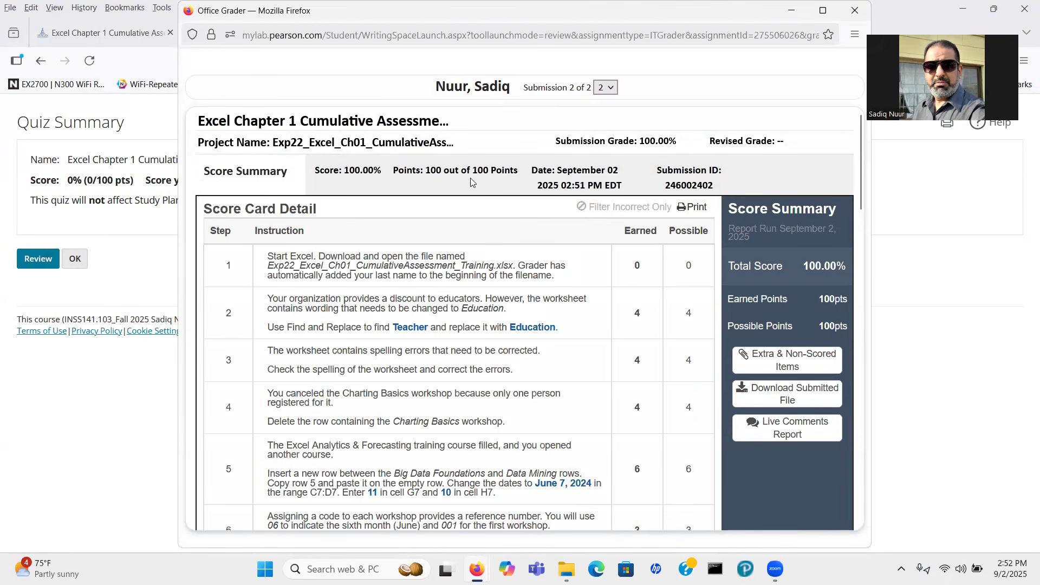
{"action": "left_click_drag", "start_coordinate": [861, 205], "coordinate": [866, 122]}
{"action": "mouse_move", "coordinate": [376, 145]}
{"action": "left_mouse_down"}
{"action": "mouse_move", "coordinate": [333, 149]}
{"action": "mouse_move", "coordinate": [304, 172]}
{"action": "mouse_move", "coordinate": [333, 187]}
{"action": "mouse_move", "coordinate": [505, 184]}
{"action": "mouse_move", "coordinate": [524, 161]}
{"action": "mouse_move", "coordinate": [504, 146]}
{"action": "mouse_move", "coordinate": [385, 141]}
{"action": "left_mouse_up"}
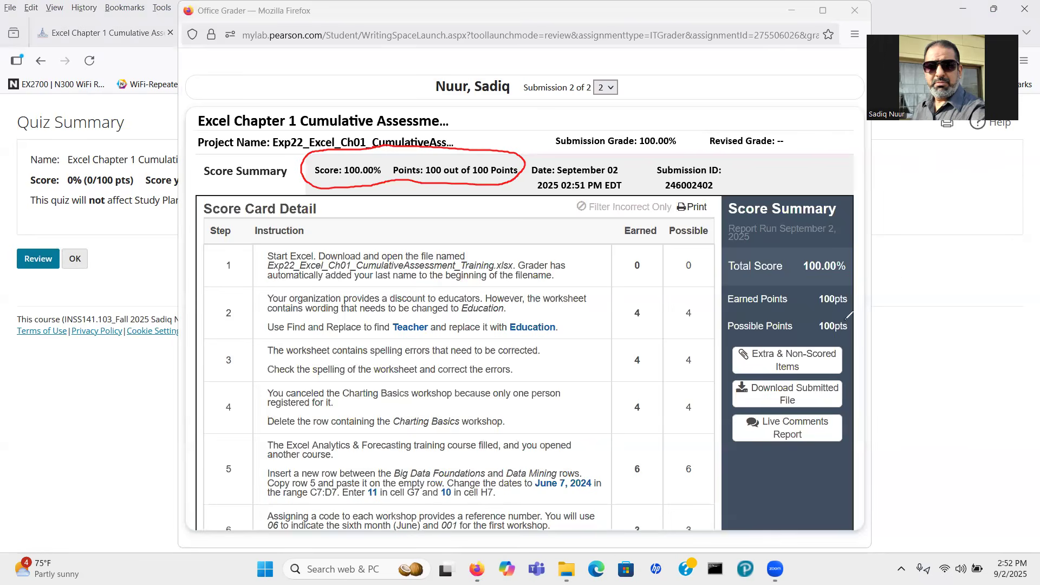
{"action": "mouse_move", "coordinate": [800, 374]}
{"action": "left_mouse_down"}
{"action": "mouse_move", "coordinate": [737, 380]}
{"action": "mouse_move", "coordinate": [743, 402]}
{"action": "mouse_move", "coordinate": [838, 403]}
{"action": "mouse_move", "coordinate": [849, 374]}
{"action": "mouse_move", "coordinate": [816, 371]}
{"action": "left_mouse_up"}
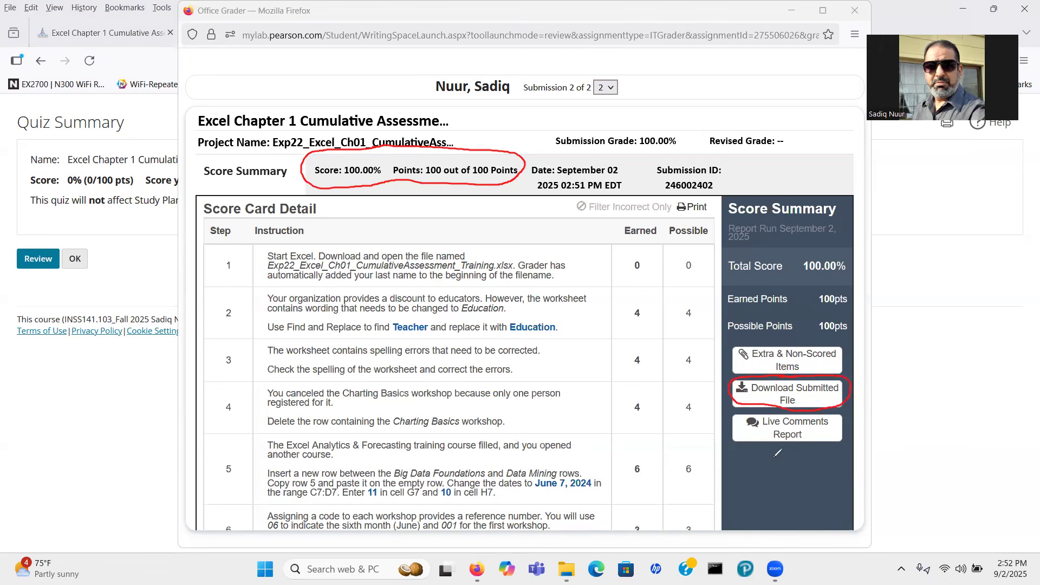
{"action": "mouse_move", "coordinate": [756, 504]}
{"action": "left_mouse_down"}
{"action": "mouse_move", "coordinate": [785, 441]}
{"action": "mouse_move", "coordinate": [795, 457]}
{"action": "left_mouse_up"}
{"action": "left_click", "coordinate": [43, 454]}
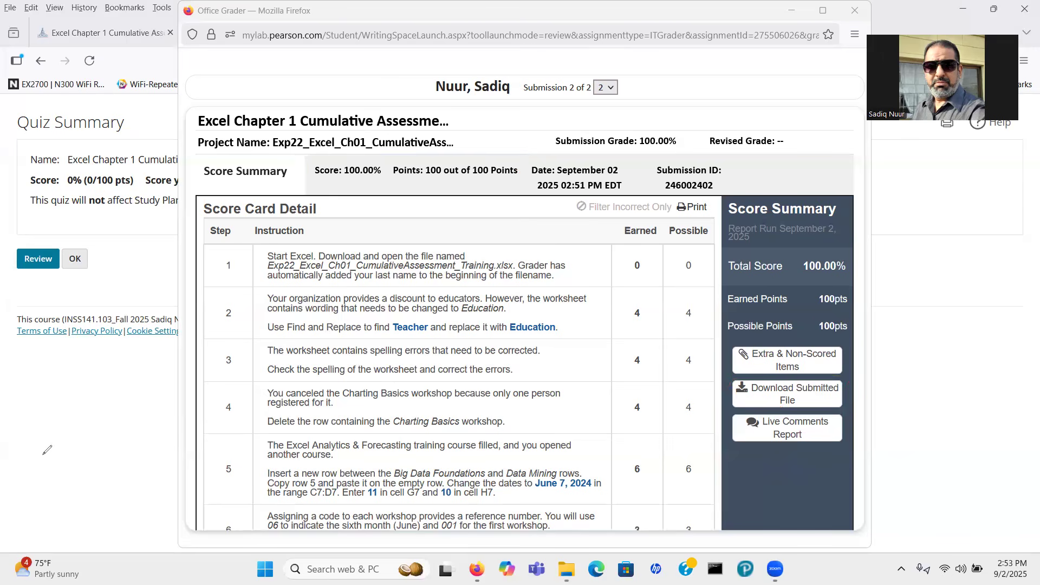
Step: Close the Office Grader review window and the Quiz Summary page to return to the Canvas assignment
{"action": "left_click", "coordinate": [505, 10]}
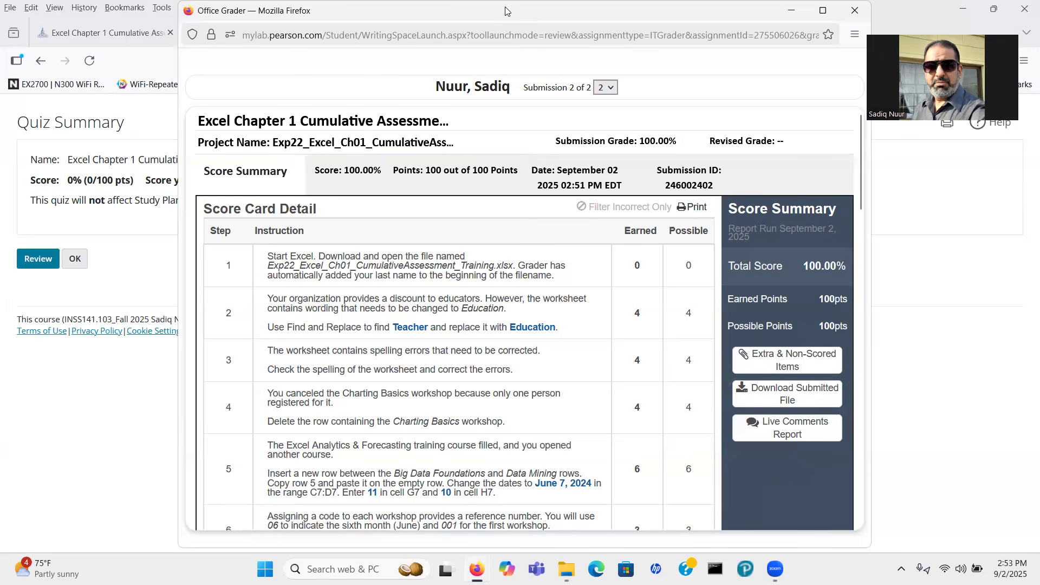
{"action": "left_click", "coordinate": [855, 12]}
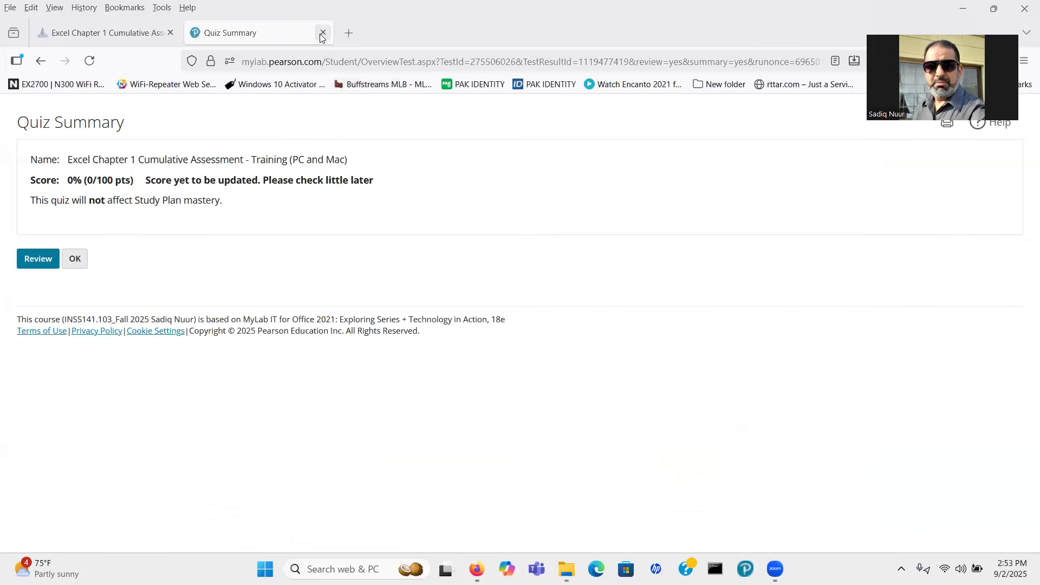
{"action": "left_click", "coordinate": [322, 33]}
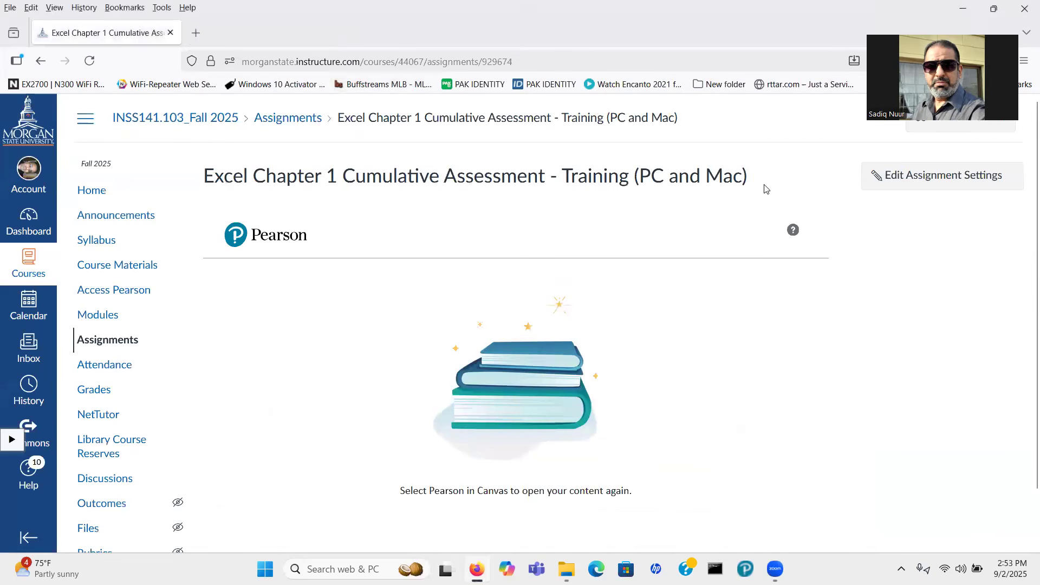